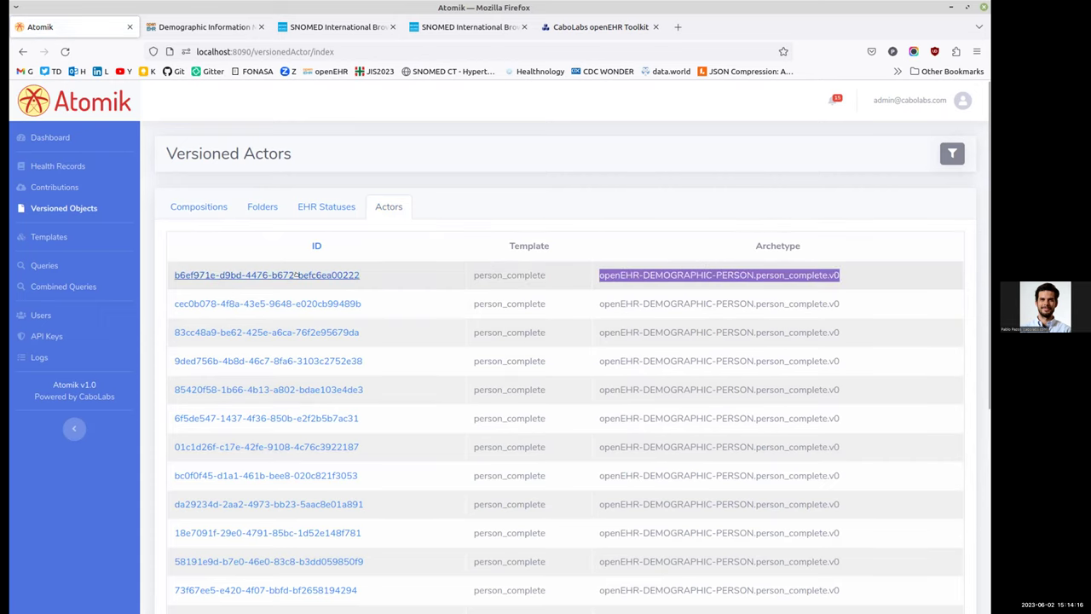
- Open the first versioned actor in the list and review its ID and versions
left_click(296, 275)
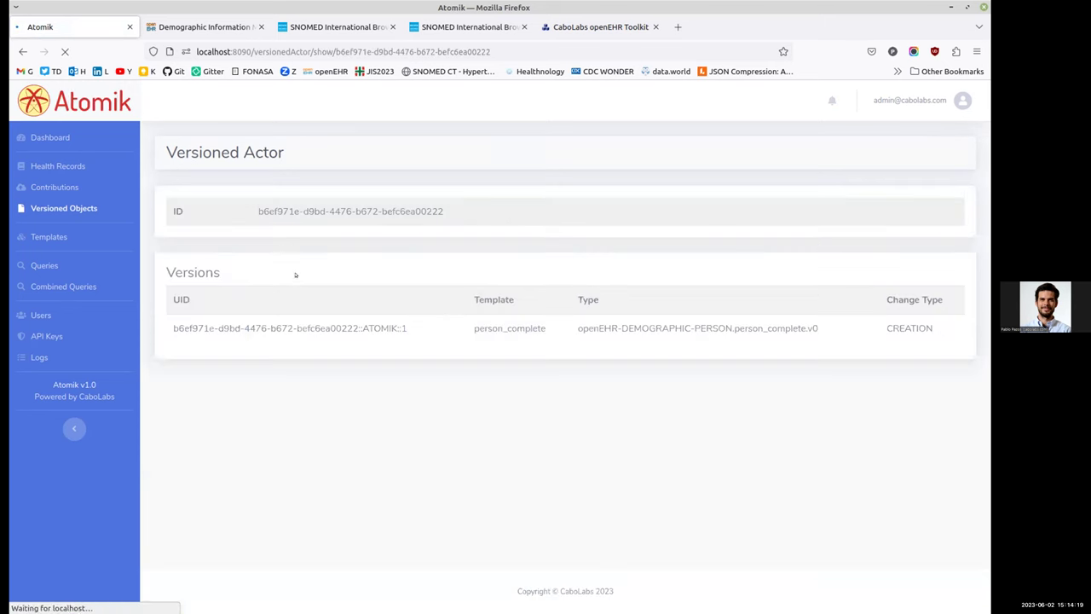
left_click_drag(445, 212, 315, 212)
left_click(352, 408)
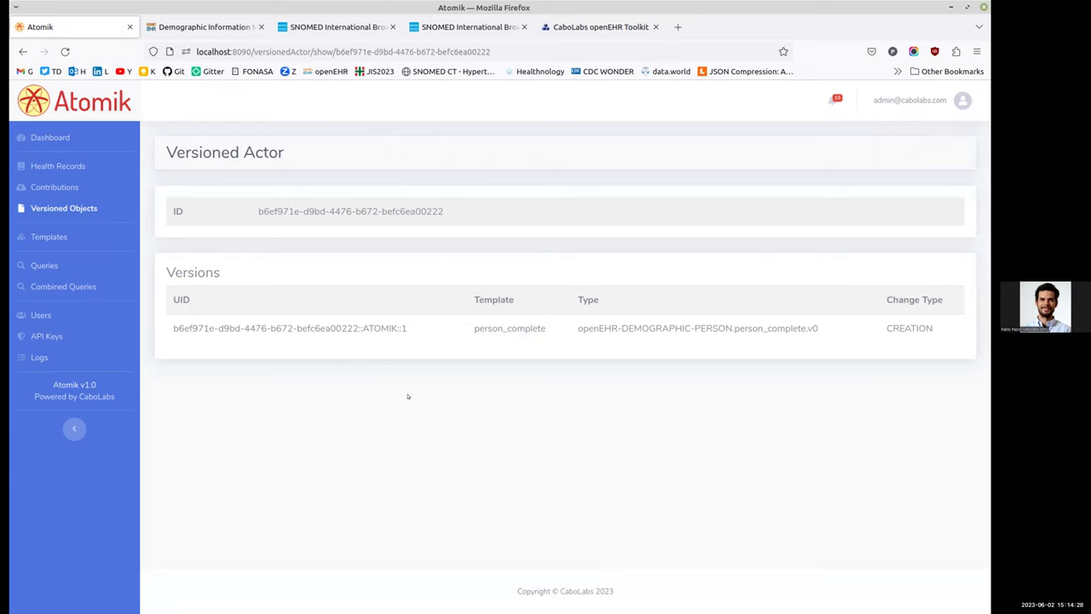
left_click_drag(398, 321, 398, 344)
- Open the details of the person_complete template and review its identifying data and version list
left_click(44, 239)
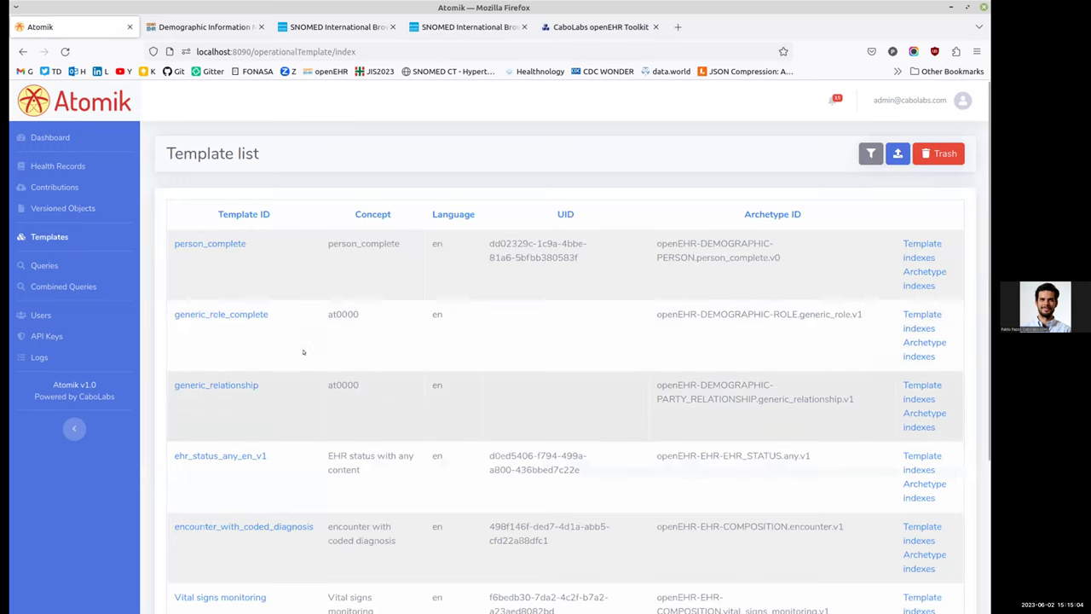
left_click(210, 244)
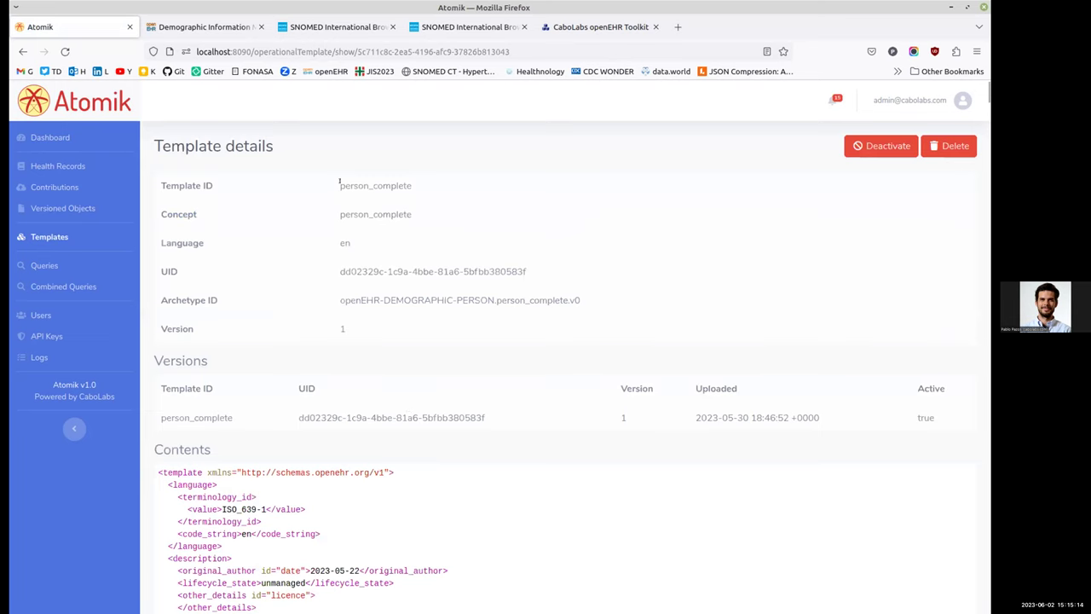
left_click_drag(339, 181, 380, 300)
scroll(413, 378, "down", 2)
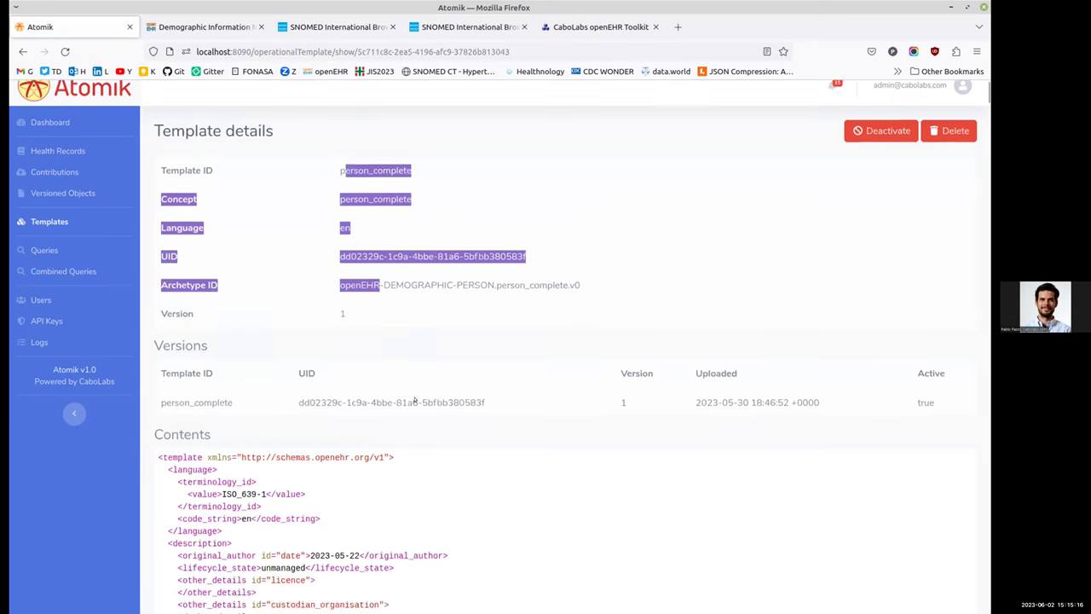
left_click_drag(167, 321, 937, 351)
left_click(929, 342)
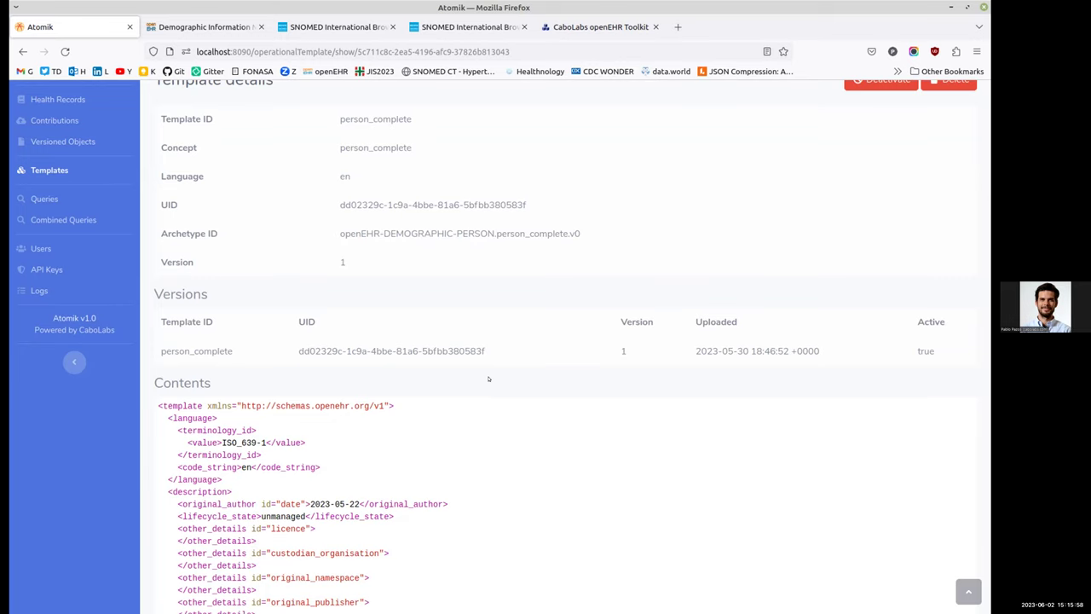
- Examine the XML contents of the person_complete template, including its language and description sections
scroll(489, 379, "down", 3)
left_click_drag(239, 284, 246, 530)
scroll(460, 490, "down", 4)
scroll(453, 490, "down", 6)
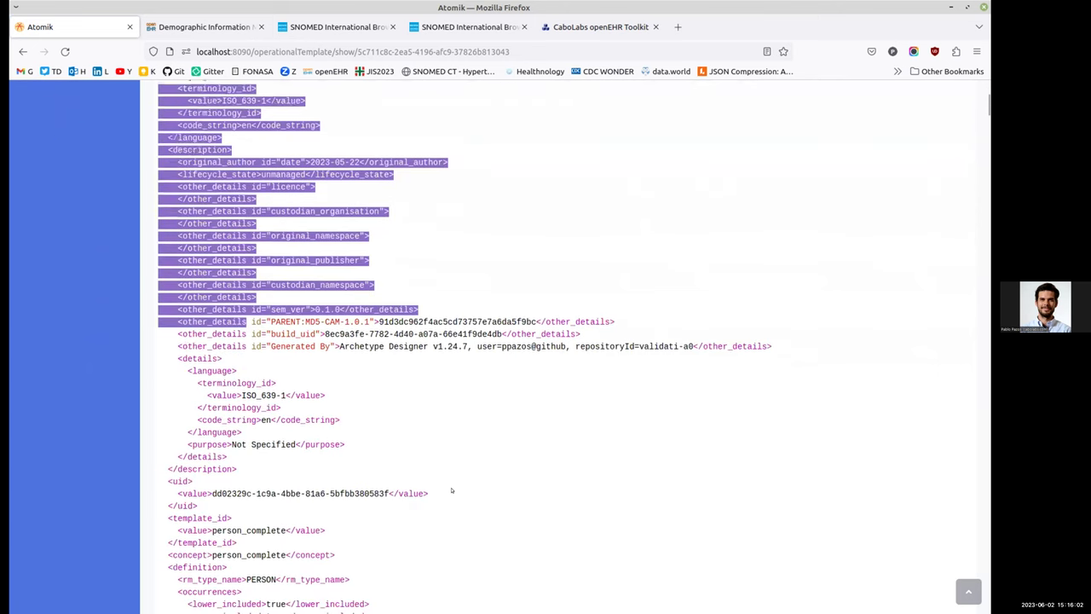
scroll(330, 491, "up", 15)
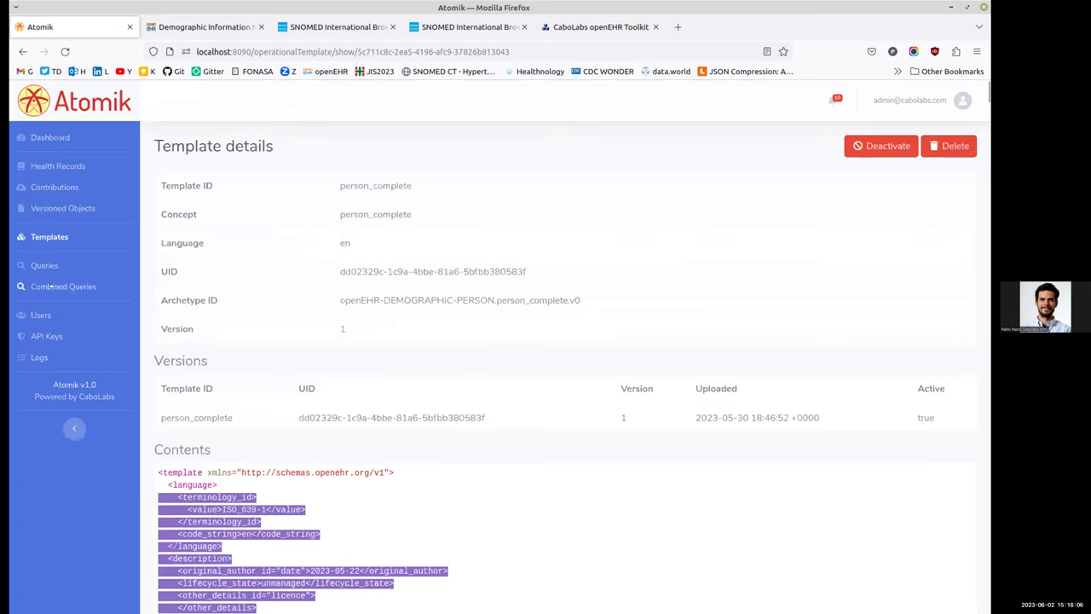
- Start a new query from the list of stored queries and set its type to datavalue
left_click(43, 266)
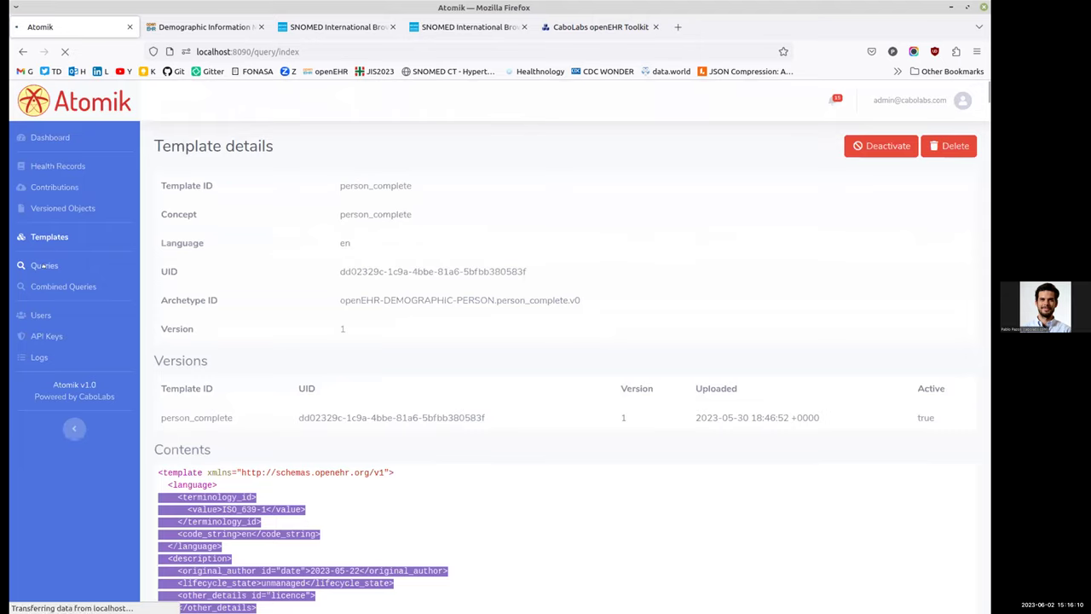
scroll(246, 301, "down", 5)
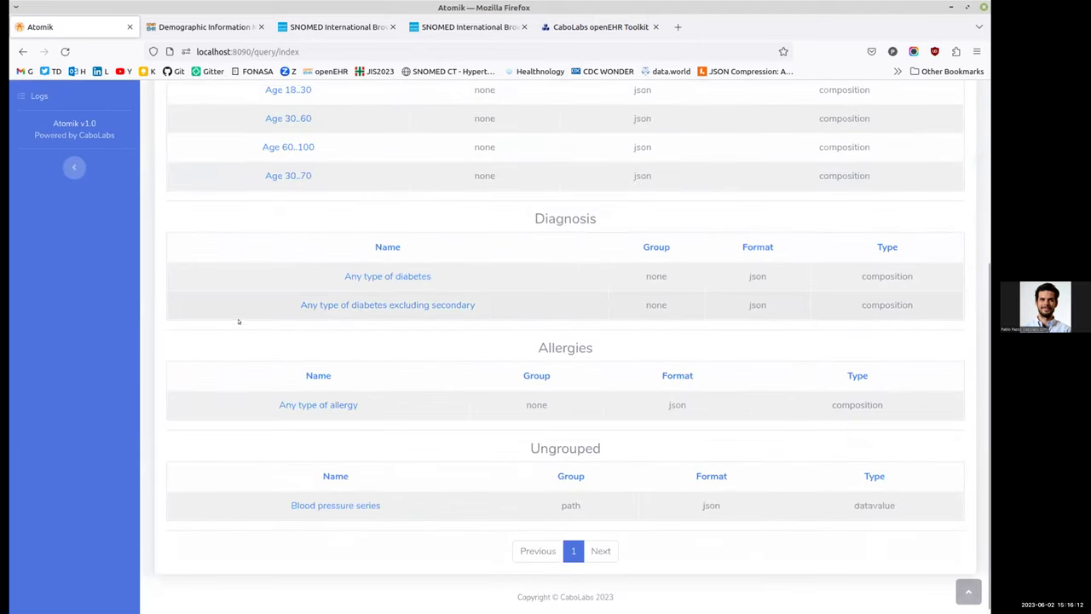
scroll(239, 321, "up", 5)
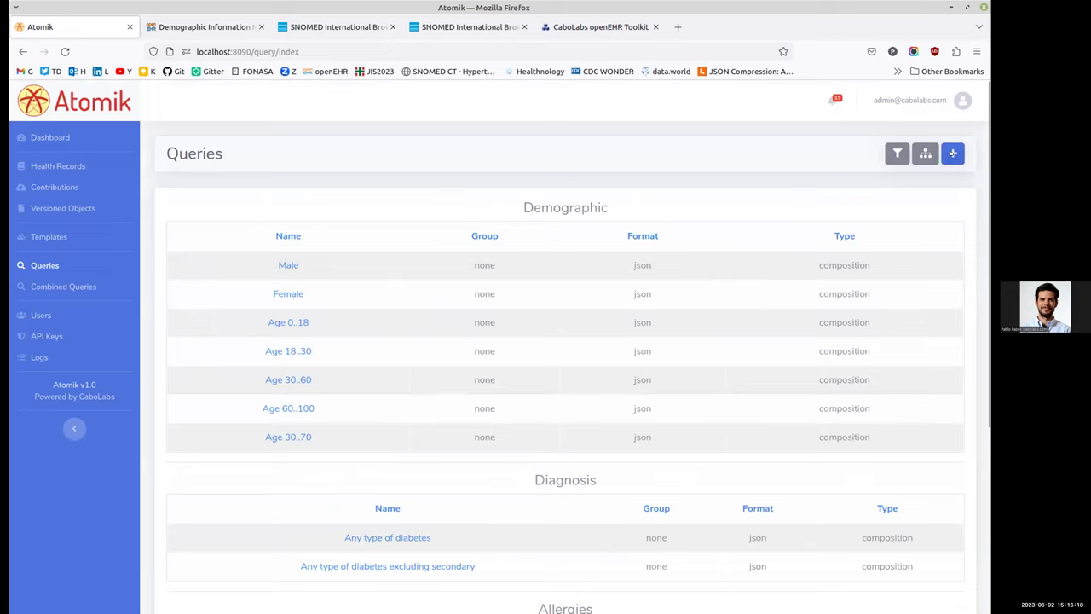
left_click(953, 153)
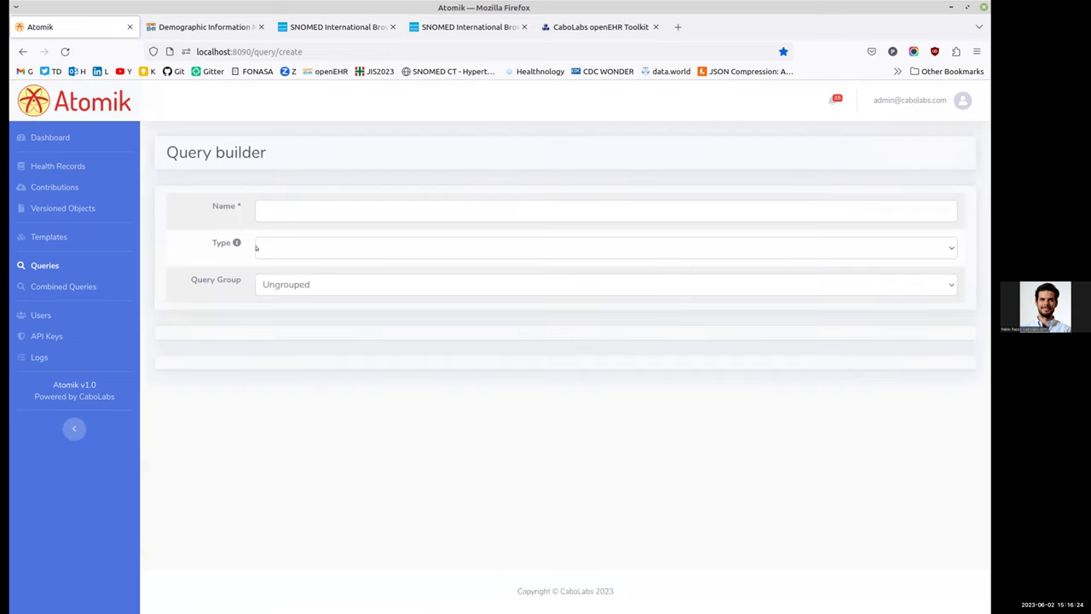
left_click(256, 247)
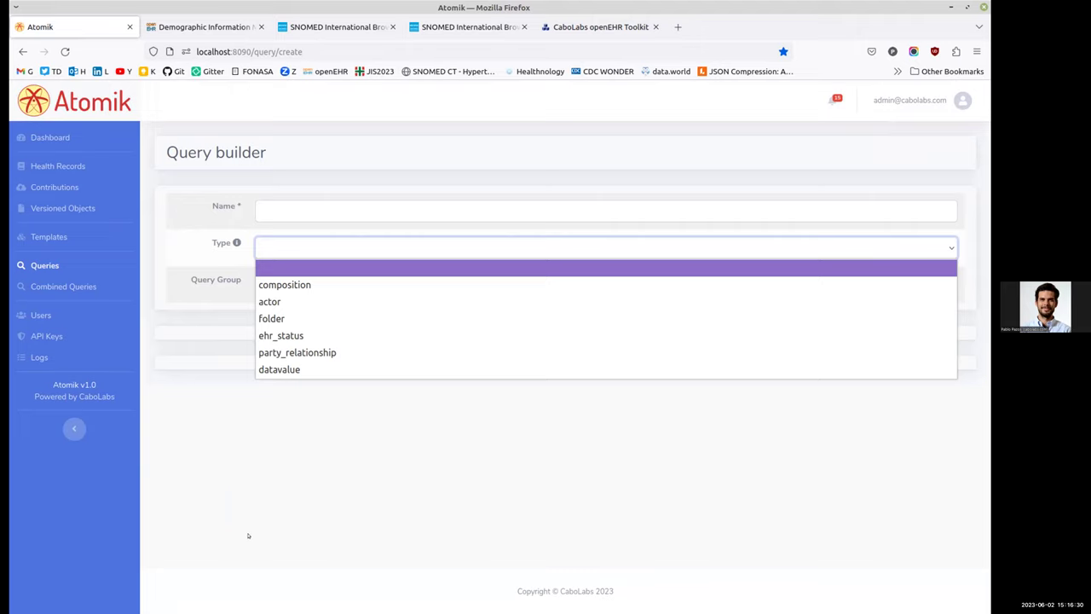
left_click(265, 370)
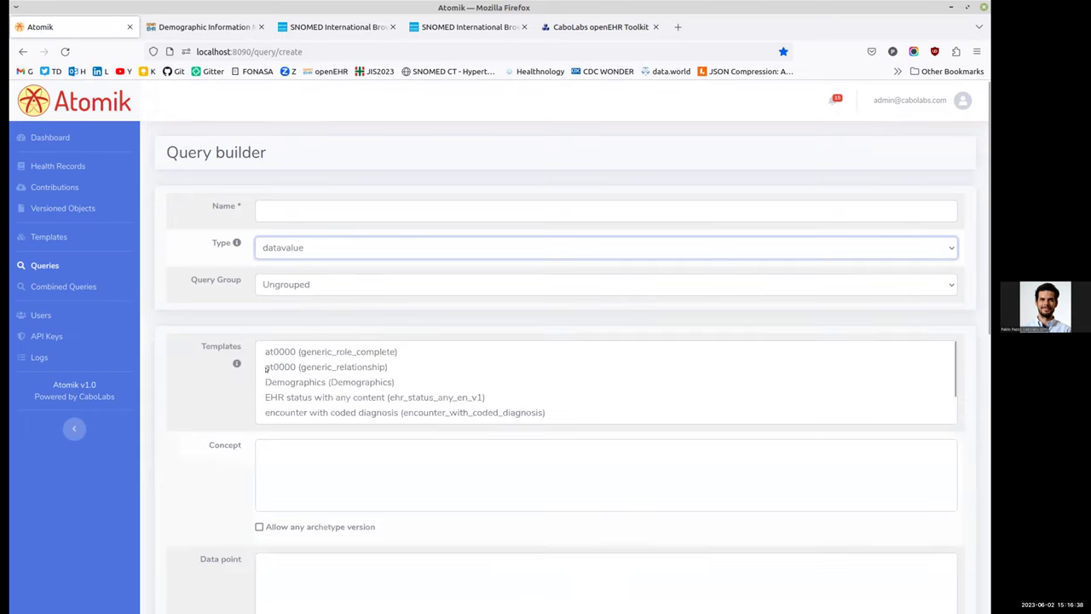
- Select the person_complete template and its openEHR-DEMOGRAPHIC-PERSON.person_complete.v0 concept for the query
scroll(208, 397, "down", 1)
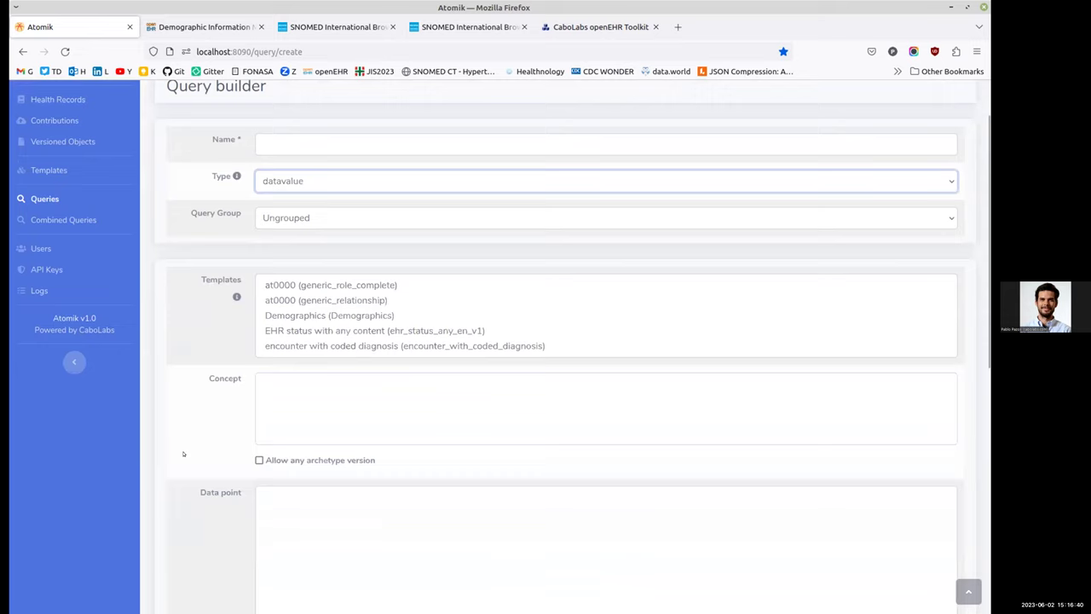
scroll(236, 371, "down", 1)
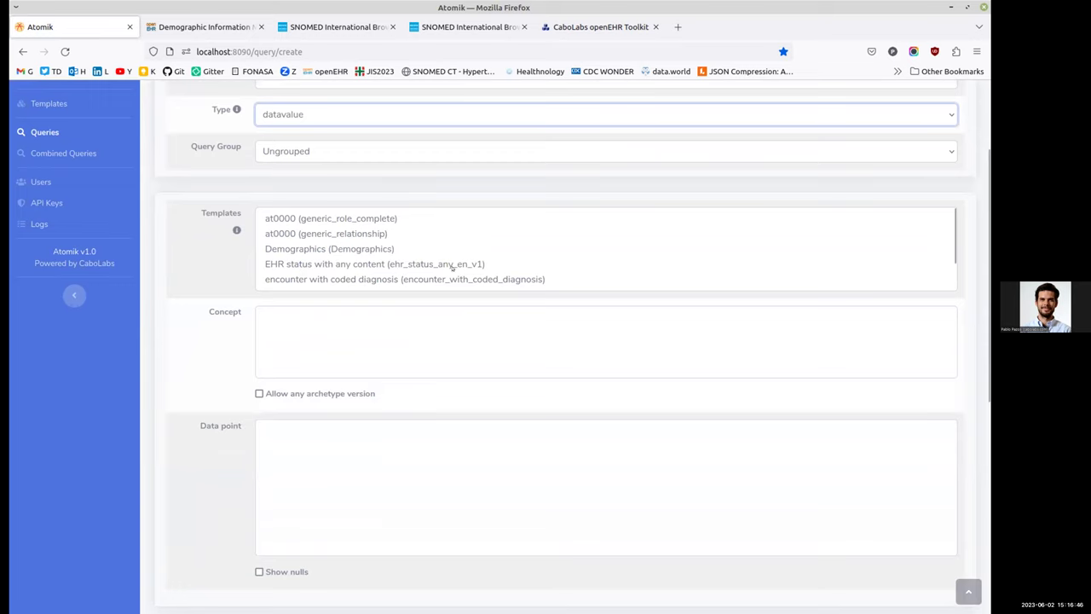
scroll(339, 248, "down", 2)
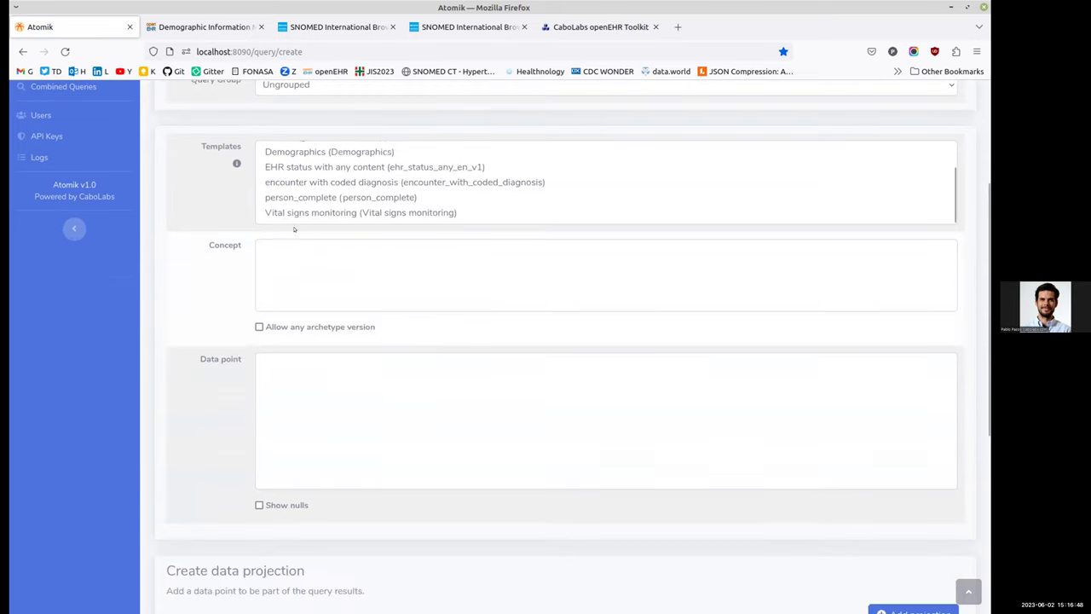
left_click(295, 195)
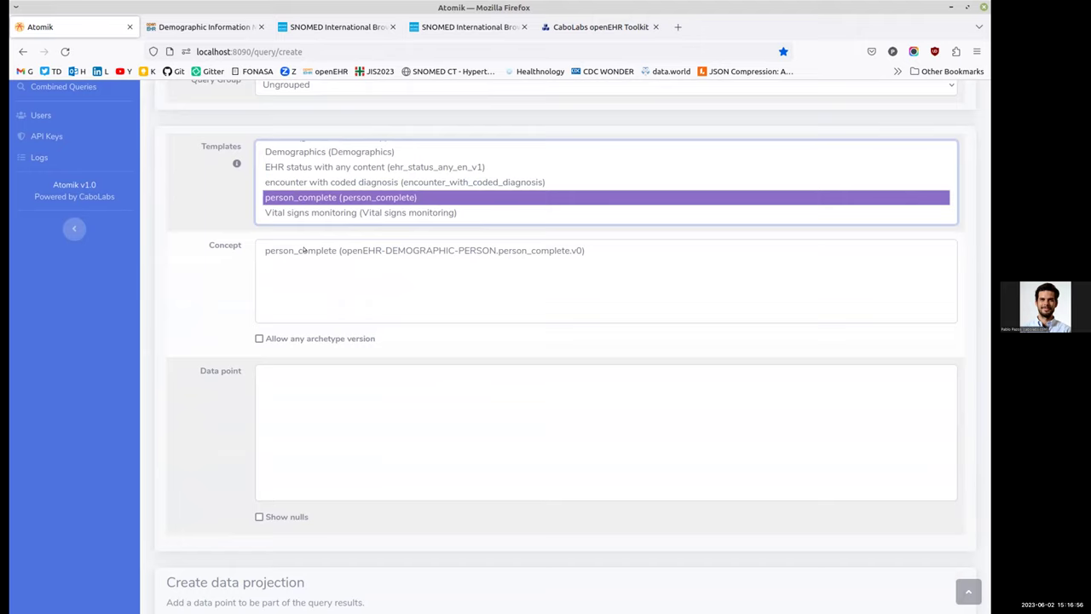
left_click(415, 250)
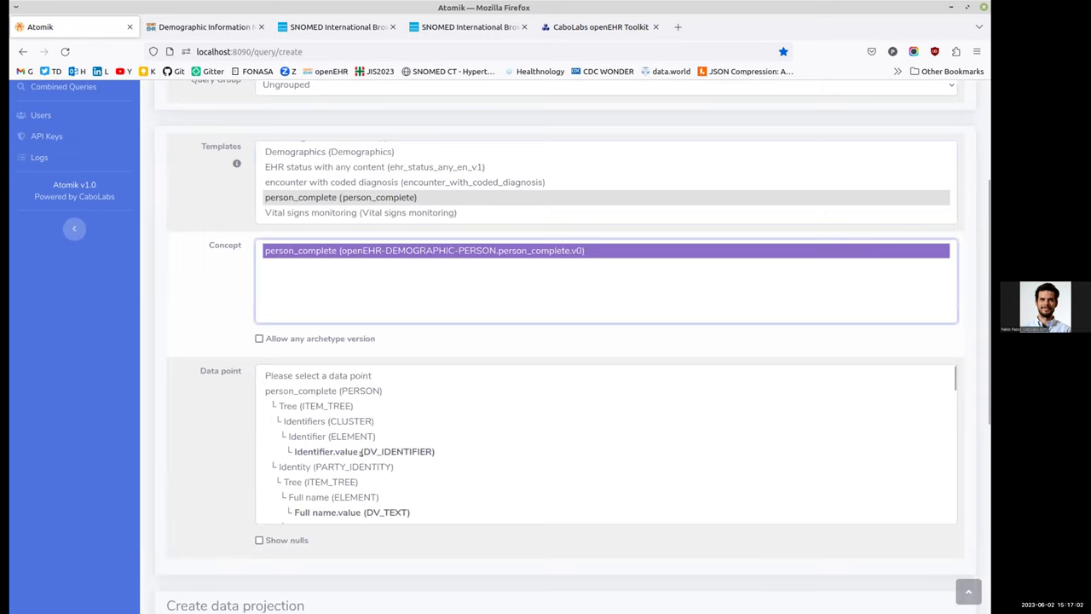
- Examine the data points available in the person_complete concept, covering identifier, identity and home address elements
scroll(360, 436, "down", 2)
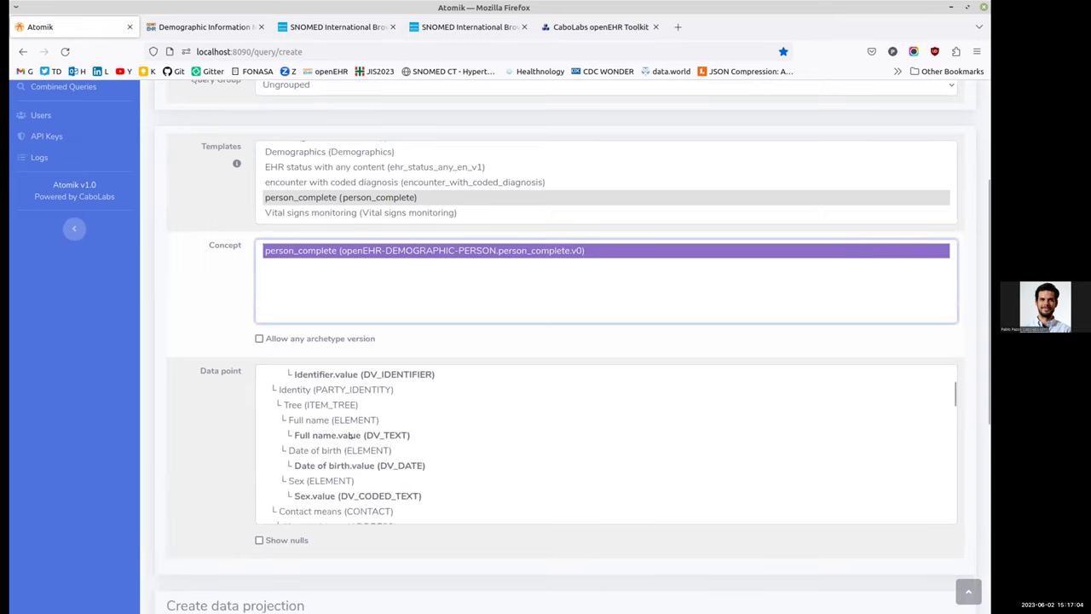
scroll(596, 341, "down", 1)
scroll(562, 387, "up", 3)
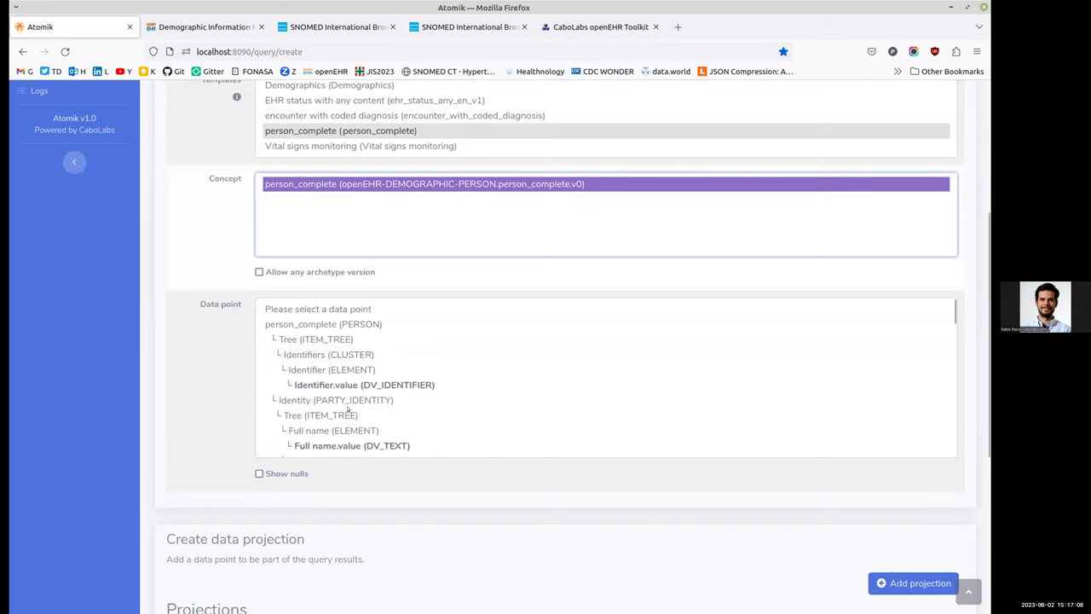
scroll(331, 381, "down", 2)
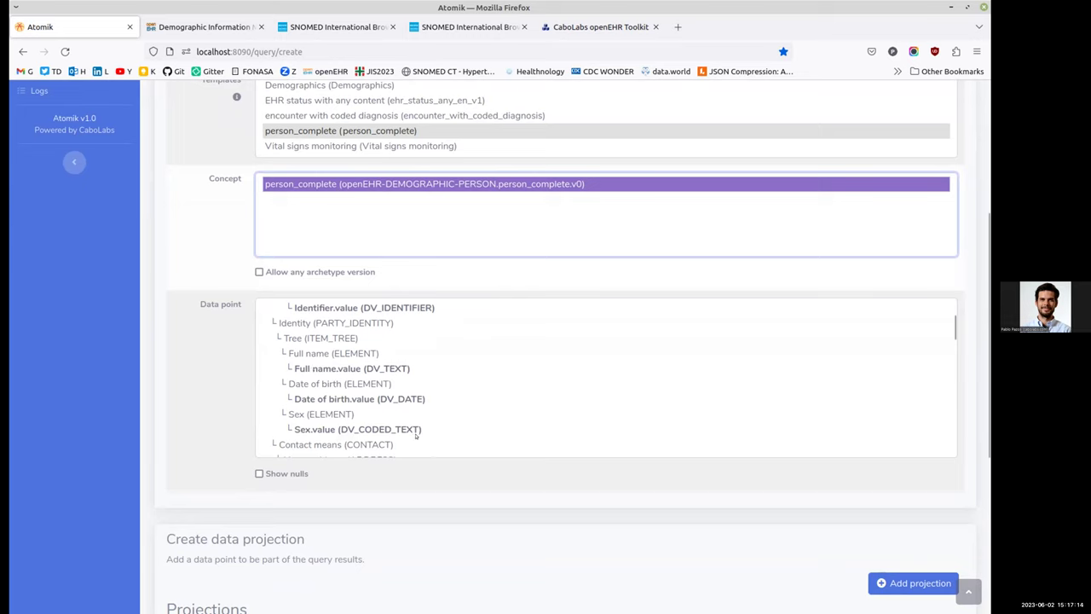
scroll(432, 416, "down", 4)
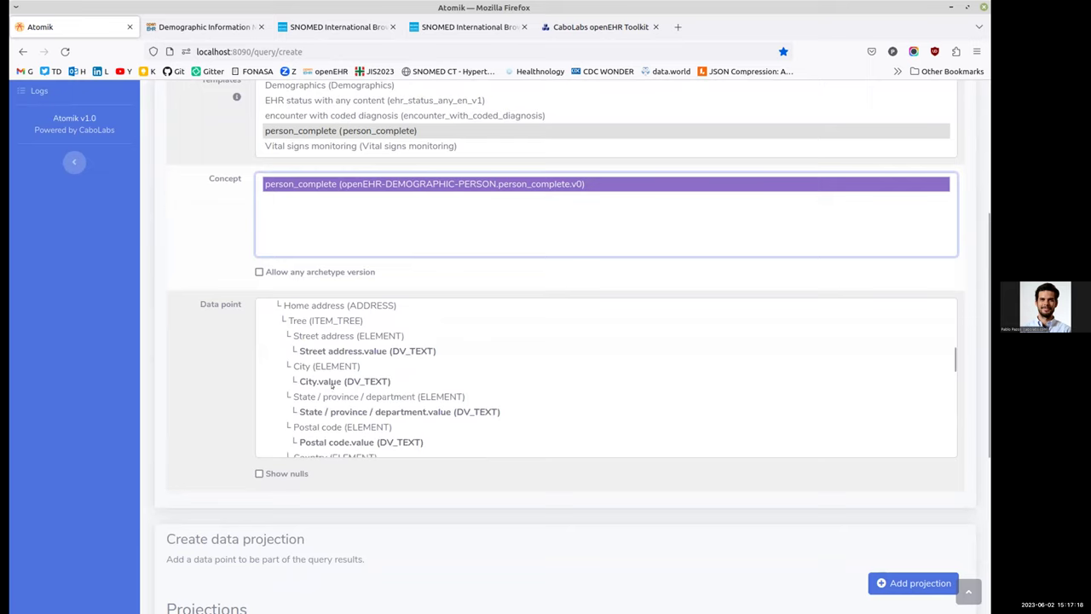
scroll(347, 409, "up", 2)
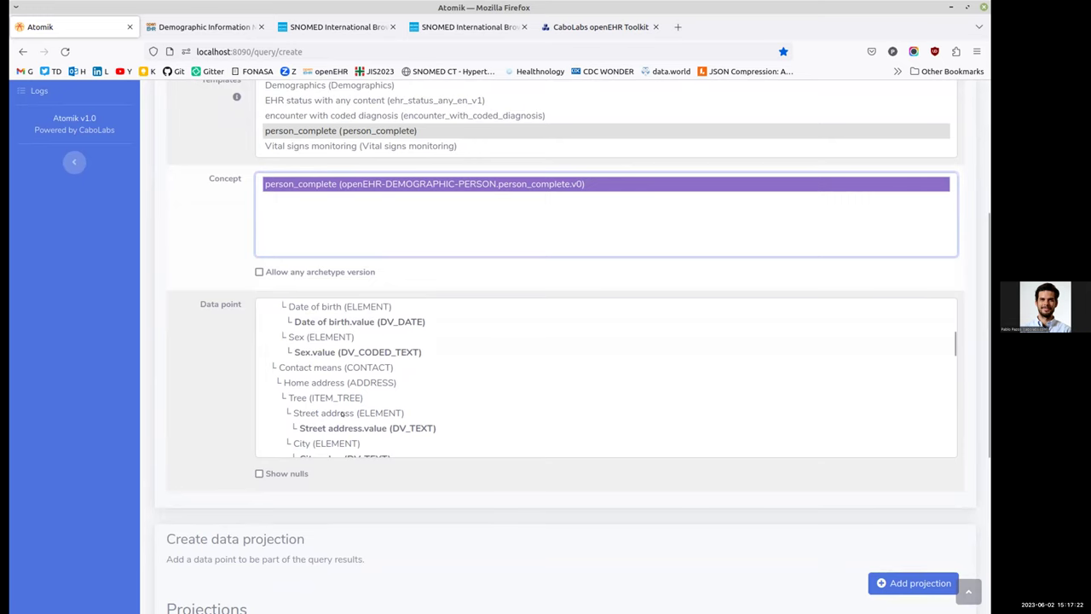
scroll(342, 414, "up", 2)
scroll(211, 380, "up", 2)
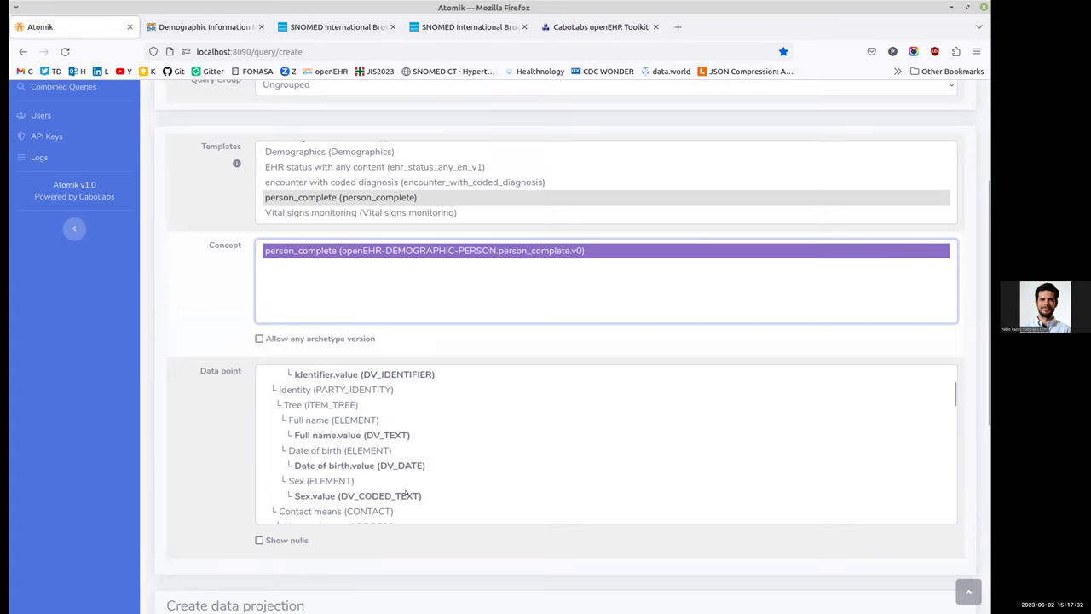
- Add projections for the Full name.value, Date of birth.value and Sex.value data points
scroll(369, 368, "down", 2)
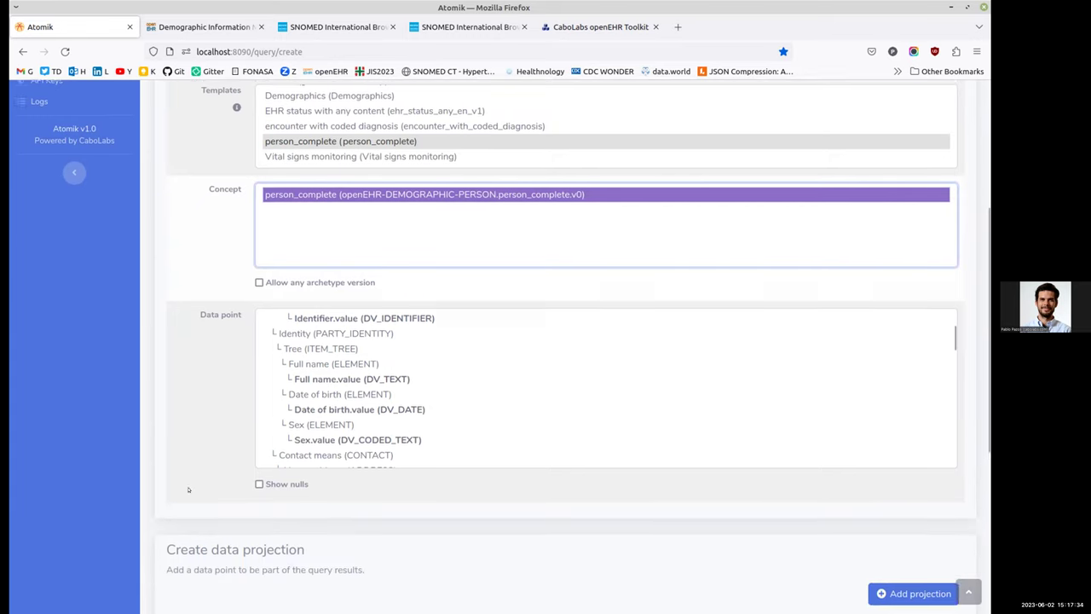
scroll(311, 341, "down", 2)
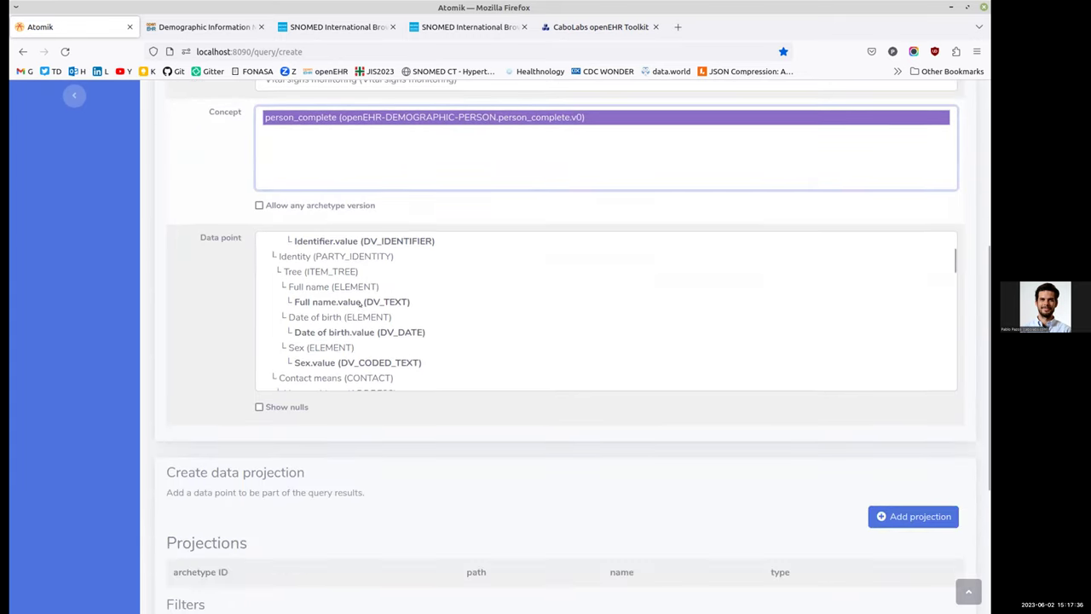
left_click(366, 303)
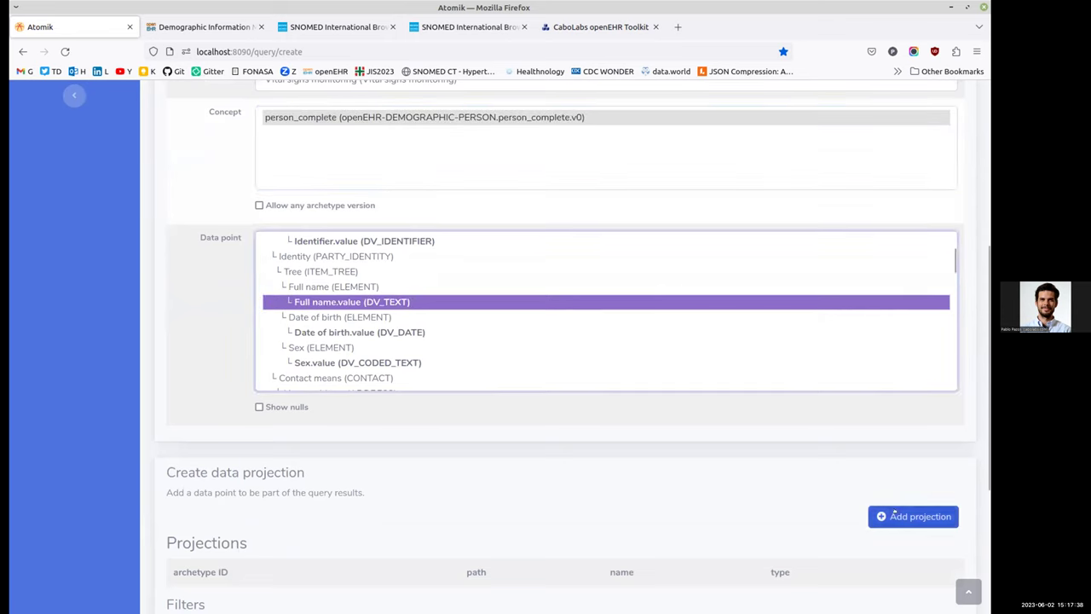
left_click(912, 517)
double_click(351, 331)
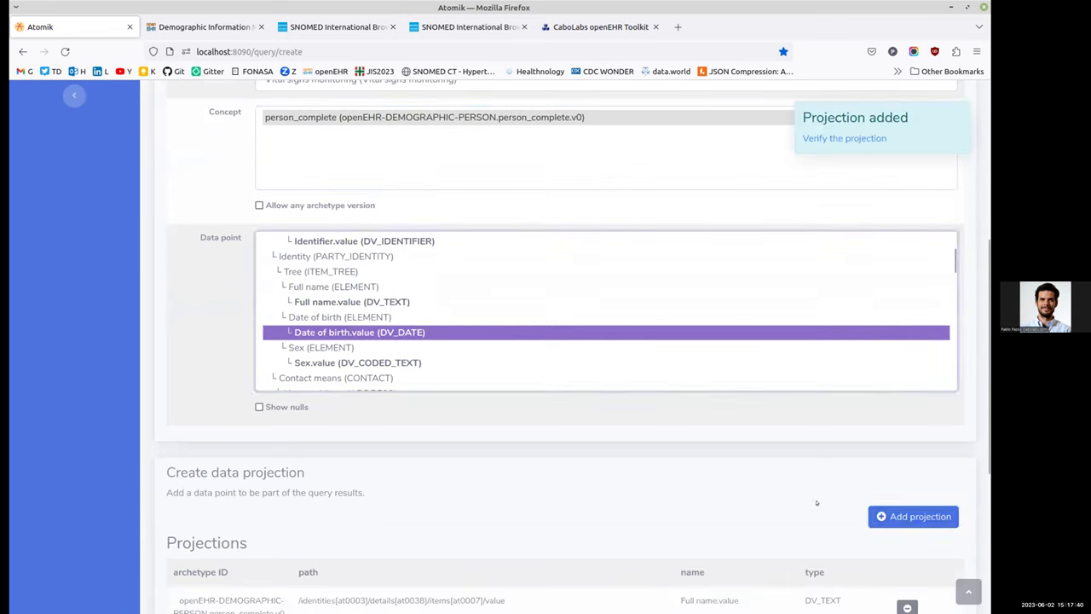
left_click(314, 361)
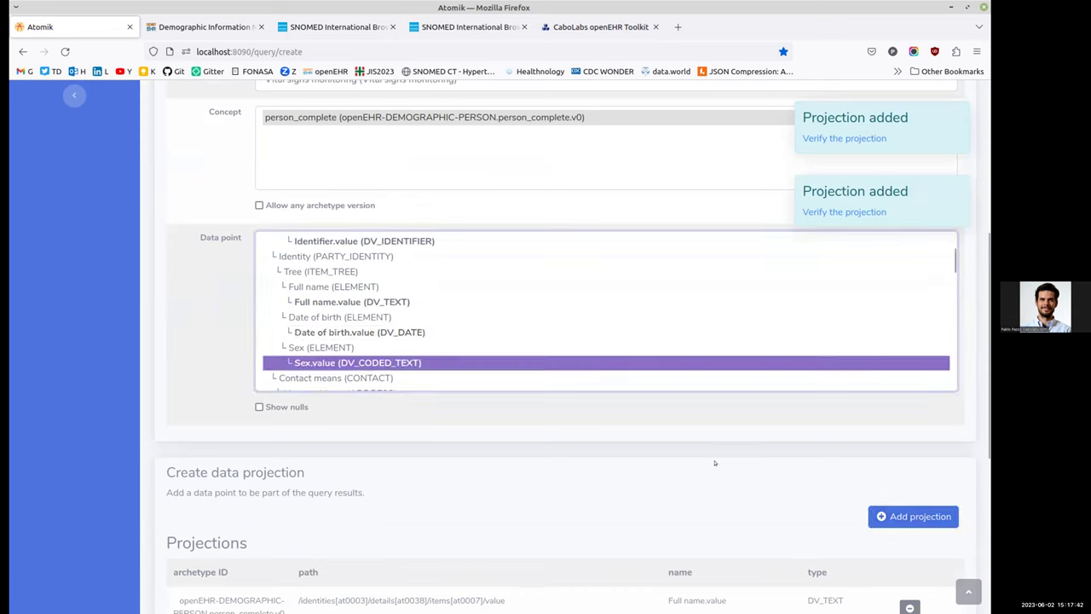
left_click(886, 514)
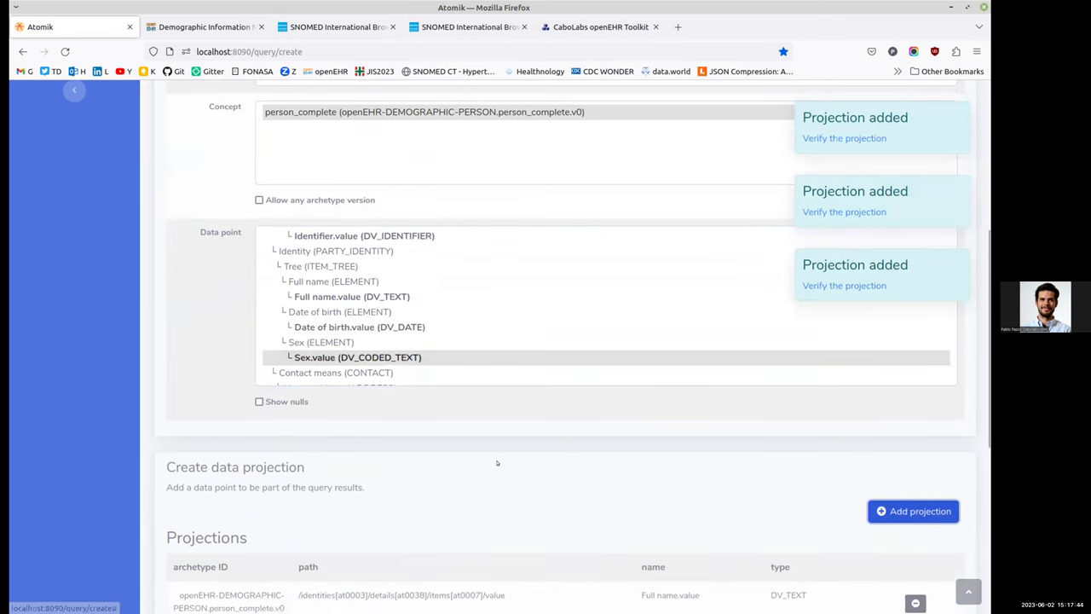
- Check the archetype ID, path, name and type of each projection added to the query
scroll(497, 463, "down", 3)
left_click_drag(198, 401, 501, 399)
left_click_drag(641, 397, 663, 399)
left_click_drag(776, 400, 806, 399)
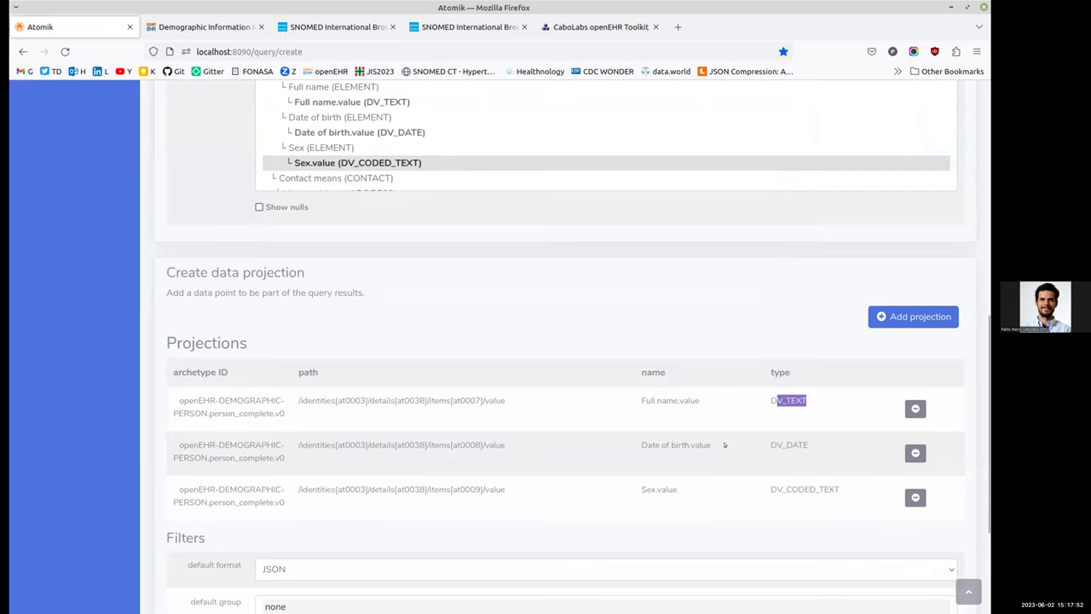
left_click_drag(646, 444, 691, 445)
left_click(752, 462)
left_click_drag(641, 484, 657, 486)
double_click(781, 489)
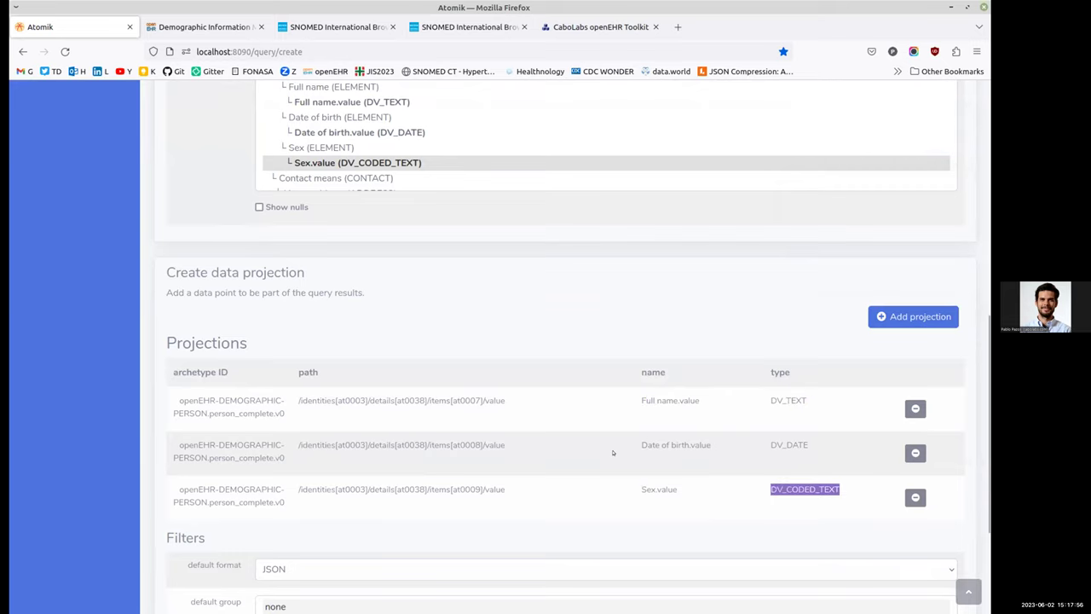
- Set the query's default group to locatable in the result filters
scroll(612, 452, "down", 3)
scroll(154, 490, "down", 1)
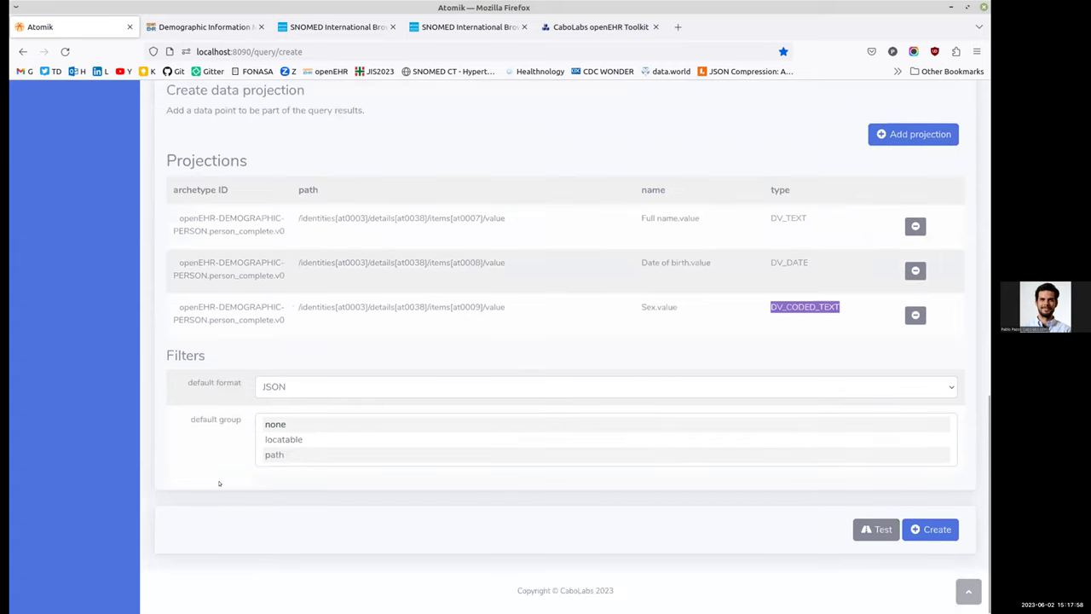
left_click(283, 439)
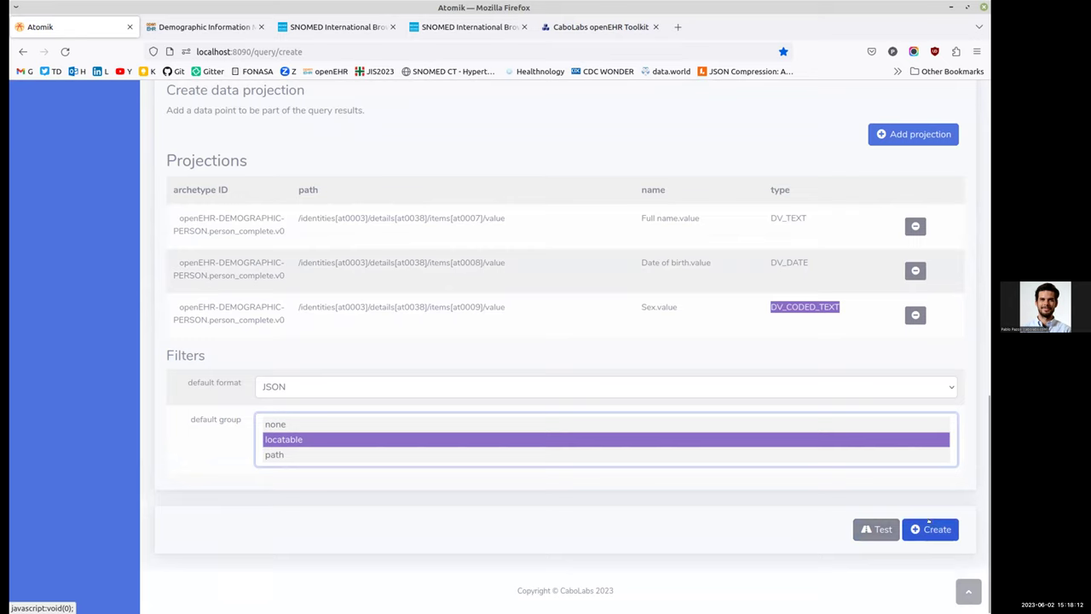
- Test the datavalue query by executing it with no EHR ID or date filters
left_click(878, 528)
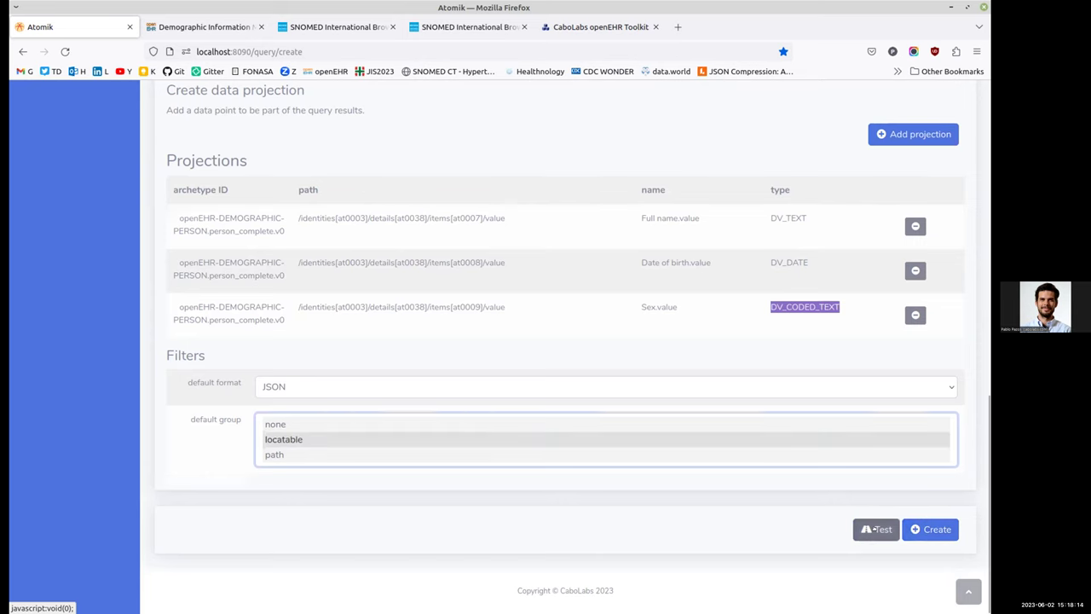
scroll(490, 490, "down", 3)
scroll(207, 462, "down", 3)
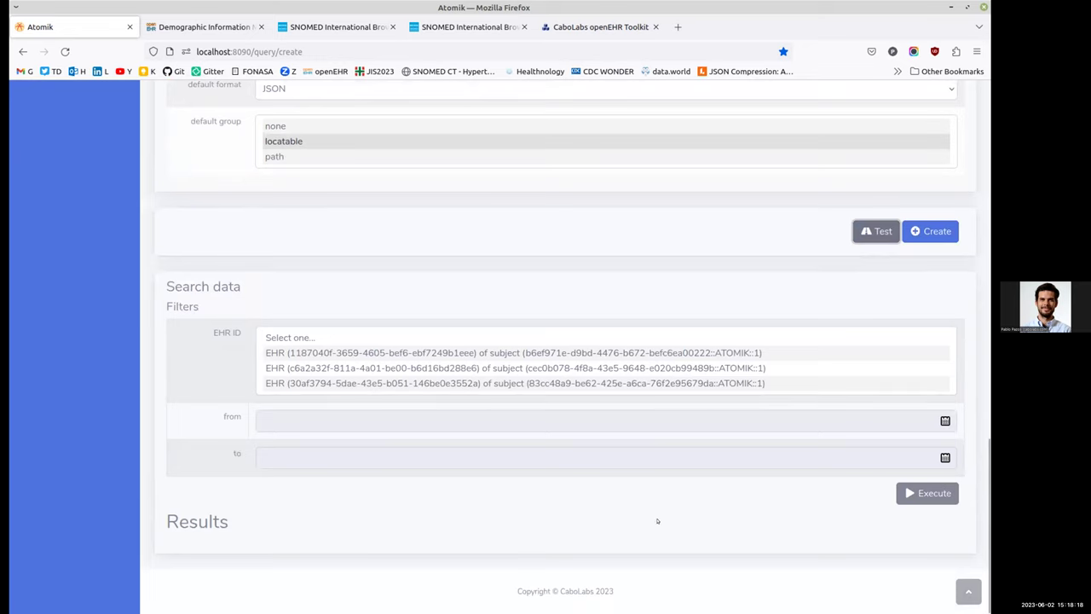
left_click(932, 492)
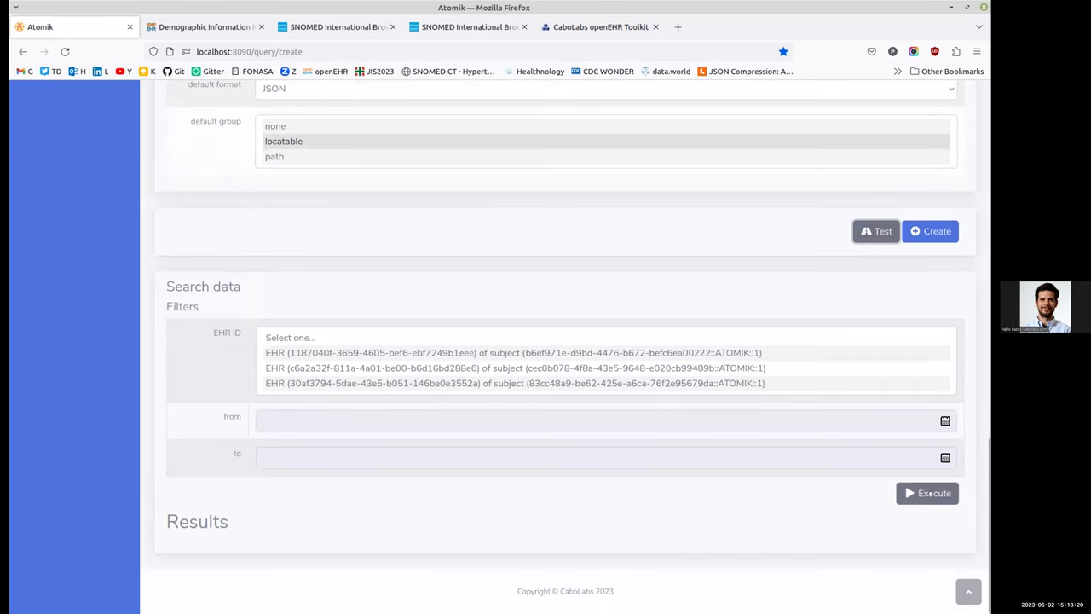
- Review the query's JSON output, covering the projection definitions and demographic entries, and display the results as a data table
scroll(734, 549, "down", 5)
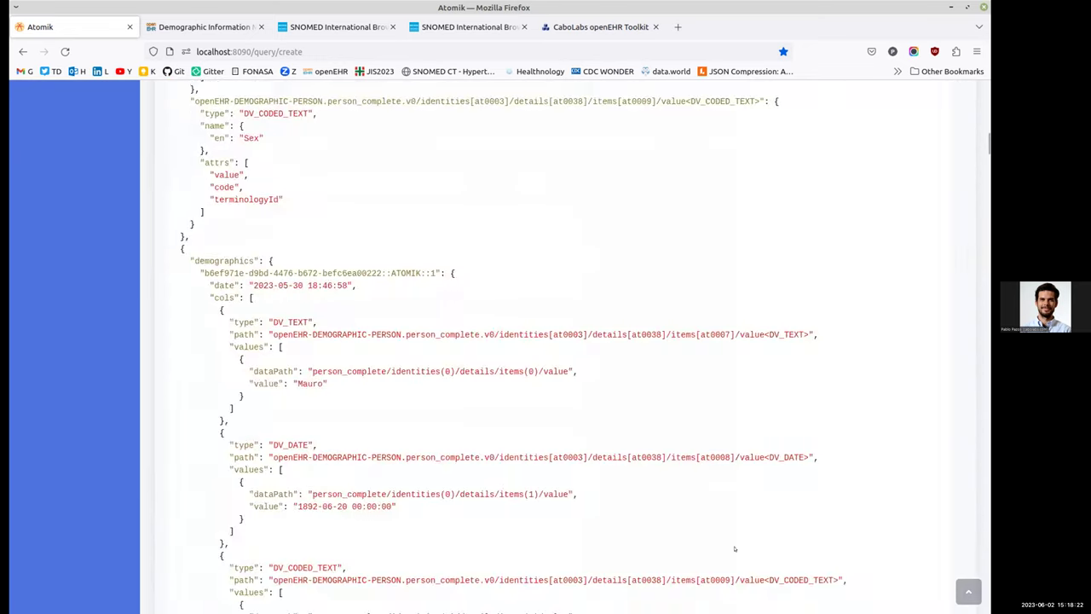
scroll(368, 470, "up", 3)
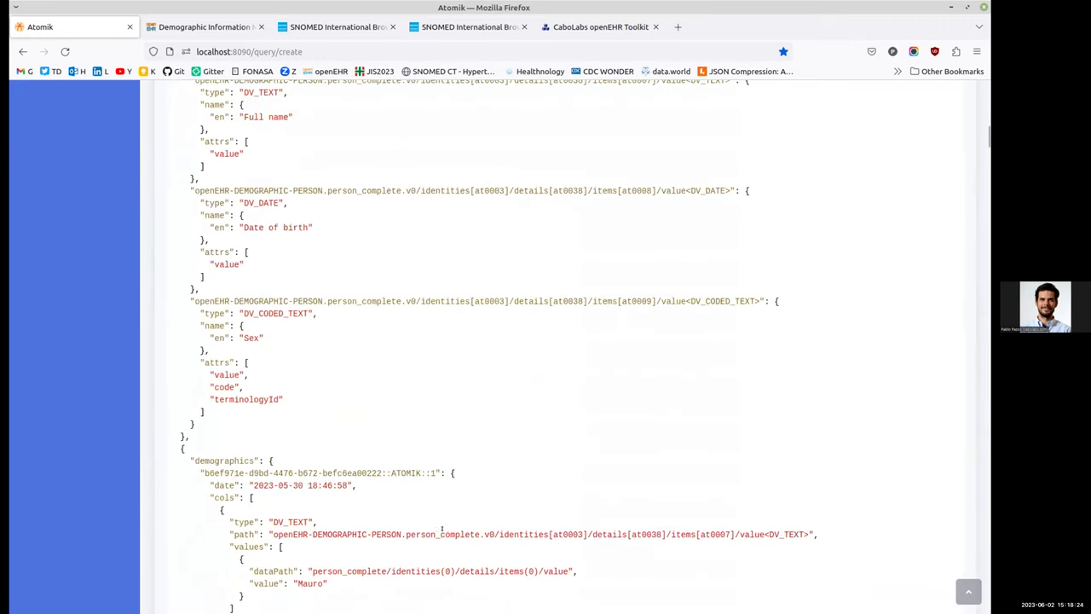
scroll(442, 531, "up", 1)
scroll(433, 528, "up", 2)
scroll(433, 526, "down", 5)
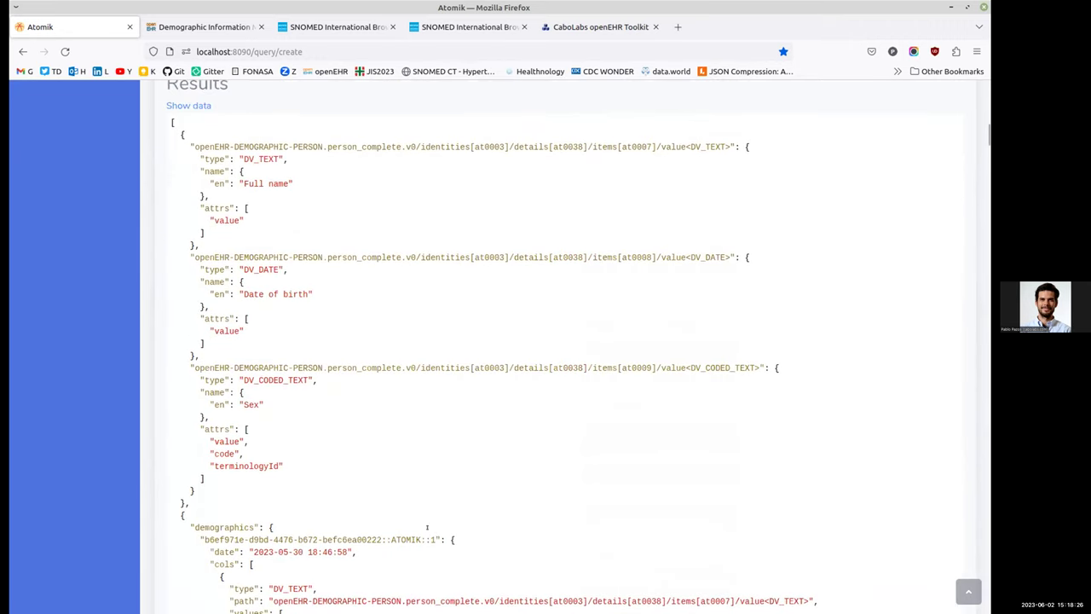
scroll(361, 516, "up", 7)
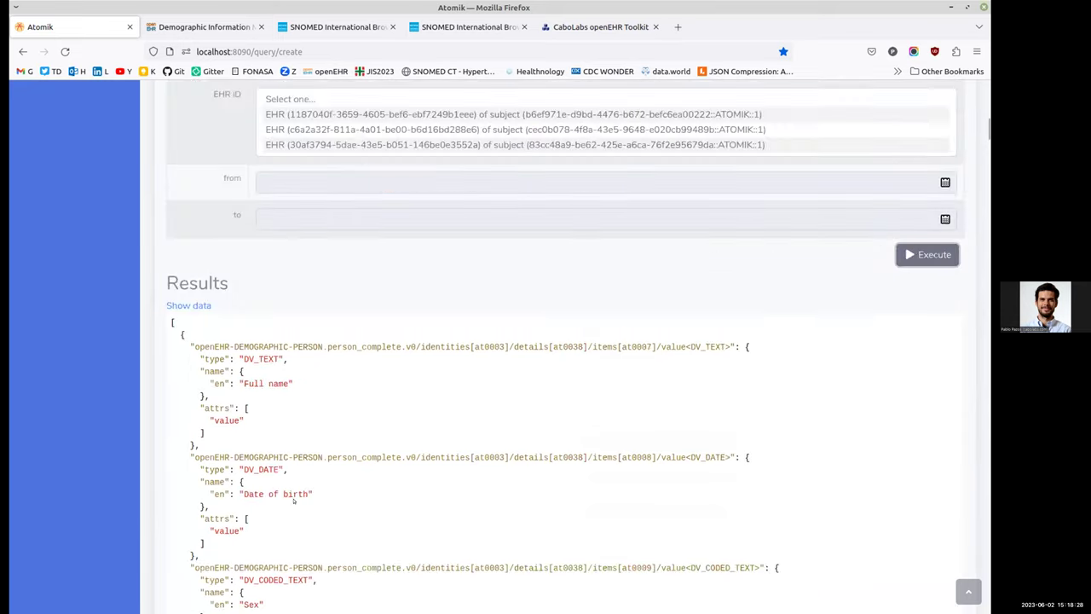
left_click(189, 372)
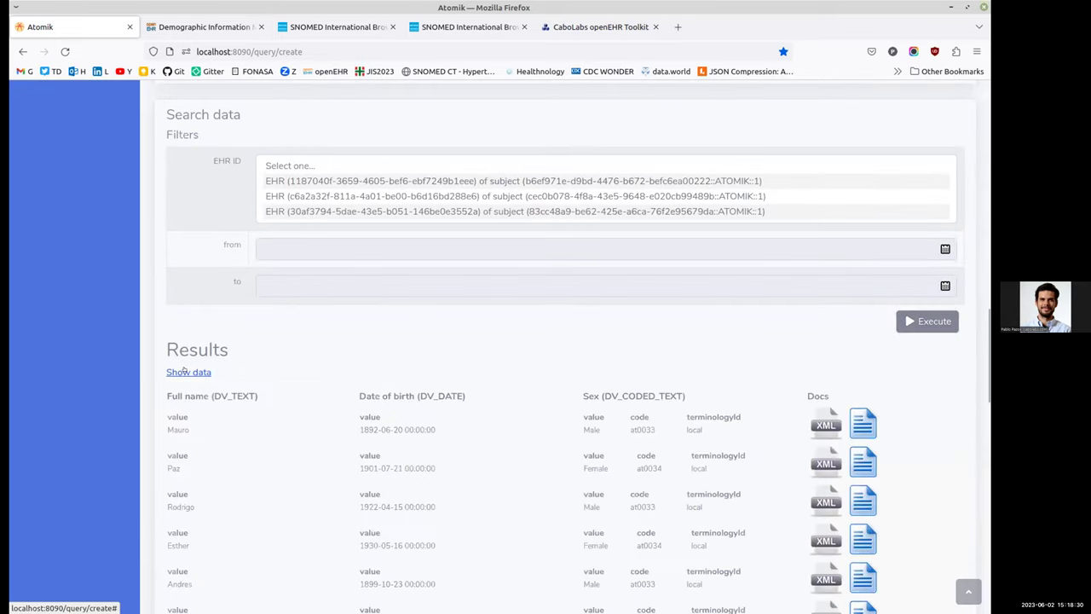
- Examine the Full name, Date of birth and Sex columns and the first record in the results table
scroll(95, 400, "down", 1)
scroll(96, 400, "down", 2)
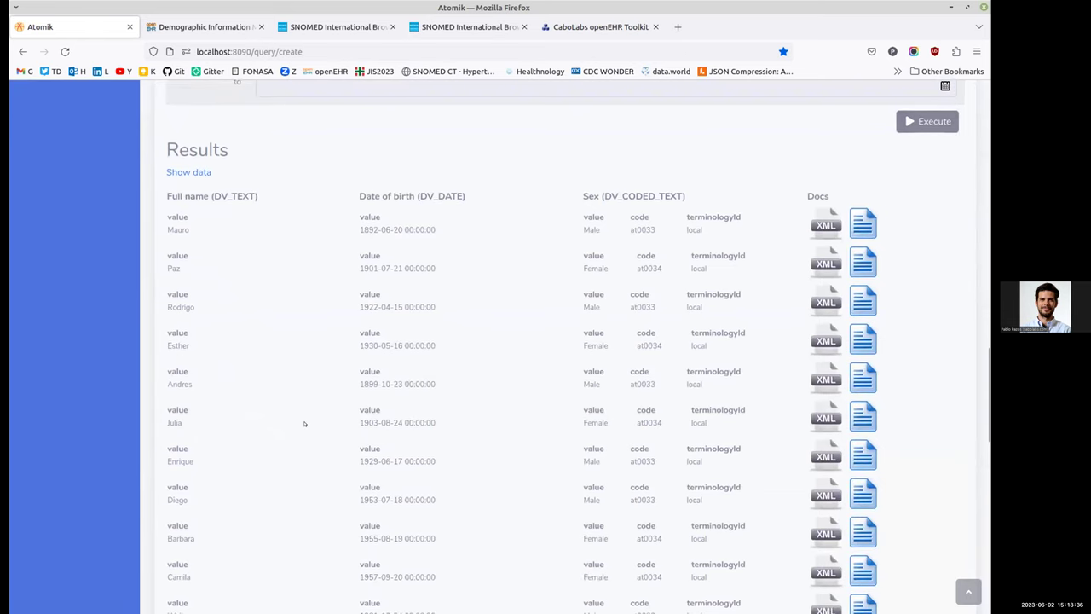
scroll(312, 429, "up", 2)
left_click_drag(165, 329, 196, 329)
left_click_drag(375, 329, 414, 329)
left_click(631, 322)
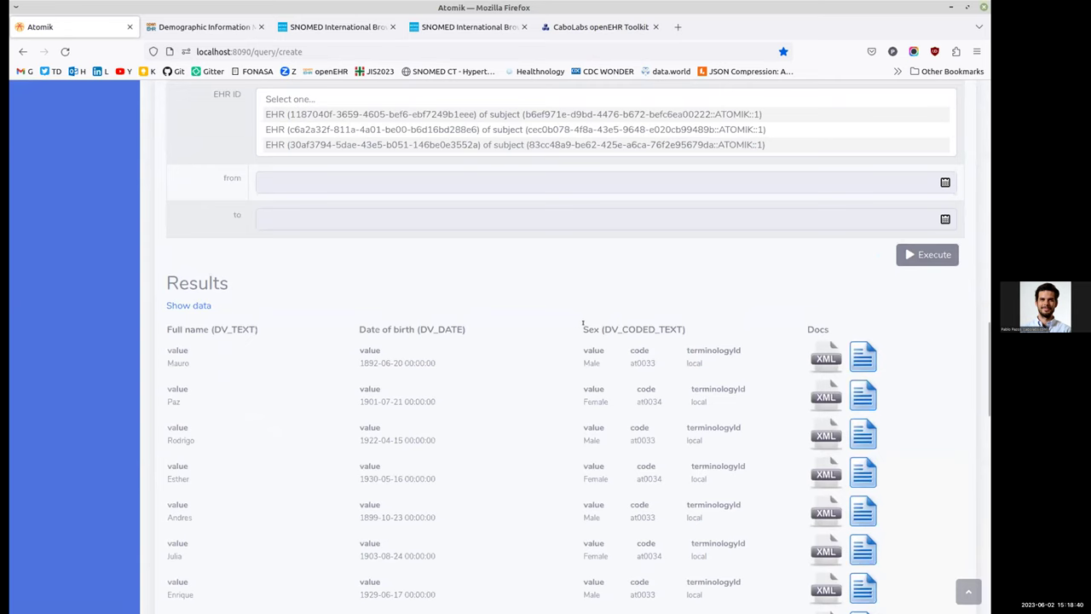
double_click(614, 327)
left_click_drag(188, 363, 730, 362)
double_click(168, 328)
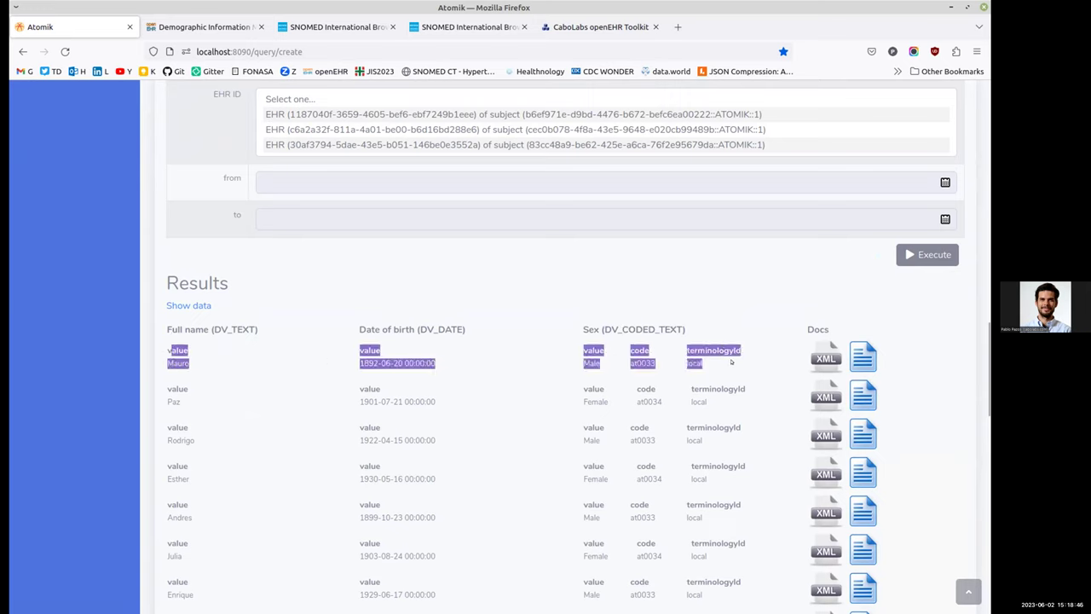
- Check the first record's individual values, including the value, code and terminologyId of its coded sex
left_click(442, 377)
double_click(175, 363)
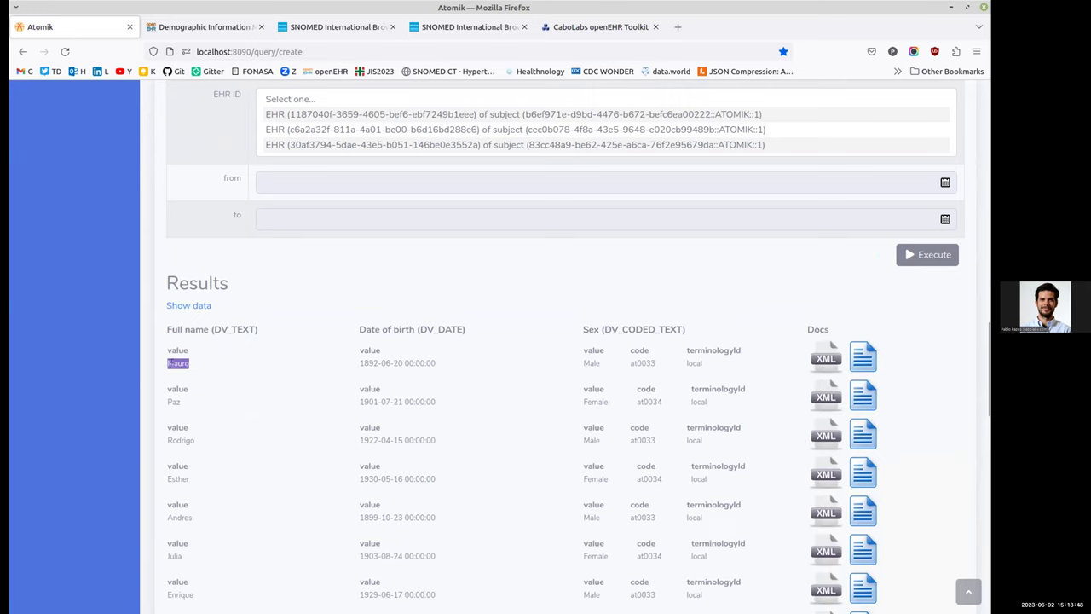
triple_click(369, 362)
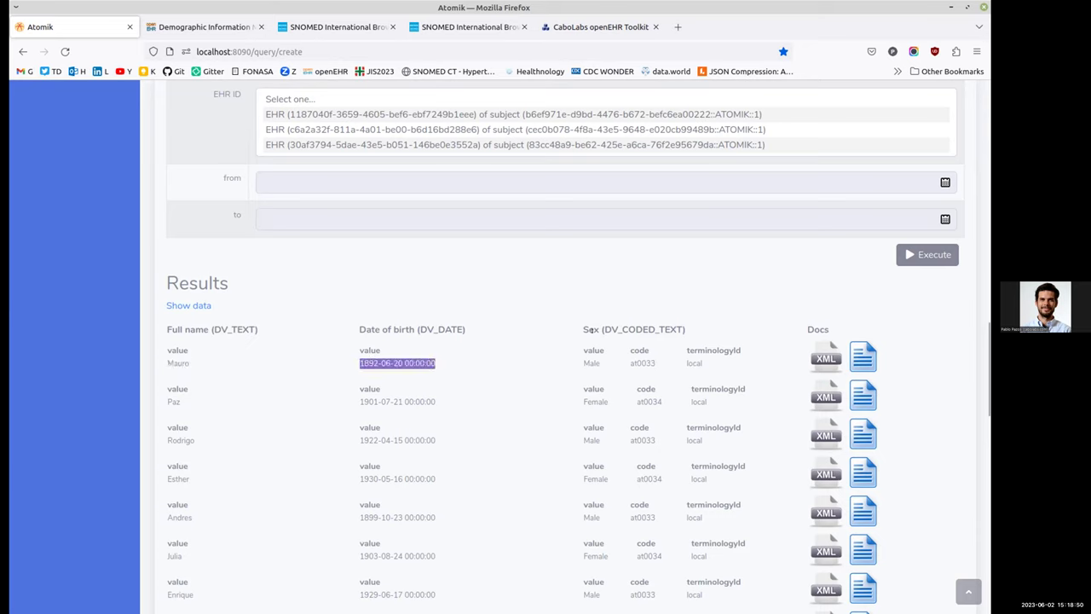
double_click(658, 327)
double_click(584, 362)
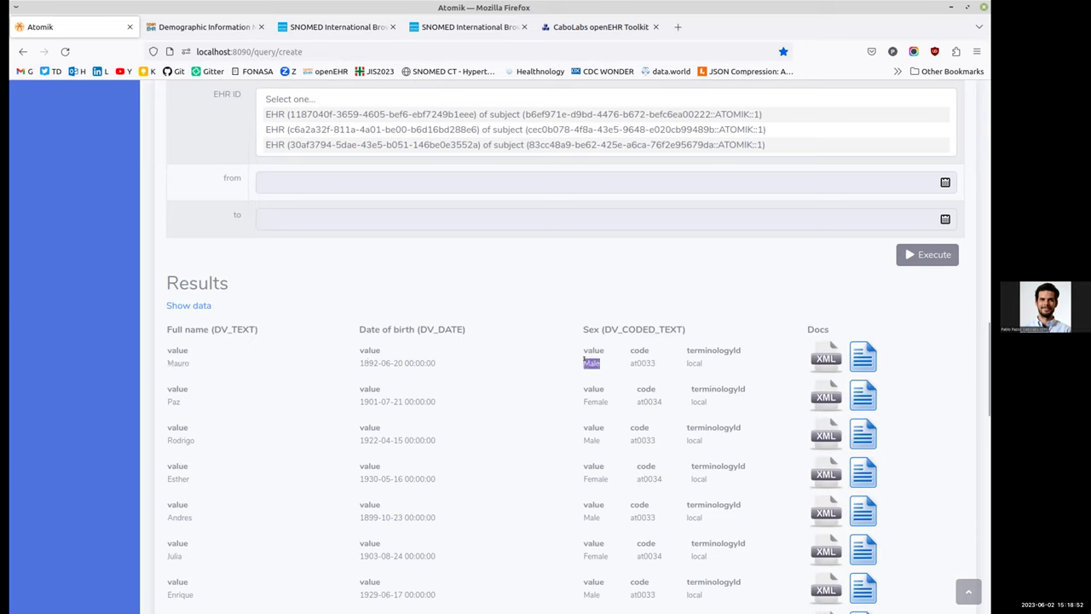
double_click(648, 362)
double_click(692, 362)
double_click(632, 362)
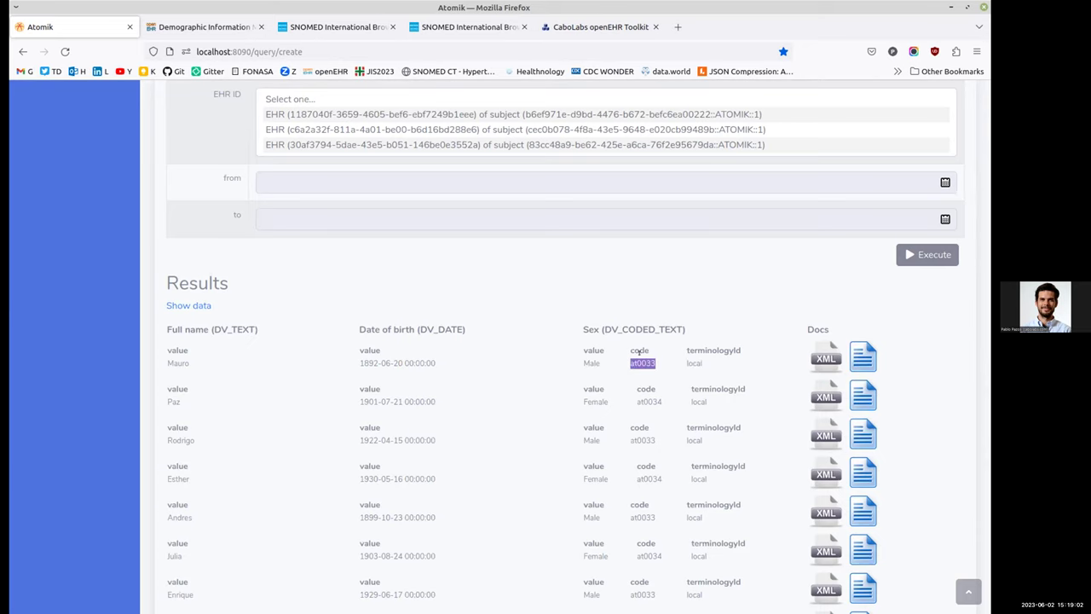
scroll(639, 352, "down", 1)
double_click(591, 296)
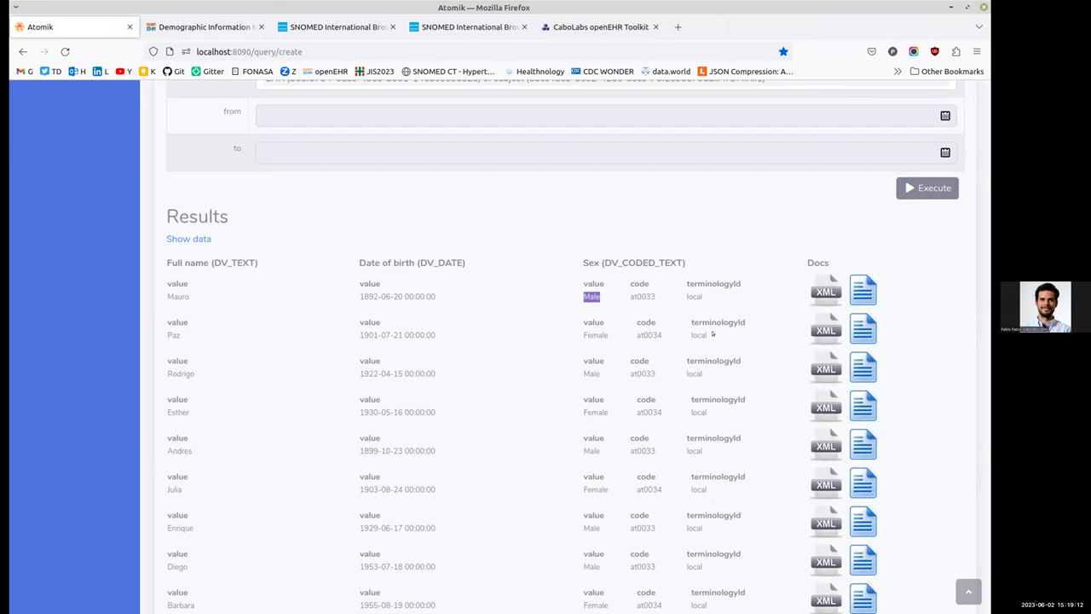
- Look through the remaining person records in the results table and compare the data across rows
scroll(620, 390, "down", 6)
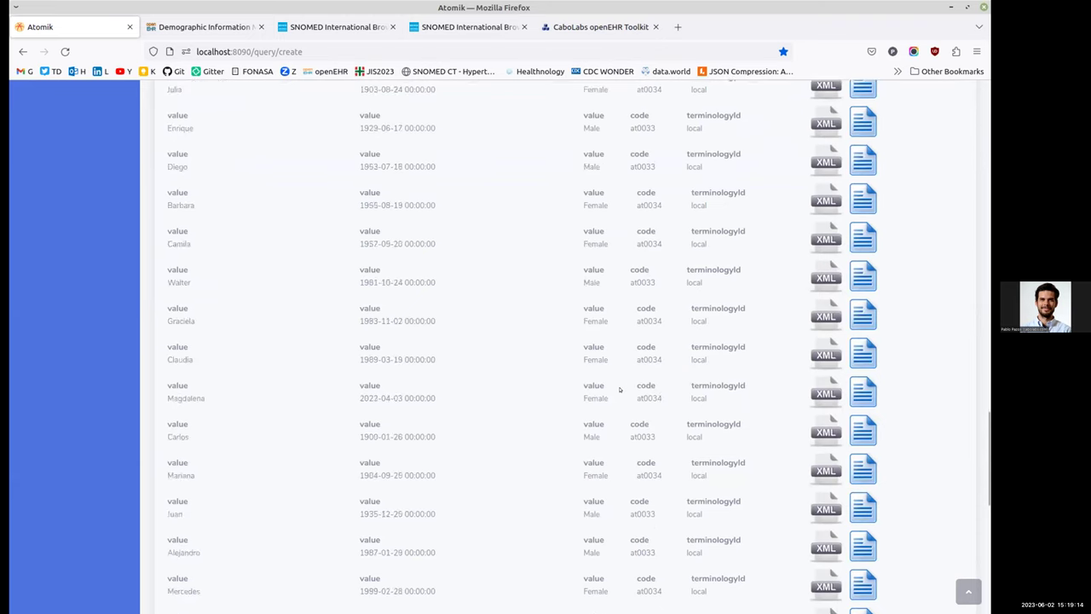
scroll(620, 389, "up", 15)
scroll(910, 240, "down", 5)
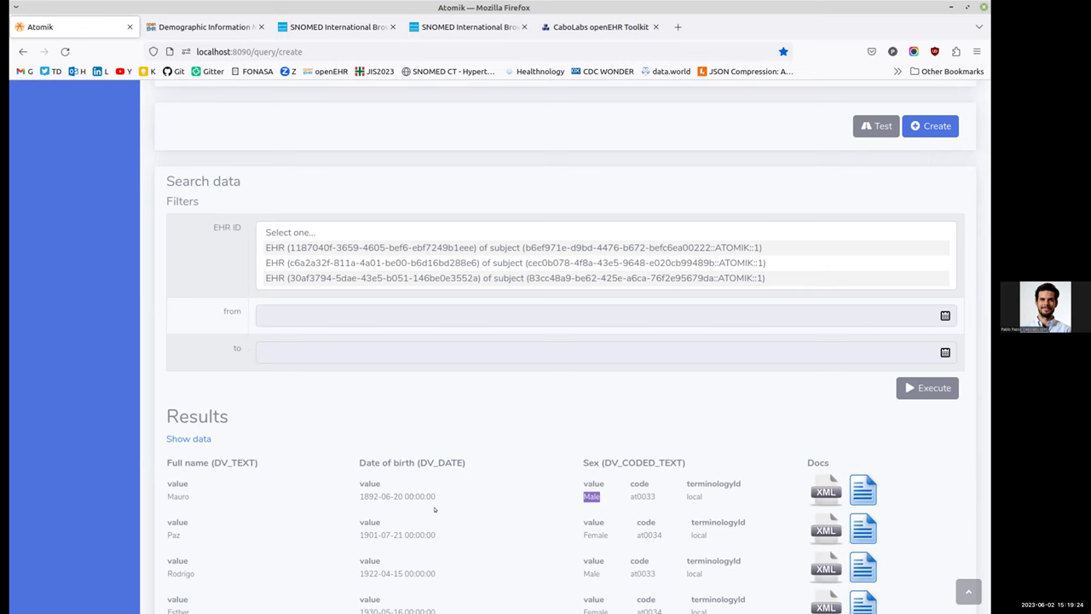
scroll(431, 519, "down", 1)
left_click_drag(179, 416, 656, 492)
- Start a new query in the query builder and set its type to actor
scroll(667, 501, "up", 10)
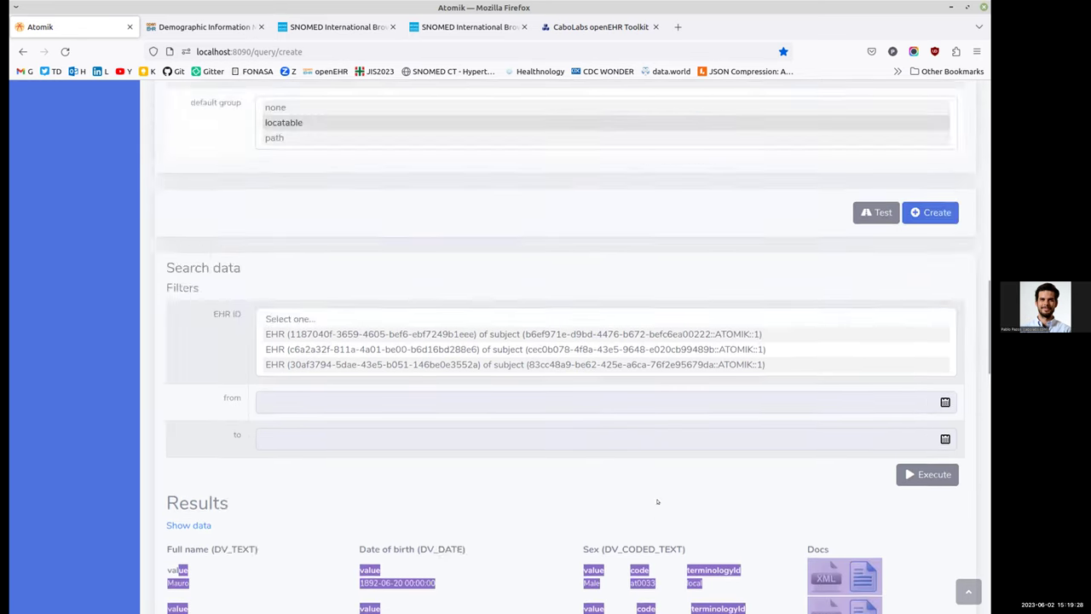
scroll(303, 564, "up", 4)
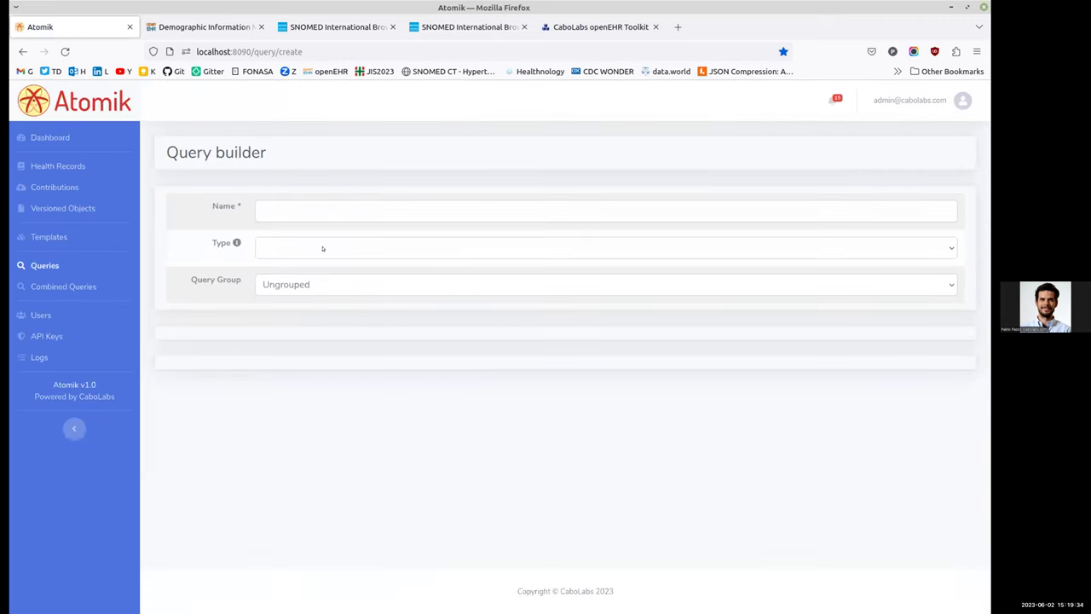
left_click(319, 248)
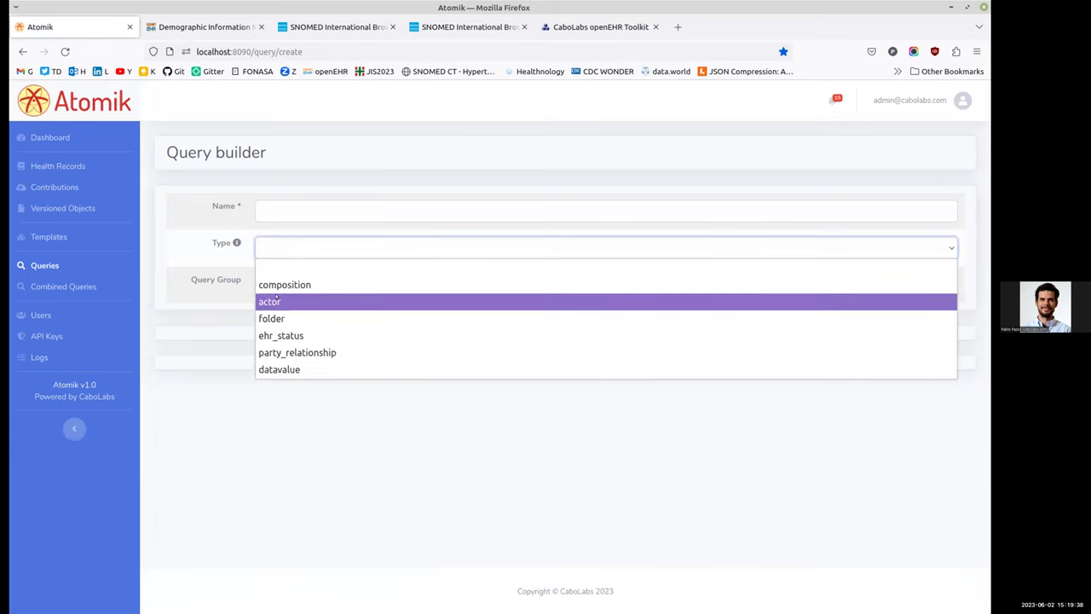
left_click(274, 299)
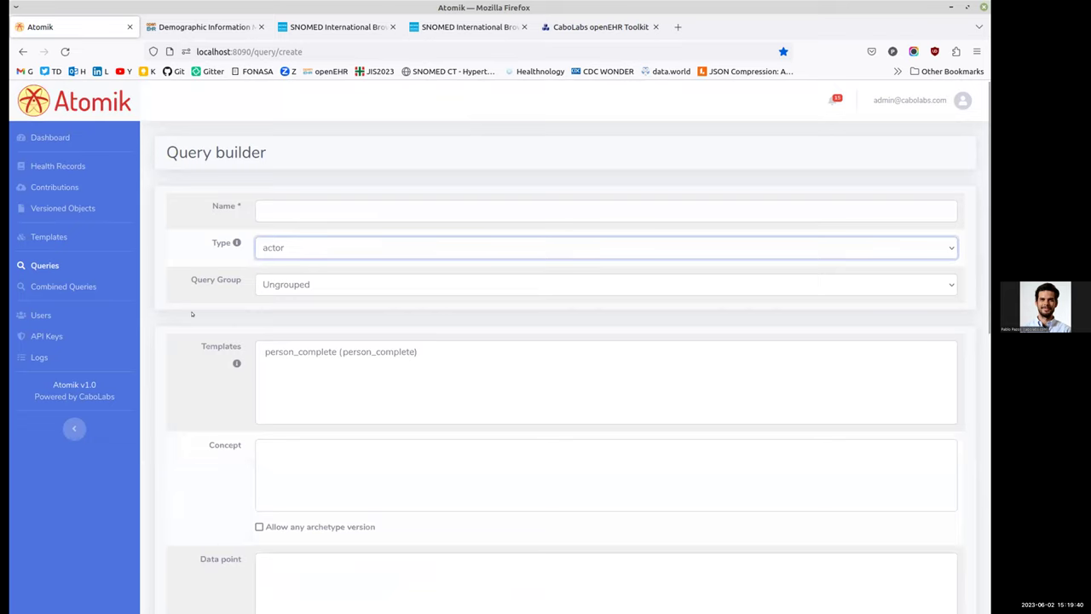
- Choose the person_complete template and its person_complete concept for the actor query
scroll(191, 314, "down", 2)
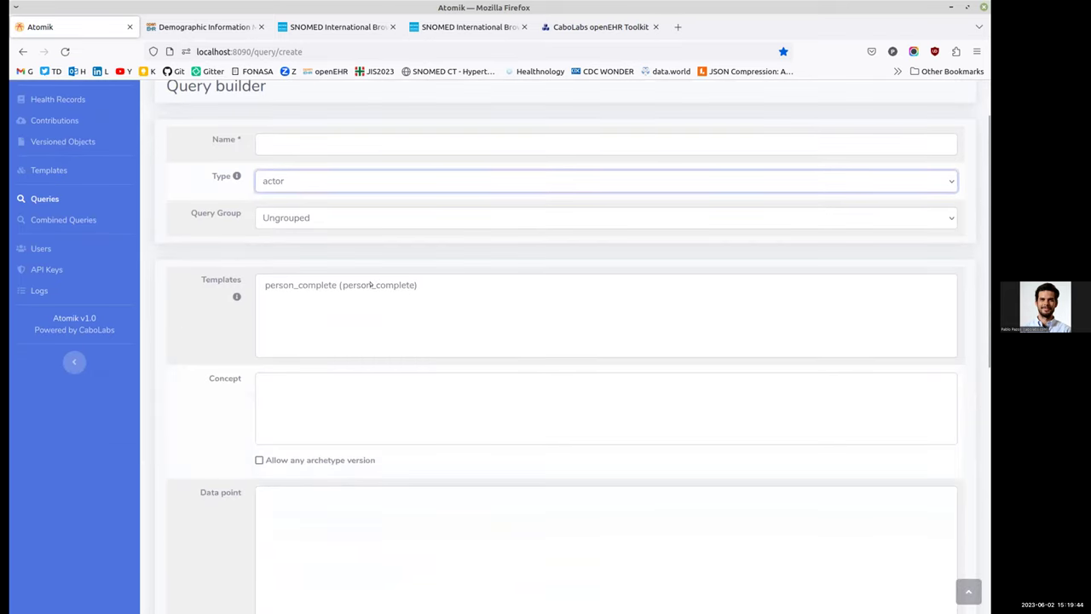
left_click(312, 286)
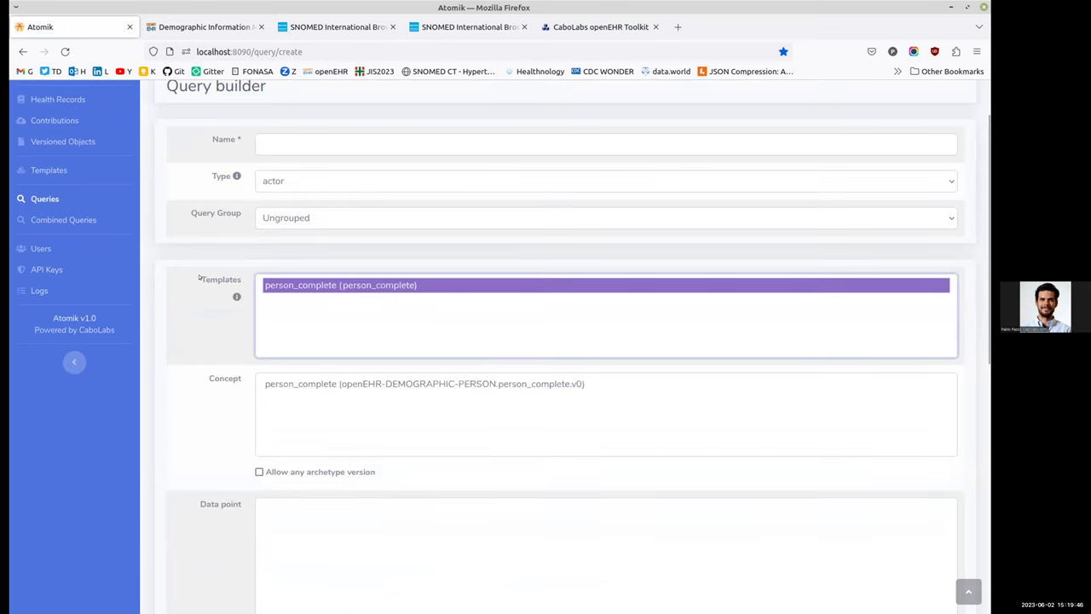
scroll(316, 264, "down", 2)
scroll(321, 251, "down", 2)
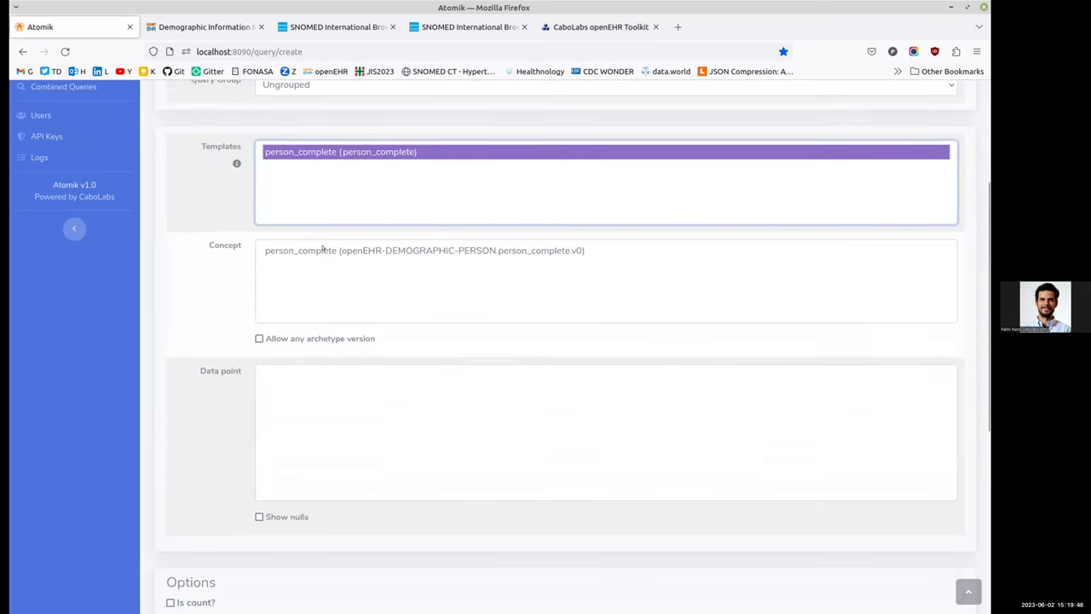
left_click(323, 248)
- Select the Full name.value (DV_TEXT) data point as the basis for the query criteria
scroll(199, 256, "down", 2)
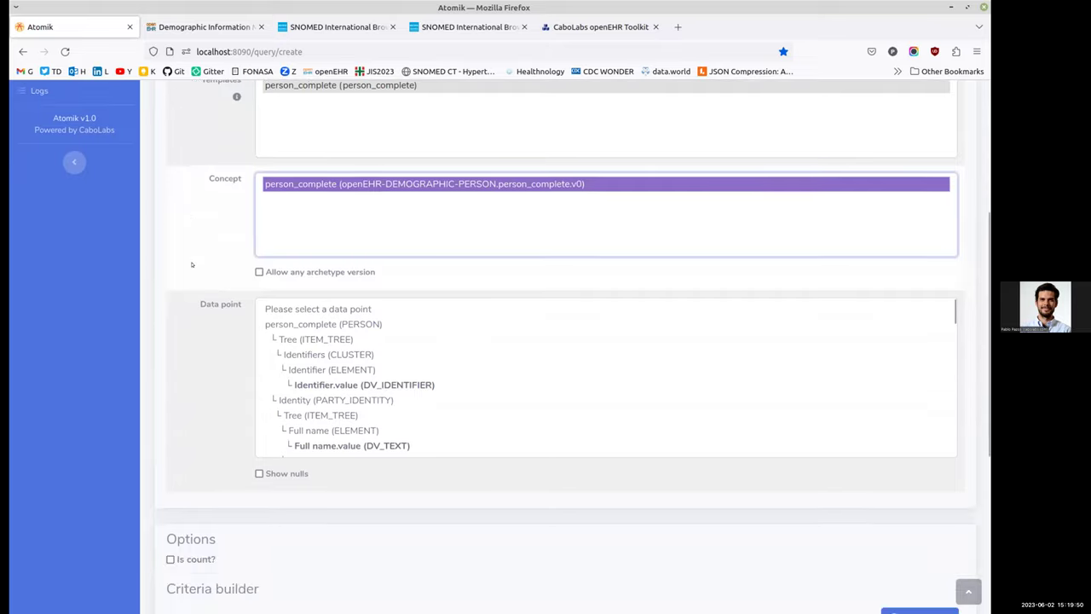
scroll(190, 241, "down", 2)
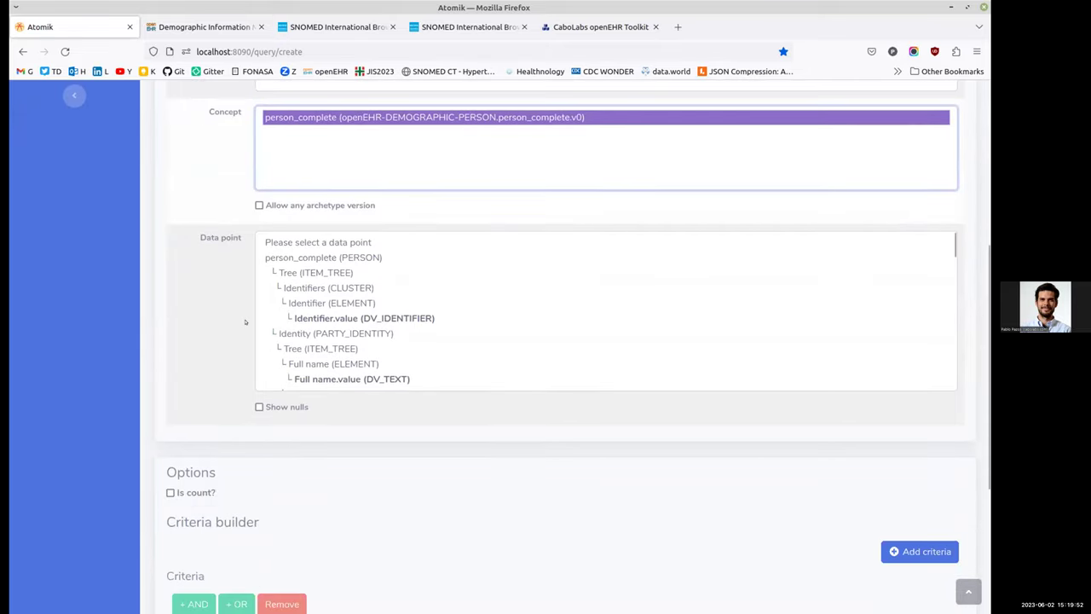
scroll(172, 277, "down", 2)
scroll(423, 267, "down", 2)
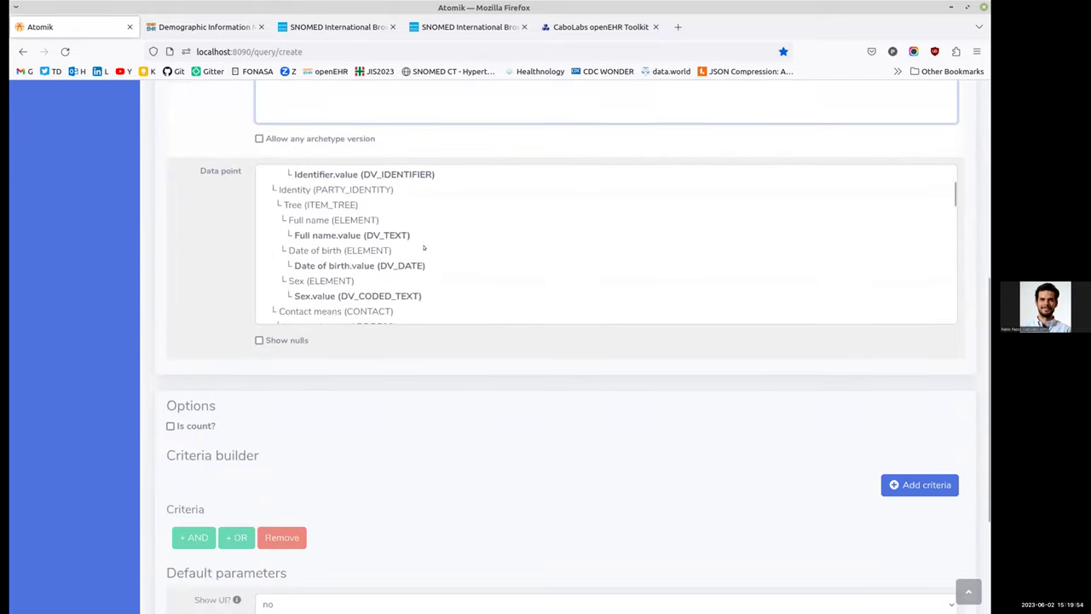
left_click(321, 235)
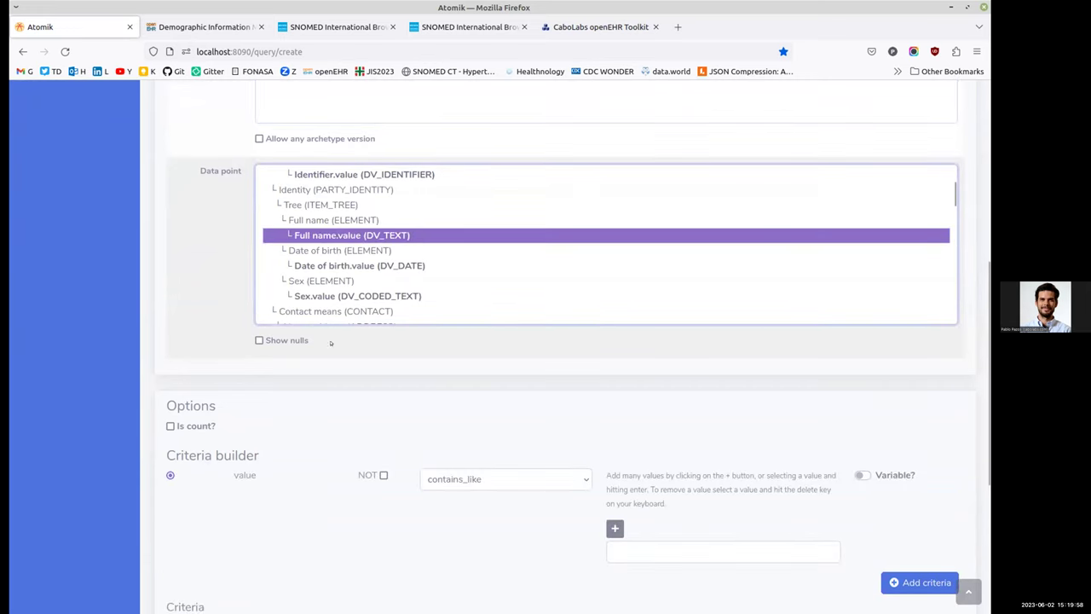
- Try the eq operator on the full name value criterion, and return it to contains_like
scroll(555, 405, "down", 1)
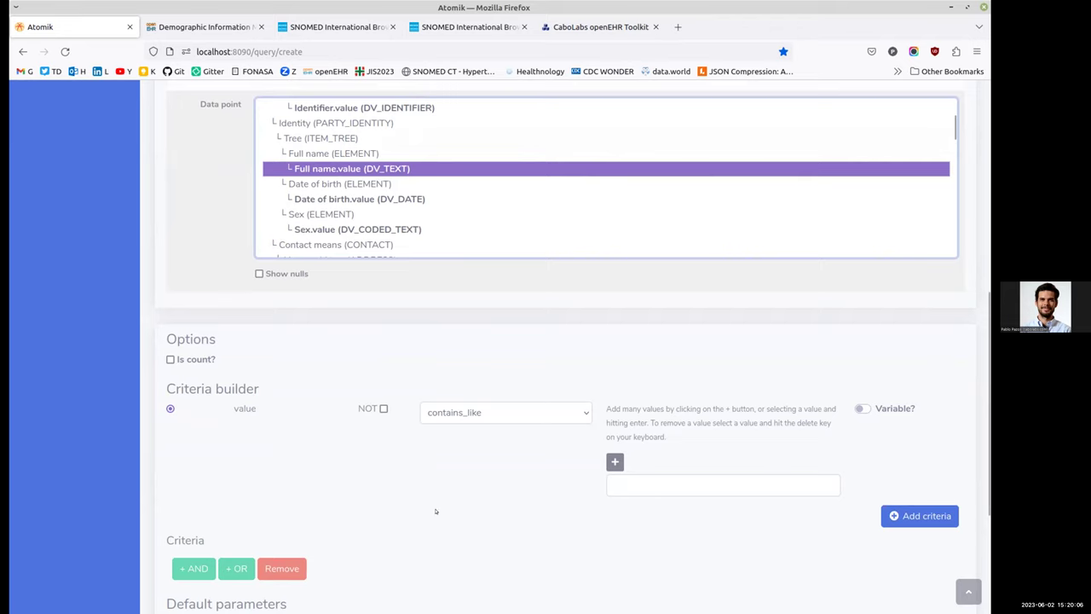
double_click(246, 408)
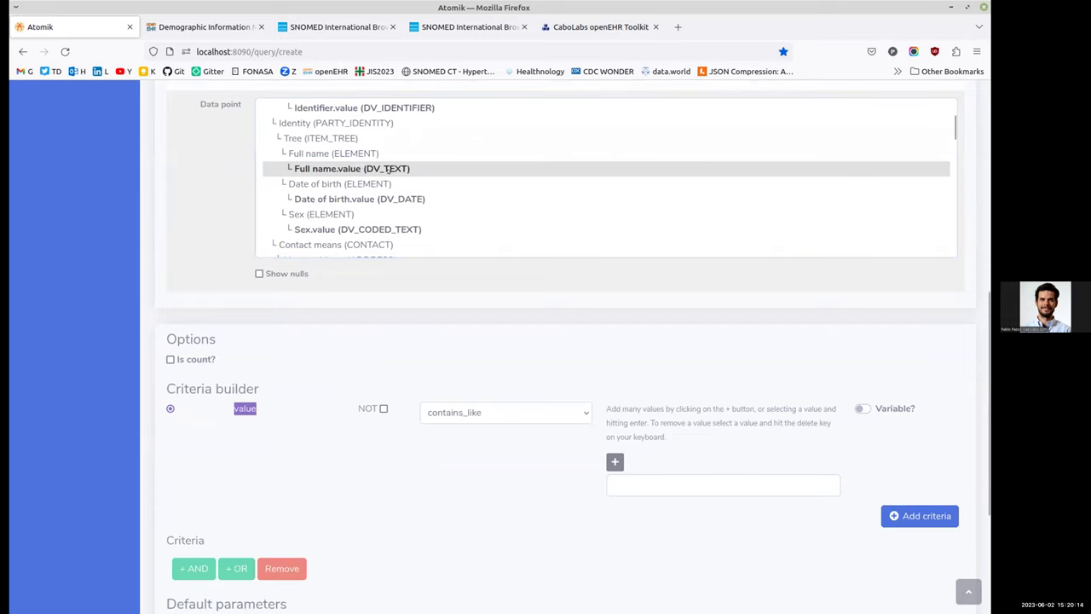
left_click(473, 412)
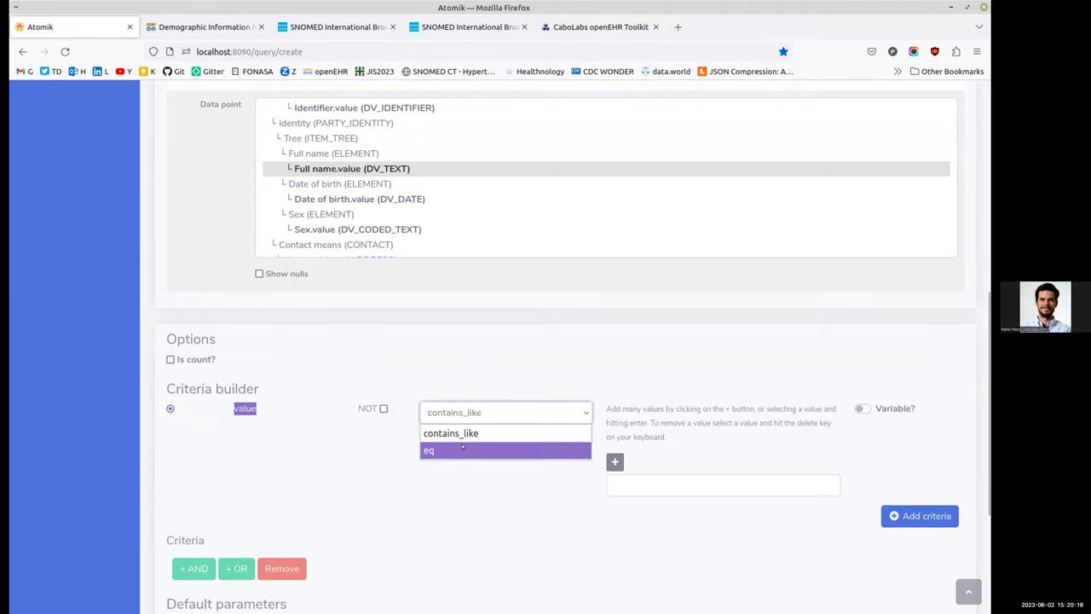
left_click(463, 449)
left_click(684, 409)
left_click(480, 409)
left_click(469, 433)
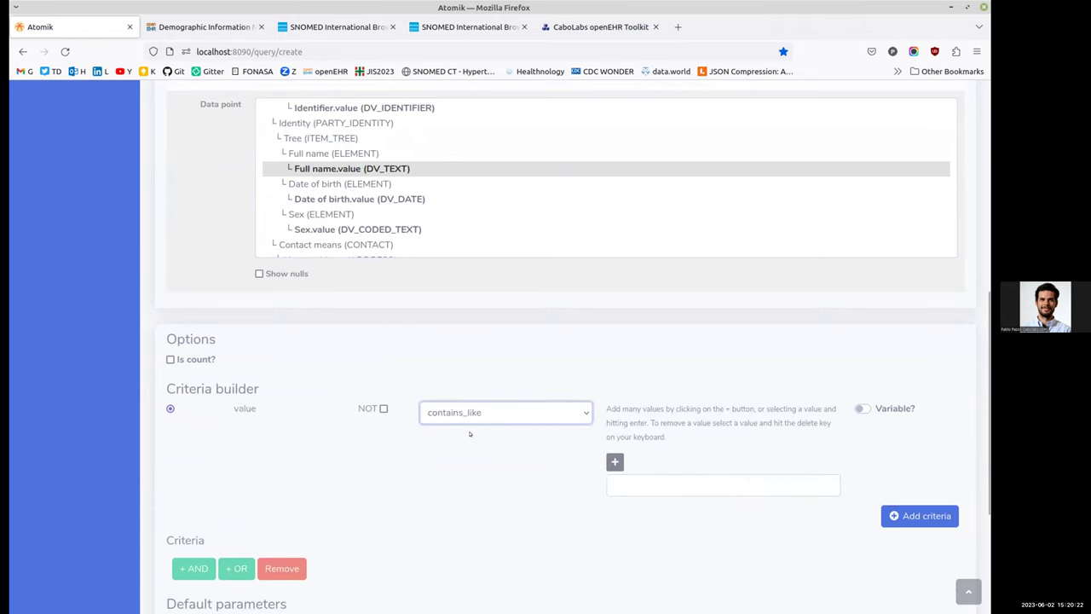
- Enter "rob" and "mari" as the contains_like values of the full name criterion
left_click(679, 480)
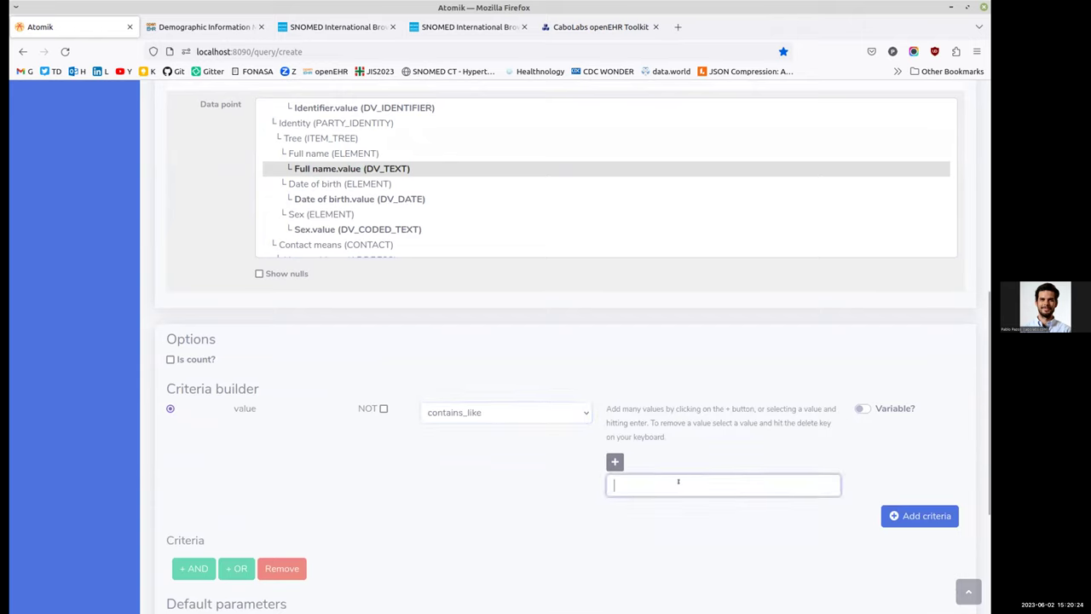
type("rob")
key("Return")
type("mari")
key("Return")
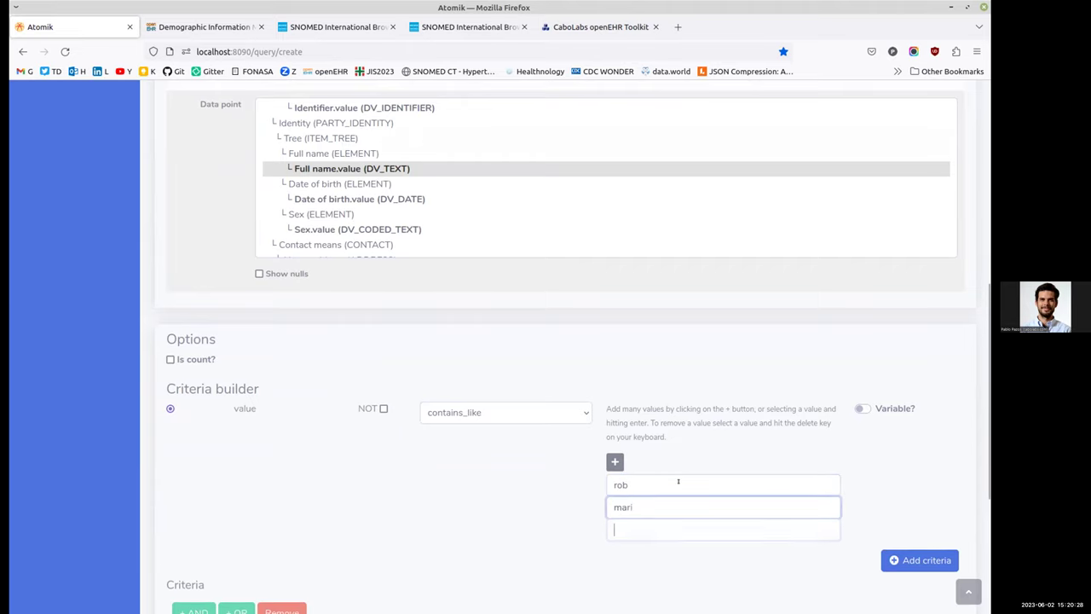
- Enter "bar" as the third contains_like value and add the full name criterion to the query
type("bar")
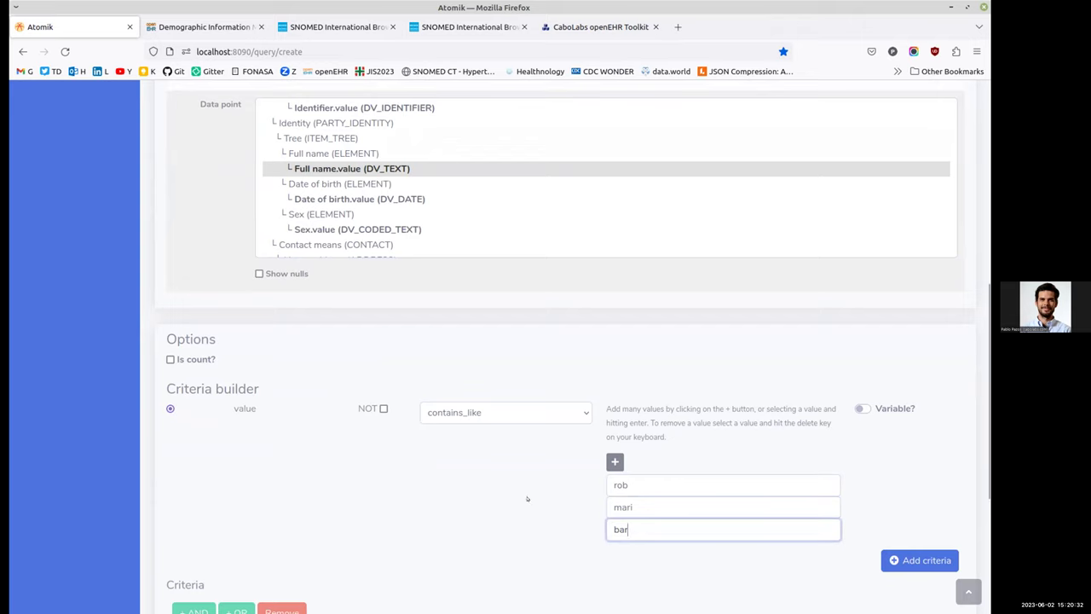
double_click(630, 476)
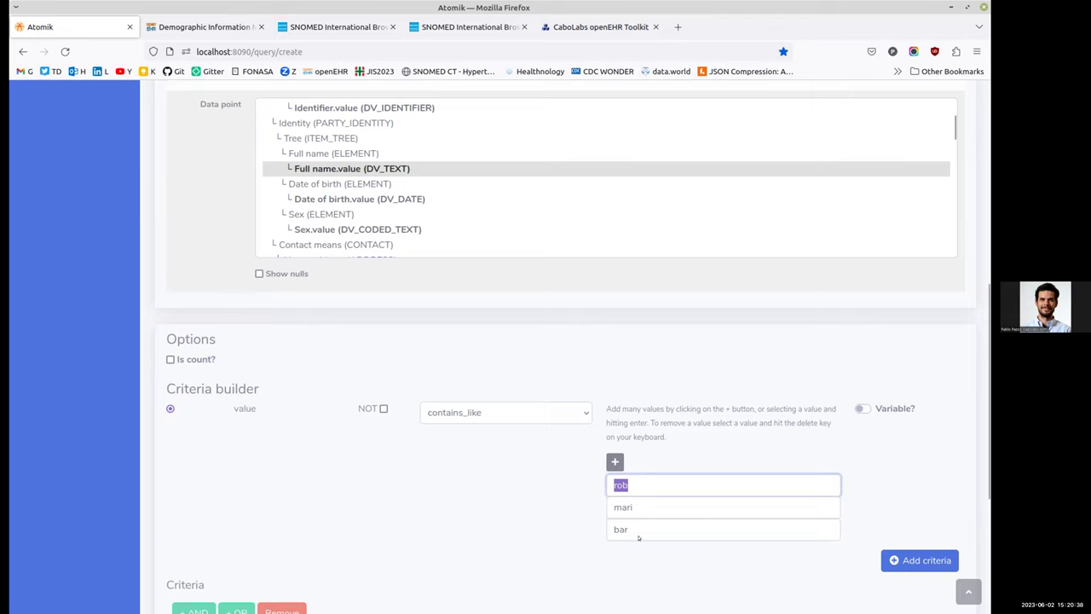
left_click(632, 488)
double_click(615, 475)
key("Tab")
key("Tab")
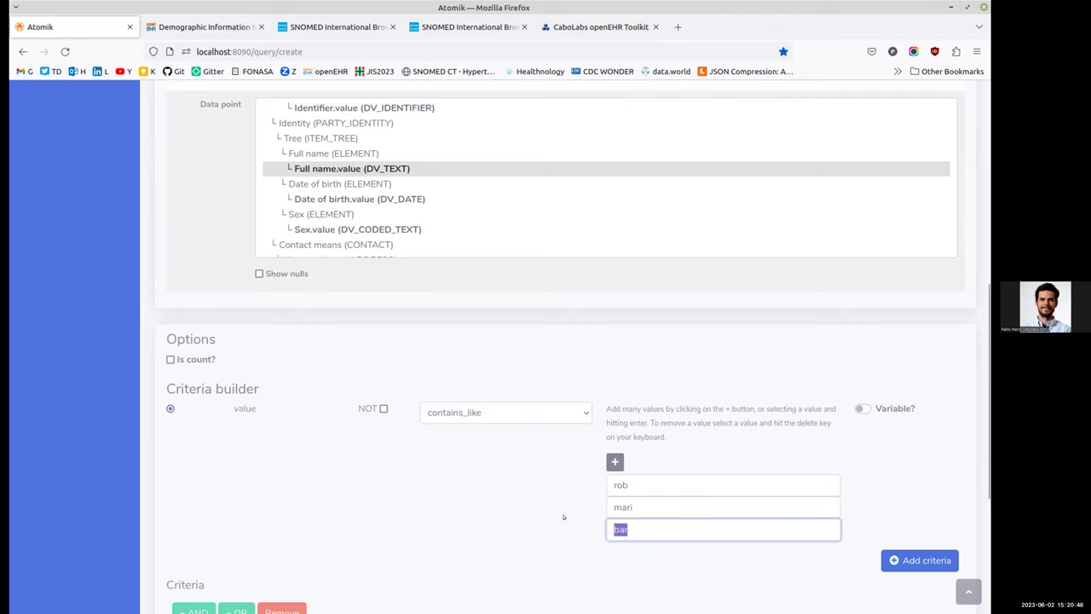
scroll(546, 509, "down", 2)
left_click(920, 493)
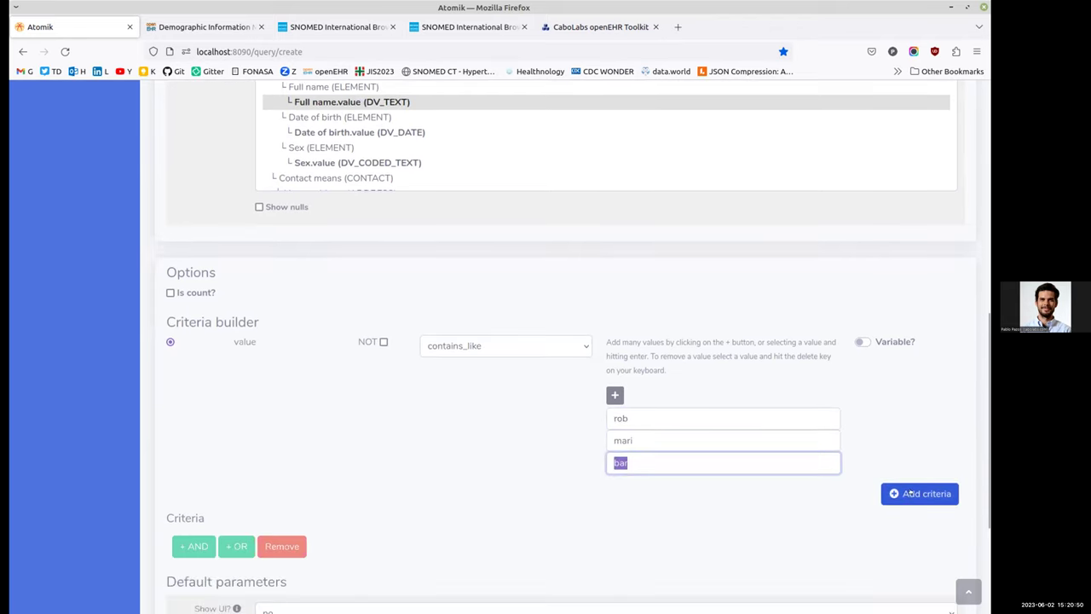
- Review the added criterion's path, name, data type and contains_like values in the criteria list
scroll(661, 488, "down", 3)
scroll(827, 564, "down", 1)
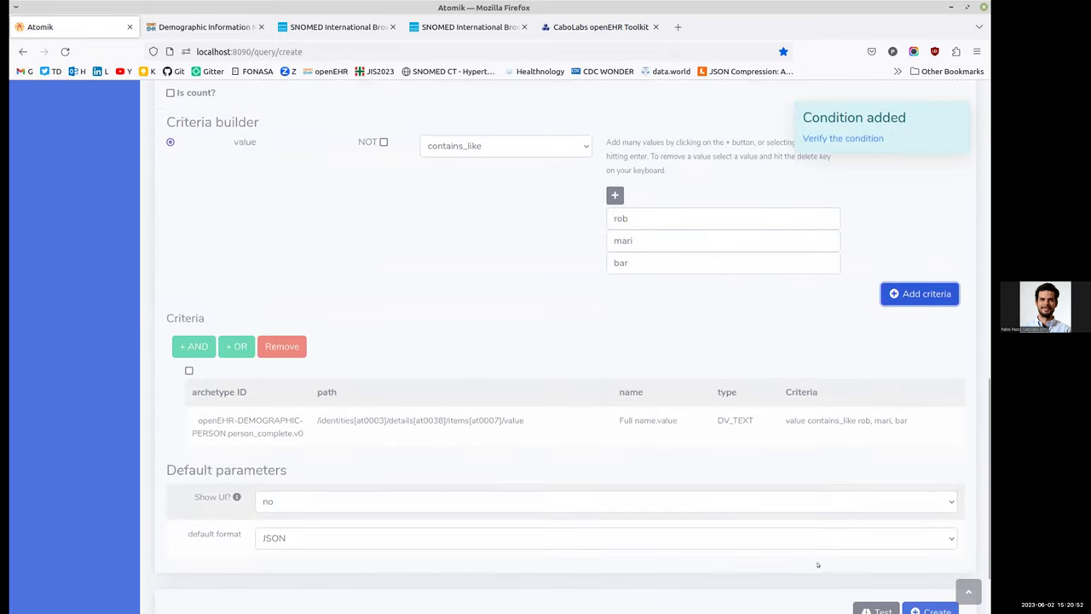
scroll(248, 512, "down", 1)
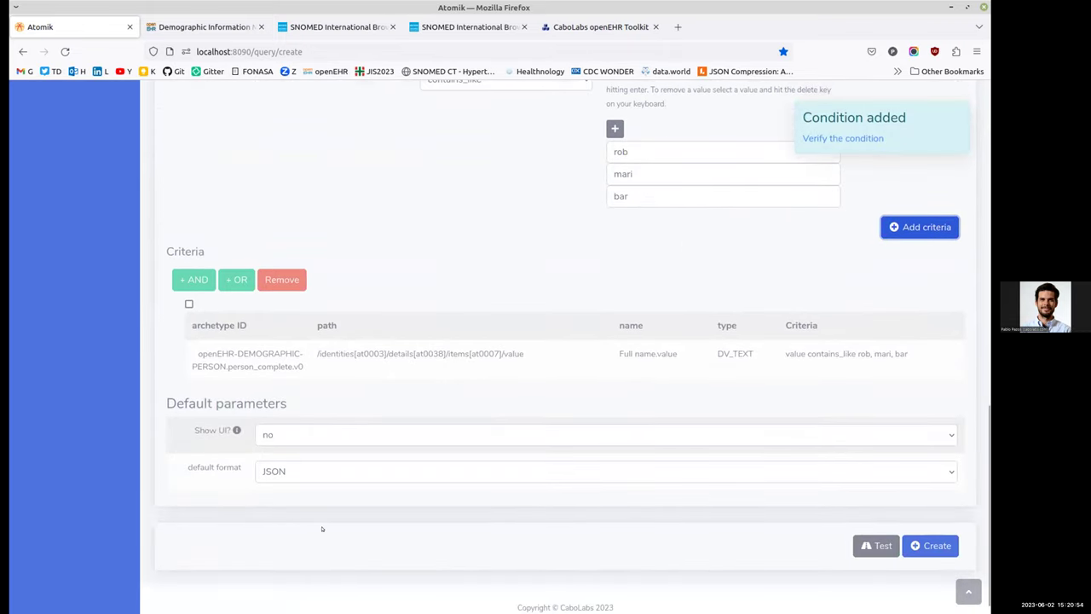
scroll(323, 529, "down", 1)
left_click_drag(215, 337, 520, 334)
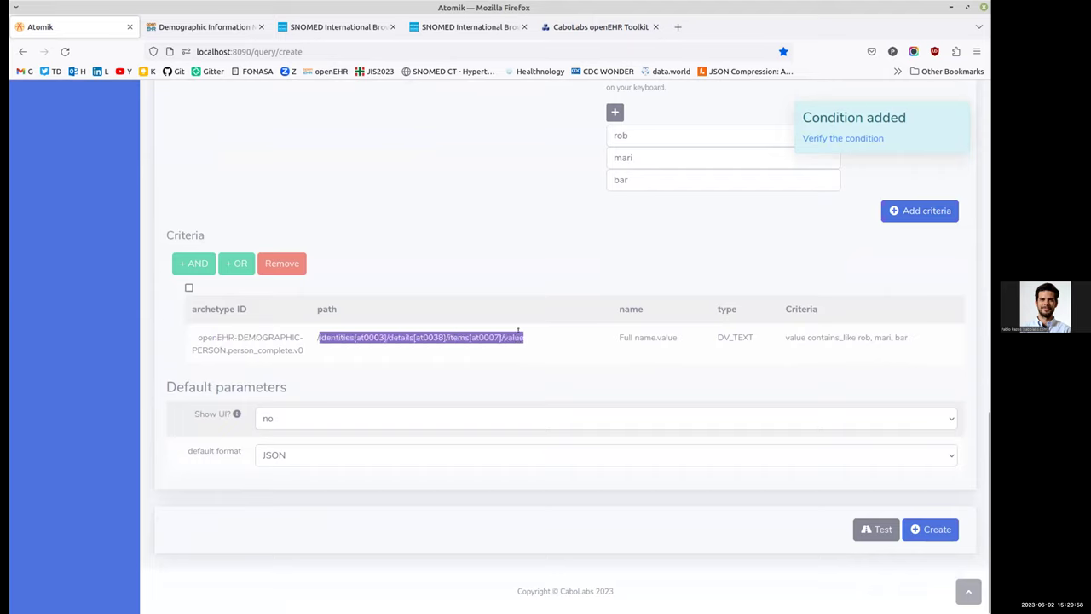
double_click(625, 337)
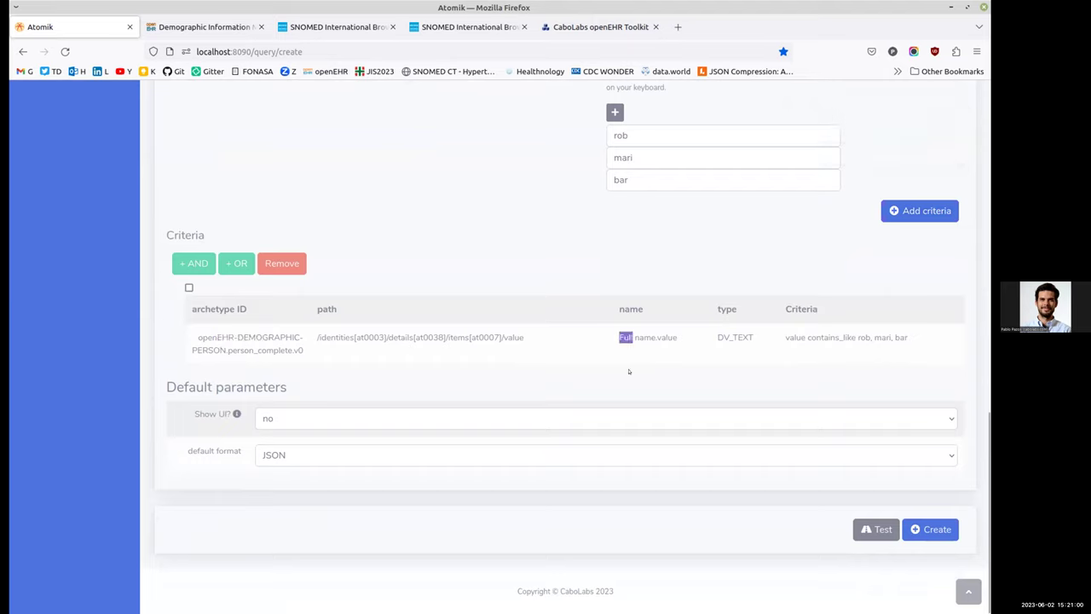
double_click(731, 337)
left_click_drag(789, 337, 909, 332)
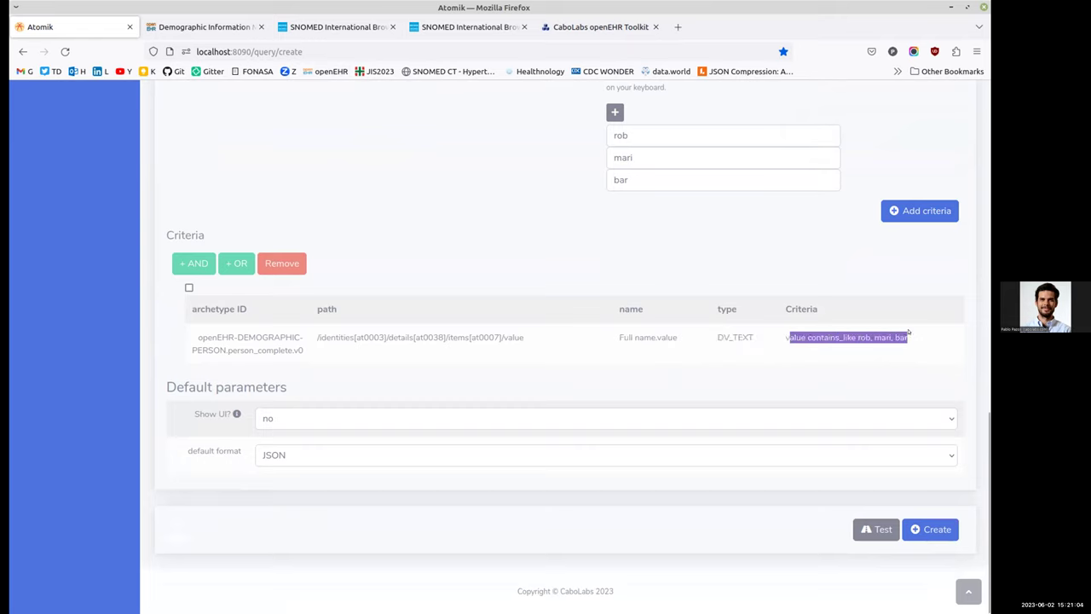
left_click(835, 362)
double_click(831, 337)
double_click(864, 337)
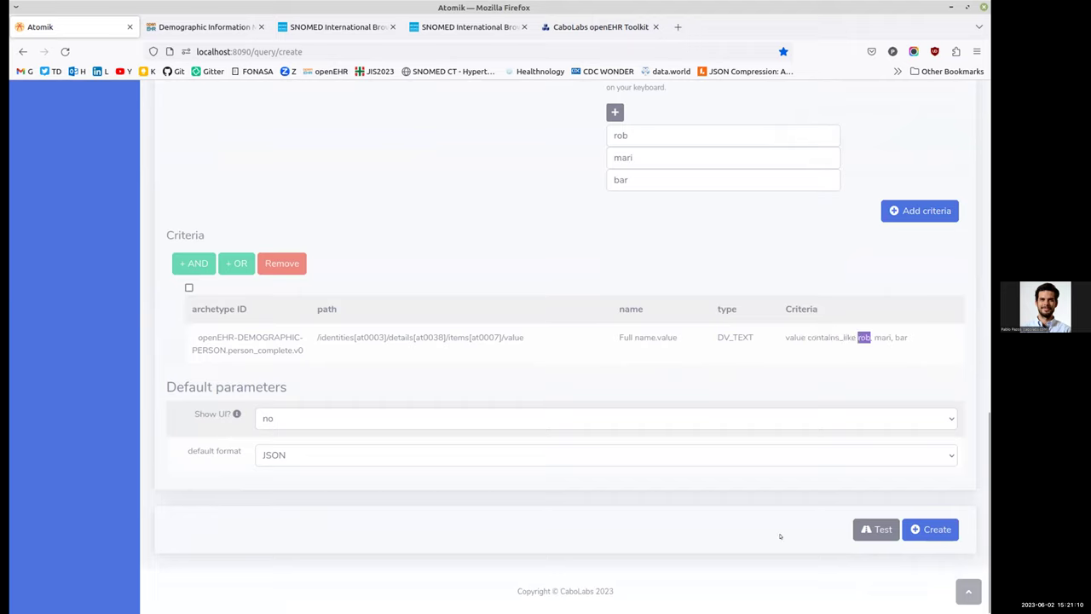
- Test the actor query by executing it without data retrieval, and examine the returned person entries
left_click(876, 529)
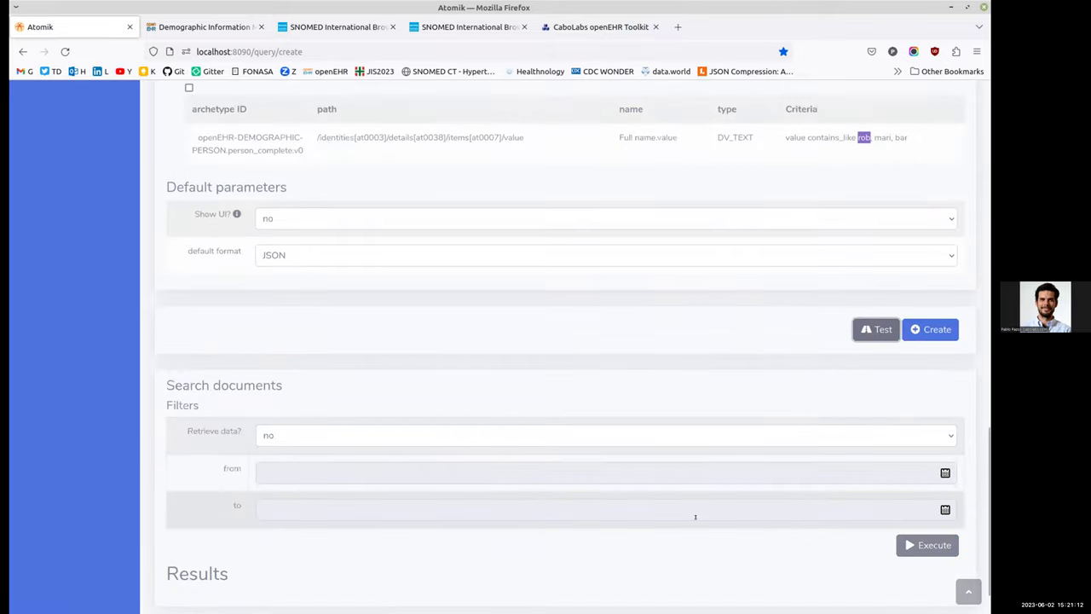
scroll(492, 537, "down", 1)
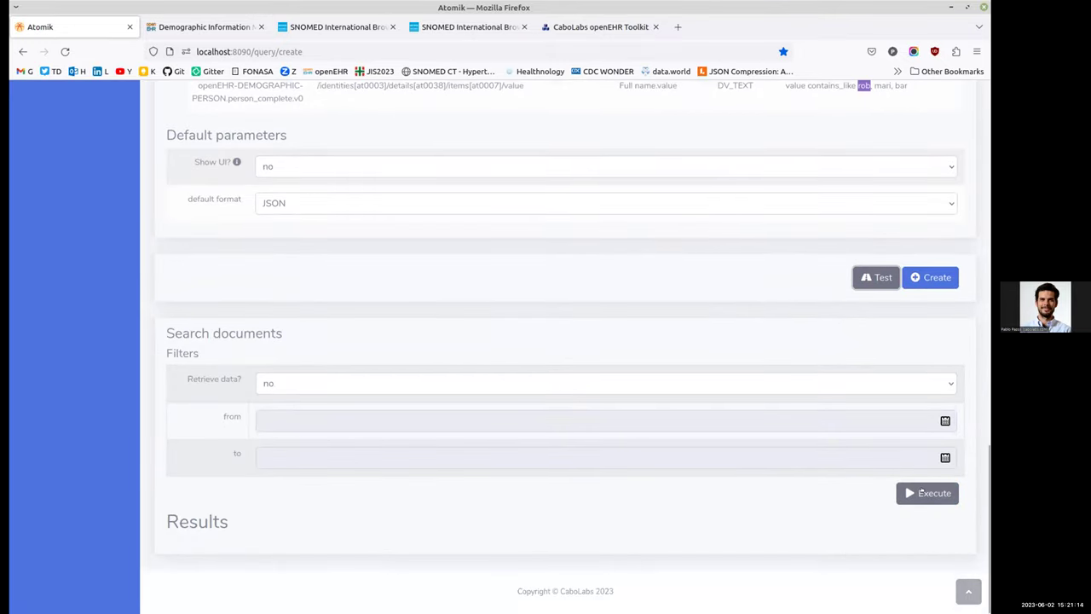
left_click(921, 493)
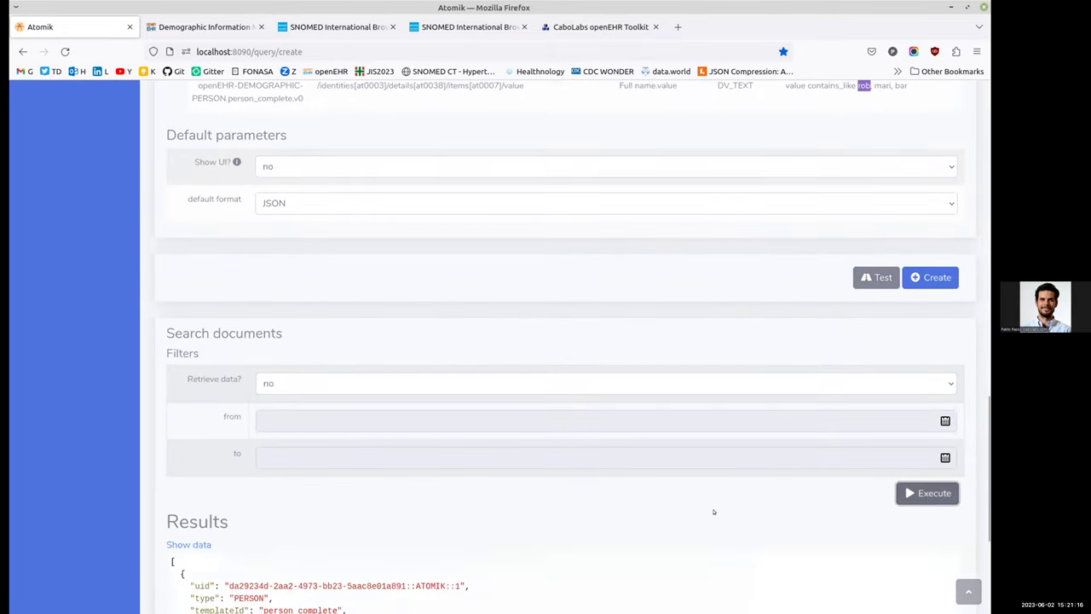
scroll(707, 511, "down", 3)
scroll(697, 518, "down", 2)
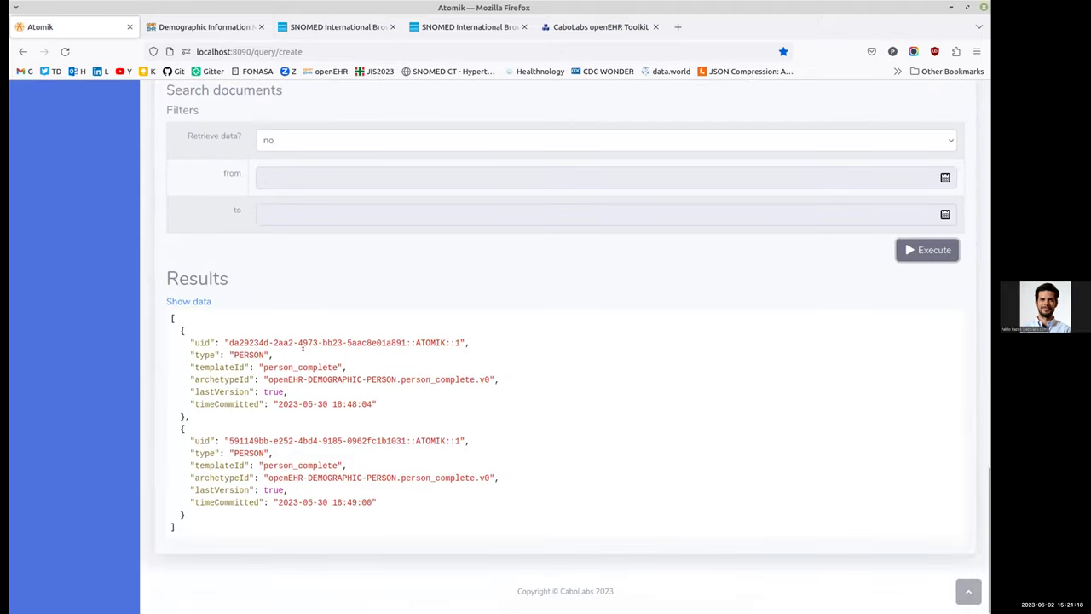
left_click_drag(388, 502, 226, 424)
left_click_drag(404, 398, 179, 339)
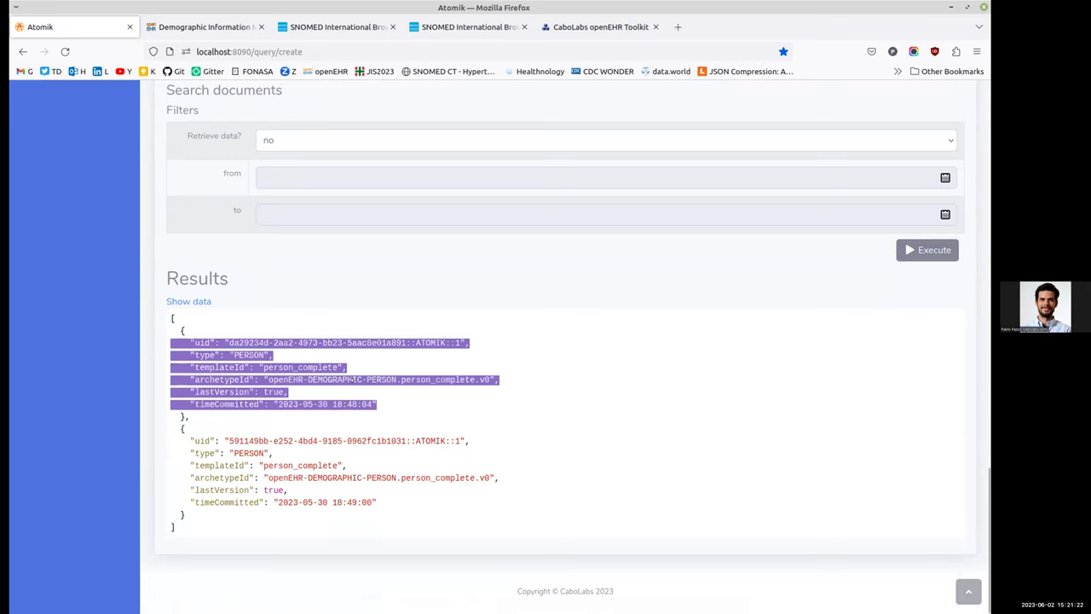
left_click(500, 452)
- Set data retrieval to yes, execute the query again, and look over the full person JSON
scroll(434, 434, "up", 1)
left_click(281, 206)
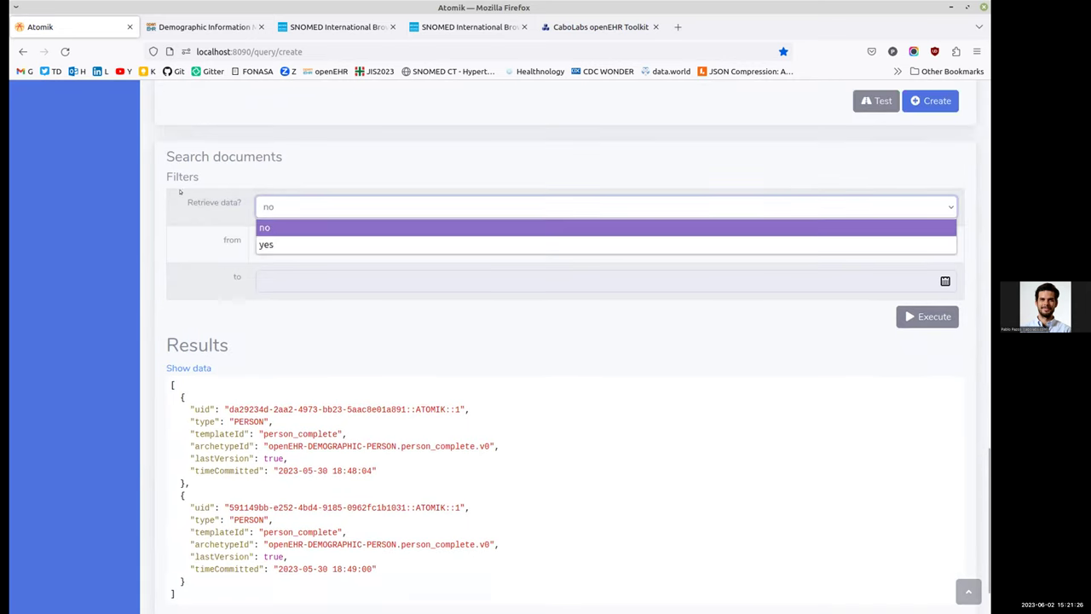
left_click(276, 243)
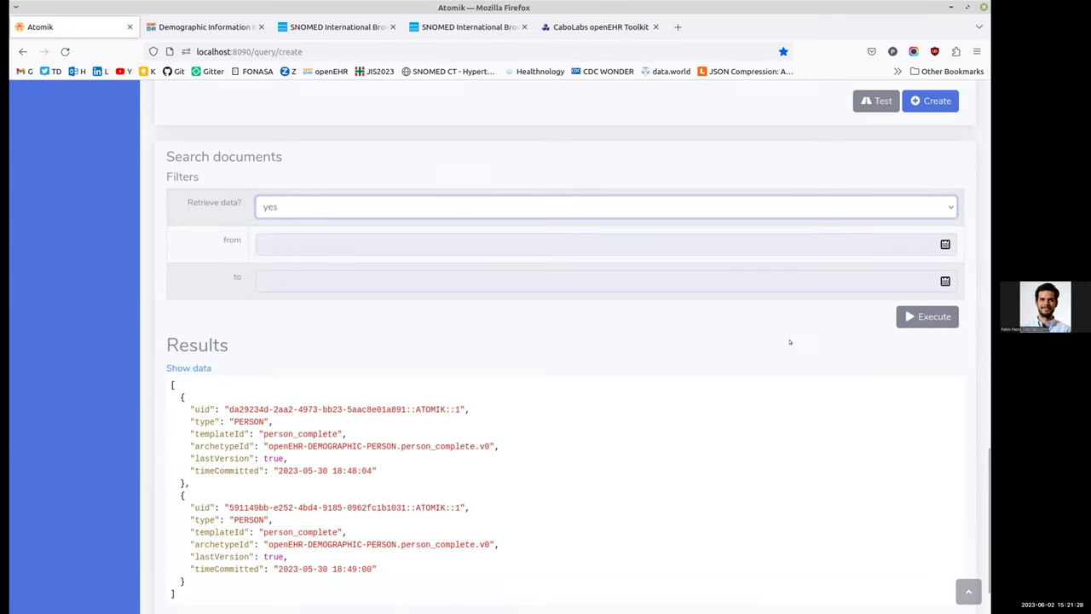
left_click(941, 316)
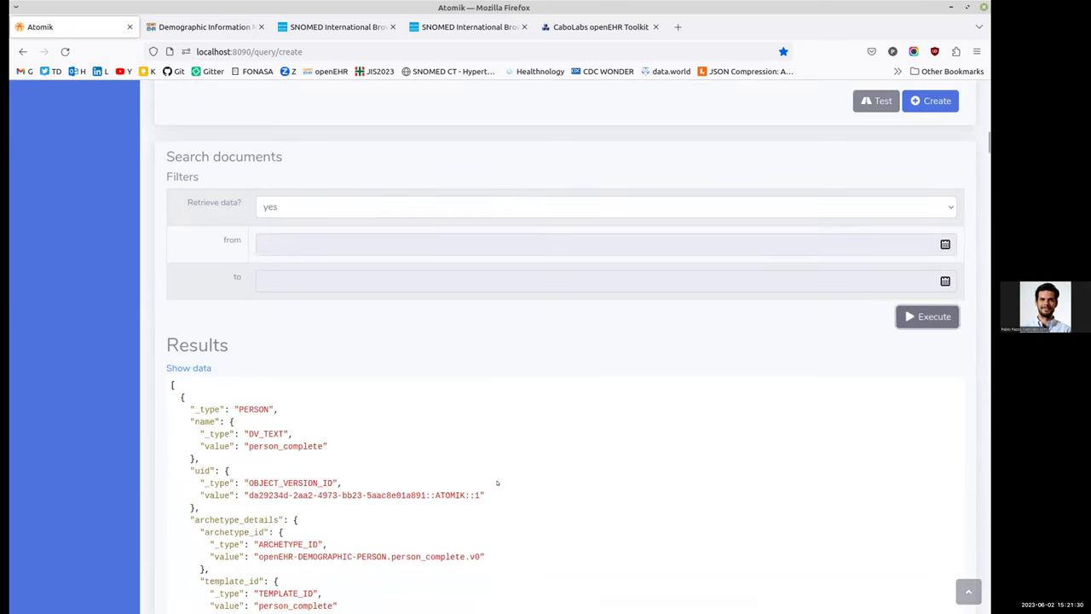
scroll(237, 292, "down", 3)
left_click_drag(257, 275, 248, 398)
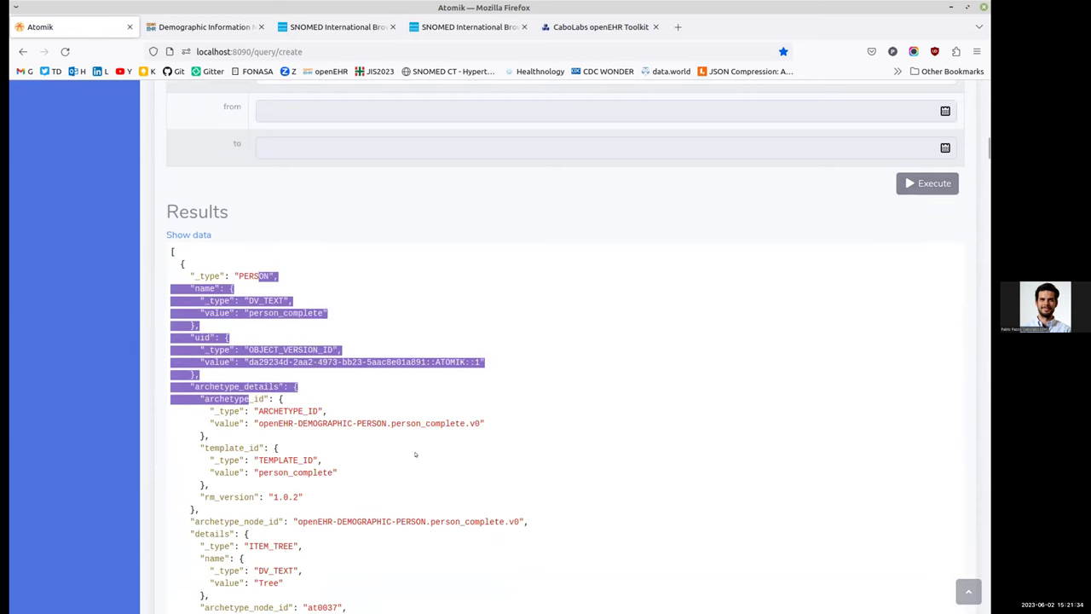
left_click(407, 434)
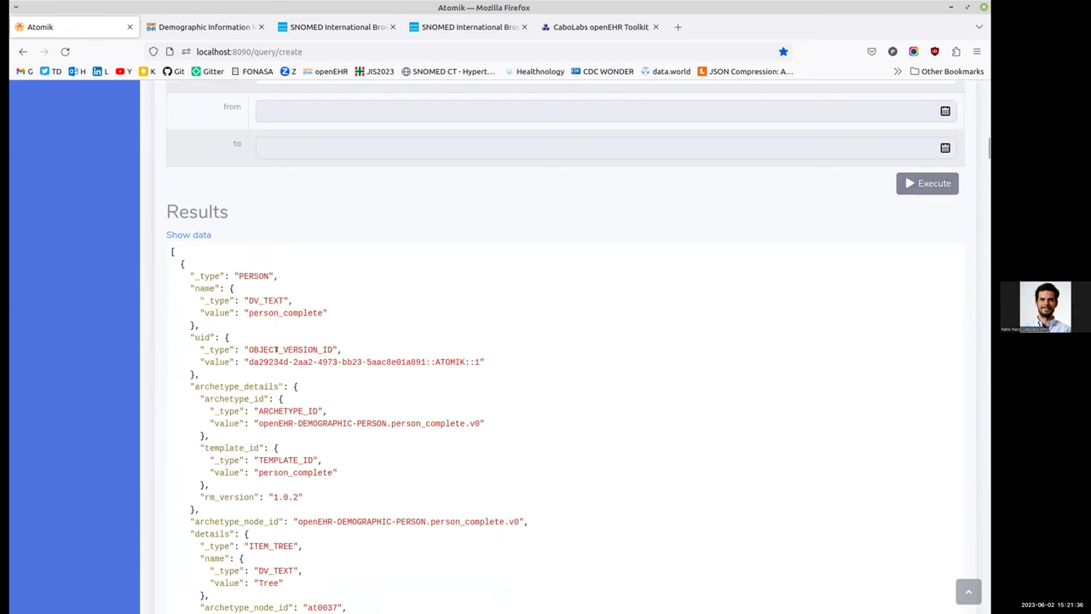
left_click_drag(269, 275, 444, 443)
scroll(446, 440, "down", 3)
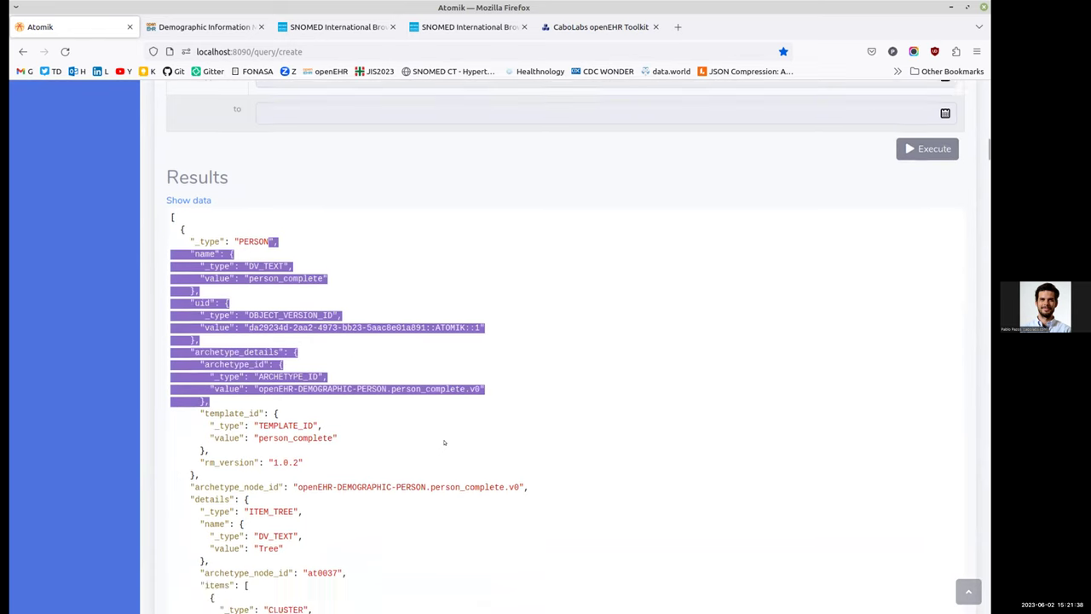
scroll(608, 377, "up", 4)
- Search the page for "full" and check the full name value of the first returned person
left_click(603, 388)
key("ctrl+f")
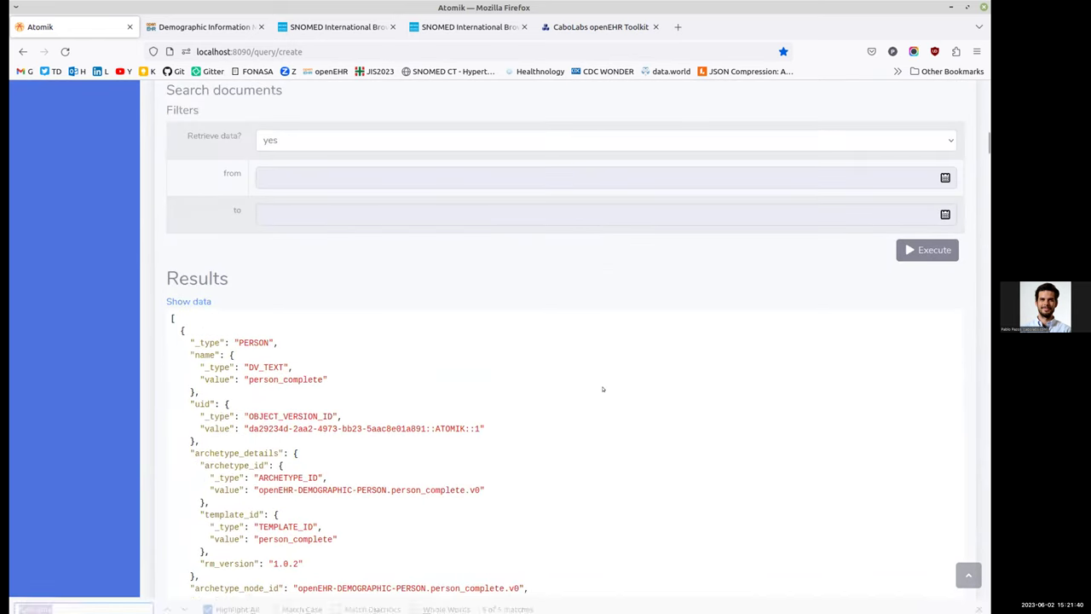
type("full")
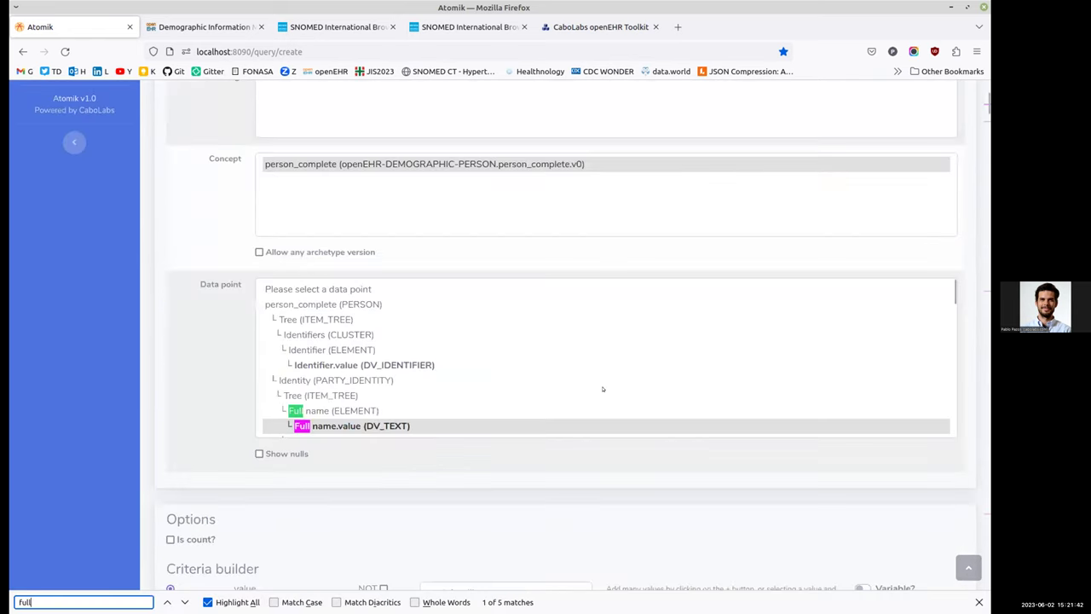
key("Return")
key("Return")
key("Return")
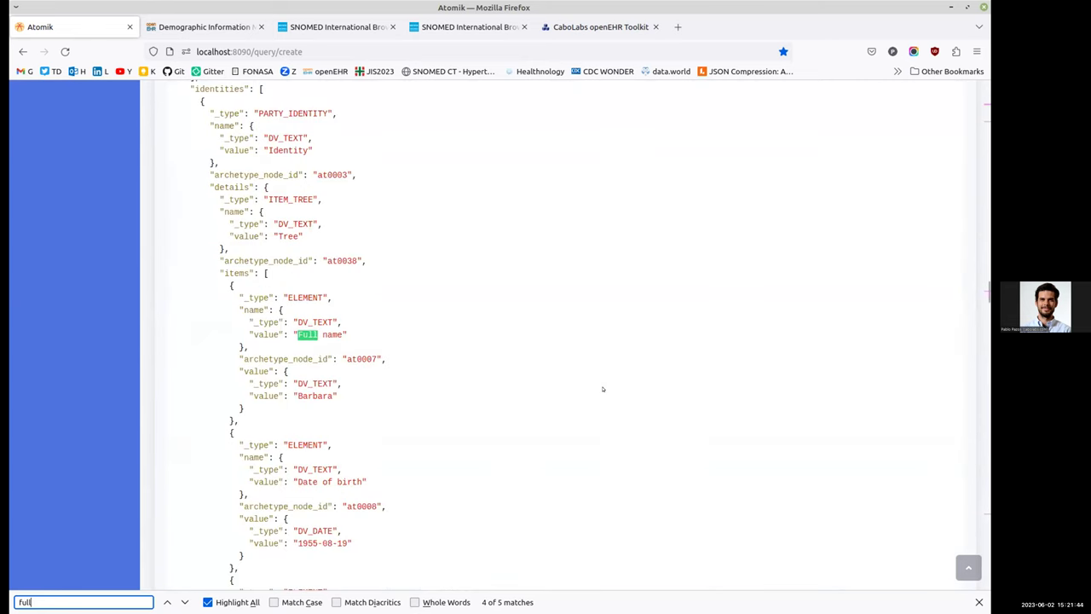
left_click(406, 441)
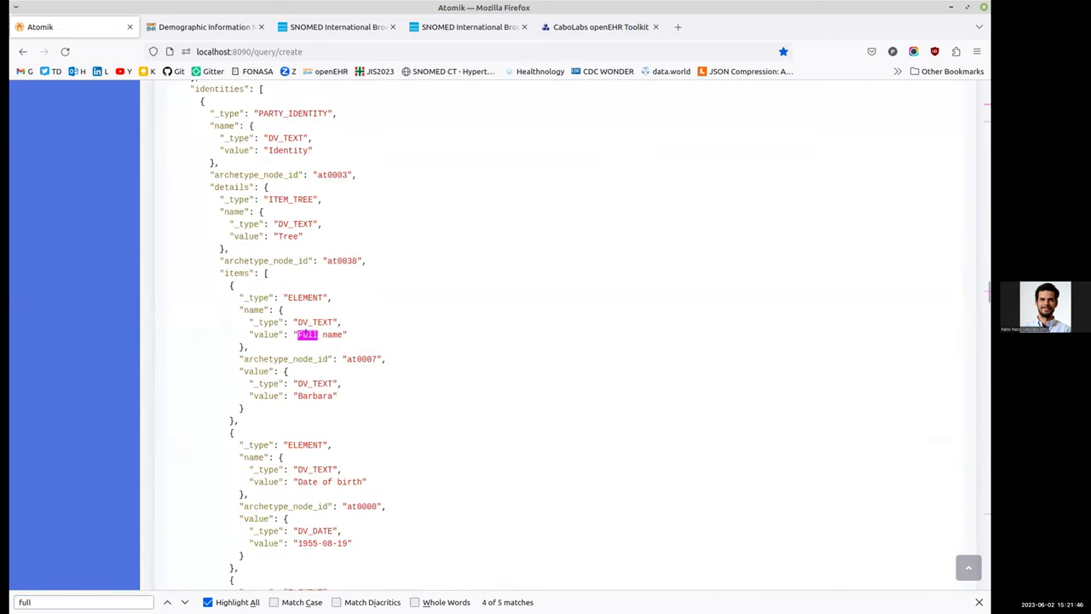
left_click_drag(268, 295, 315, 385)
left_click(316, 385)
double_click(313, 394)
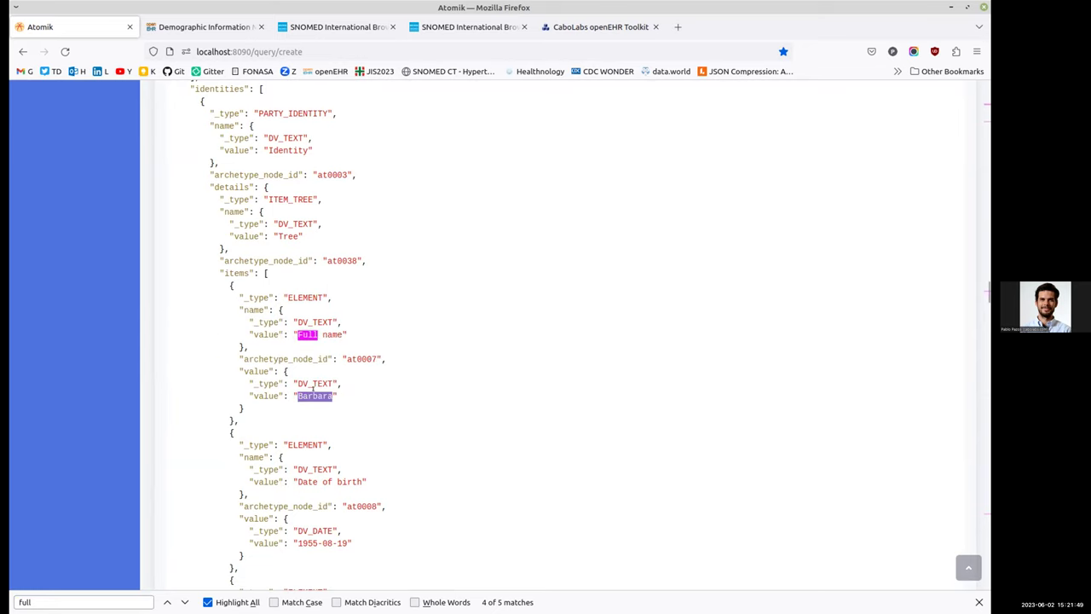
- Go through the remaining "full" matches to check the full name value of the second returned person
left_click(182, 602)
left_click(182, 602)
left_click(183, 602)
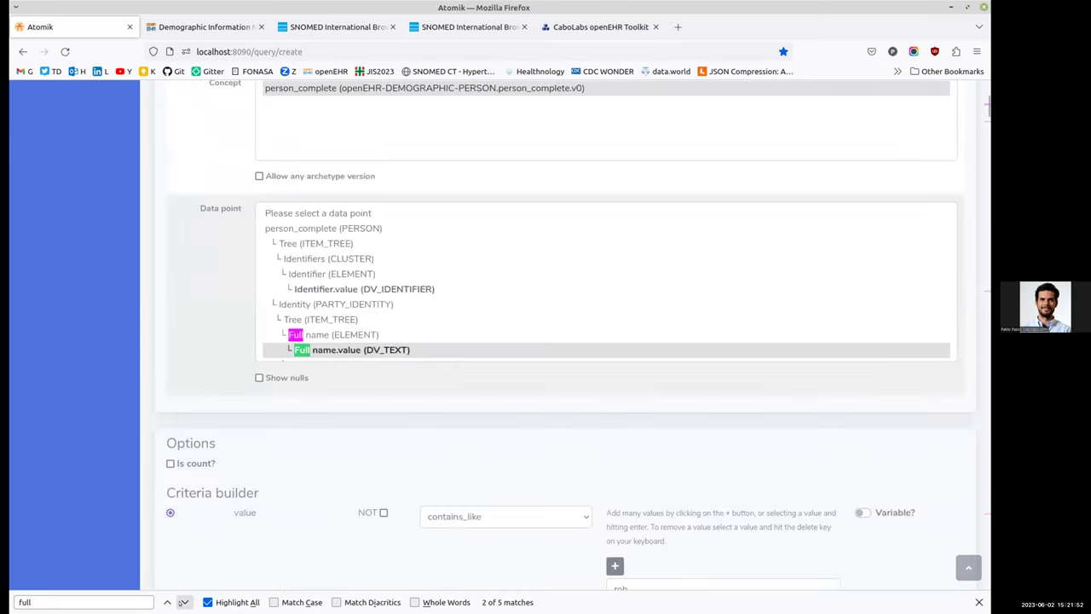
left_click(182, 602)
left_click(182, 602)
left_click_drag(306, 384, 342, 397)
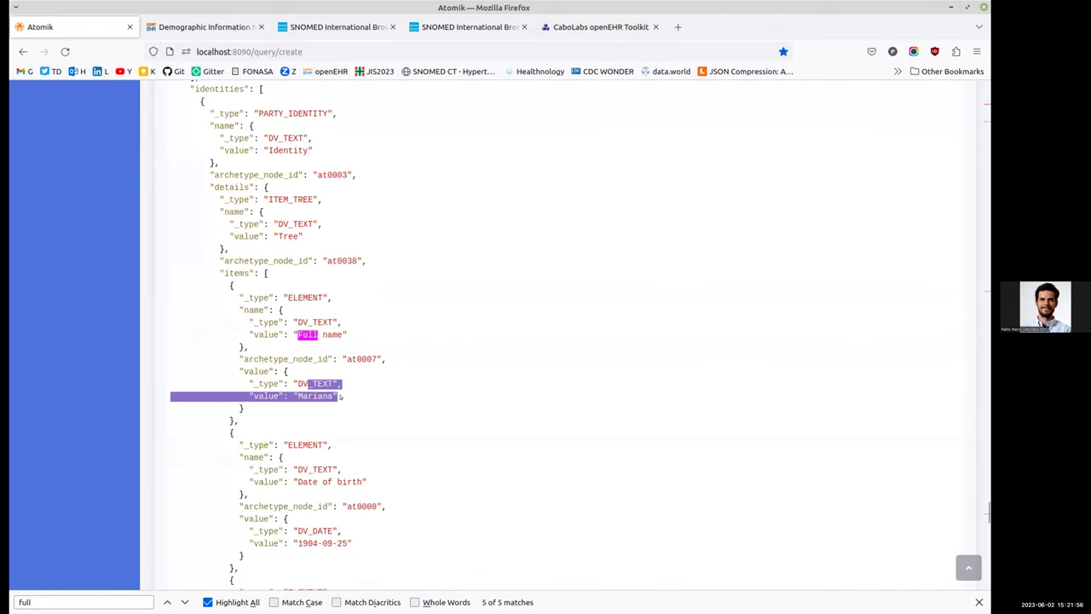
double_click(317, 397)
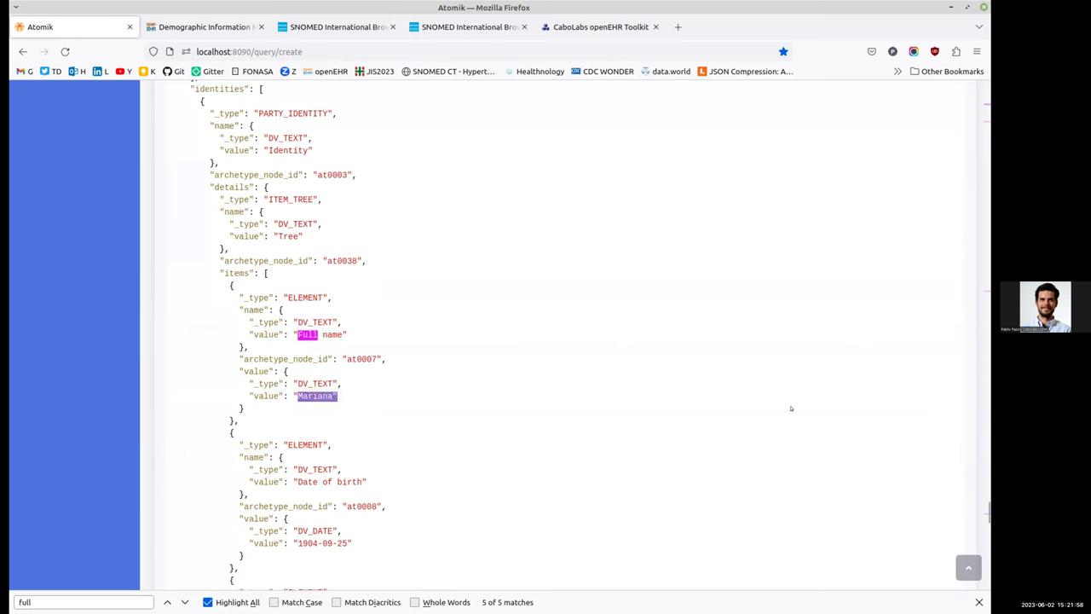
- Return to the criteria list and compare the criterion's contains_like values with the names in the results
left_click_drag(987, 514, 984, 153)
scroll(886, 348, "up", 20)
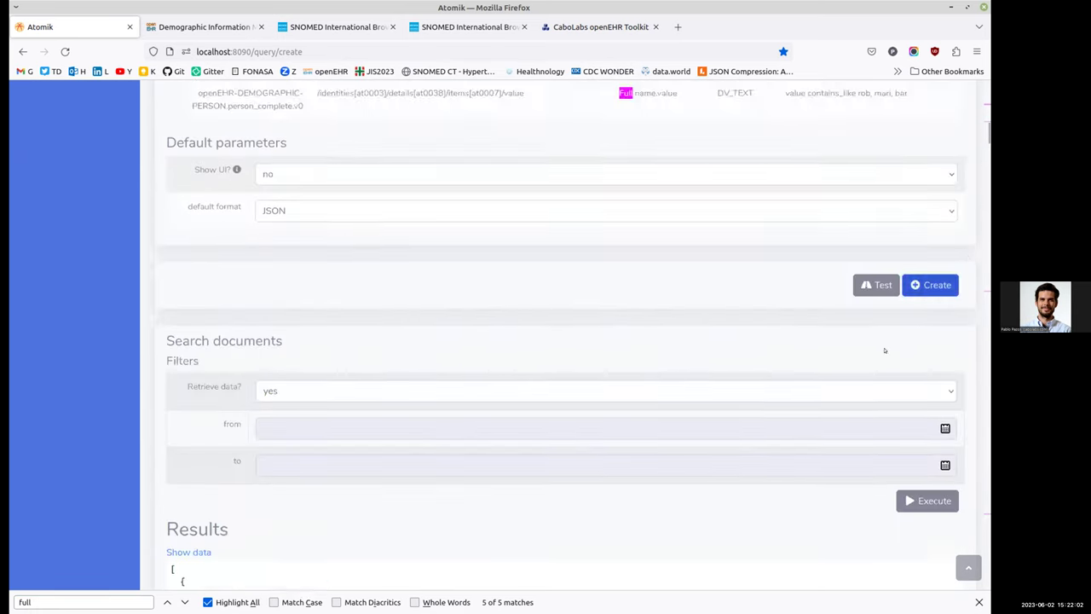
mouse_move(908, 447)
left_mouse_down()
mouse_move(785, 447)
mouse_move(909, 446)
left_mouse_up()
double_click(878, 447)
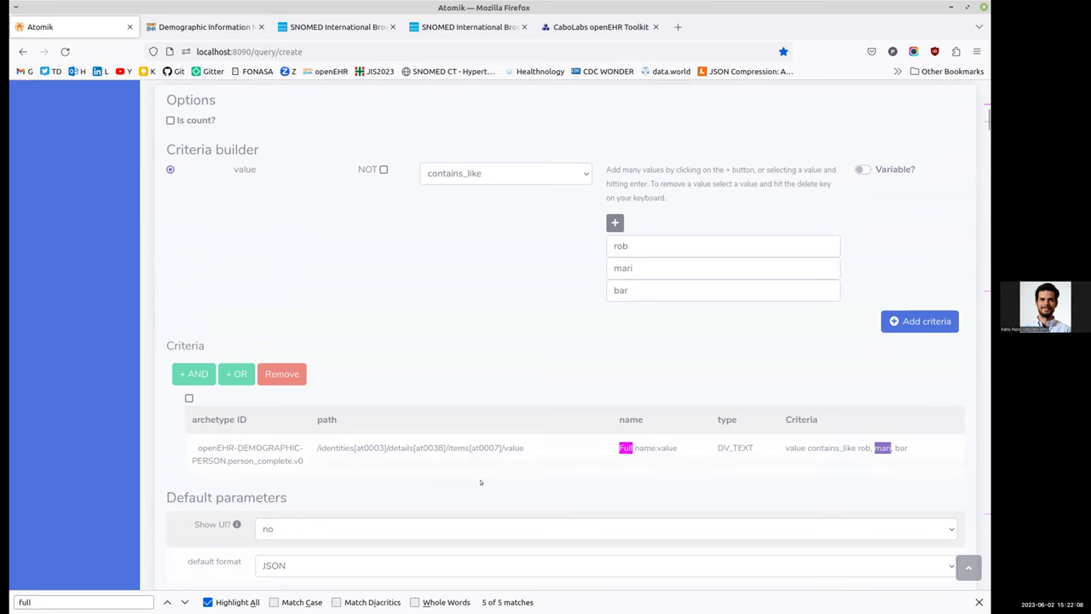
- Select the Sex.value (DV_CODED_TEXT) data point as the basis for another criterion
scroll(451, 401, "up", 5)
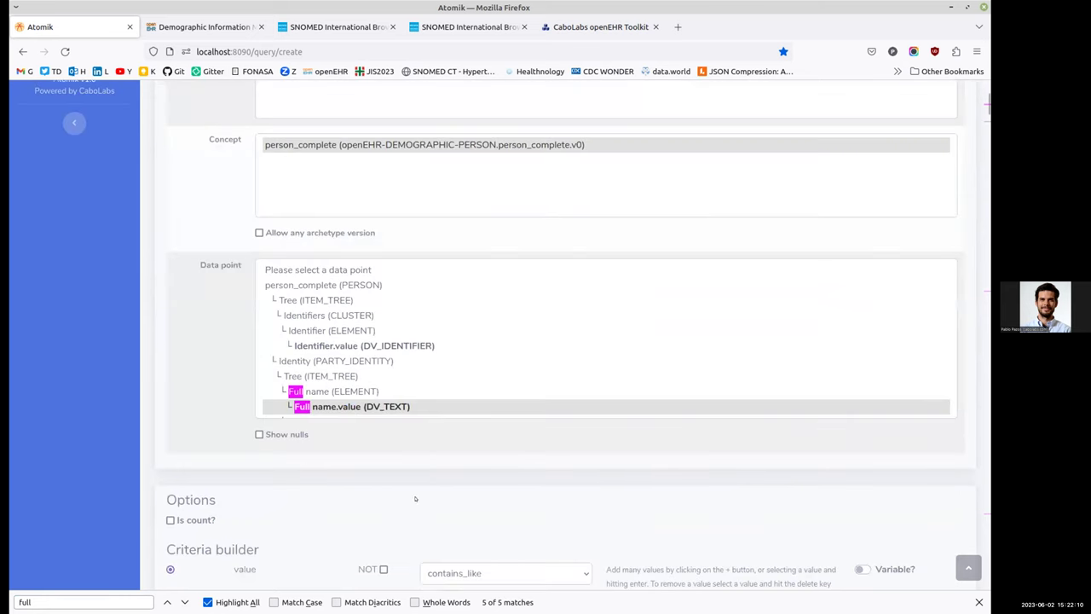
scroll(481, 322, "down", 2)
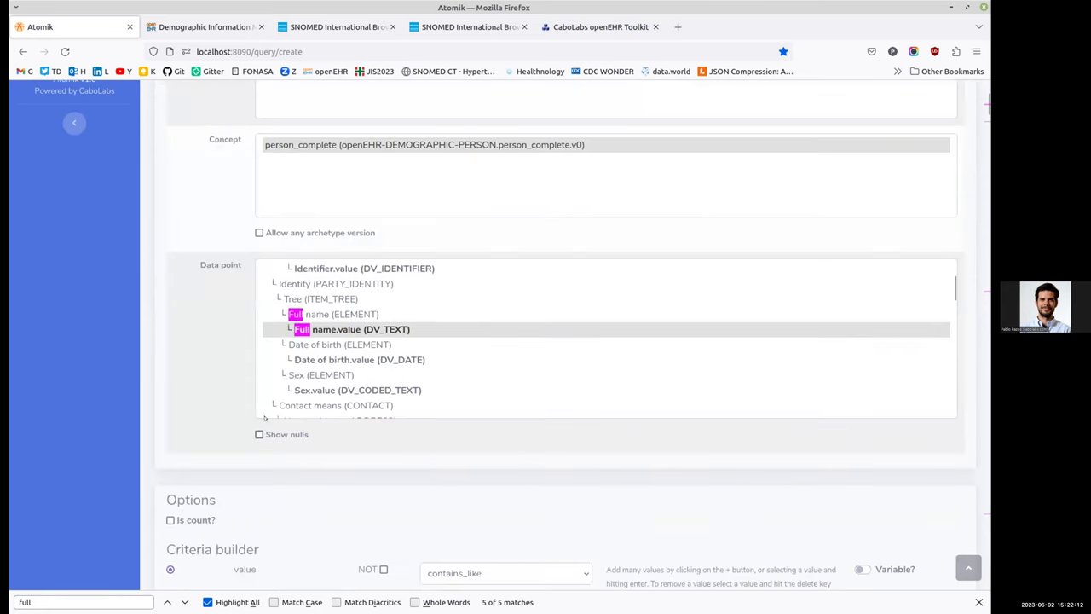
scroll(303, 452, "down", 1)
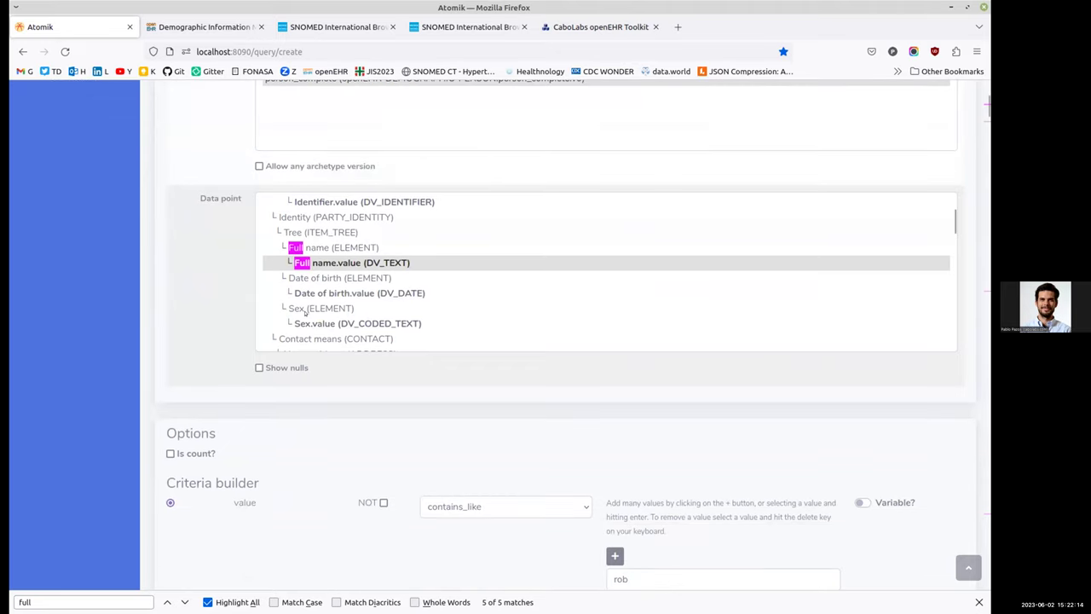
left_click(309, 323)
scroll(205, 327, "down", 1)
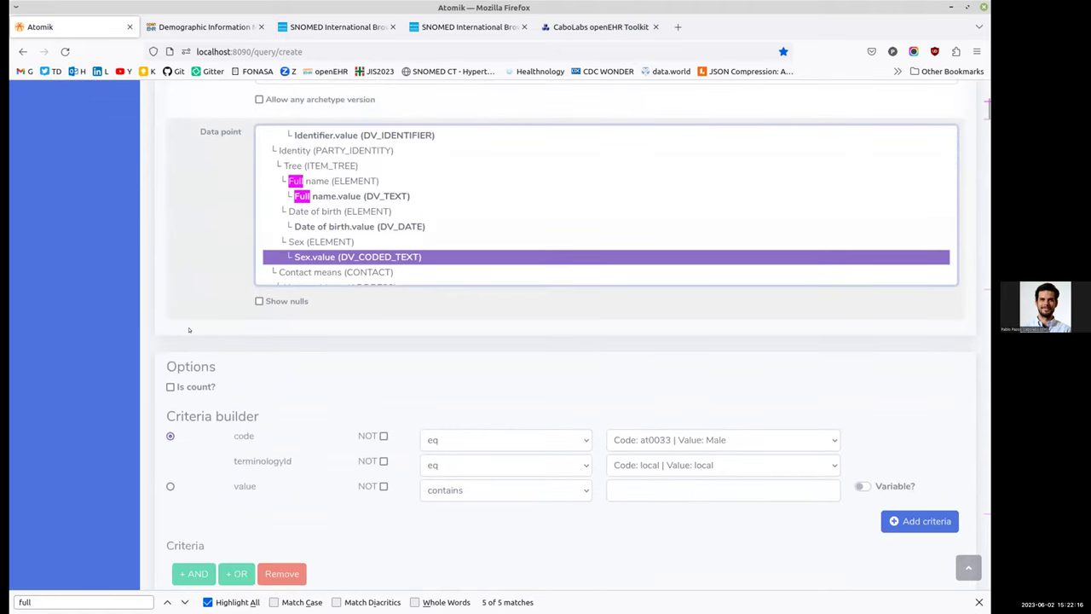
- Set the terminologyId condition of the Sex criterion to equal local
scroll(323, 462, "down", 1)
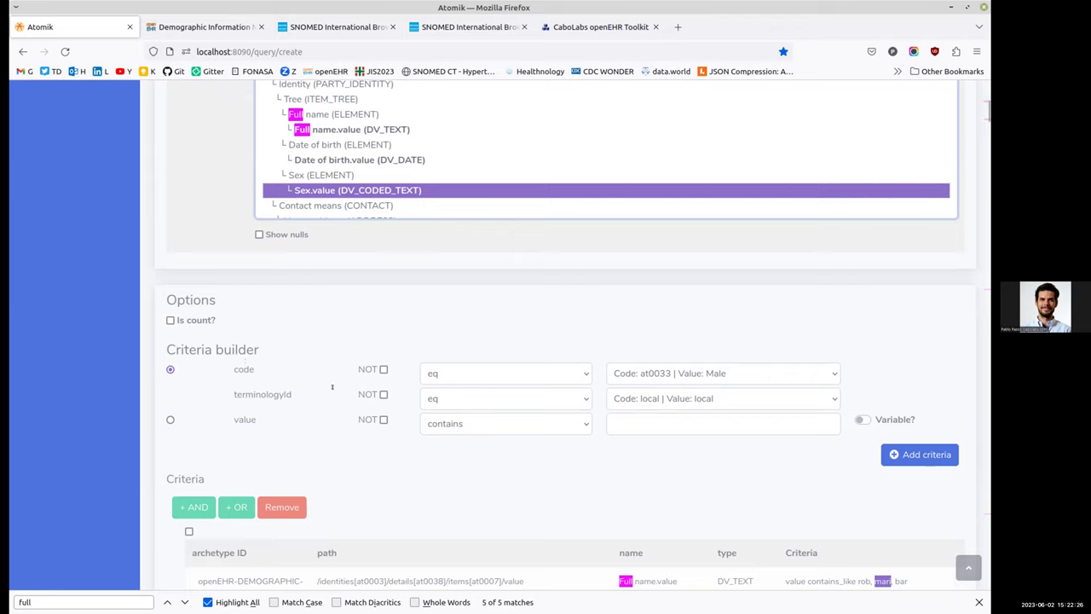
double_click(267, 391)
left_click(666, 398)
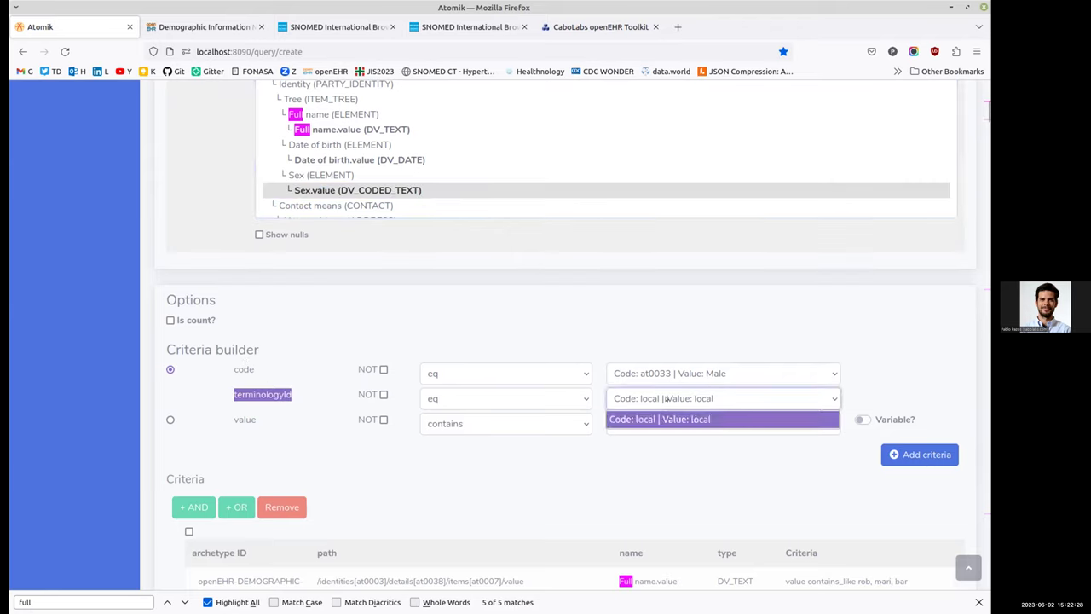
left_click(695, 418)
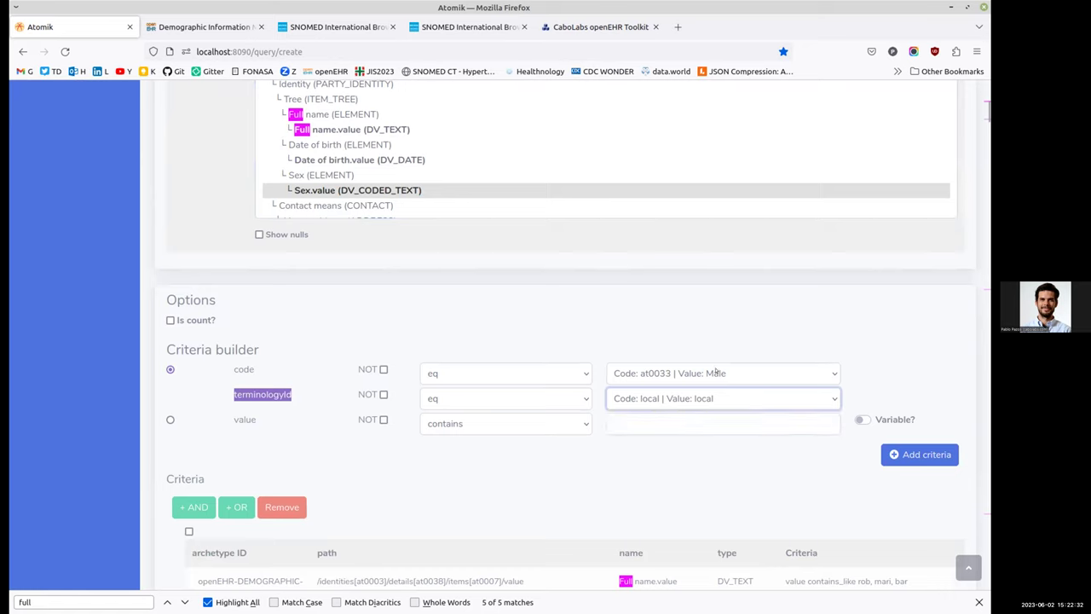
- Review the available sex codes and add a Sex criterion with code equal to at0033 (Male)
left_click(666, 368)
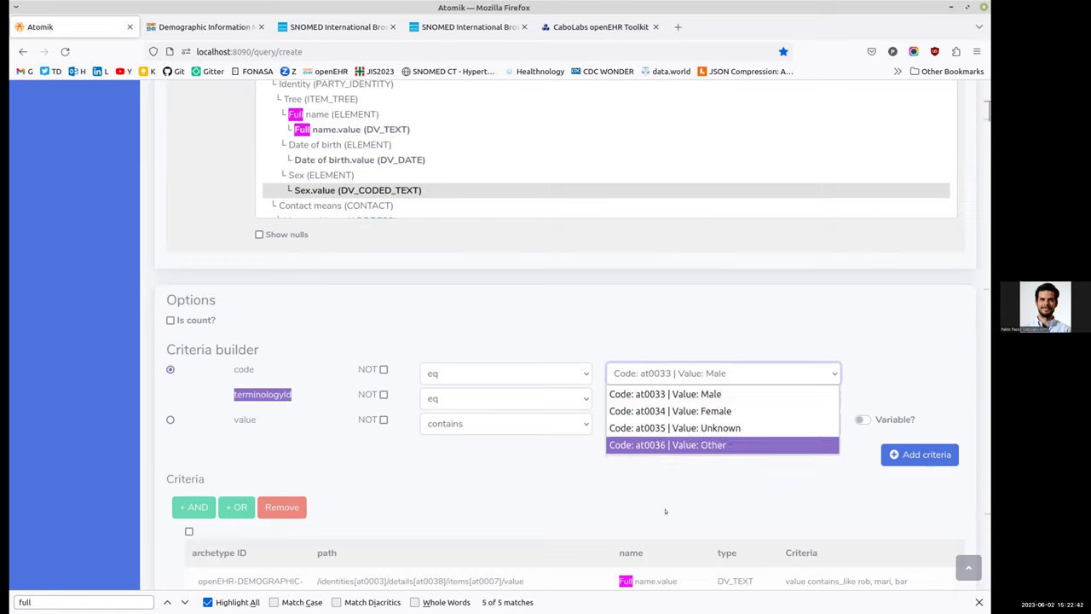
left_click(667, 482)
left_click(684, 377)
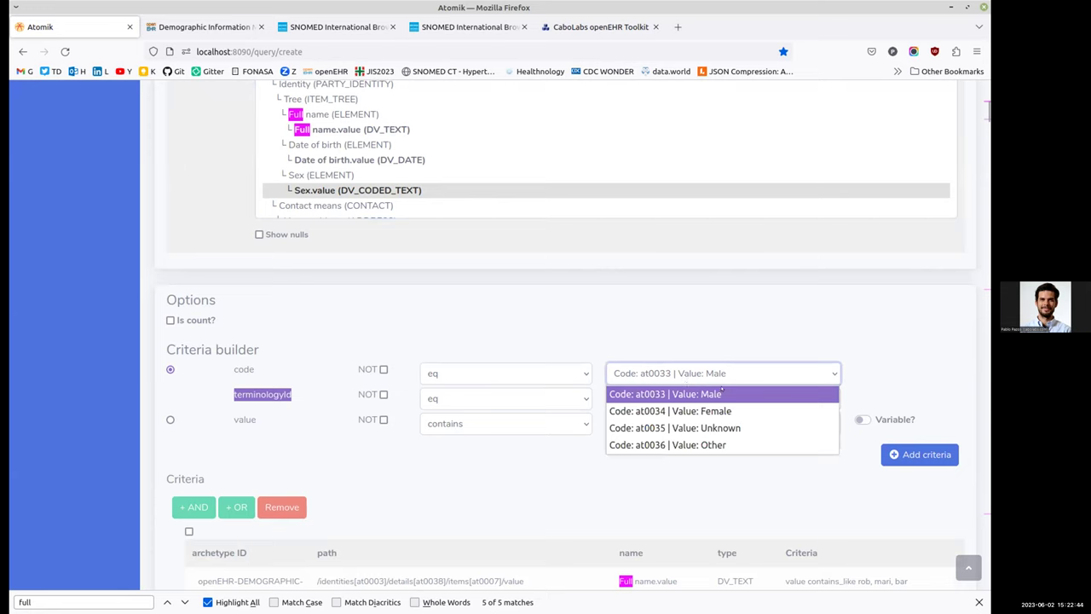
left_click(721, 393)
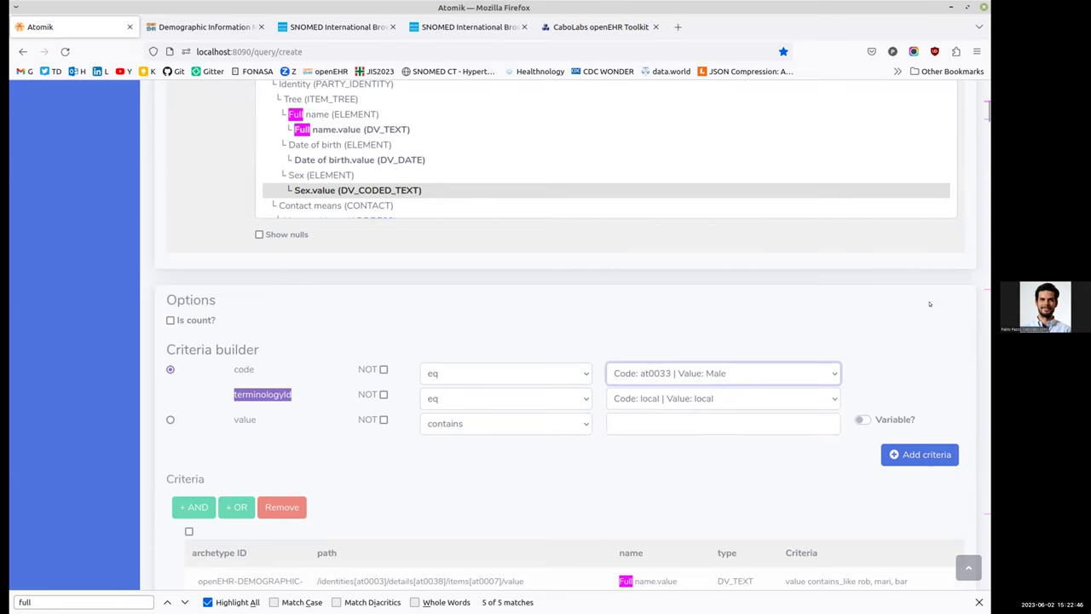
scroll(930, 303, "down", 3)
left_click(920, 322)
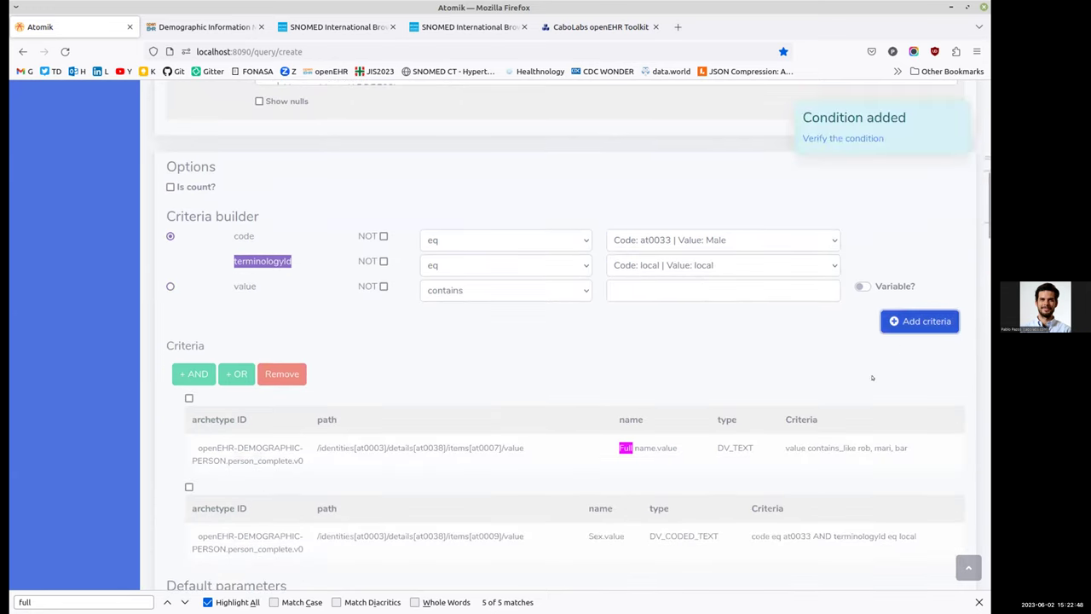
- Review the full name and Sex criteria and combine the two with AND
scroll(872, 377, "down", 2)
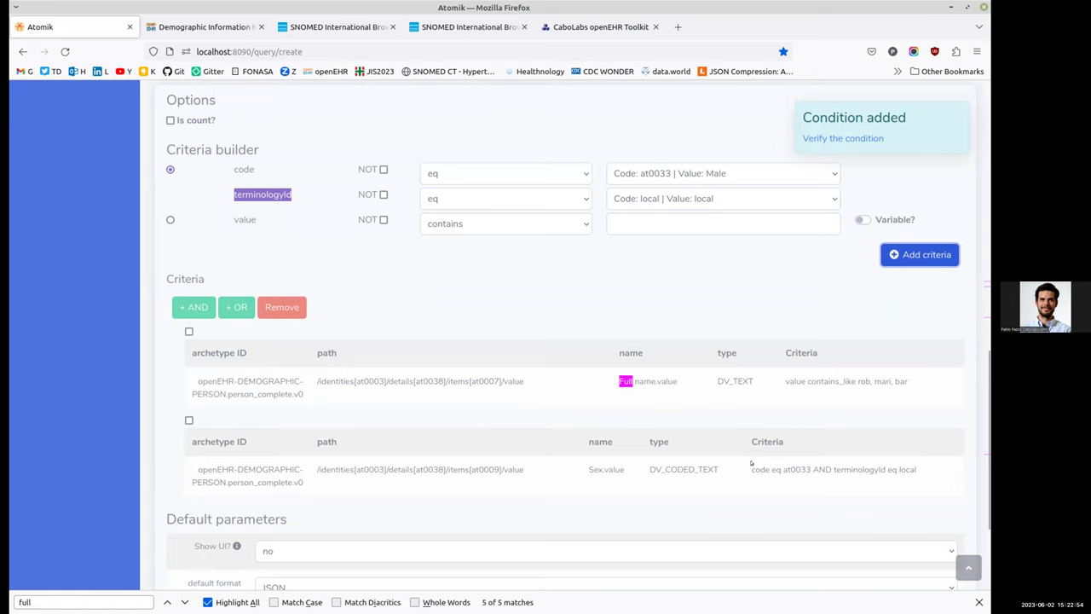
double_click(614, 468)
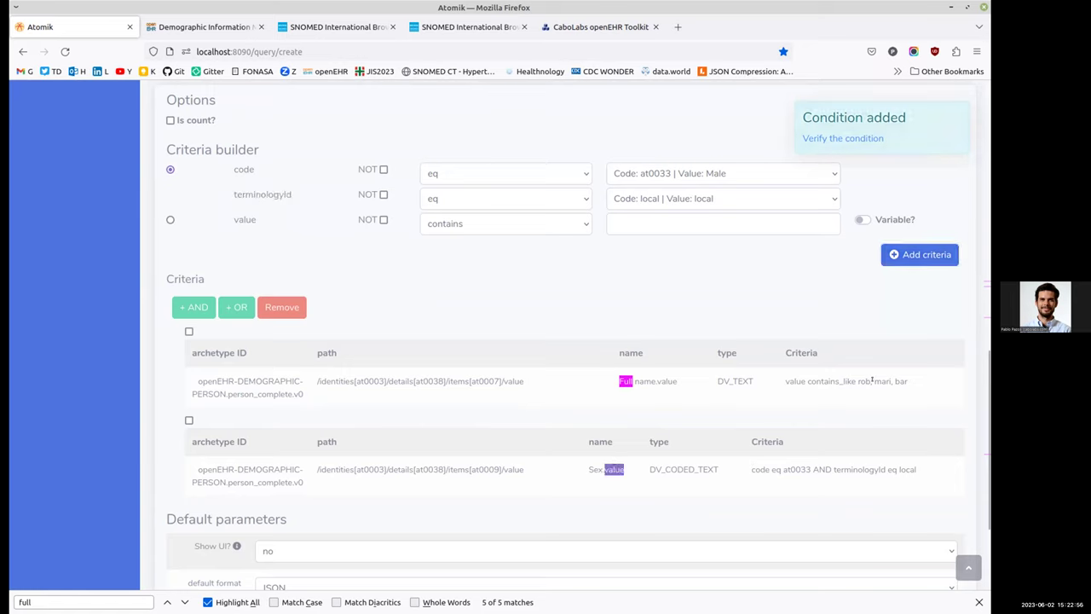
double_click(667, 381)
left_click_drag(785, 381, 905, 381)
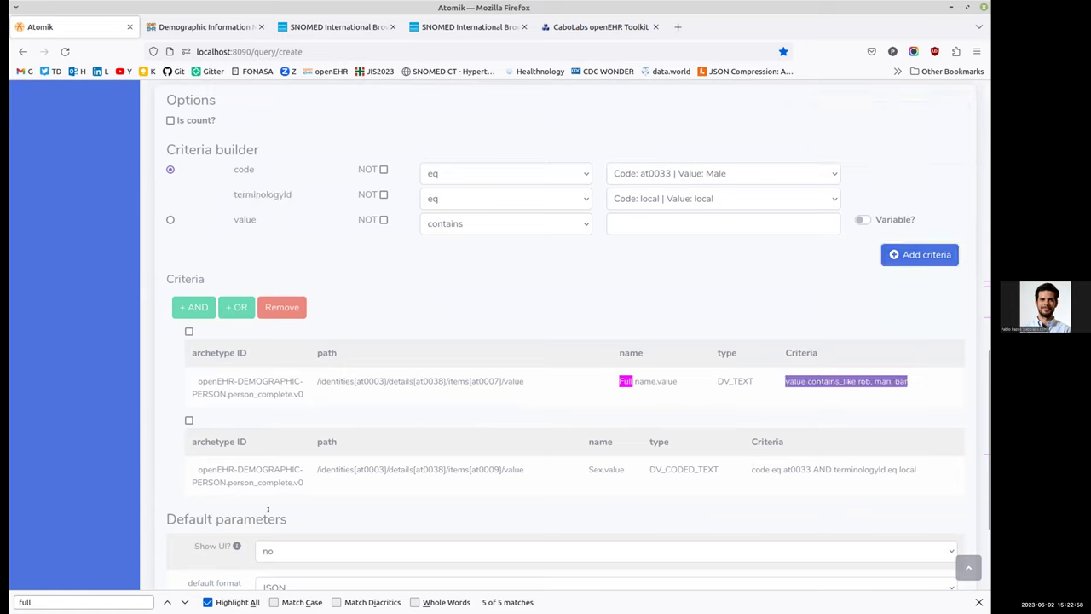
left_click(188, 421)
left_click(188, 332)
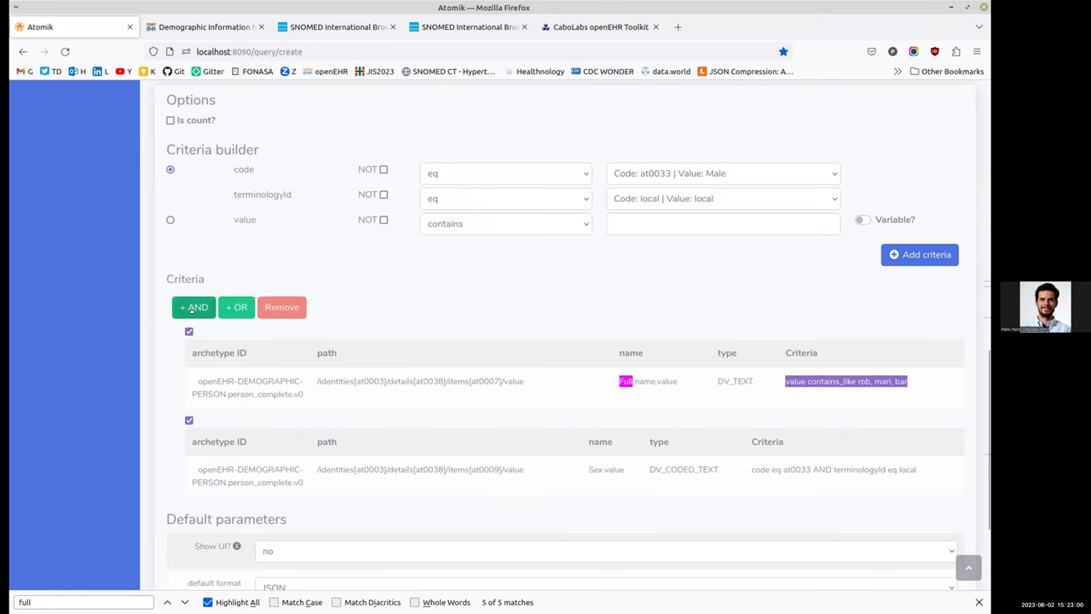
left_click(193, 306)
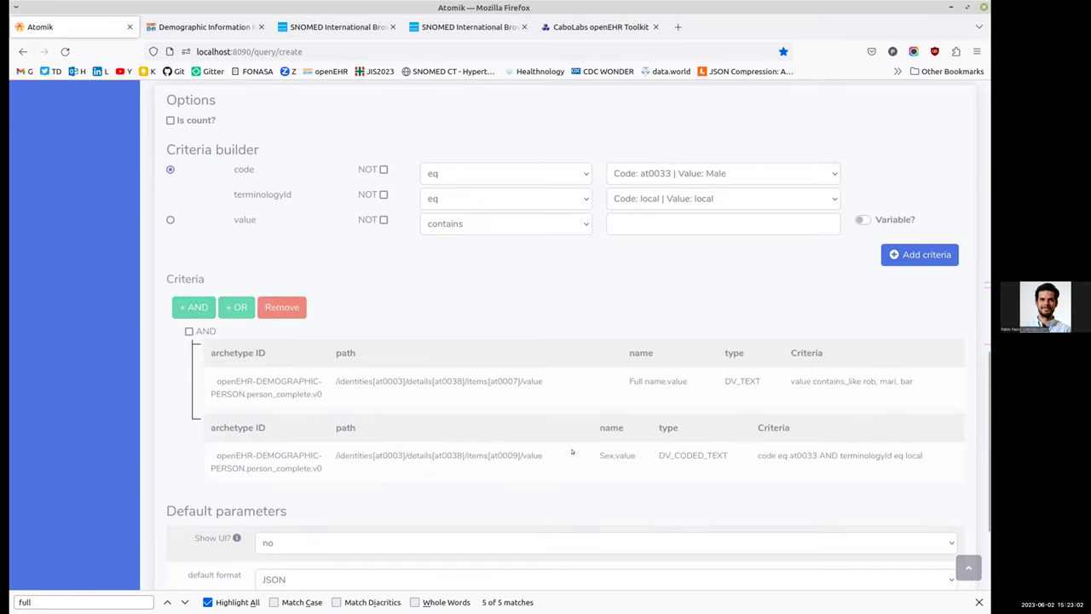
- Test the combined query with data retrieval on, check its results and recheck the Sex criterion's condition
left_click_drag(918, 381, 790, 371)
scroll(726, 397, "down", 3)
scroll(726, 397, "down", 1)
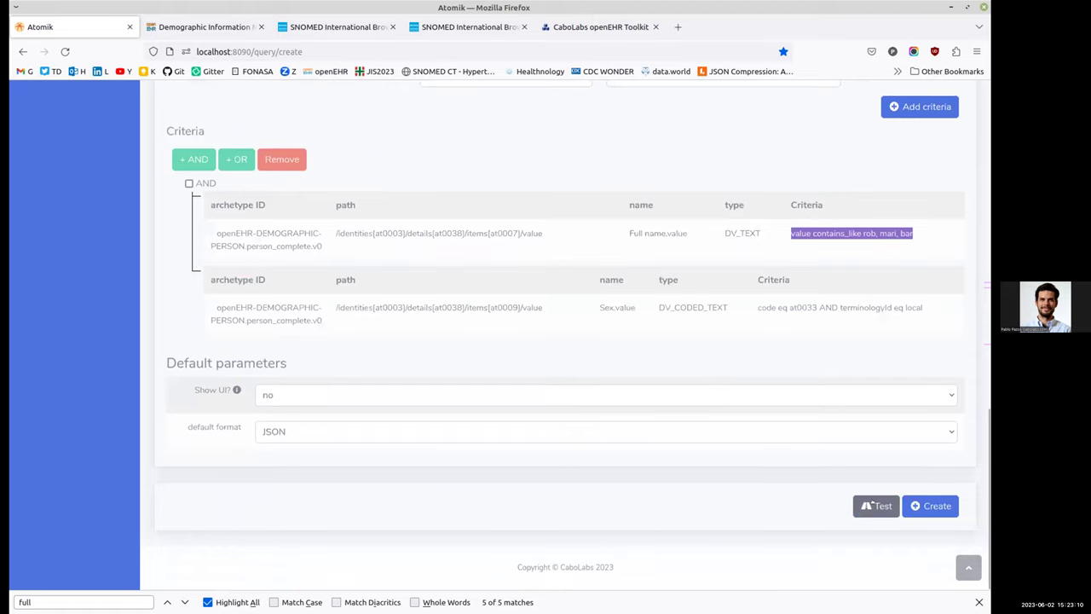
scroll(780, 488, "down", 5)
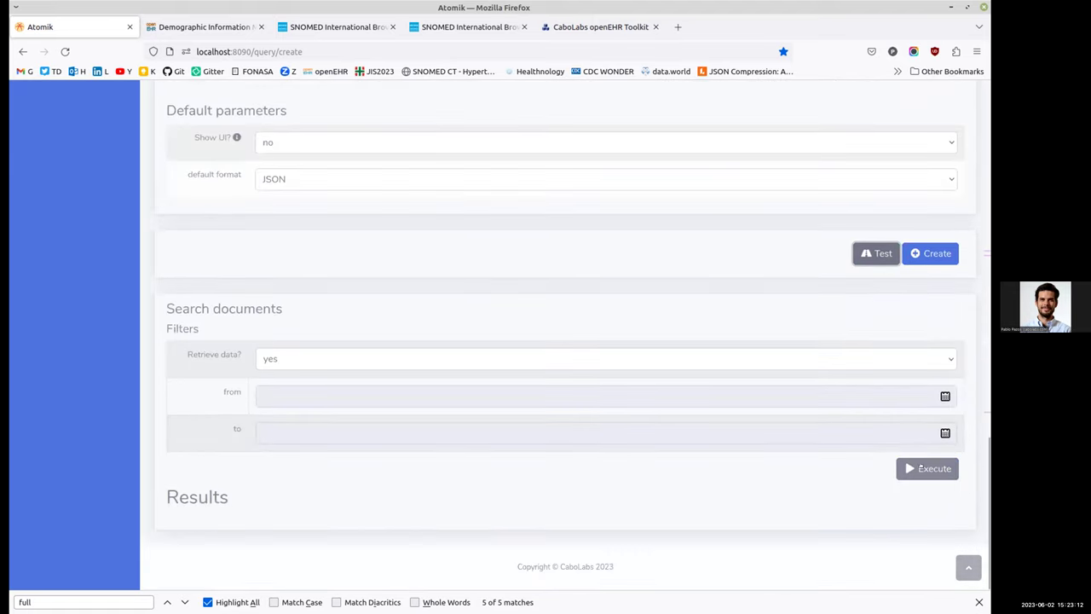
left_click(927, 469)
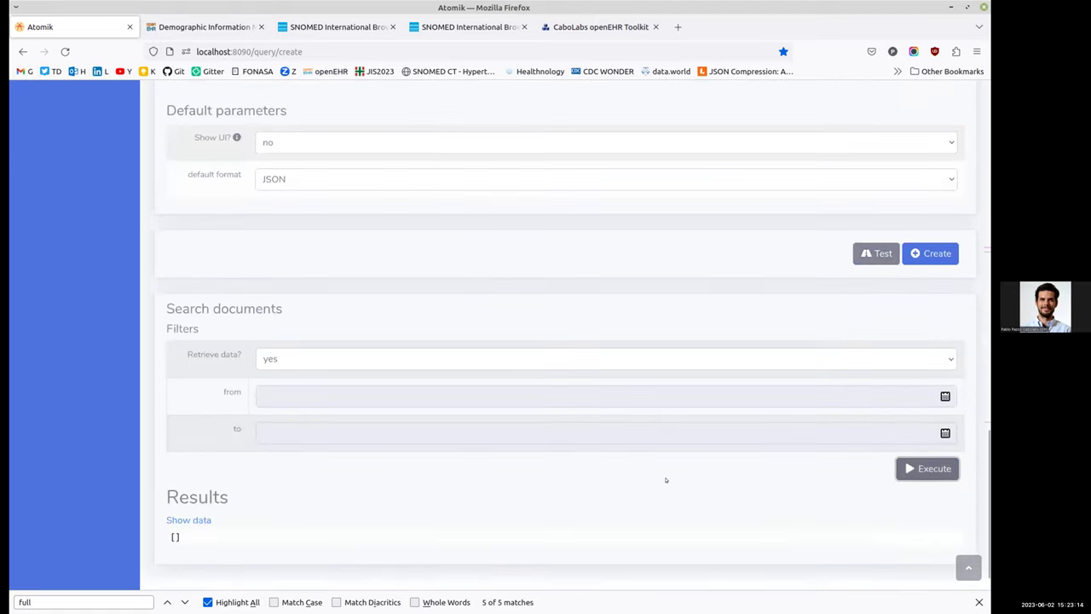
scroll(665, 478, "down", 1)
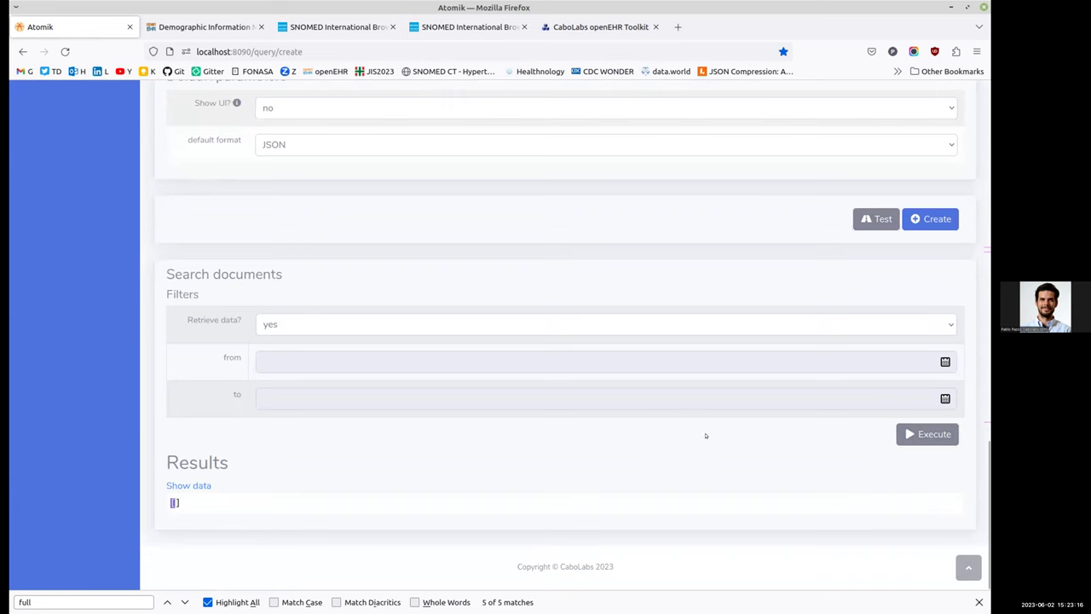
scroll(705, 436, "up", 8)
left_click_drag(864, 416, 919, 417)
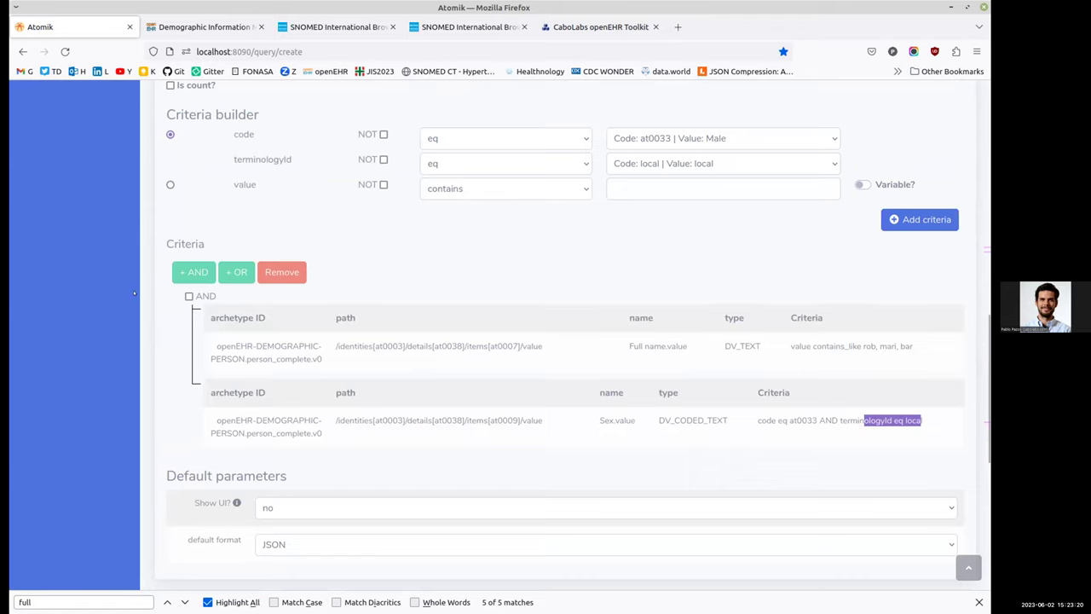
- Ungroup the AND combination and remove the Male Sex criterion, keeping the full name criterion
left_click(189, 296)
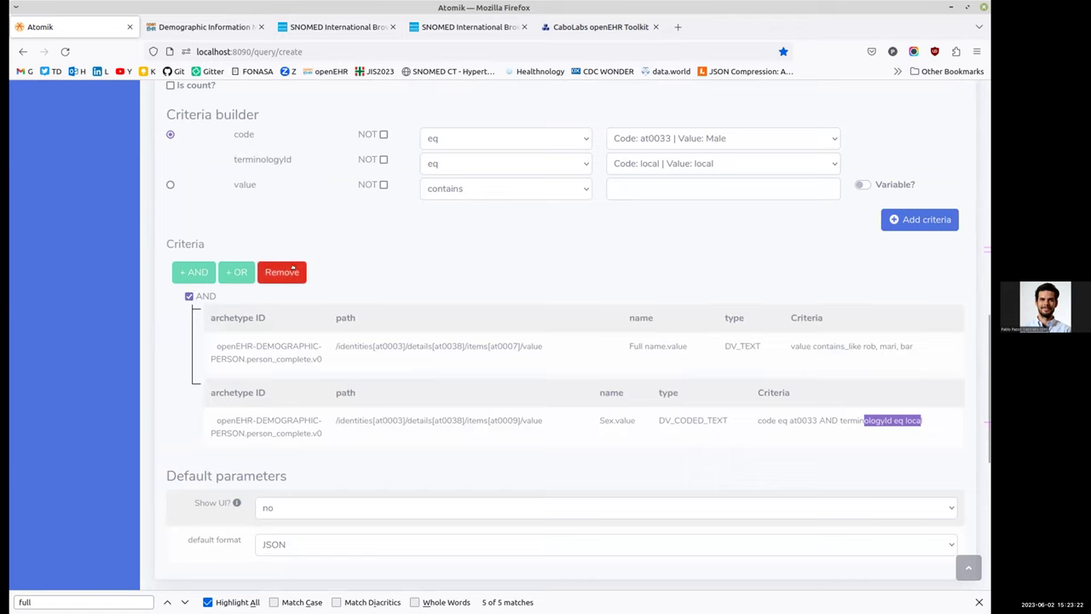
left_click(281, 272)
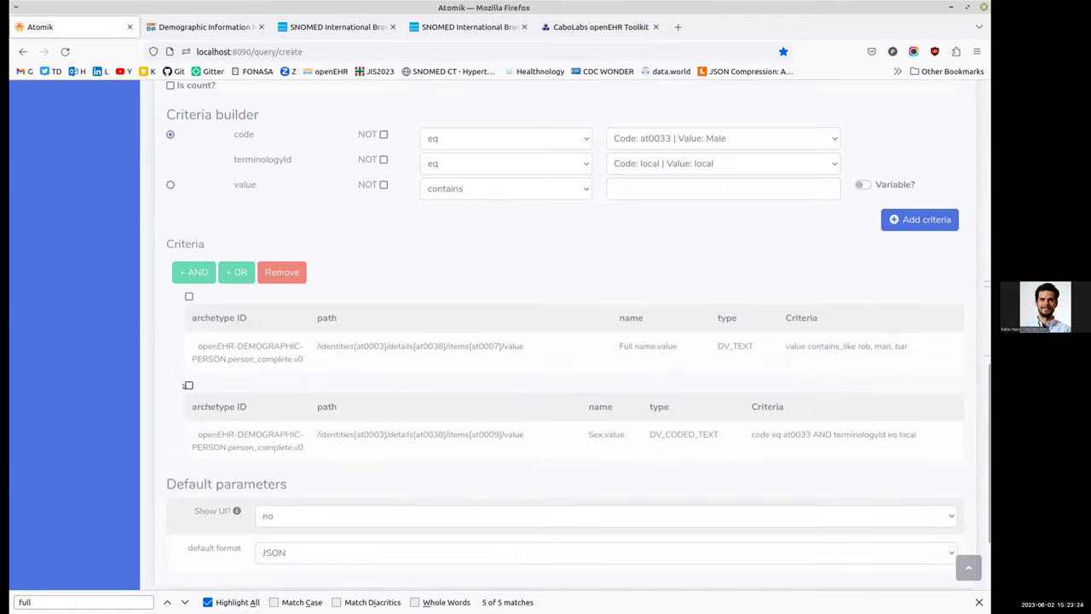
left_click(188, 386)
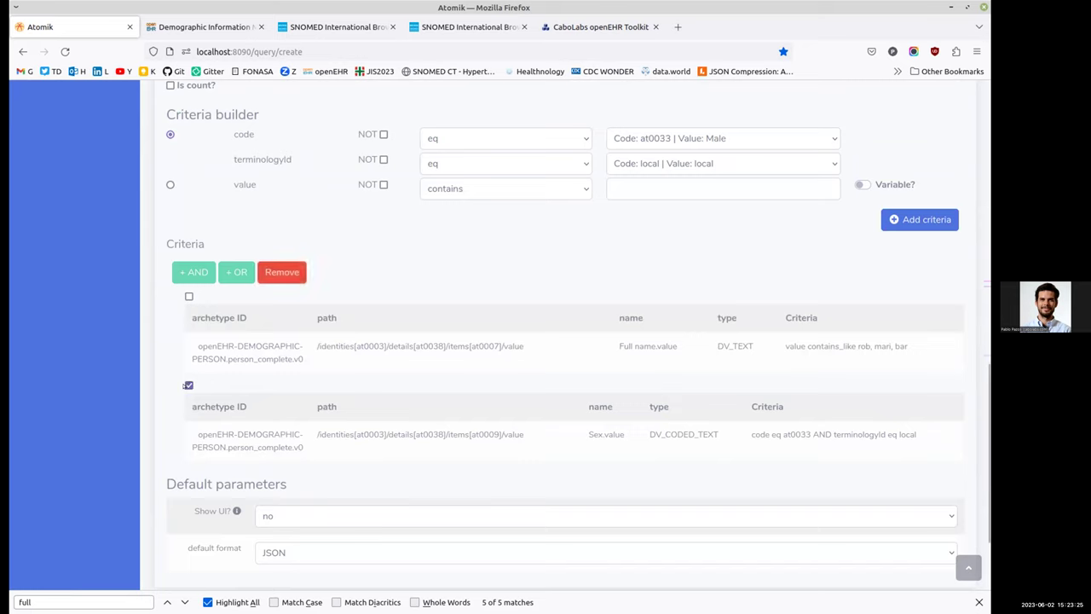
left_click(282, 272)
- Add a Sex criterion with code equal to at0034 (Female) and combine it with the full name criterion using AND
left_click(682, 138)
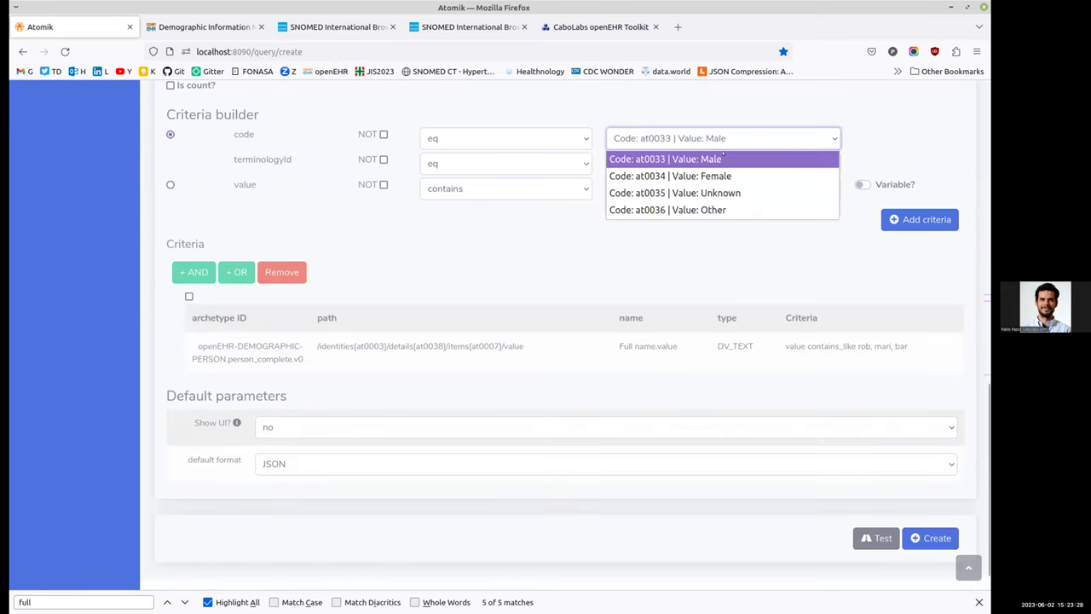
left_click(722, 175)
left_click(925, 220)
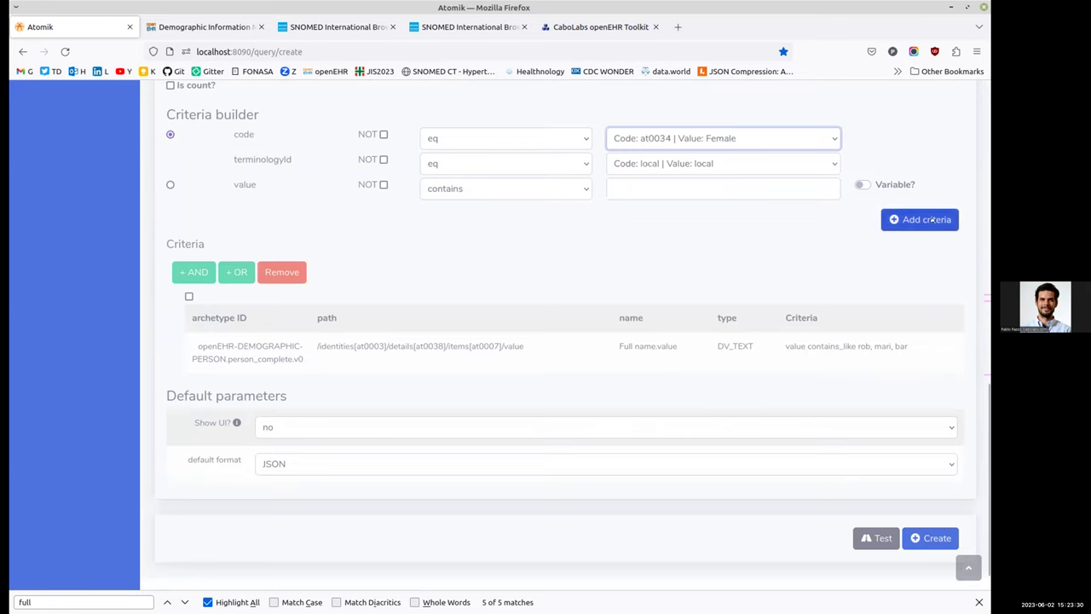
left_click(188, 384)
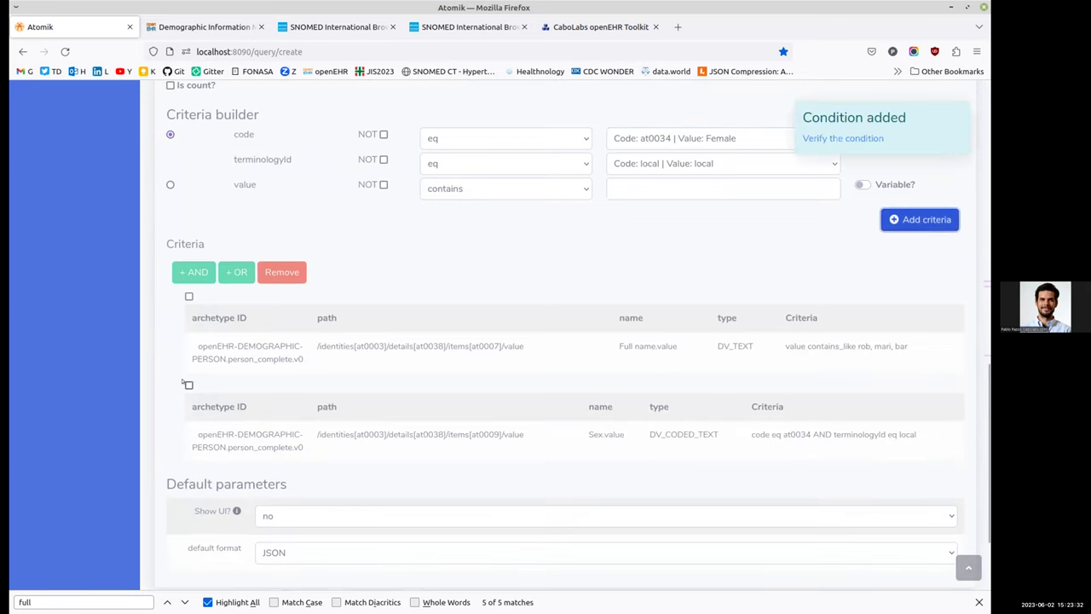
left_click(189, 296)
left_click(190, 271)
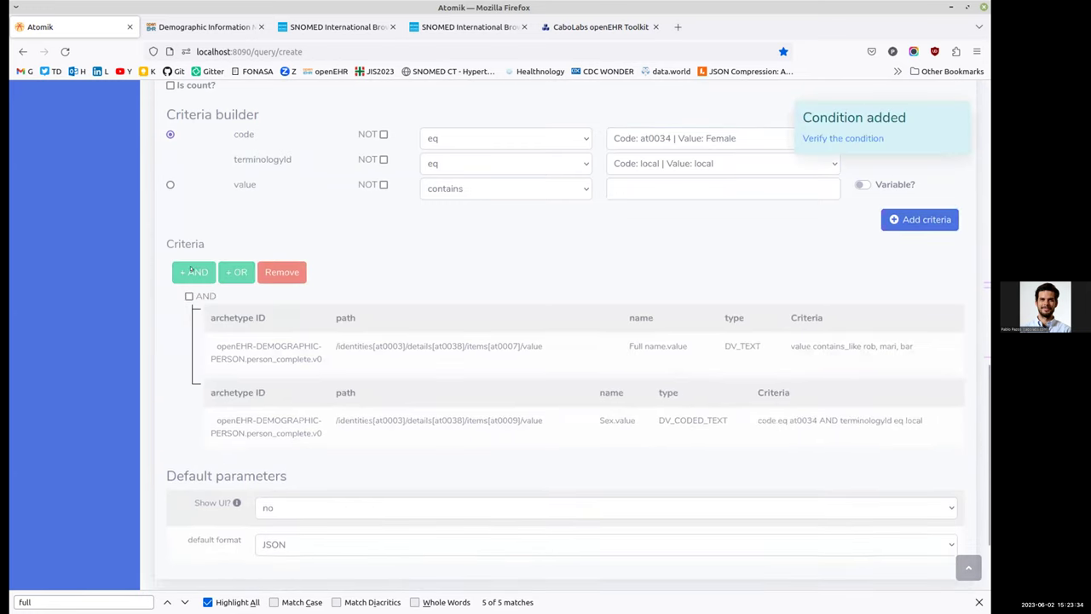
- Test the query with the Female criterion and look through the returned person data
scroll(651, 312, "down", 3)
left_click(874, 505)
scroll(865, 489, "down", 3)
left_click(926, 468)
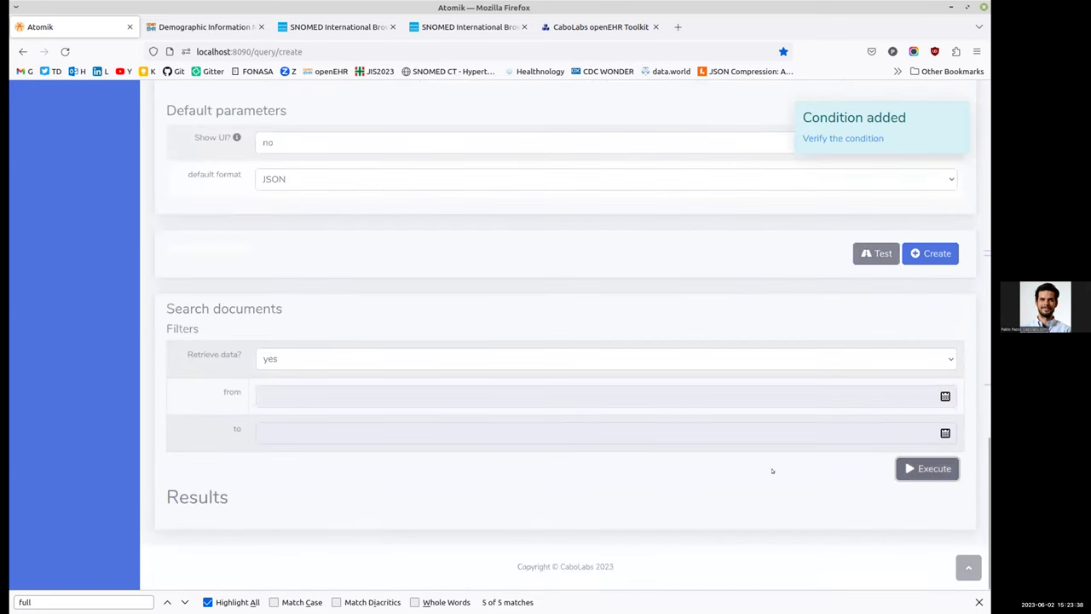
scroll(573, 482, "down", 1)
scroll(573, 482, "down", 3)
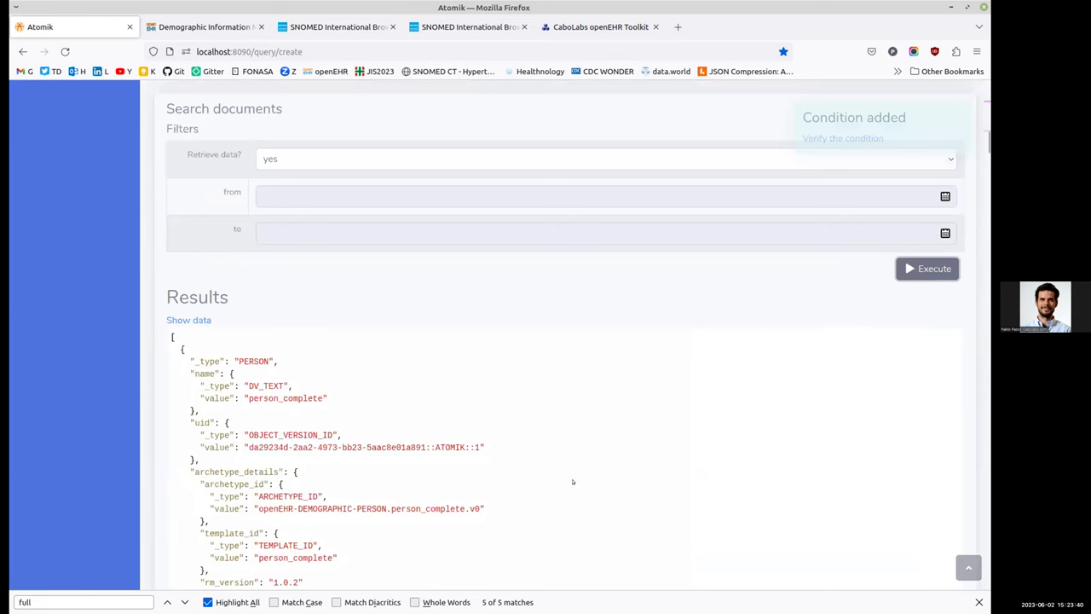
scroll(573, 482, "down", 7)
- Enable the Is count option for the query
scroll(558, 490, "up", 16)
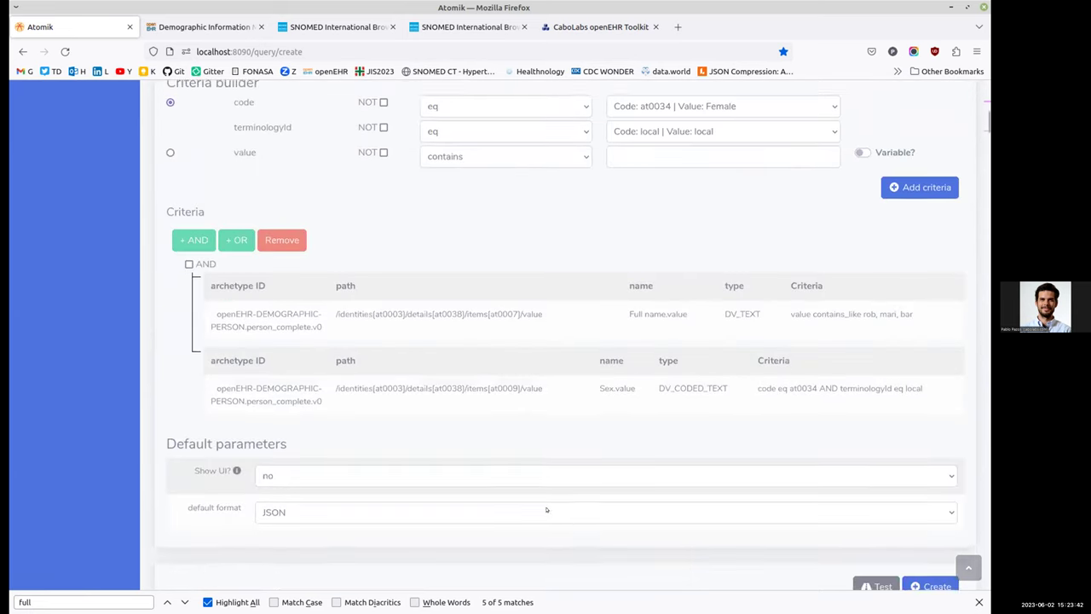
scroll(547, 510, "up", 10)
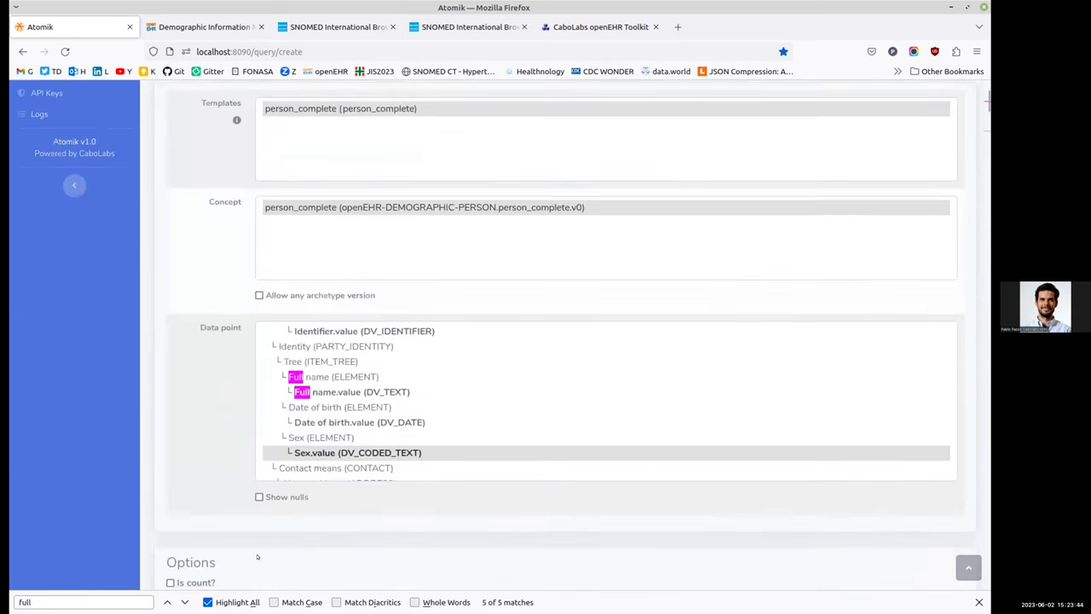
scroll(443, 433, "down", 3)
scroll(465, 443, "down", 5)
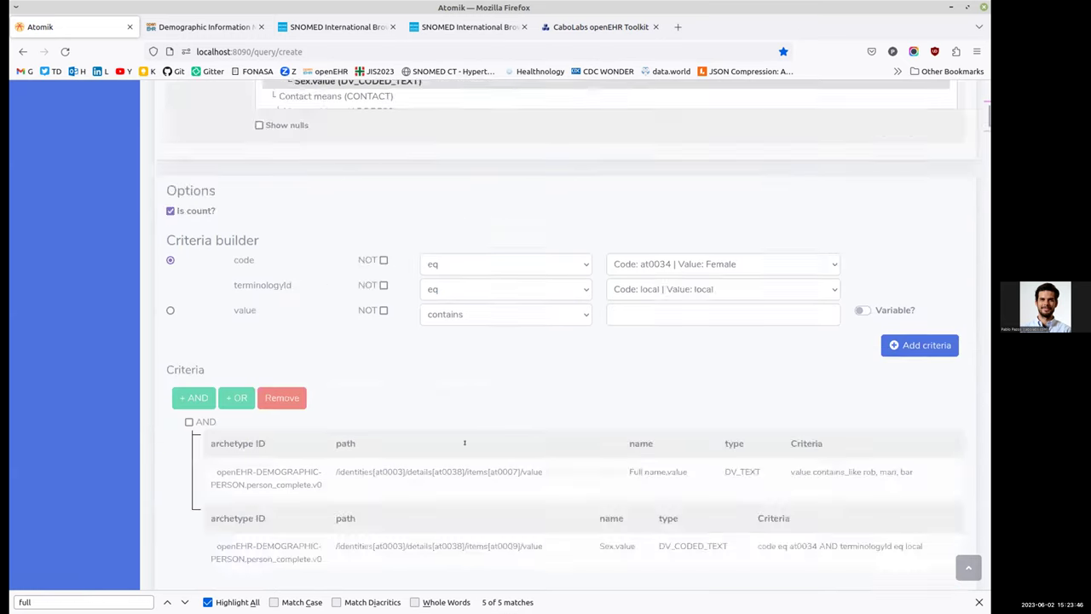
scroll(464, 442, "down", 4)
scroll(555, 438, "up", 5)
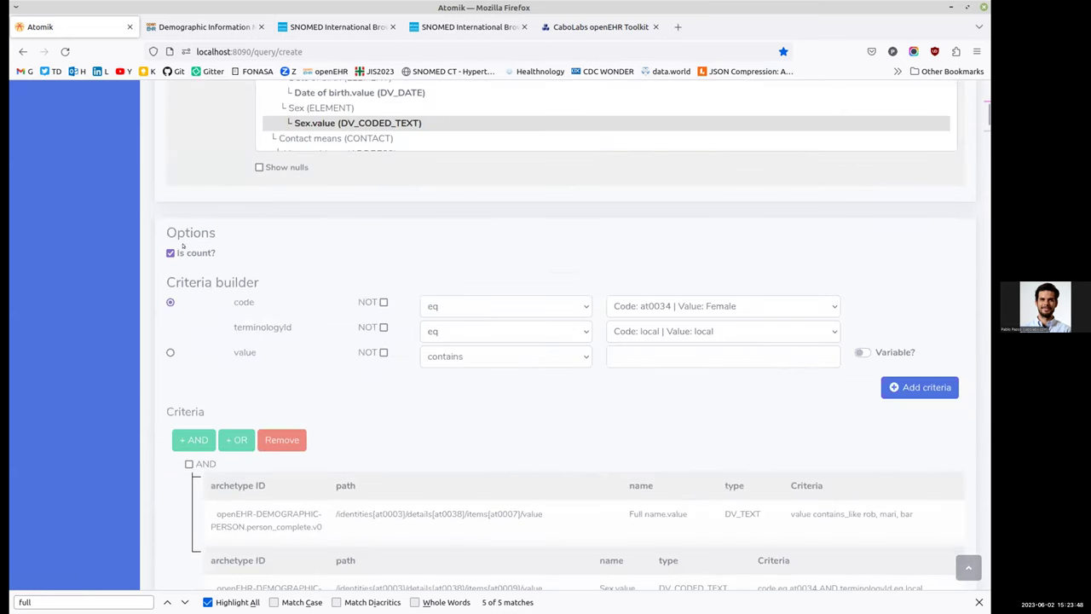
- Execute the test again as a count query, check the returned count and go back to the query options
scroll(575, 434, "down", 5)
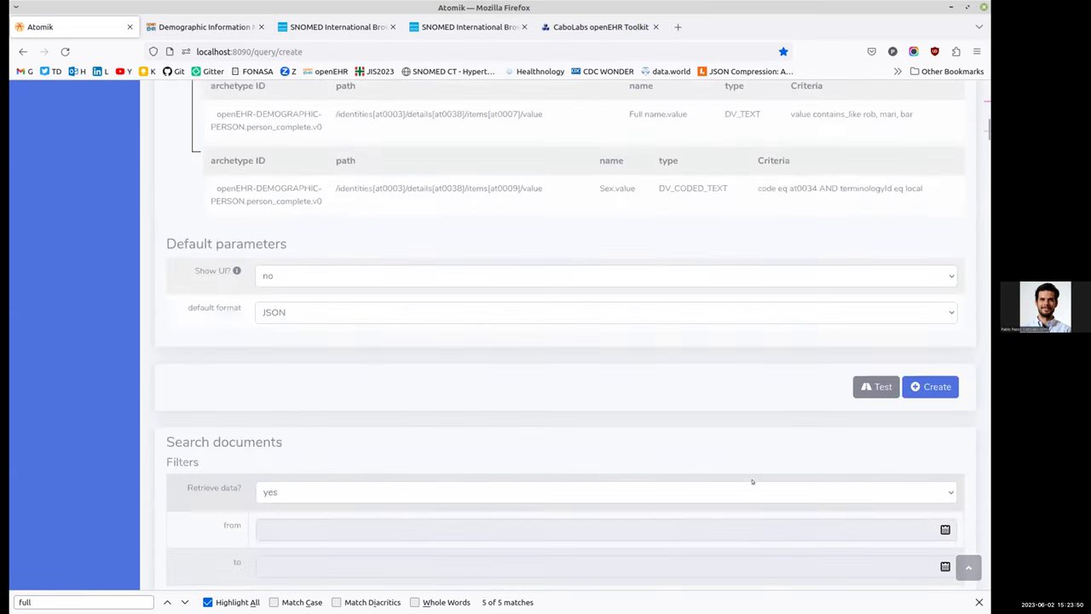
scroll(862, 408, "down", 3)
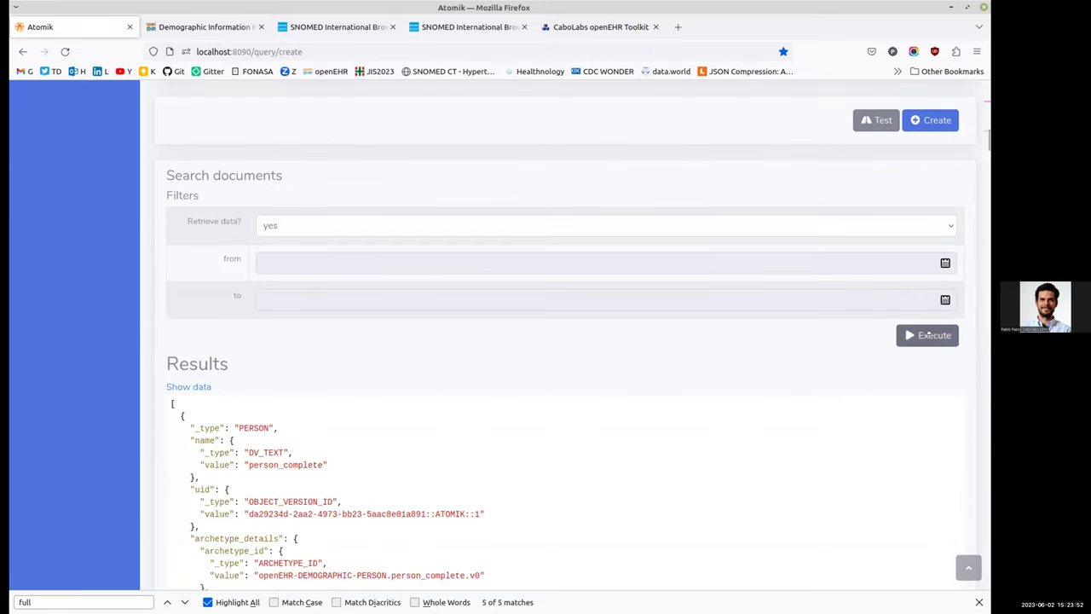
left_click(928, 333)
left_click_drag(176, 487, 238, 484)
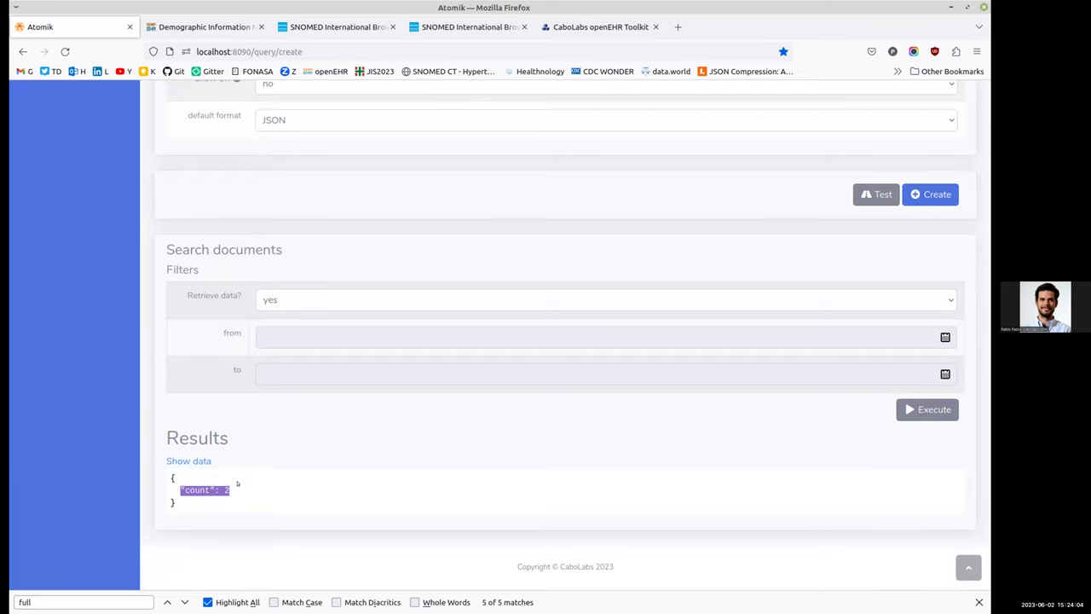
scroll(213, 468, "up", 15)
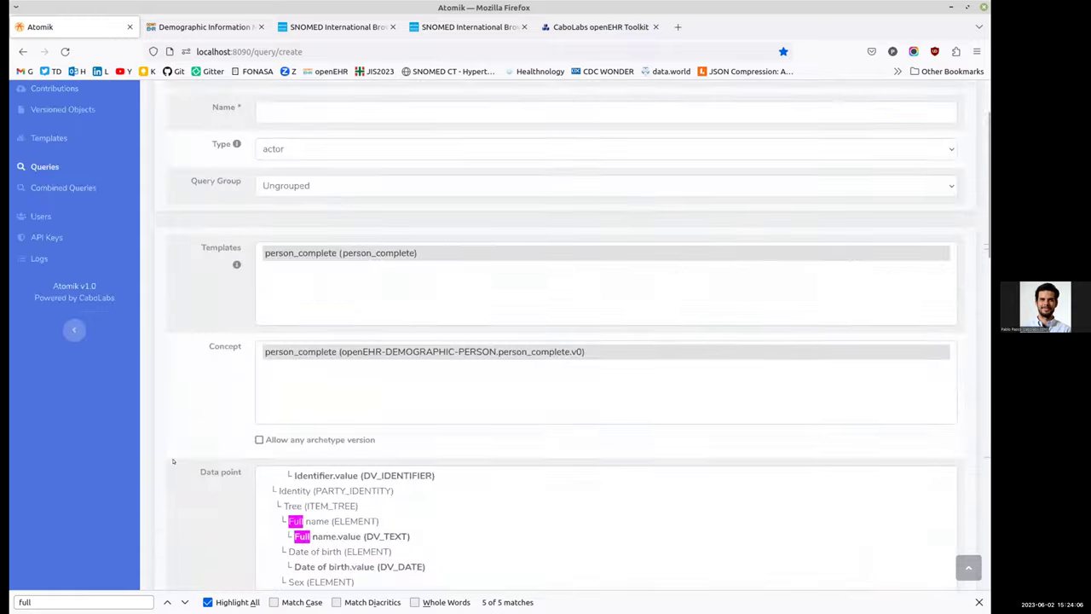
scroll(492, 424, "down", 5)
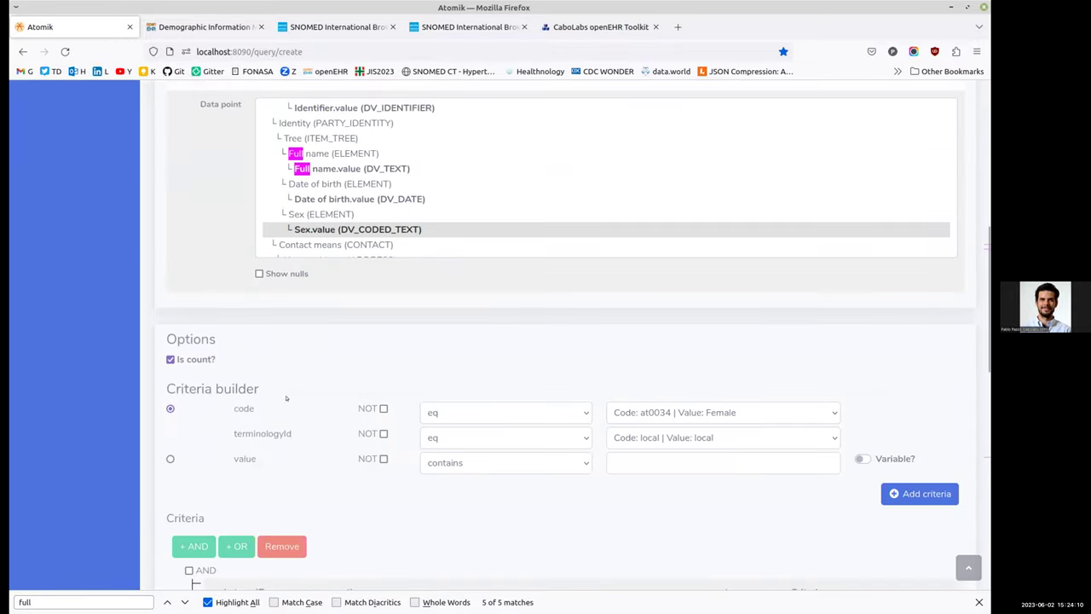
- Select the Date of birth value data point and set up an age_in_years condition between 30 and 60
left_click(341, 198)
scroll(340, 492, "down", 1)
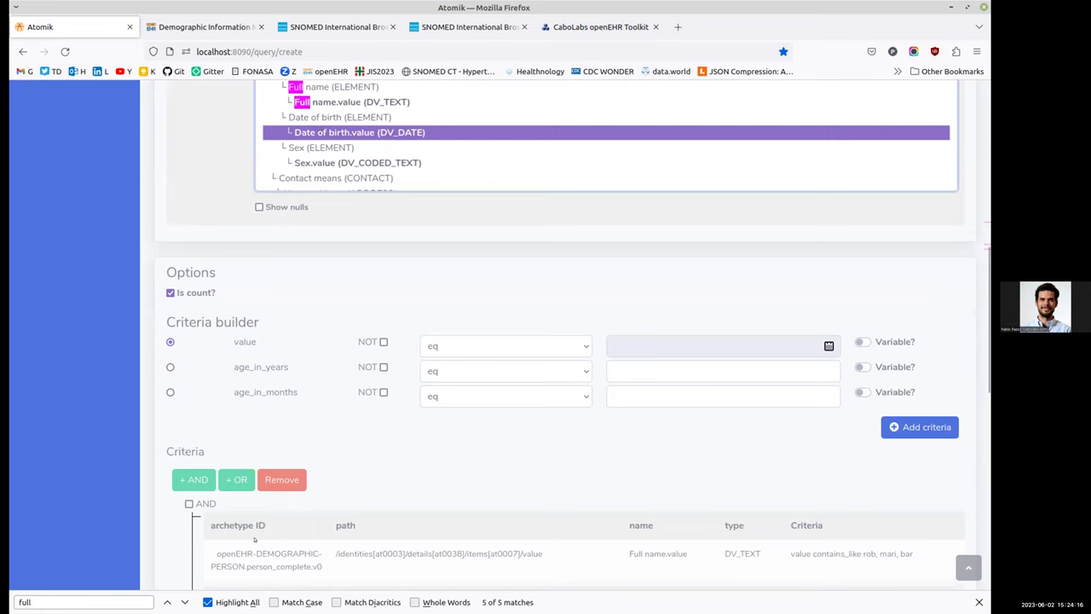
double_click(249, 367)
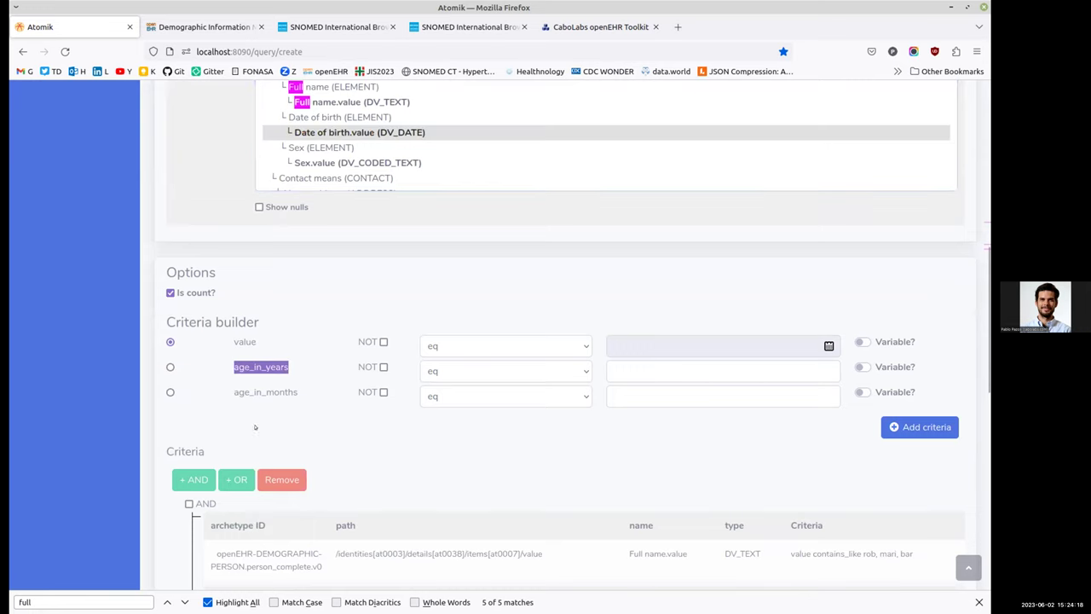
left_click(166, 366)
left_click(508, 368)
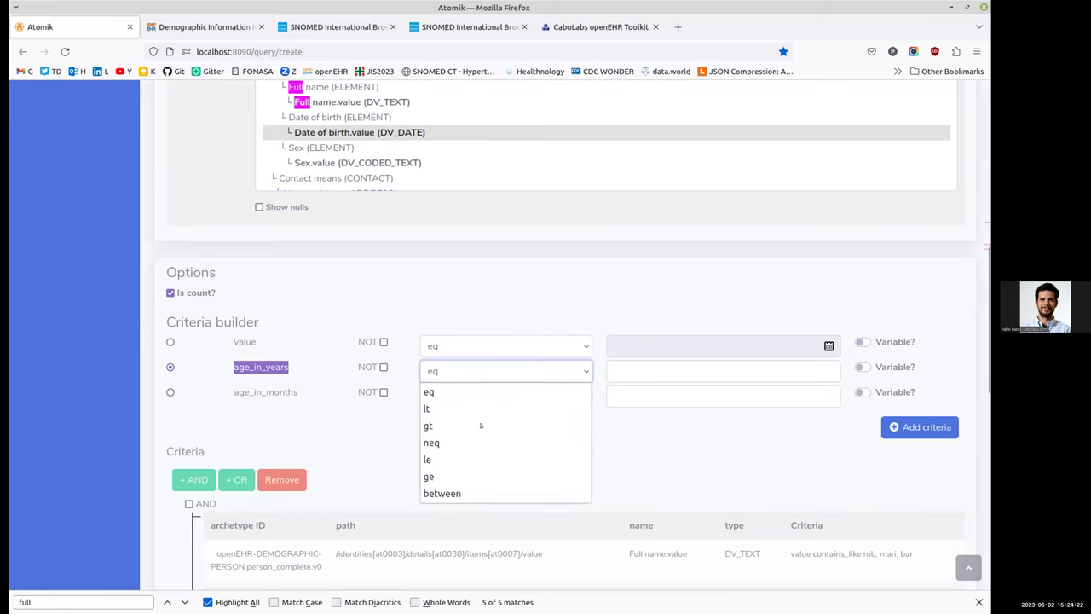
left_click(471, 493)
left_click(659, 363)
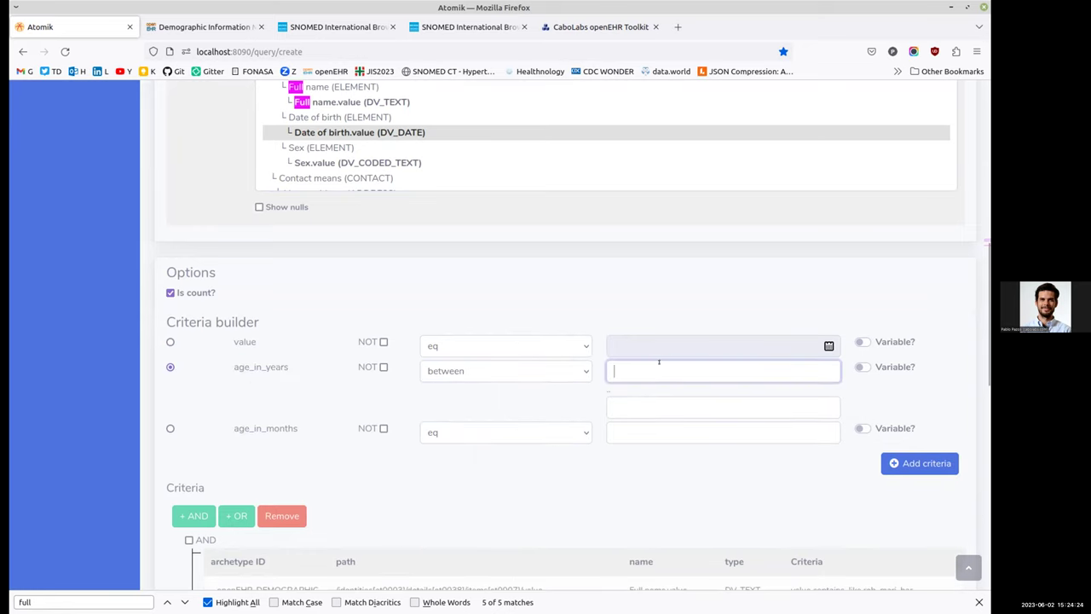
type("30")
left_click(732, 407)
type("60")
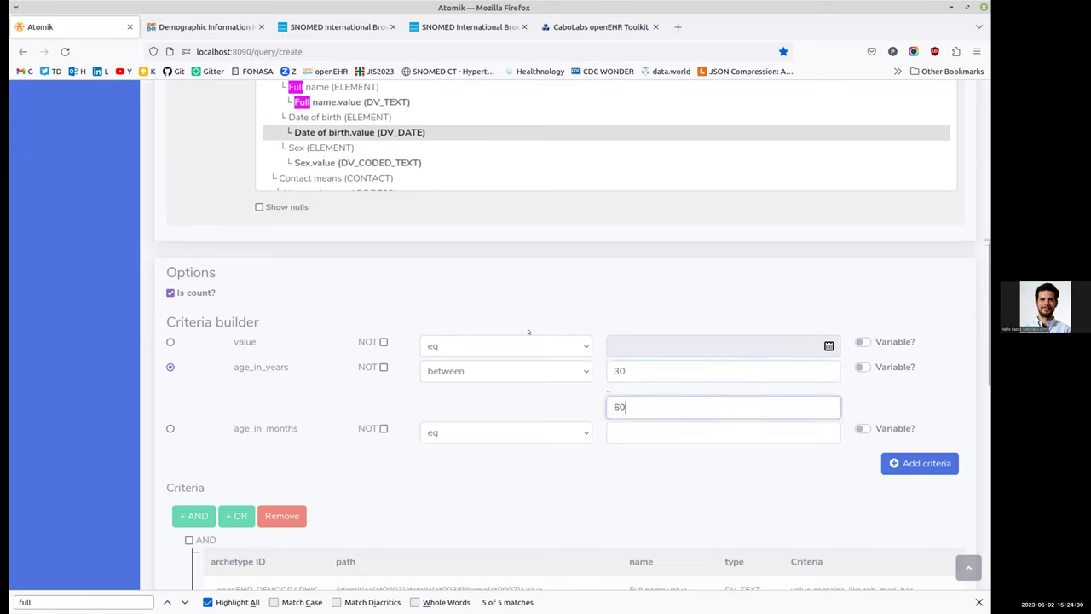
- Make the limits of the age_in_years range variable instead of fixed
double_click(715, 367)
key("Tab")
key("shift+Tab")
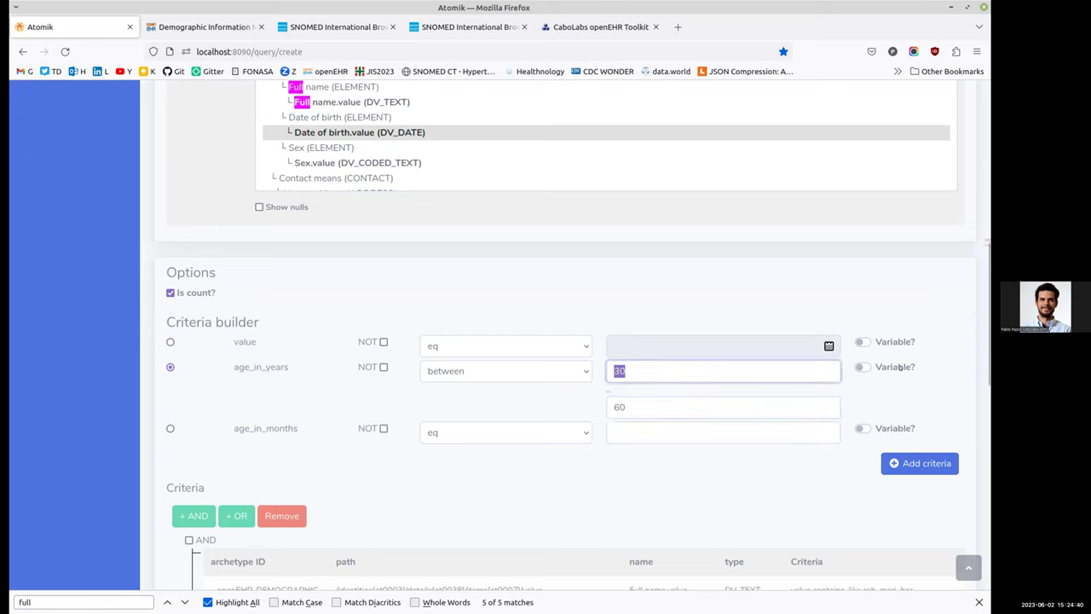
left_click(900, 366)
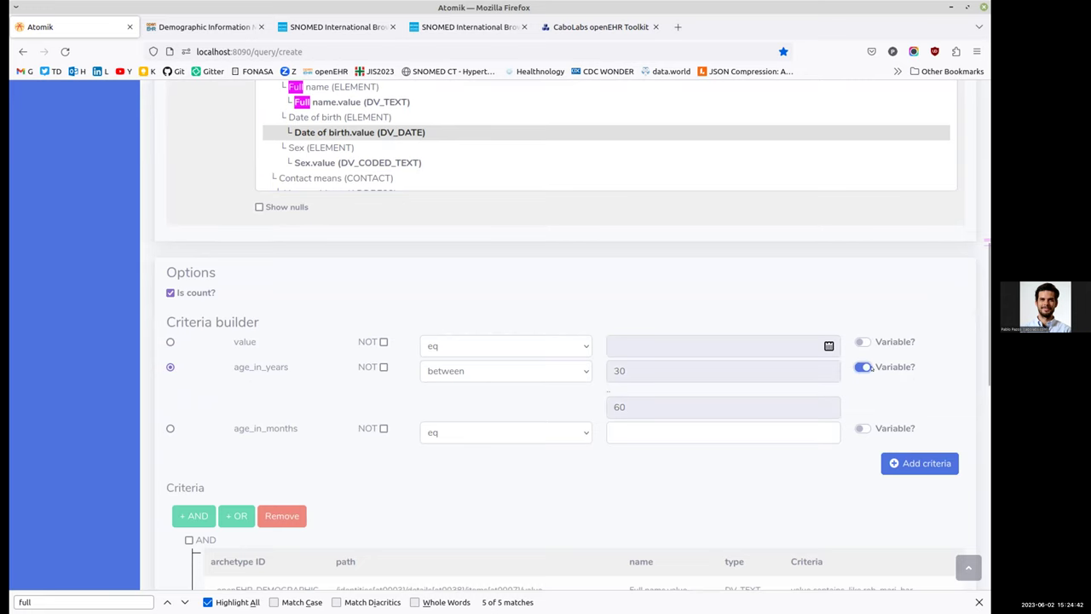
- Remove the AND combination, the Full name criterion and the Sex criterion from the query's criteria
scroll(697, 499, "down", 2)
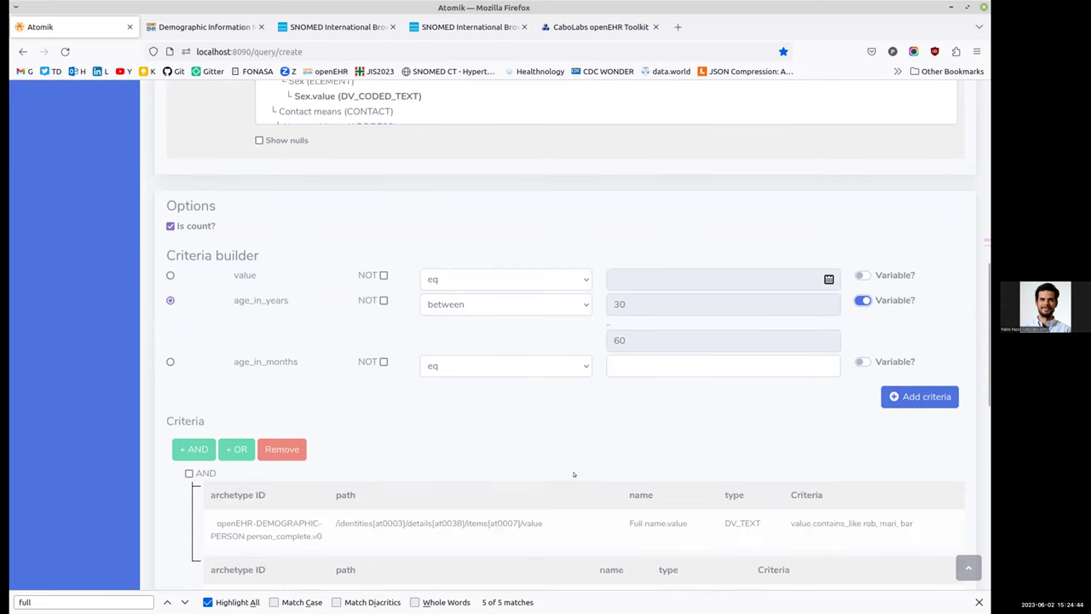
scroll(835, 396, "down", 2)
left_click(188, 407)
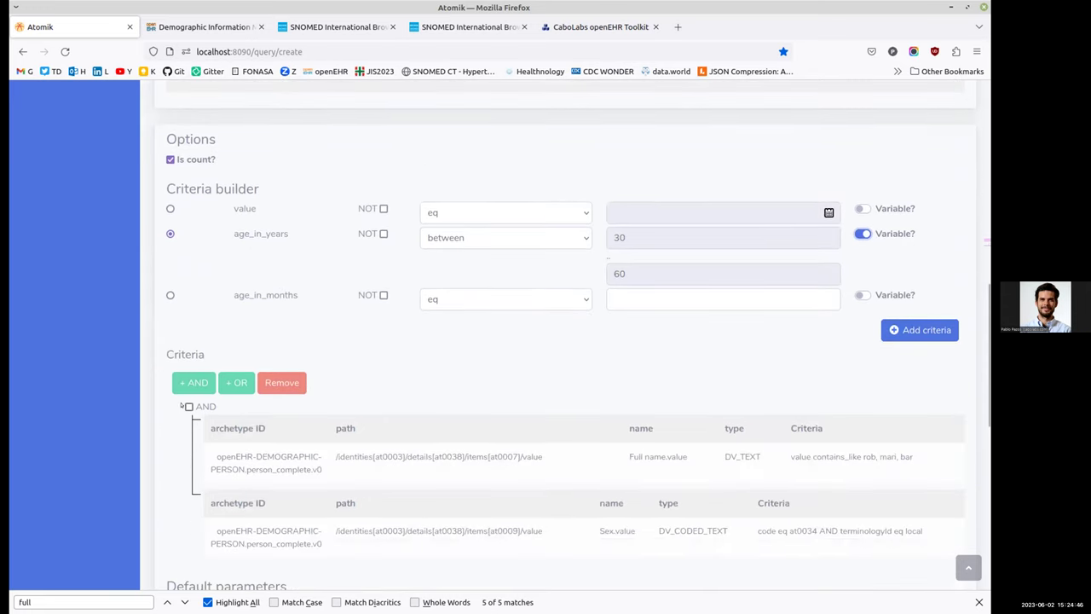
left_click(282, 382)
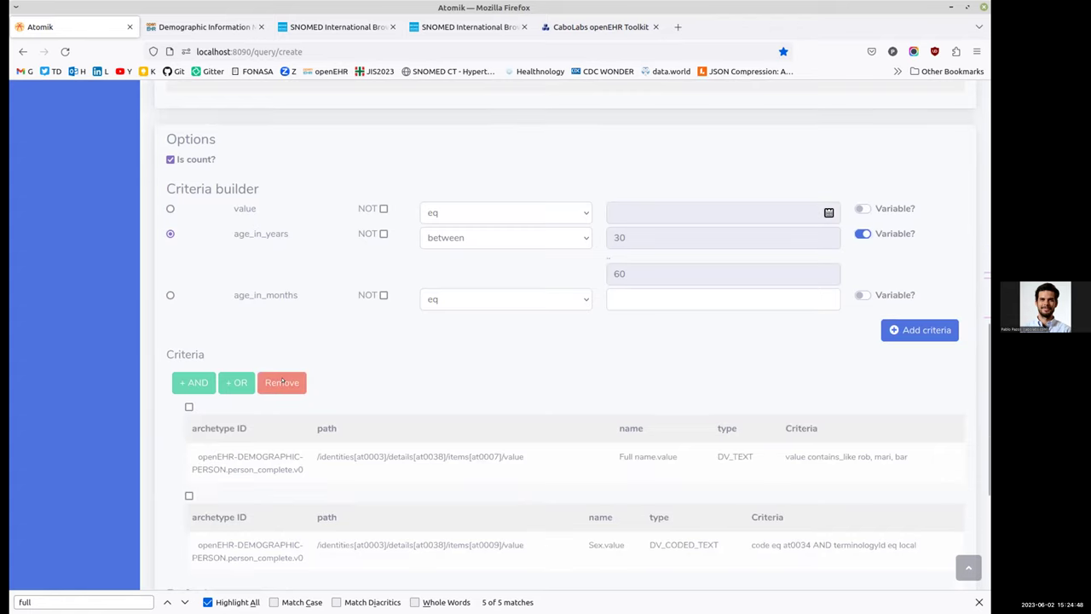
left_click(188, 407)
left_click(188, 495)
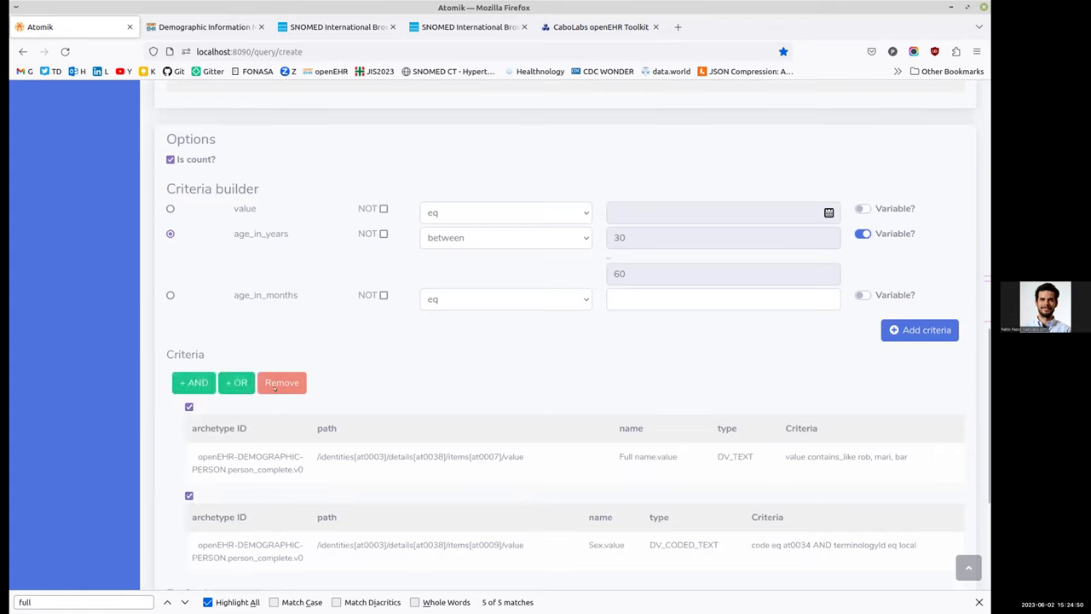
left_click(189, 495)
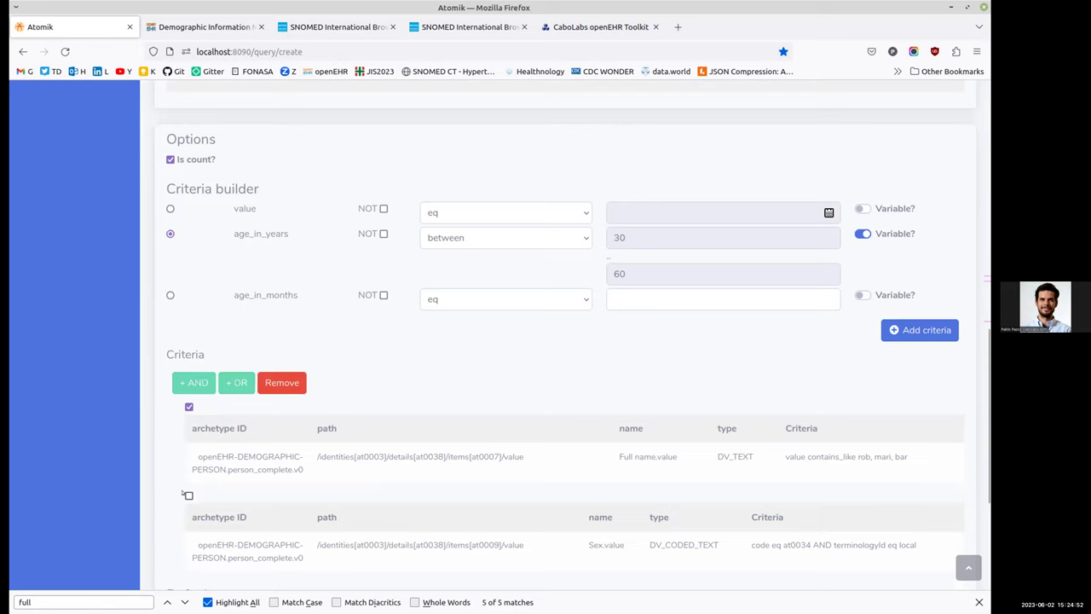
left_click(281, 382)
left_click(188, 406)
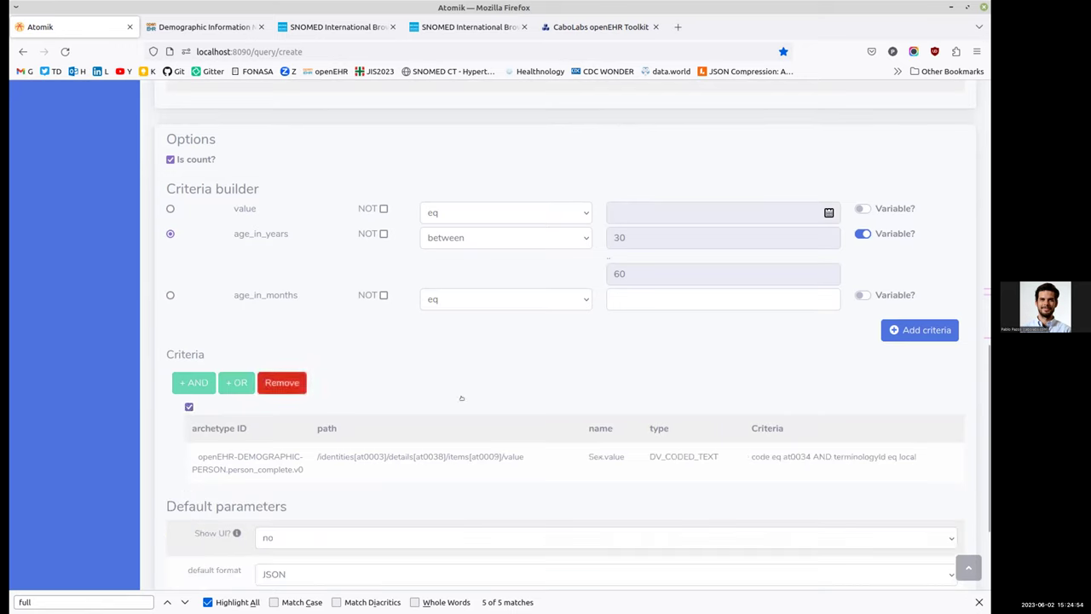
left_click(281, 382)
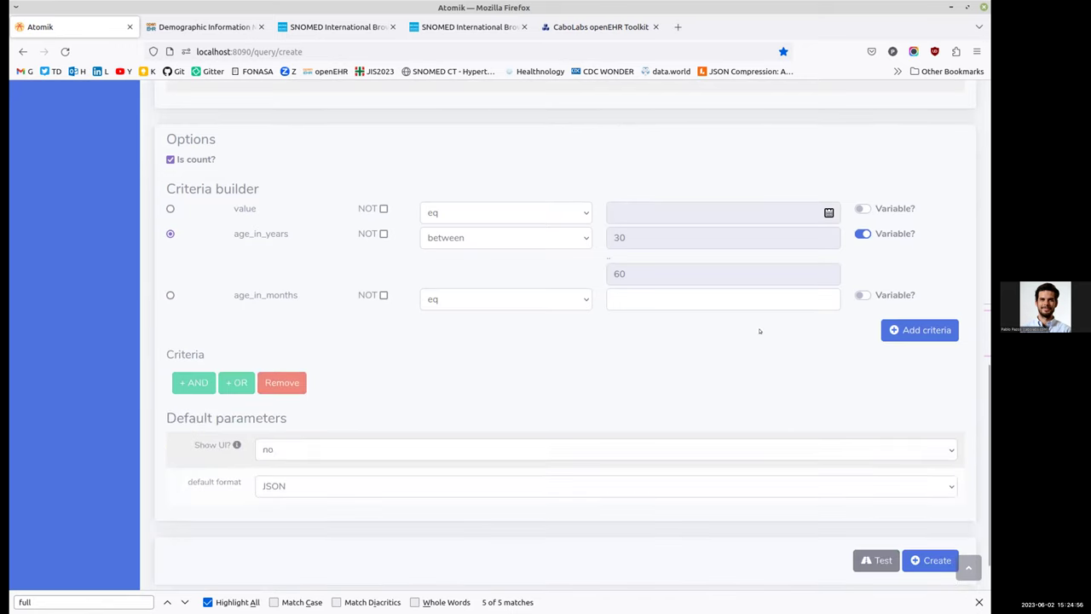
- Add the variable age_in_years condition to the query's criteria
left_click(930, 330)
scroll(526, 545, "down", 2)
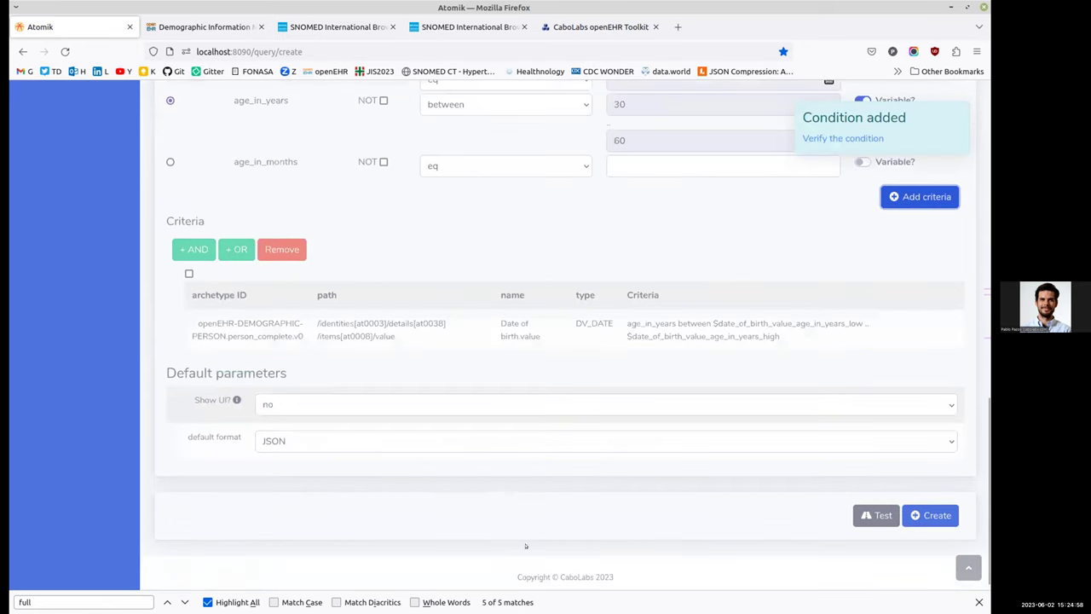
scroll(463, 417, "down", 1)
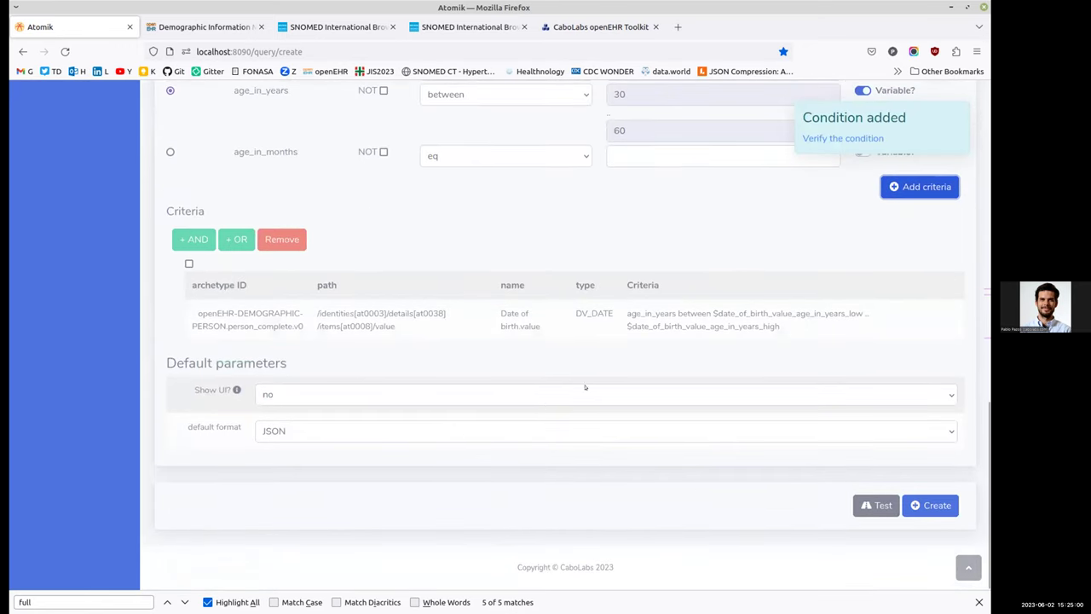
- Examine the added date of birth criterion, its between operator and its low and high age variables
scroll(716, 227, "up", 2)
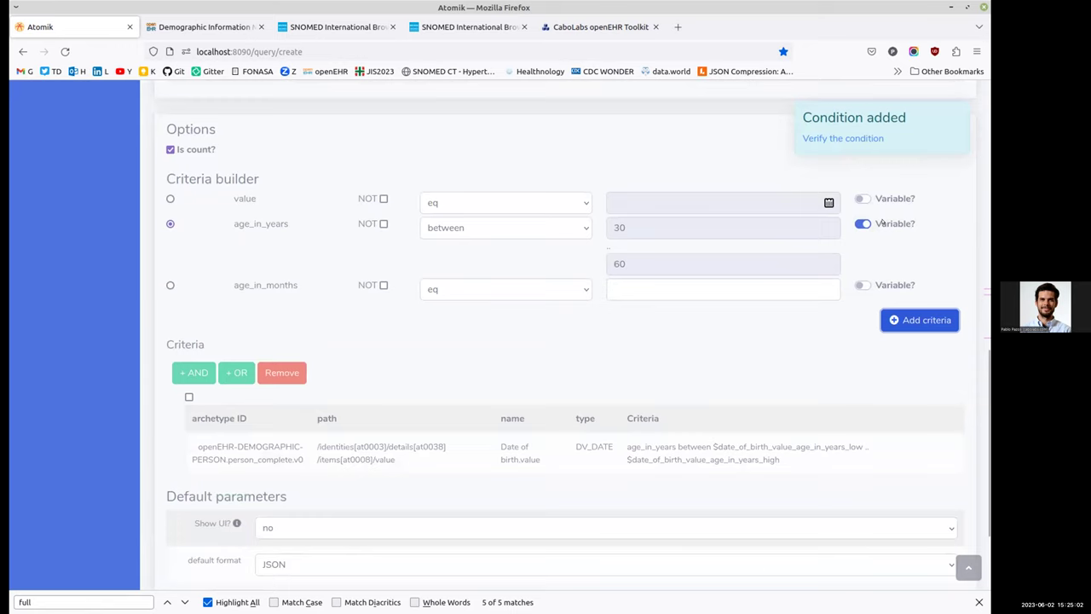
double_click(651, 447)
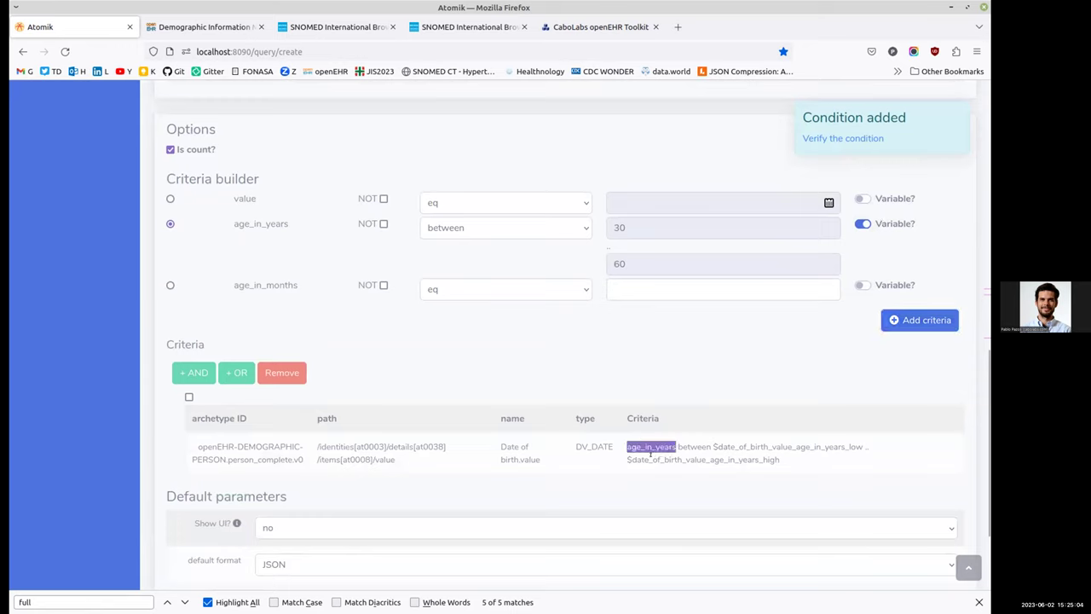
double_click(695, 447)
double_click(725, 447)
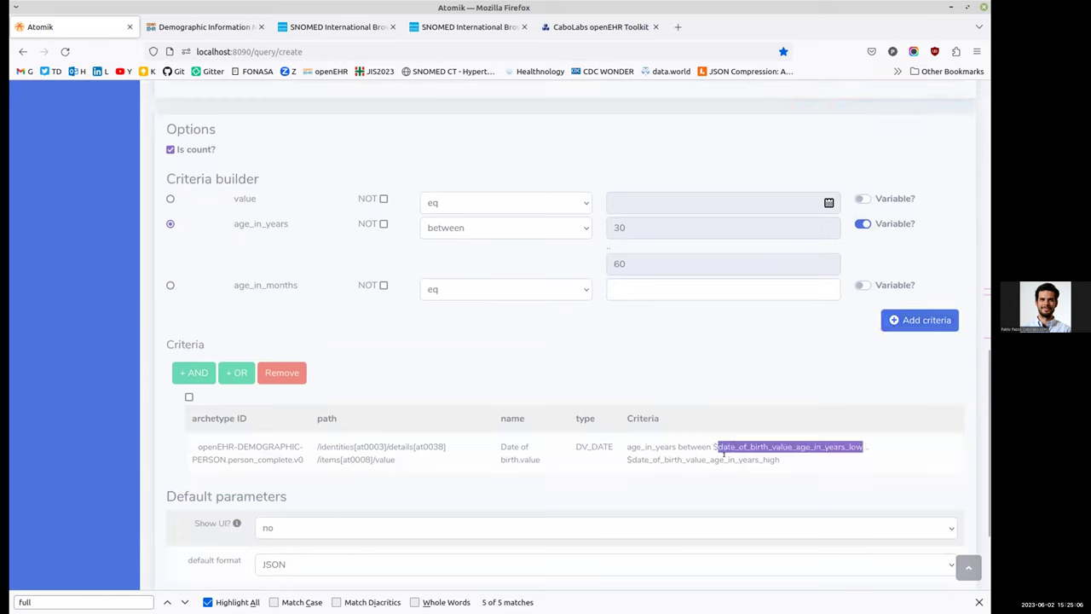
double_click(723, 459)
scroll(741, 415, "down", 2)
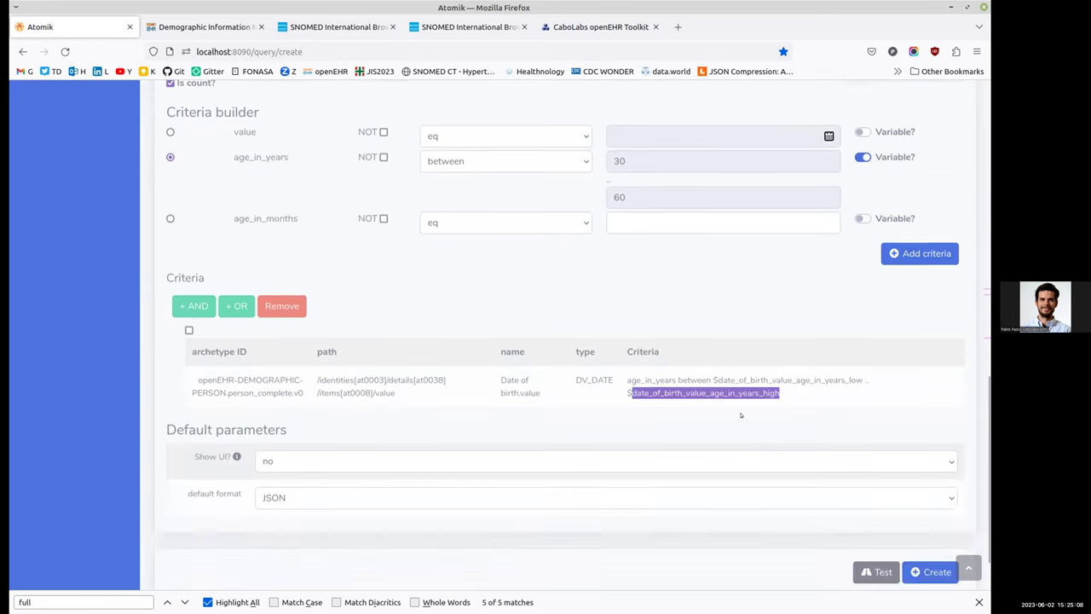
double_click(735, 380)
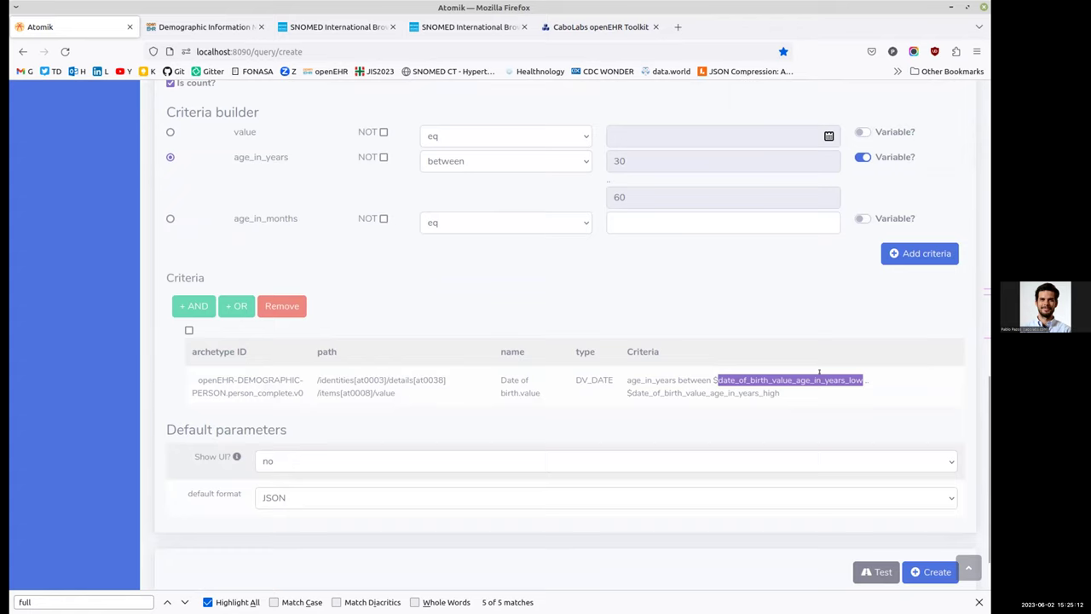
double_click(760, 391)
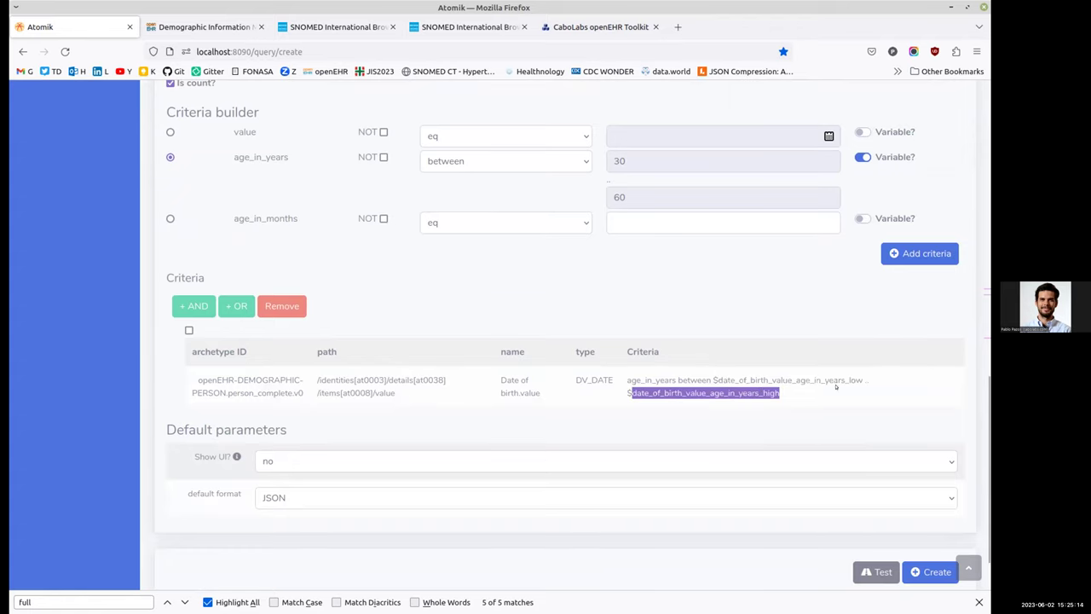
scroll(739, 407, "down", 2)
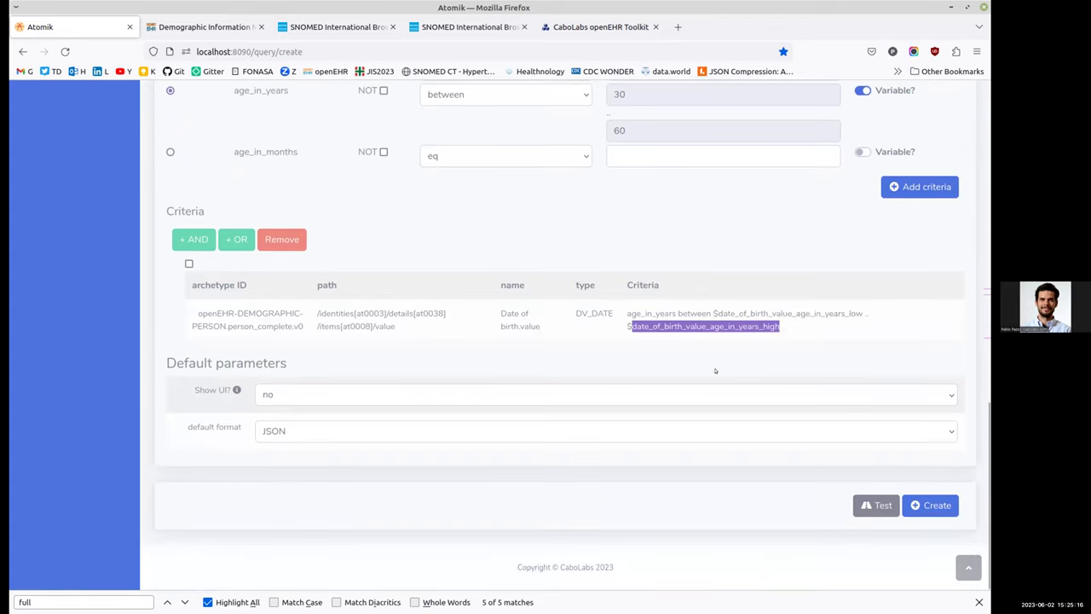
- Open the query test and try to execute it with both age variables left empty
left_click(876, 505)
scroll(370, 500, "down", 4)
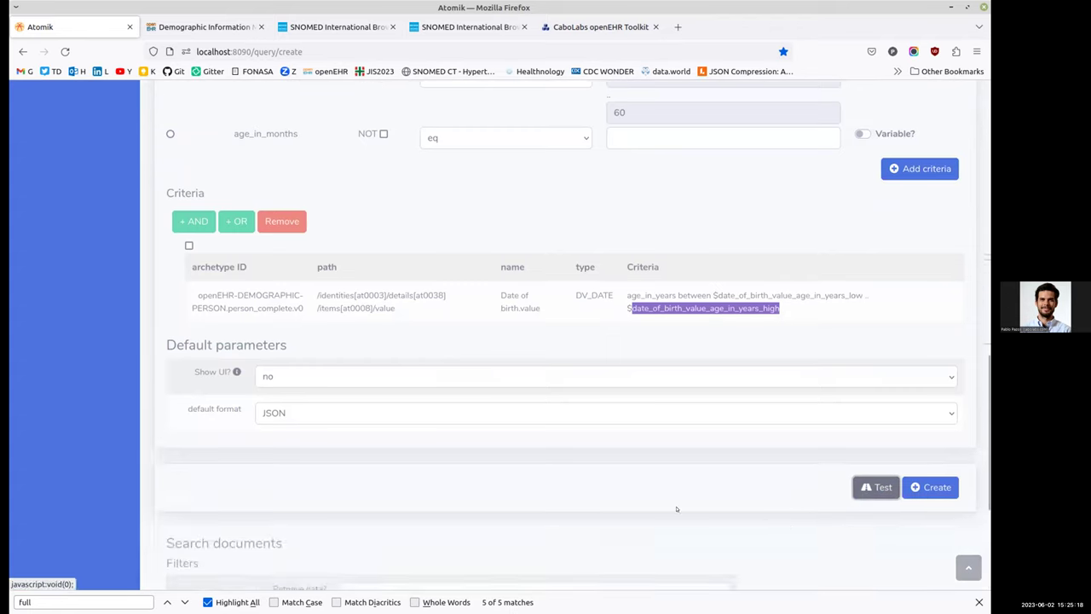
double_click(247, 405)
double_click(247, 441)
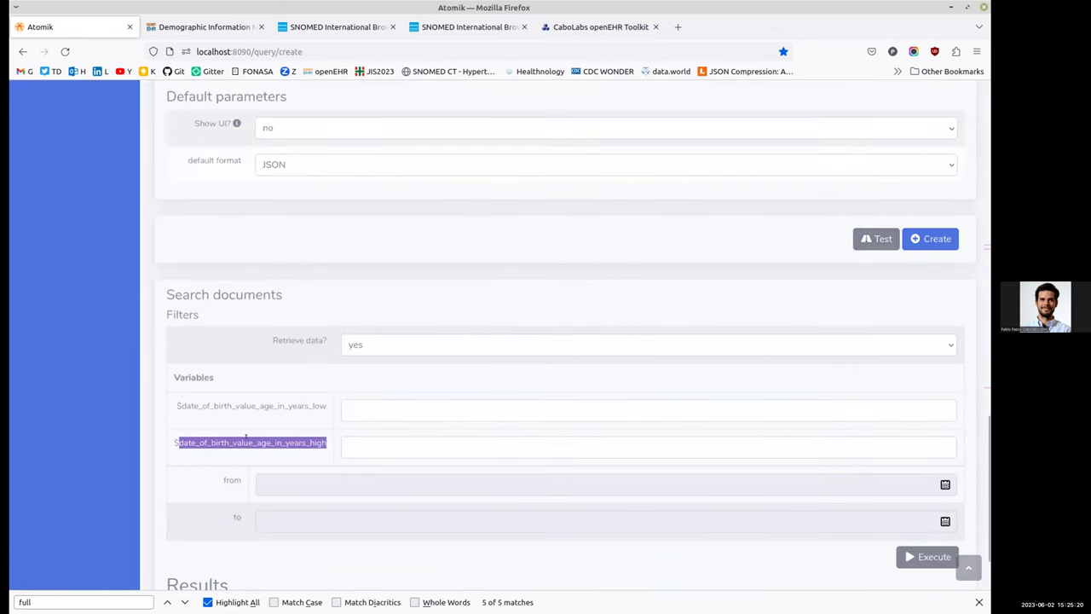
scroll(659, 501, "down", 2)
left_click(926, 466)
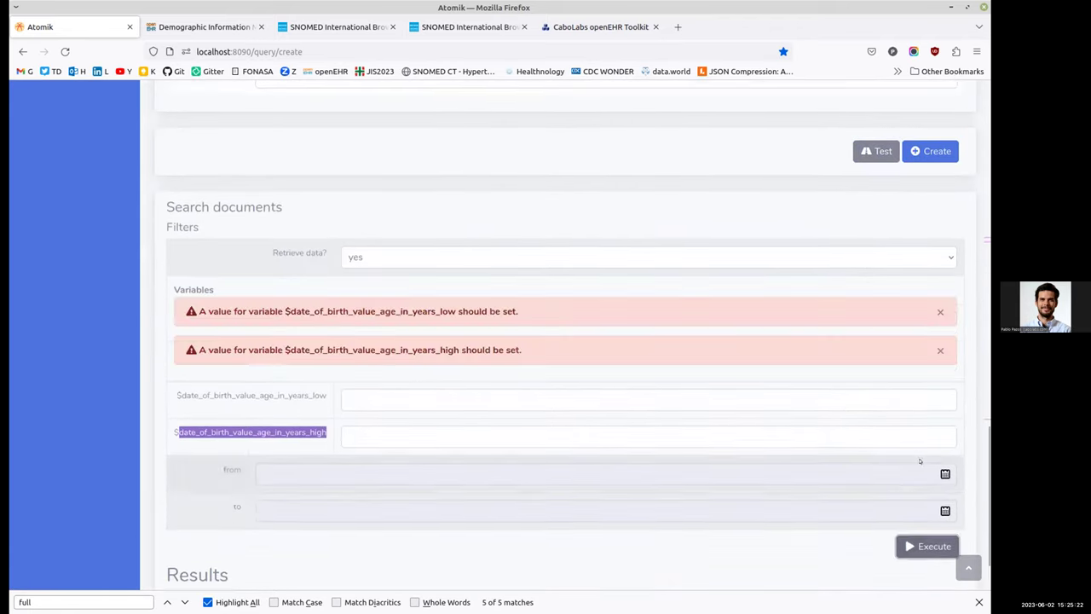
- Set the low age variable to 30 and the high one to 60, and execute the query
left_click(361, 396)
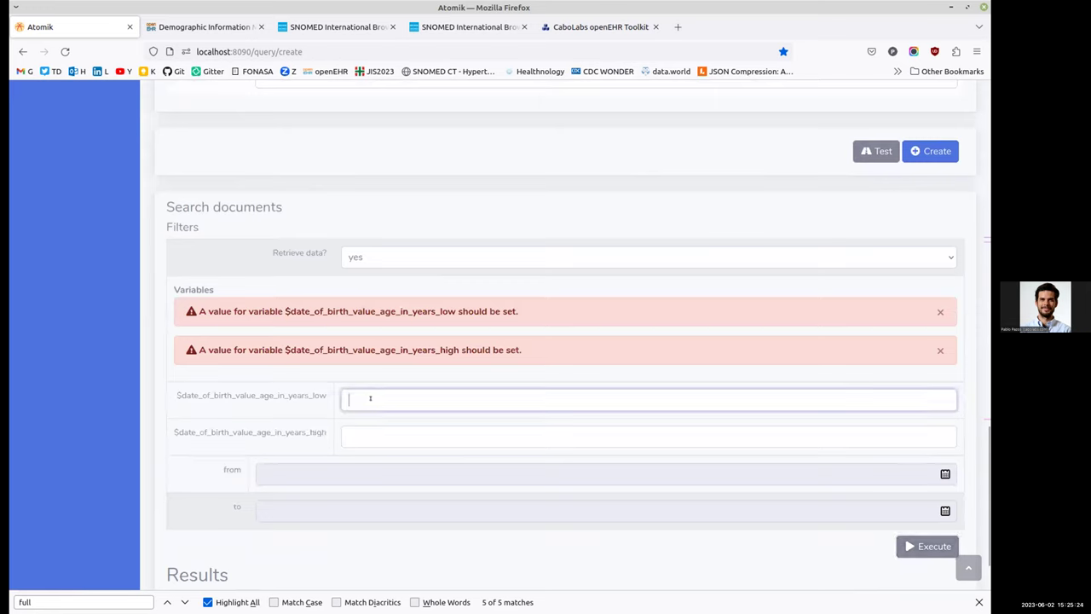
type("30")
left_click(350, 428)
type("60")
scroll(423, 359, "down", 2)
left_click(927, 469)
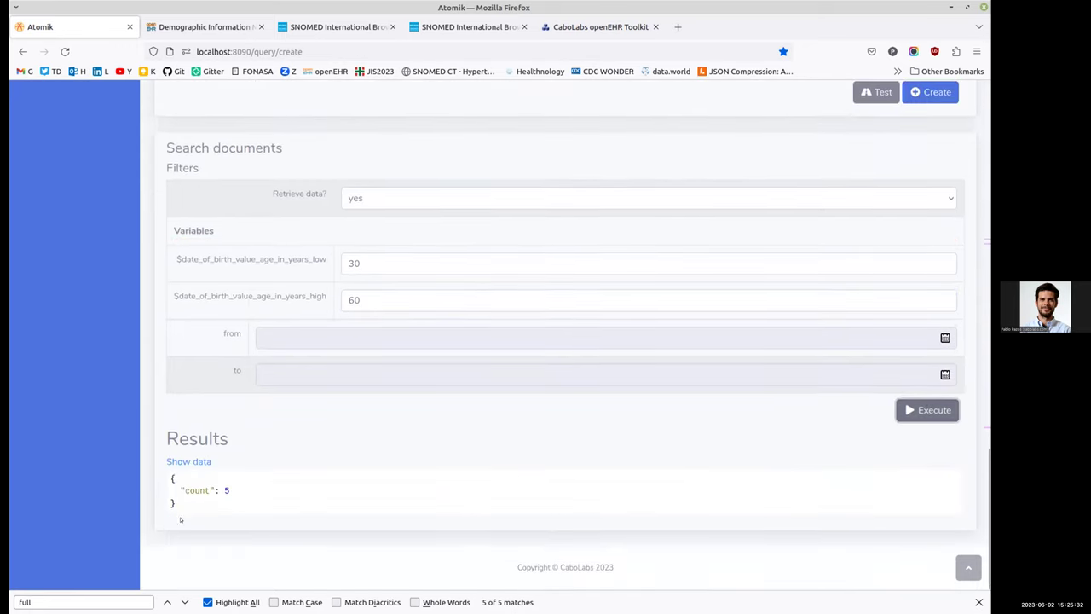
- Check the returned count against the Is count option and the age limits, and close the page search
left_click_drag(174, 490, 239, 490)
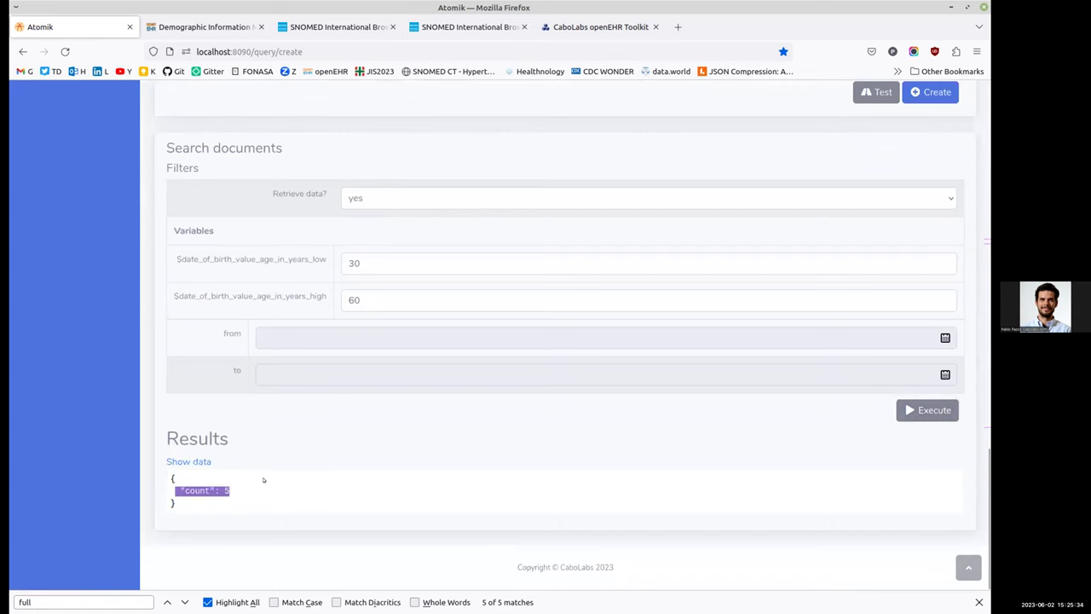
scroll(170, 184, "up", 12)
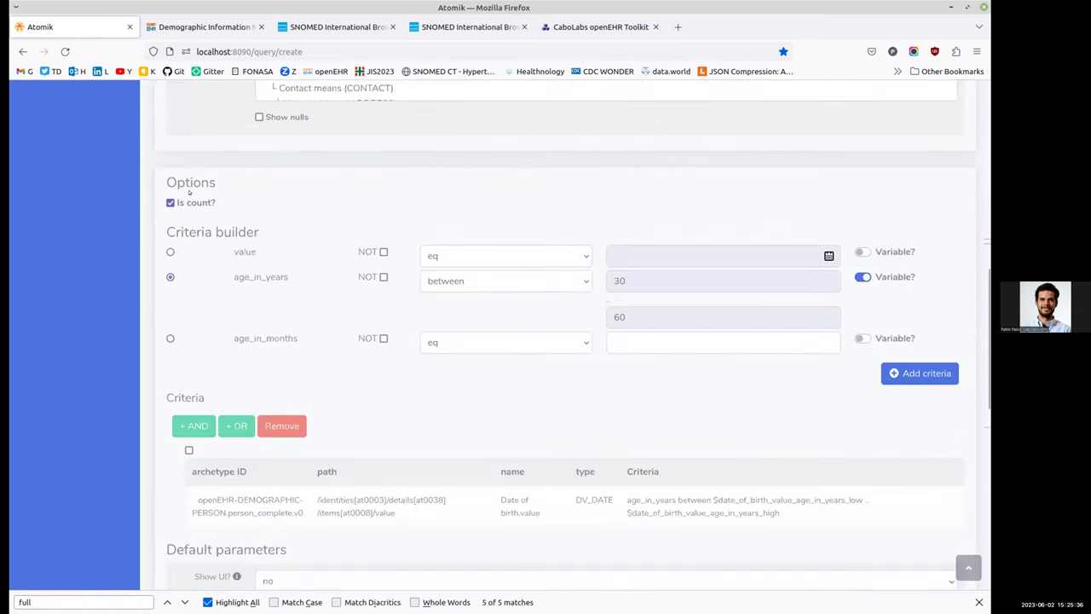
scroll(163, 323, "down", 12)
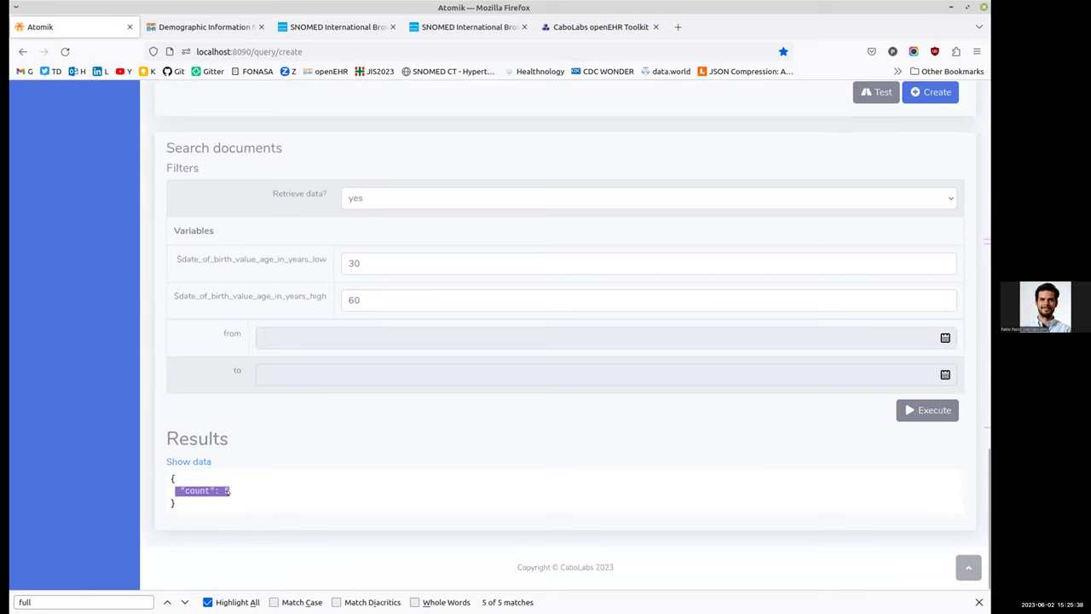
double_click(227, 491)
left_click(389, 265)
left_click(388, 300)
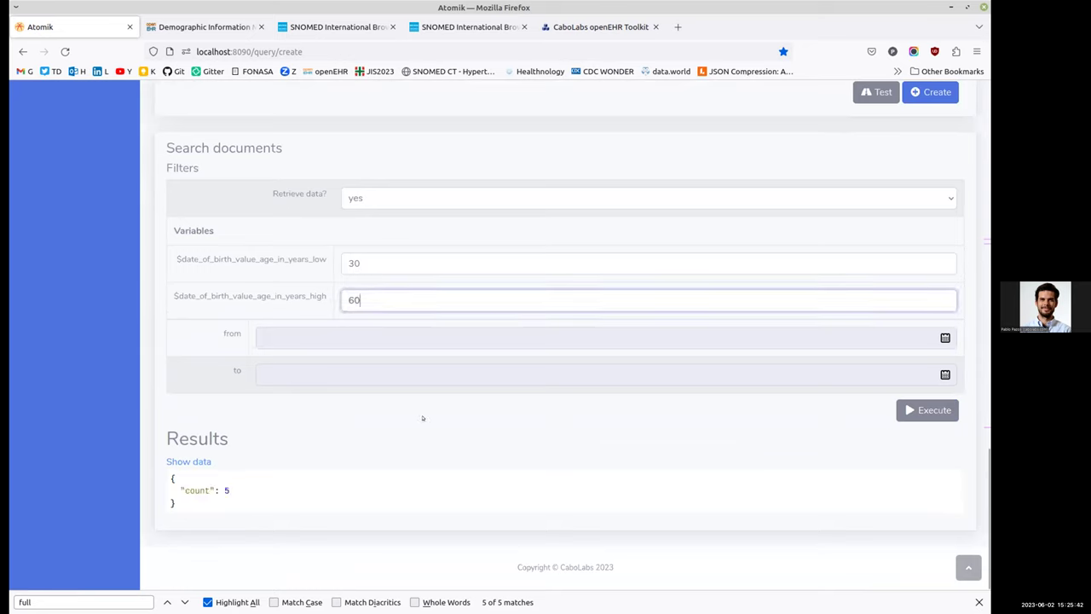
left_click(229, 484)
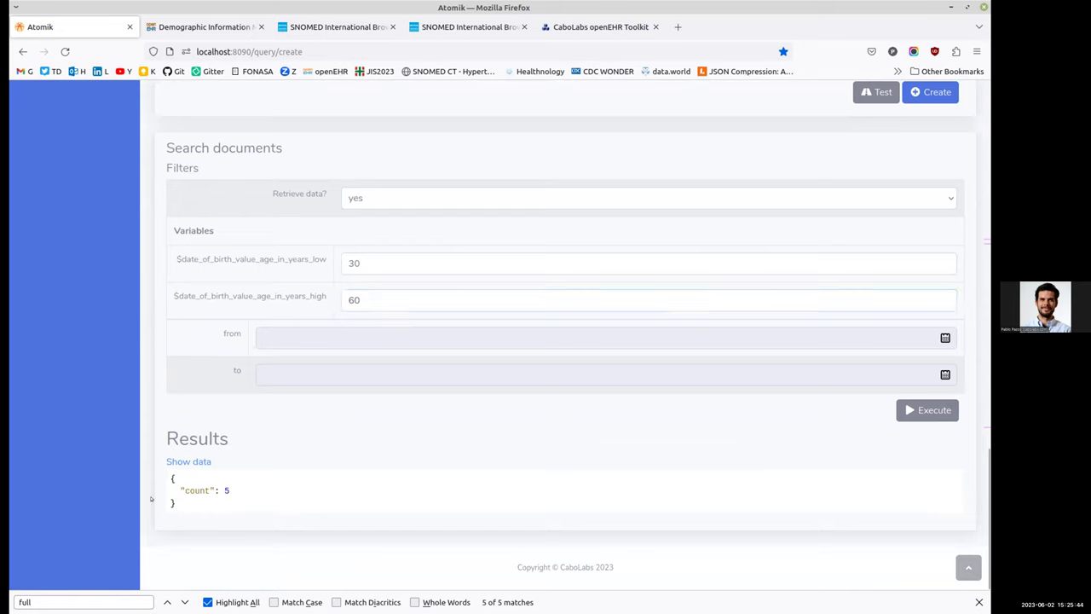
triple_click(196, 491)
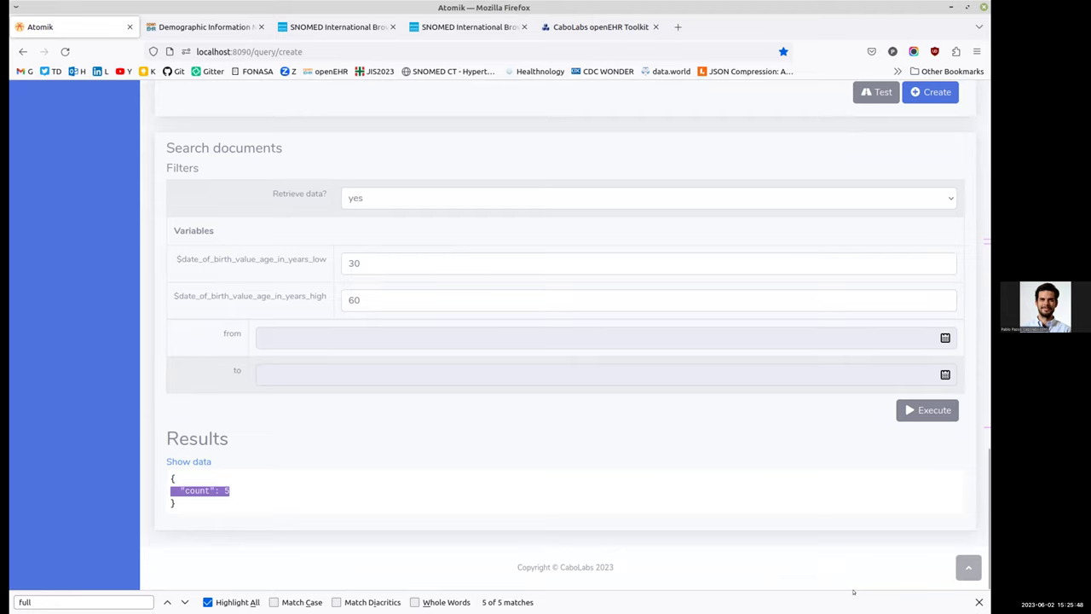
left_click(979, 602)
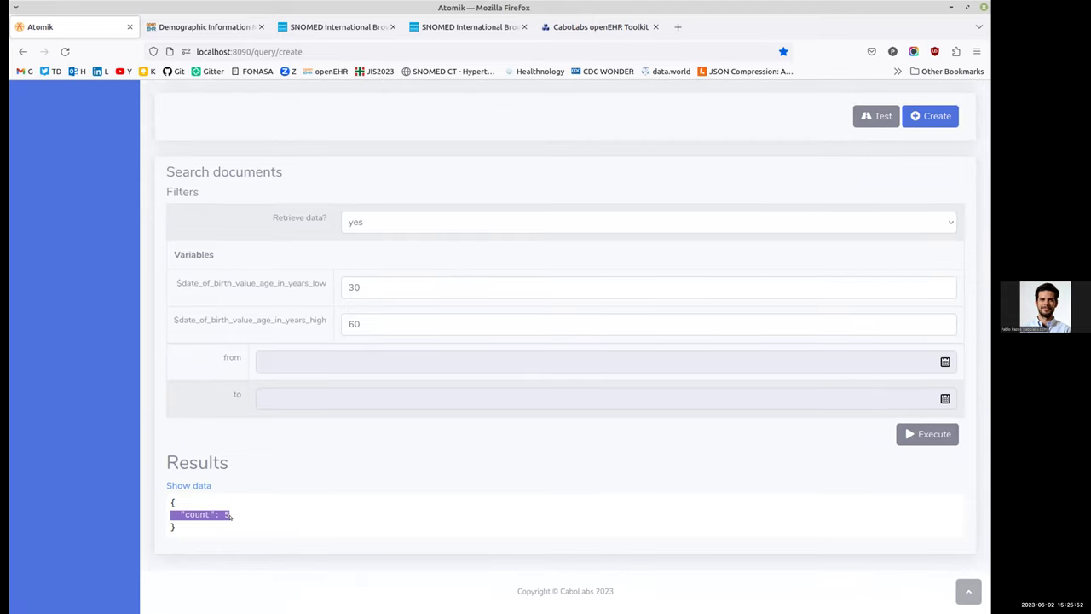
- Turn off the Is count option, execute the age range query again and examine the returned person data
scroll(264, 519, "up", 5)
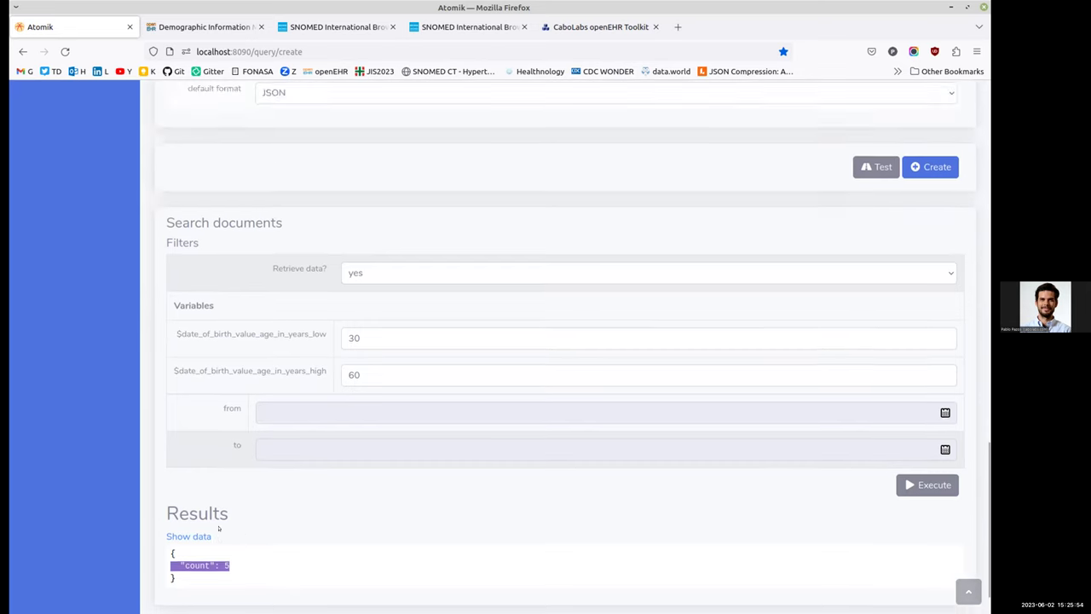
scroll(181, 341, "up", 3)
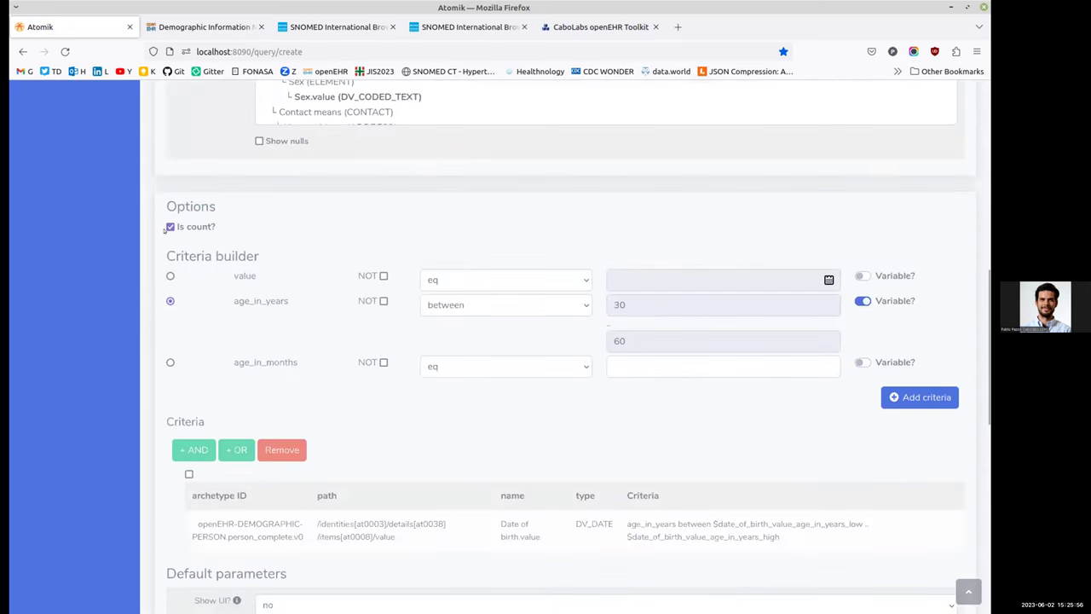
scroll(136, 396, "down", 4)
scroll(136, 396, "down", 4)
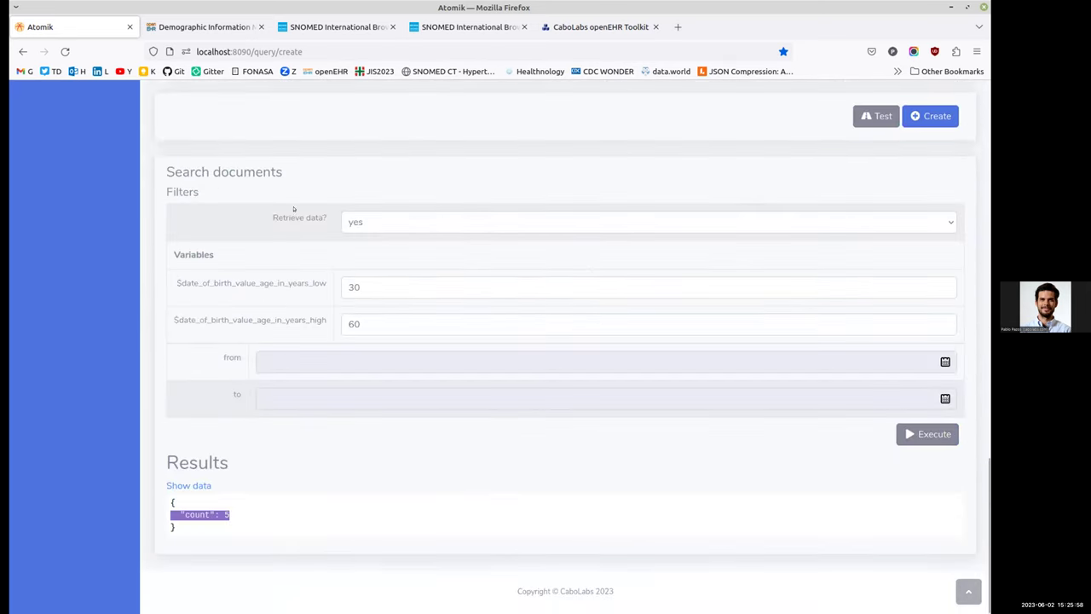
left_click(928, 434)
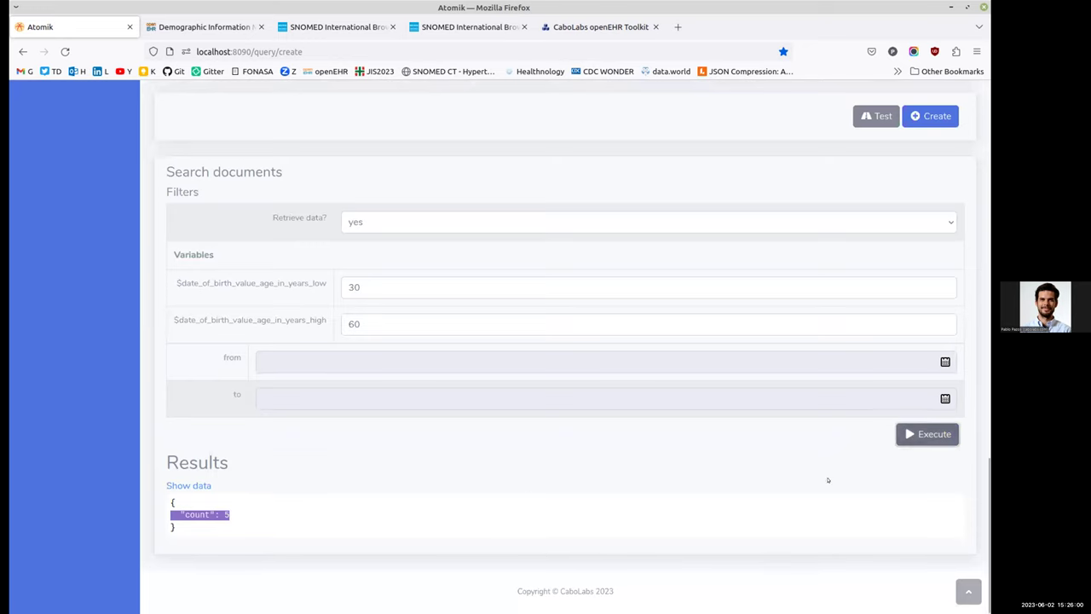
scroll(585, 500, "down", 3)
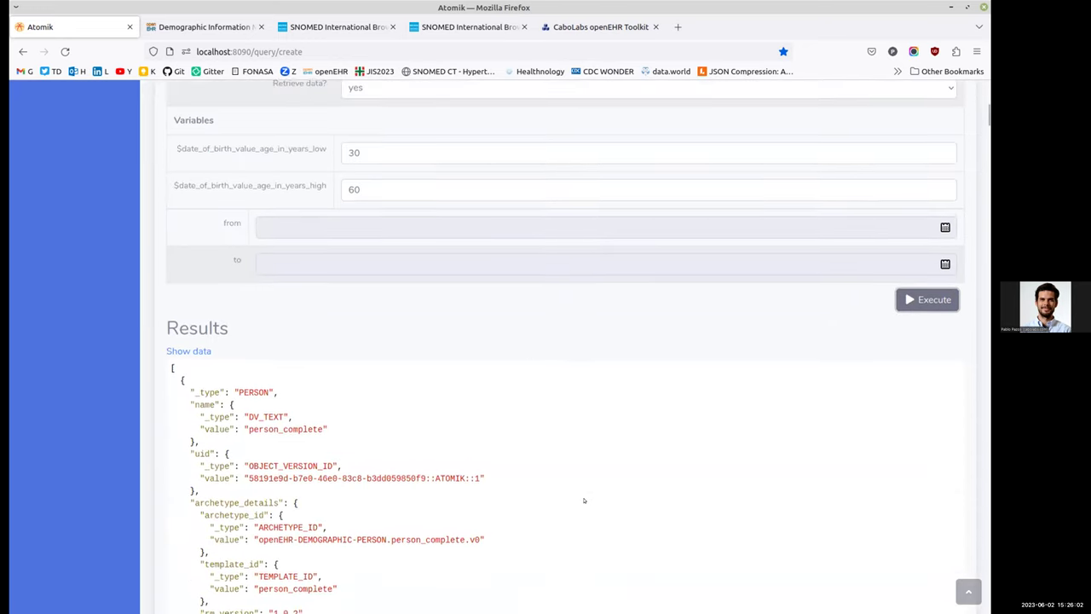
scroll(585, 501, "down", 1)
left_click_drag(282, 331, 554, 415)
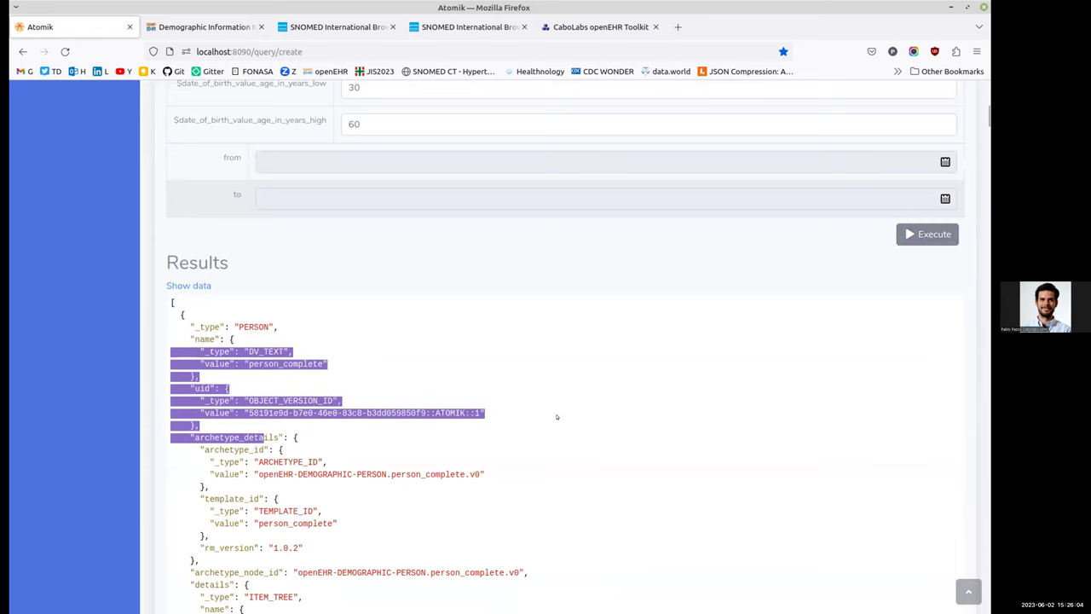
scroll(555, 418, "down", 2)
- Set Retrieve data to no, execute the query again and examine the UID and metadata of the returned persons
scroll(555, 433, "up", 6)
left_click(388, 352)
left_click(388, 394)
scroll(510, 517, "down", 2)
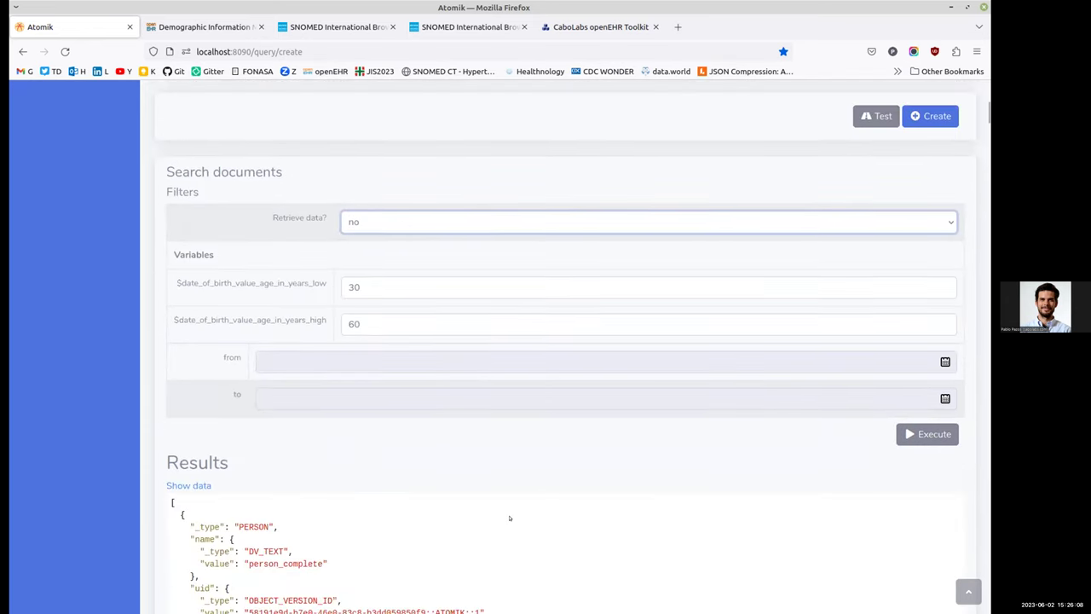
scroll(510, 517, "down", 1)
left_click(938, 367)
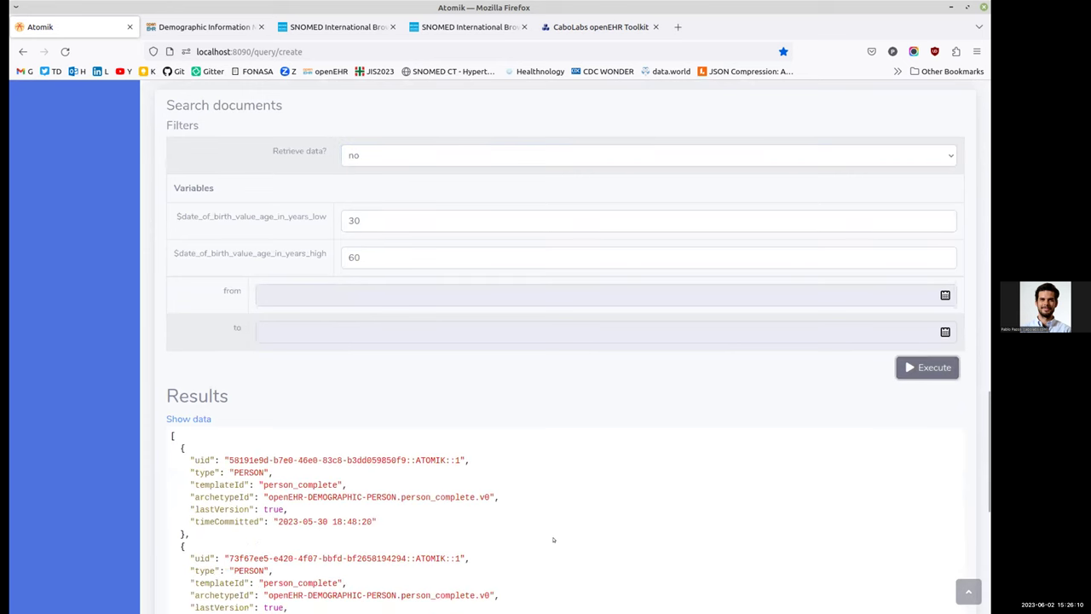
scroll(193, 397, "down", 2)
left_click_drag(183, 319, 239, 397)
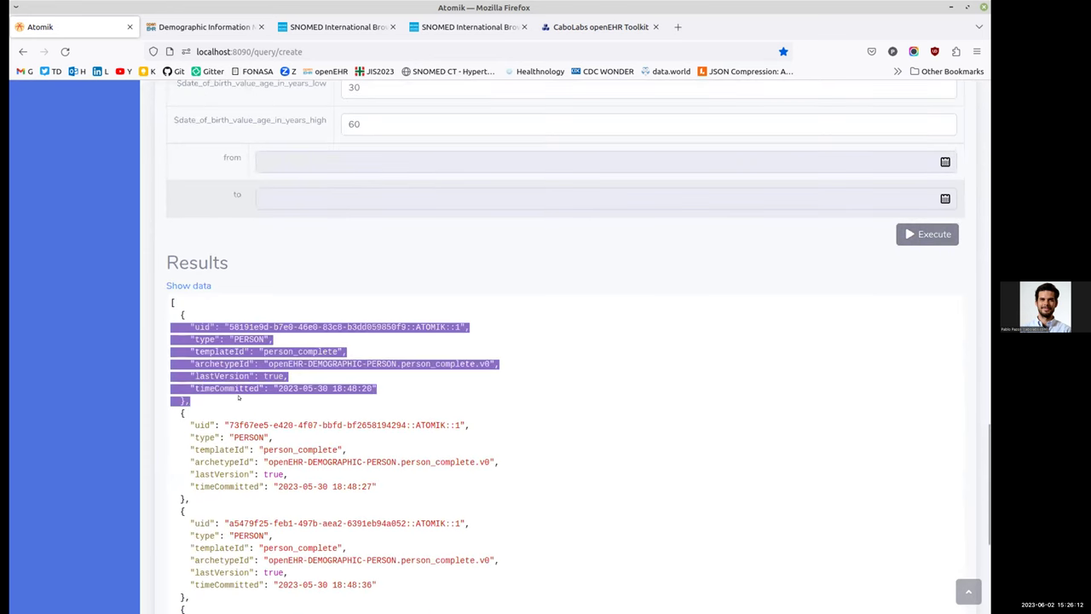
left_click(210, 302)
left_click_drag(227, 327, 461, 326)
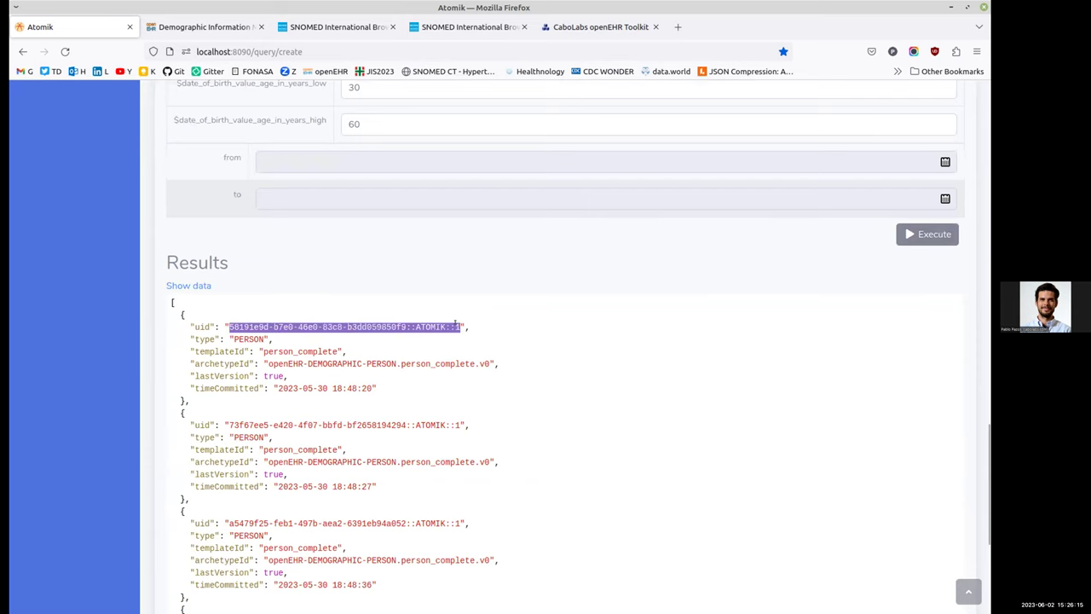
left_click(396, 333)
scroll(417, 345, "down", 3)
- Change the query type to party_relationship, accepting the deletion of the current criteria
scroll(442, 363, "up", 15)
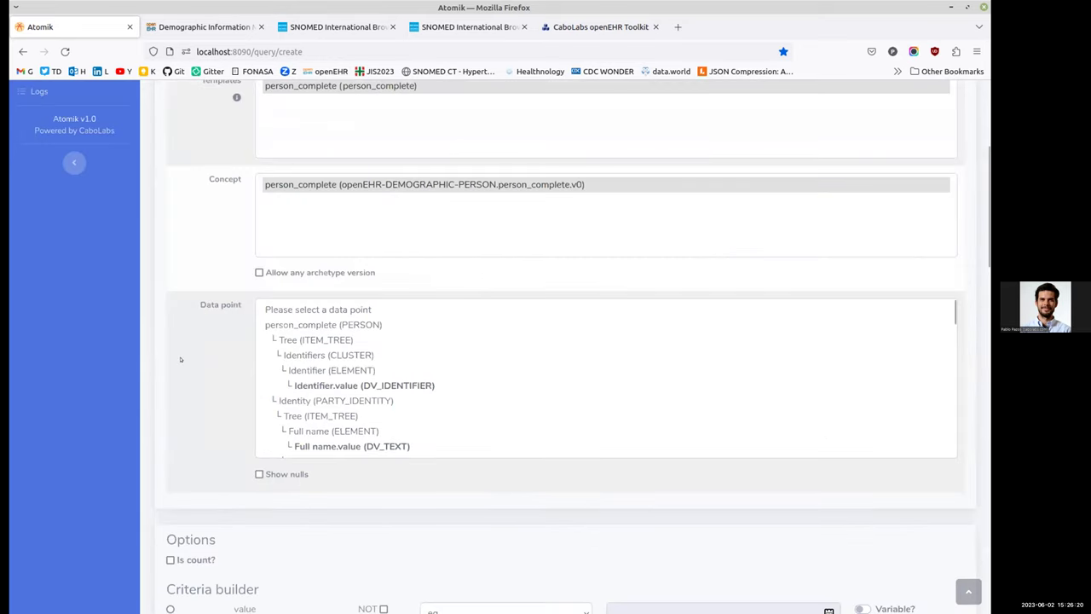
scroll(180, 359, "up", 3)
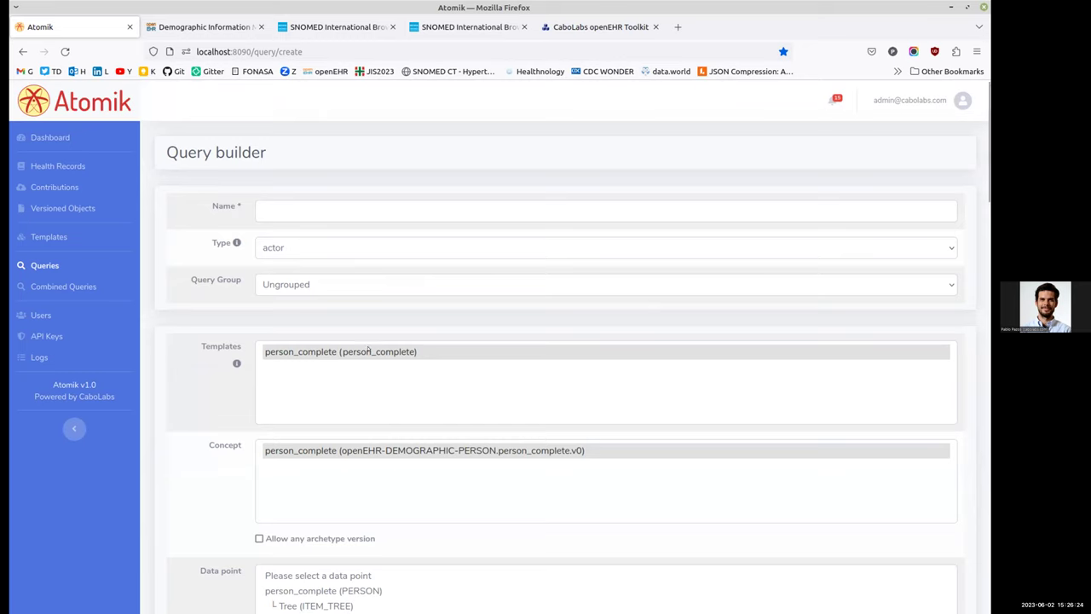
left_click(286, 248)
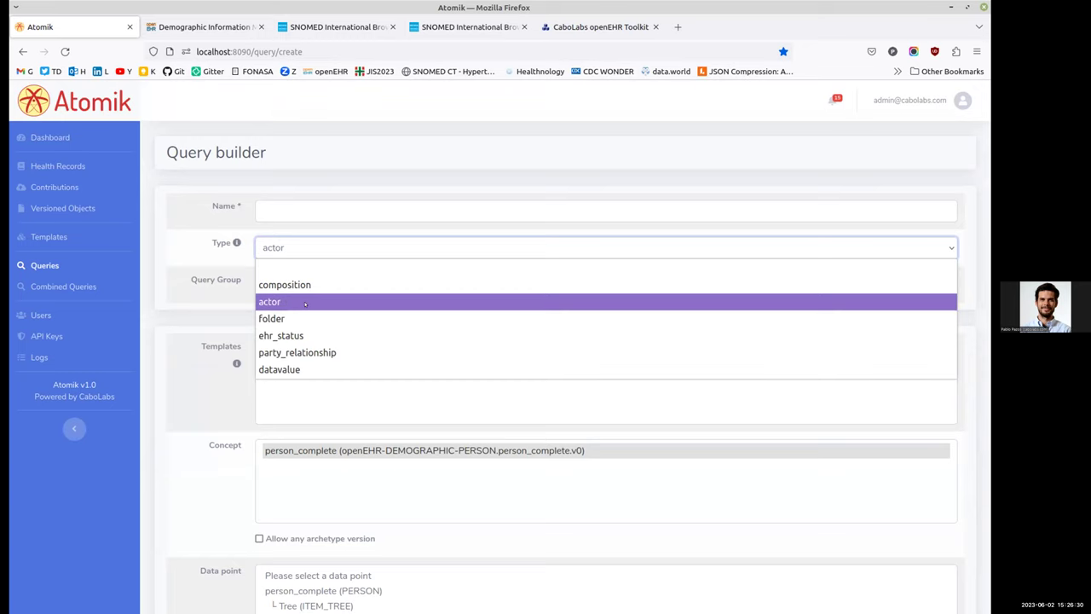
left_click(312, 353)
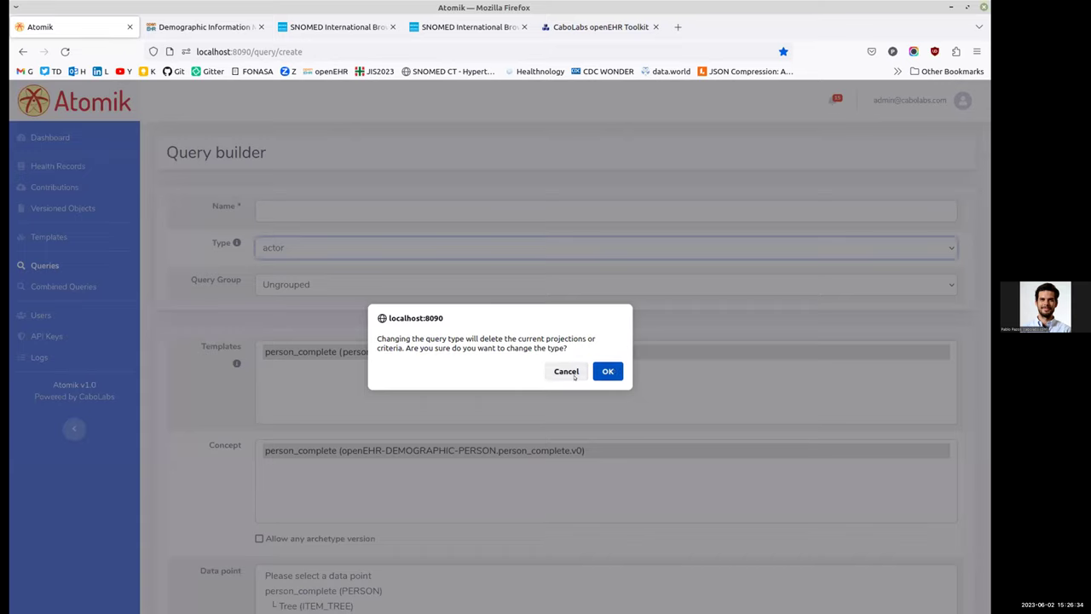
left_click(608, 370)
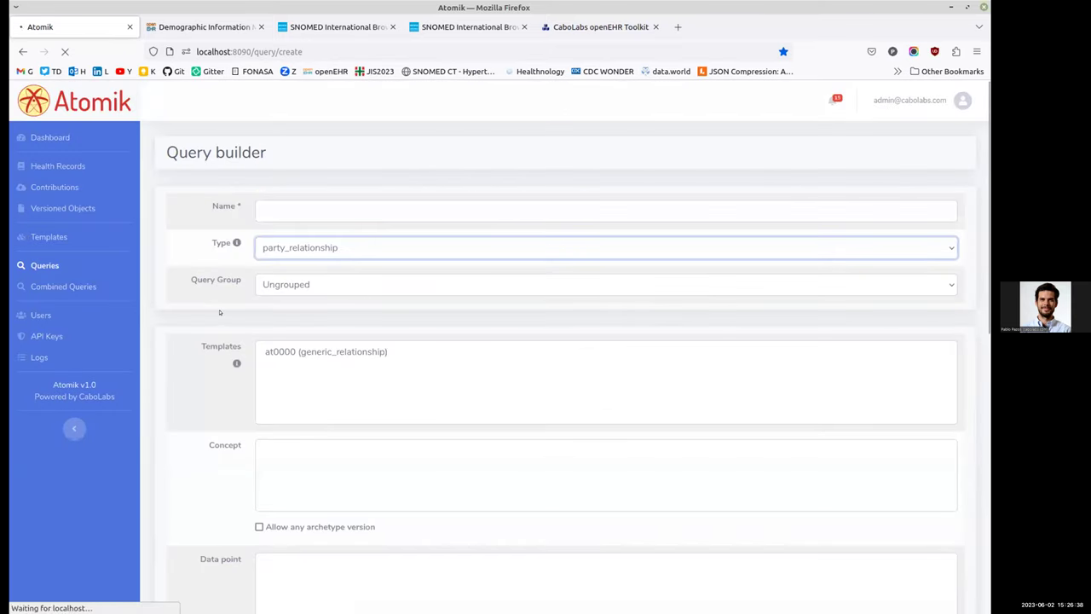
left_click(305, 247)
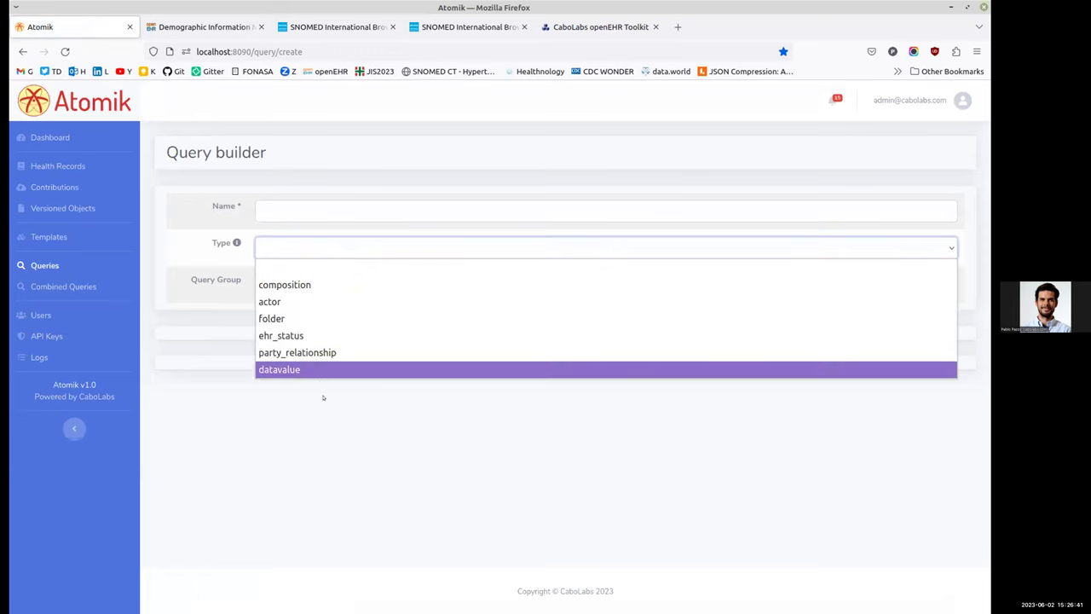
left_click(314, 352)
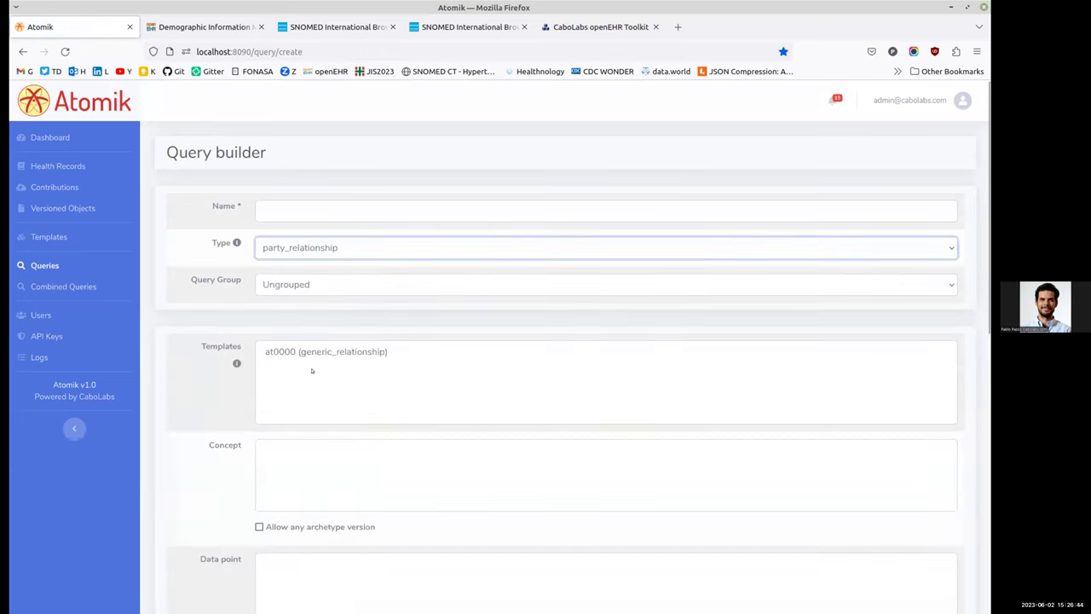
- Choose the relationship type.value data point under the generic relationship concept of the generic_relationship template
scroll(189, 344, "down", 1)
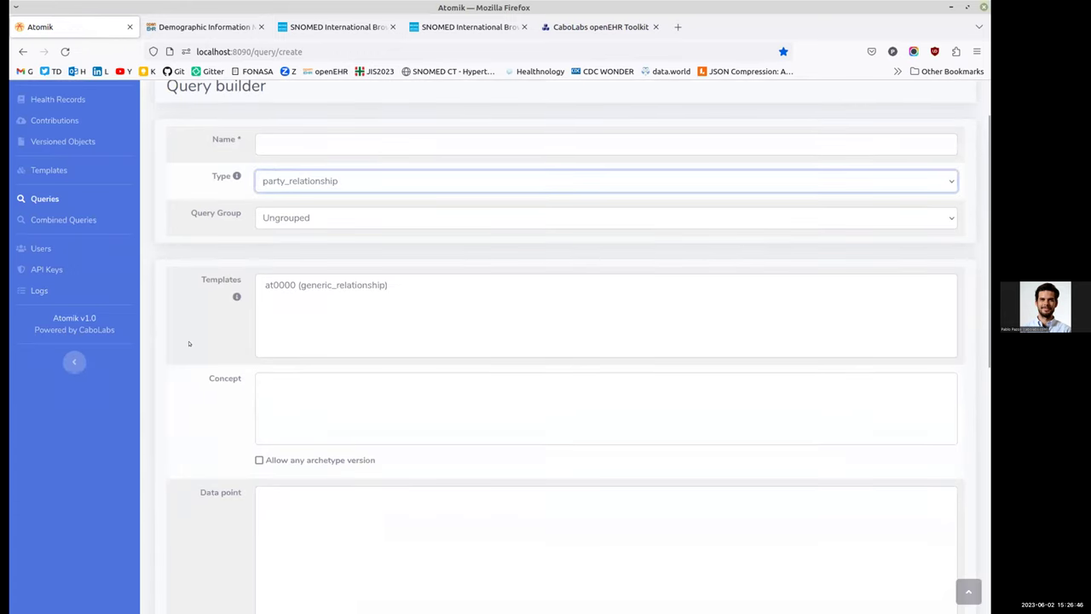
scroll(189, 343, "down", 1)
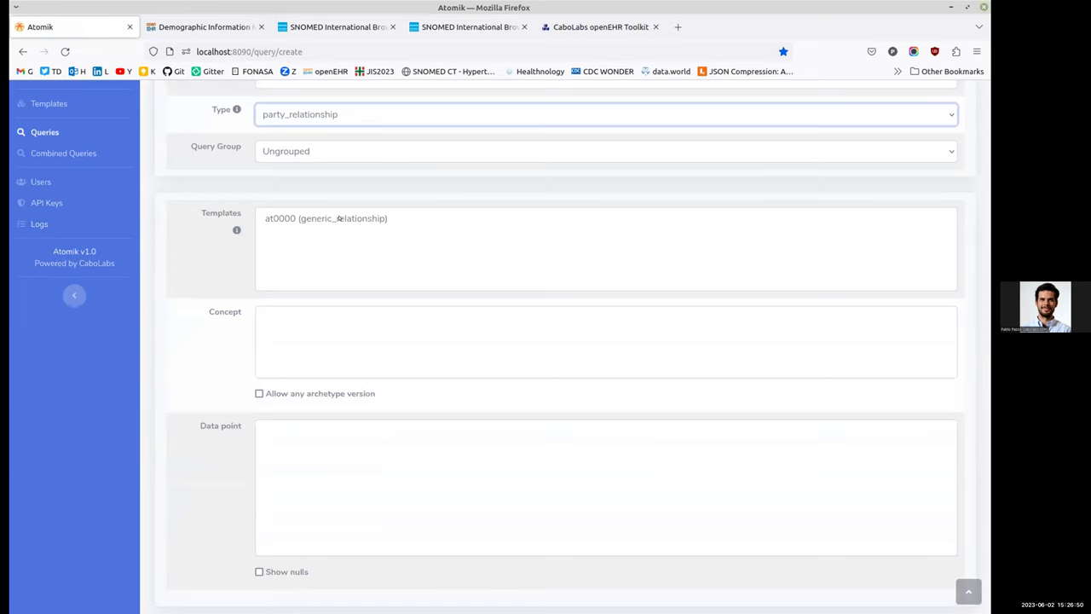
left_click(339, 218)
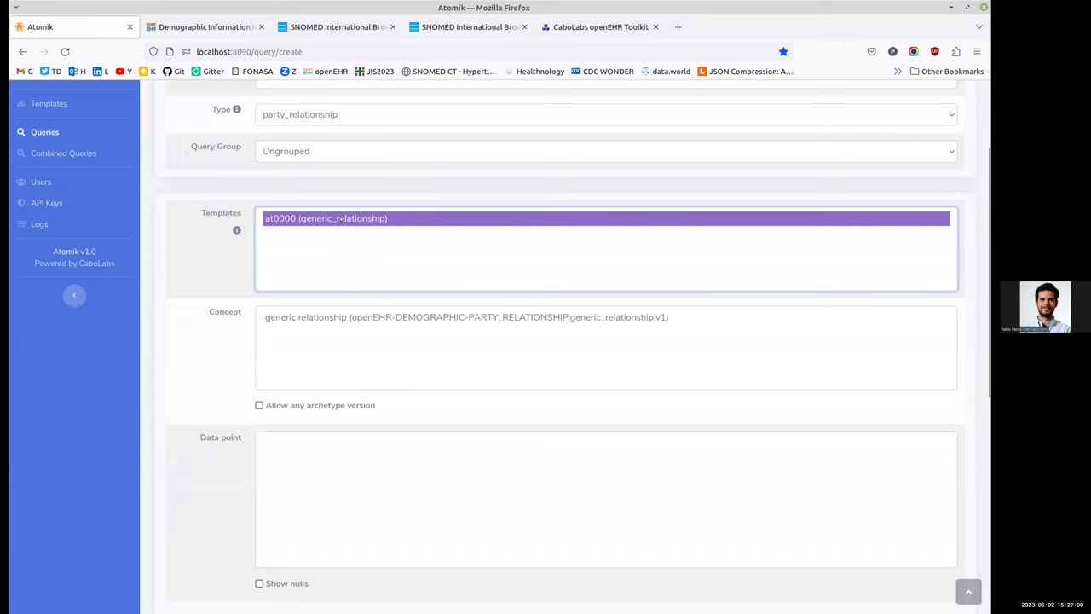
left_click(461, 316)
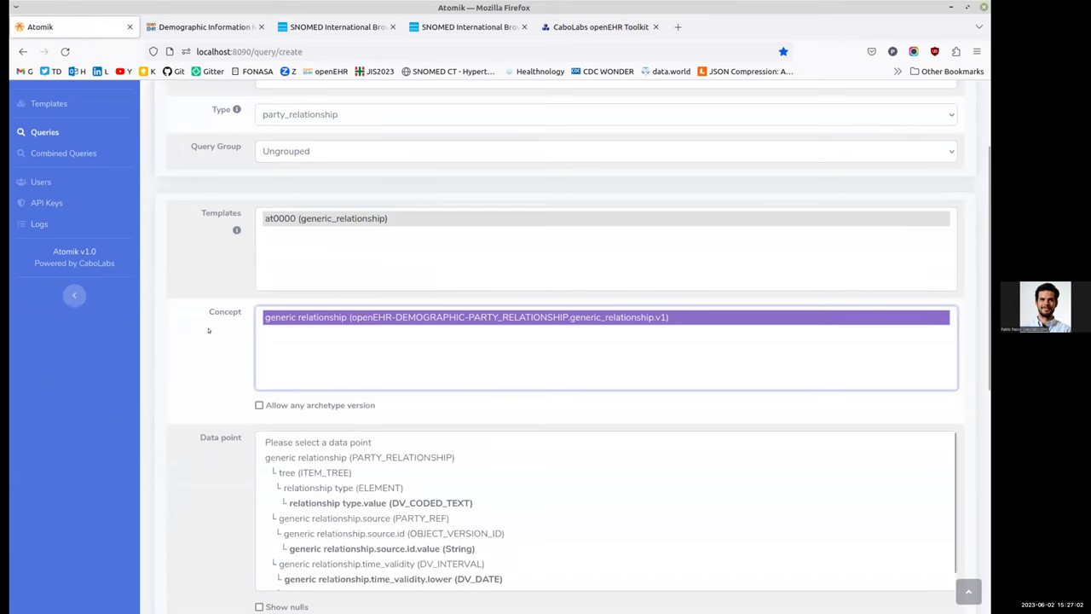
scroll(451, 396, "down", 3)
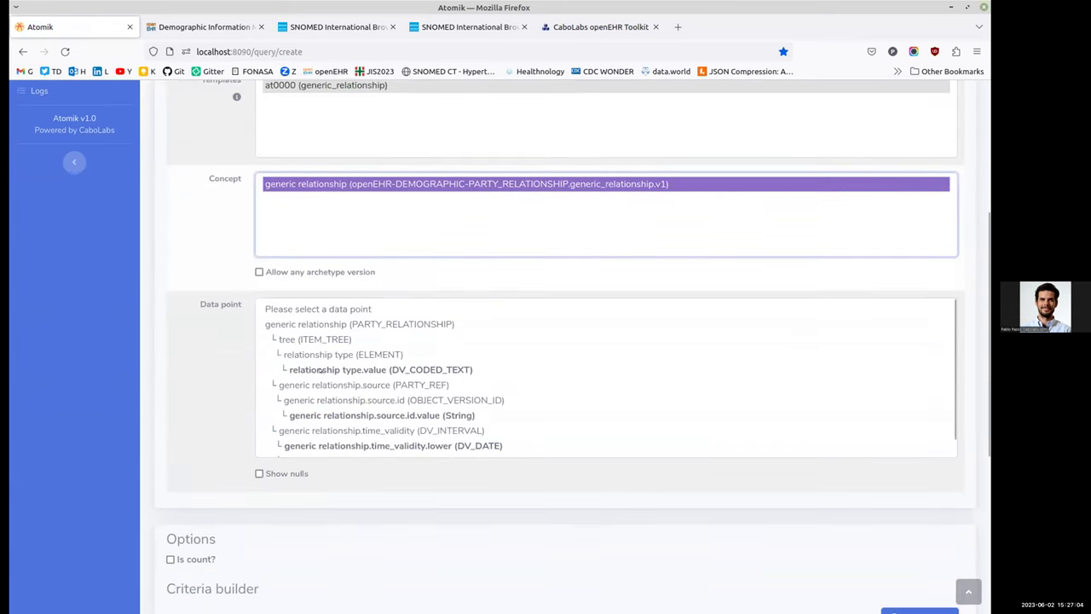
left_click(347, 369)
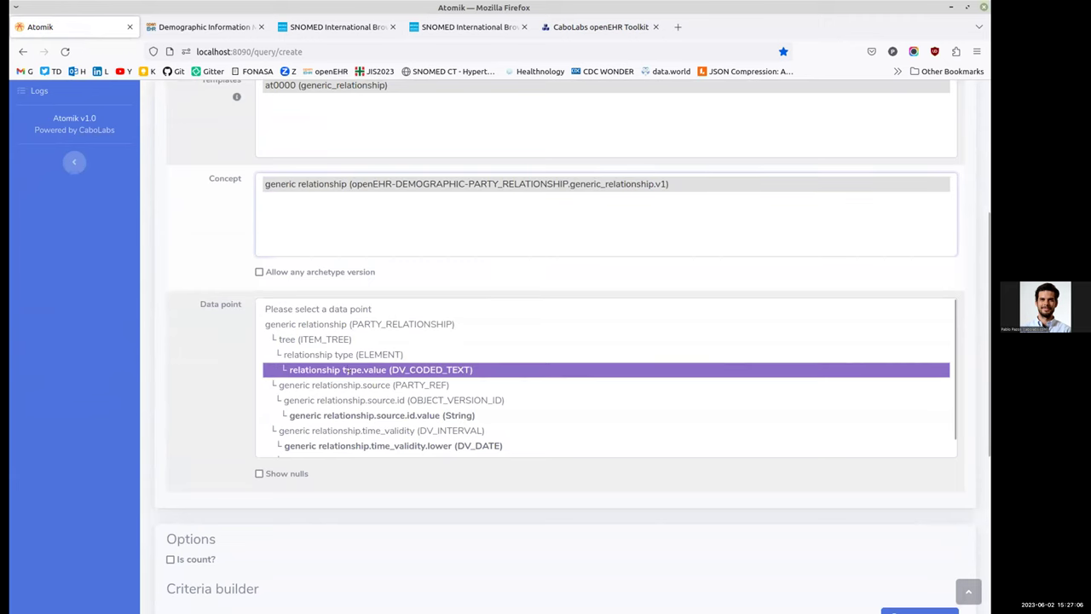
- Set the operator of the code criterion for the relationship type to in_snomed_exp
scroll(179, 332, "down", 5)
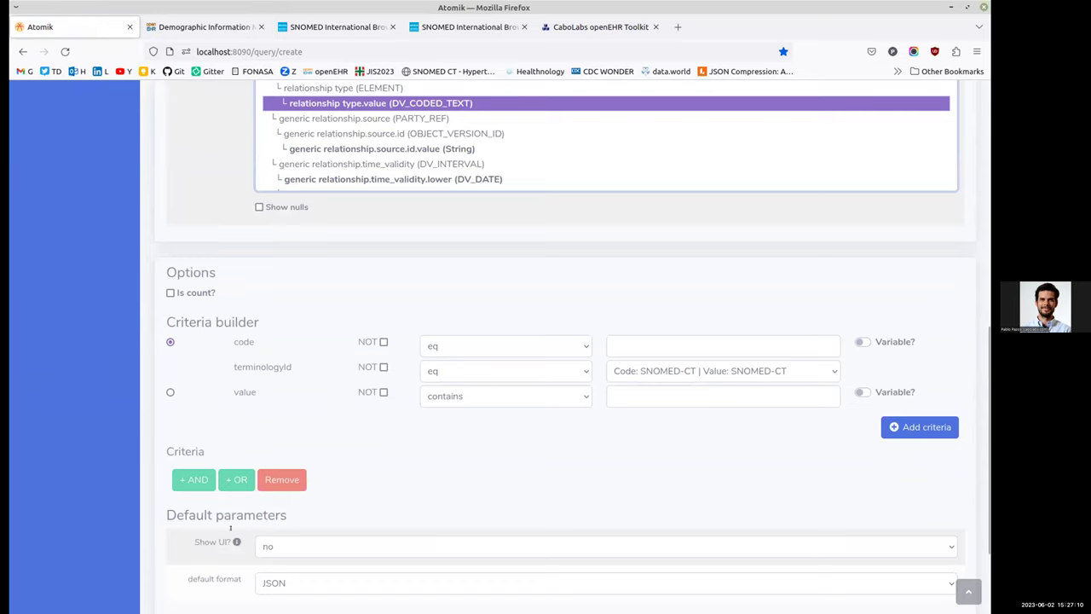
left_click(461, 346)
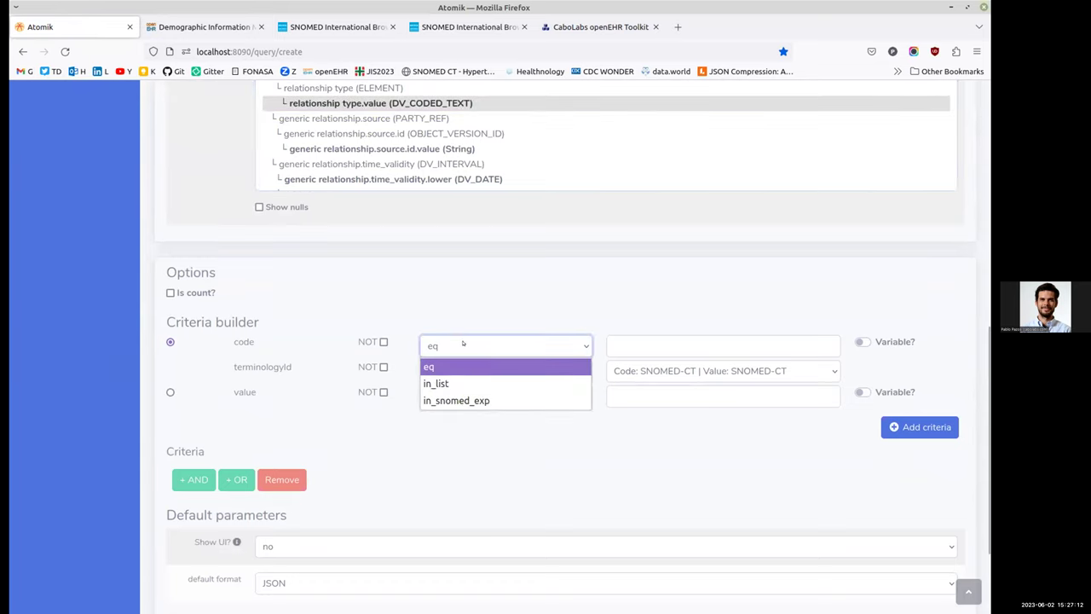
left_click(455, 401)
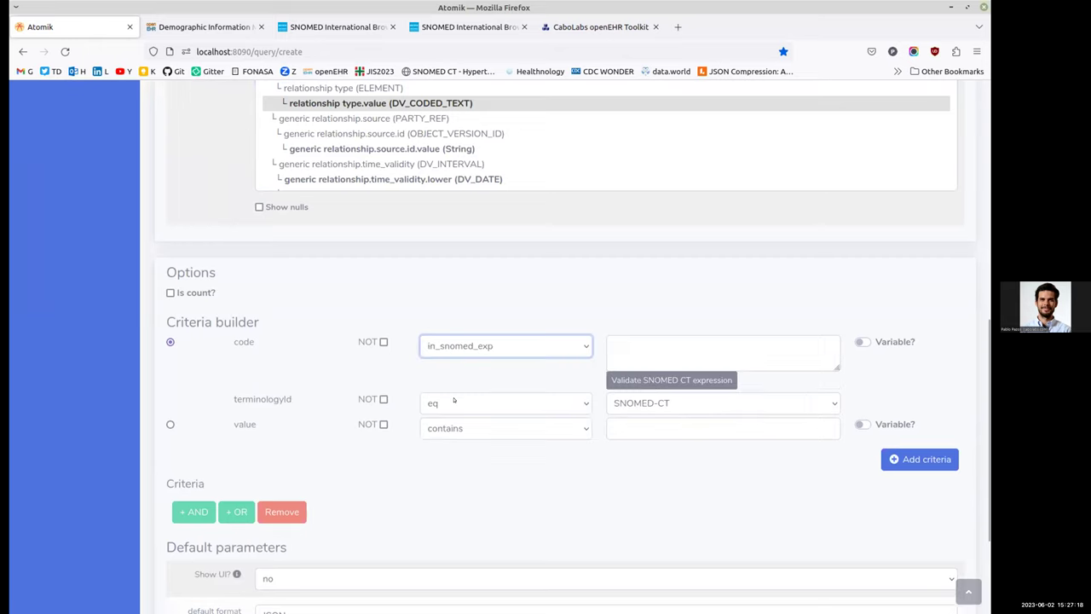
- Copy the Blood relative concept from the SNOMED CT Browser and enter "<< 125679009 | Blood relative (person) |" as the code expression in Atomik
left_click(612, 344)
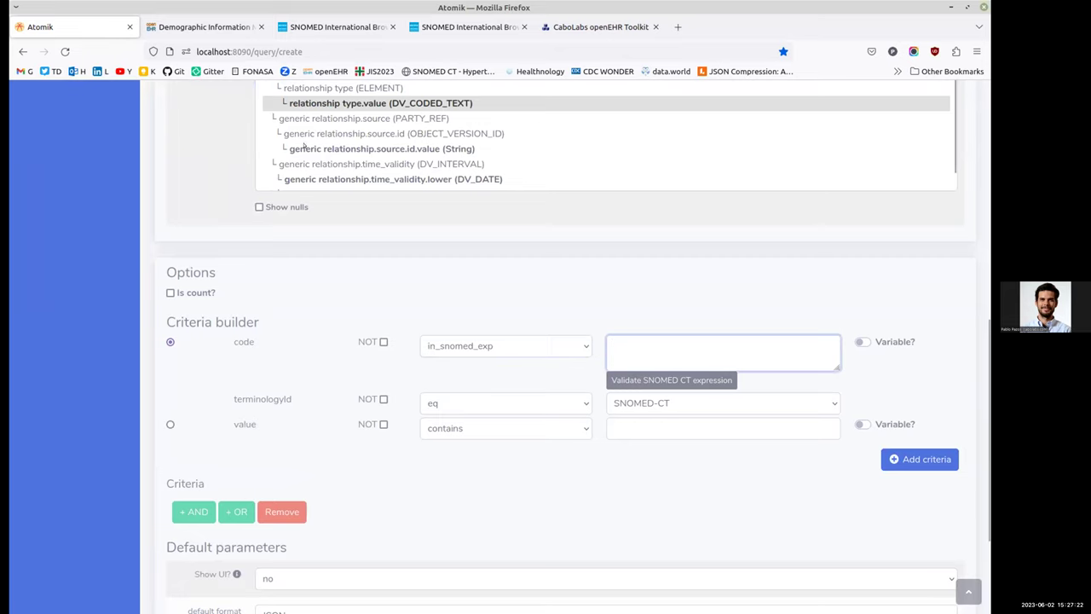
left_click(340, 25)
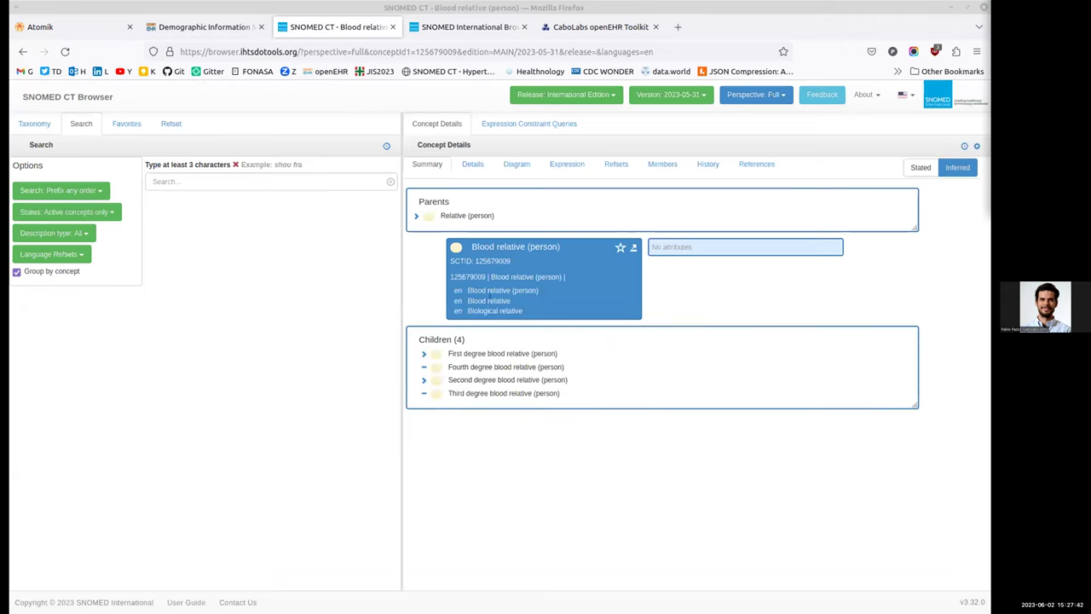
left_click(493, 277)
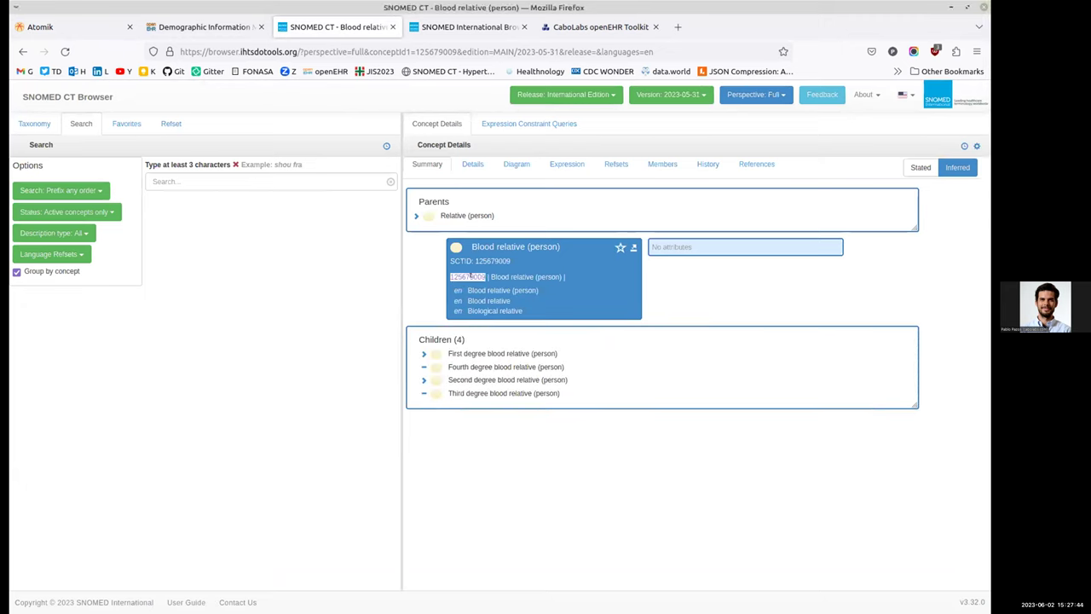
triple_click(472, 277)
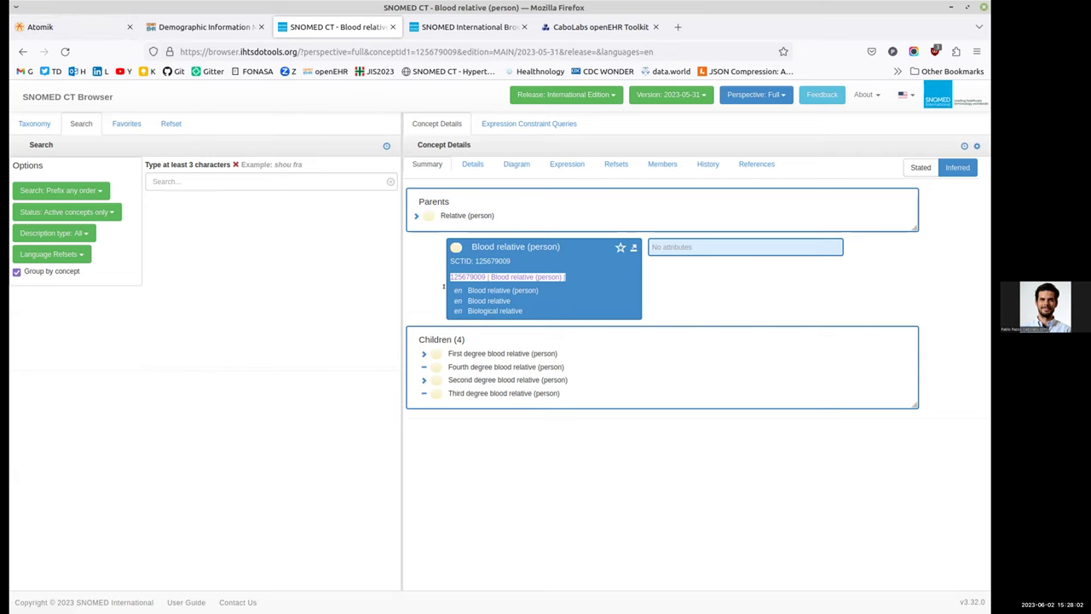
left_click(87, 23)
type("<< 125679009 | Blood relative (person) |")
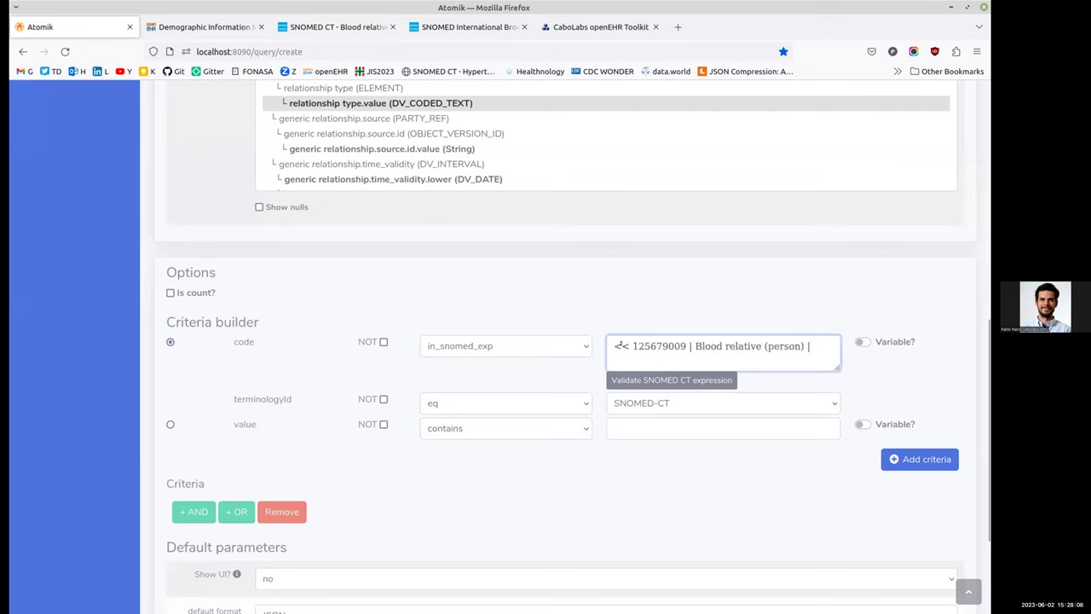
- Review the operator, concept code and term of the Blood relative expression, and validate the SNOMED CT expression
left_click_drag(624, 341, 602, 332)
double_click(667, 342)
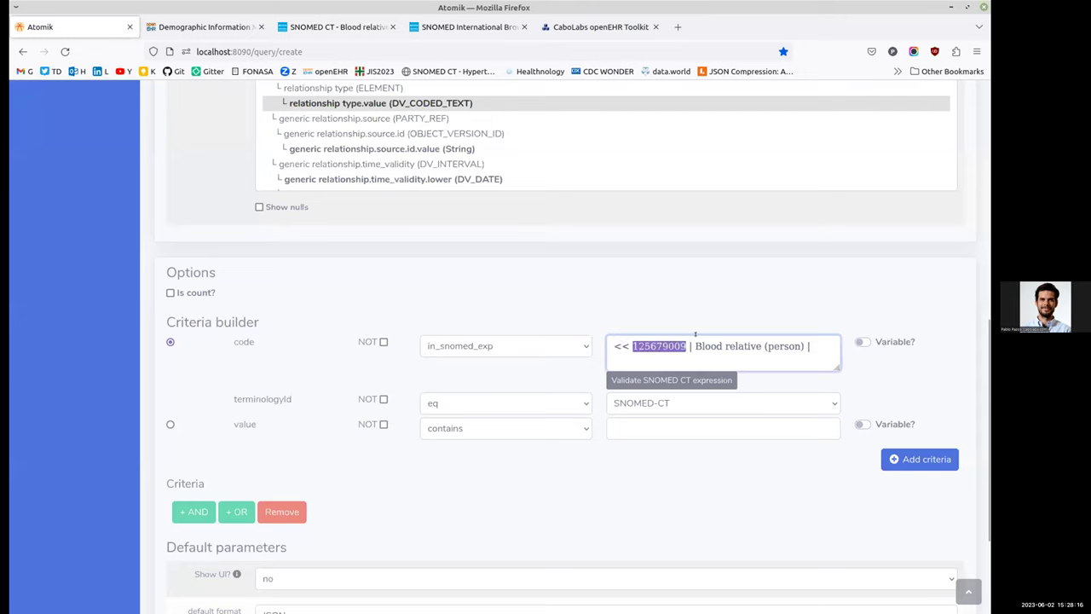
left_click_drag(702, 346, 746, 348)
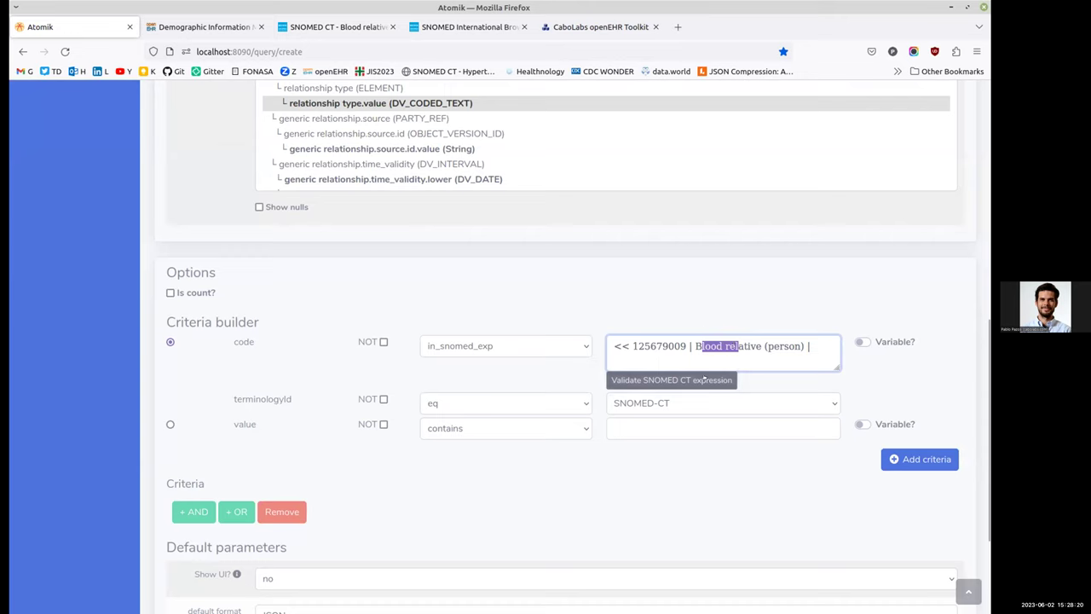
left_click(699, 379)
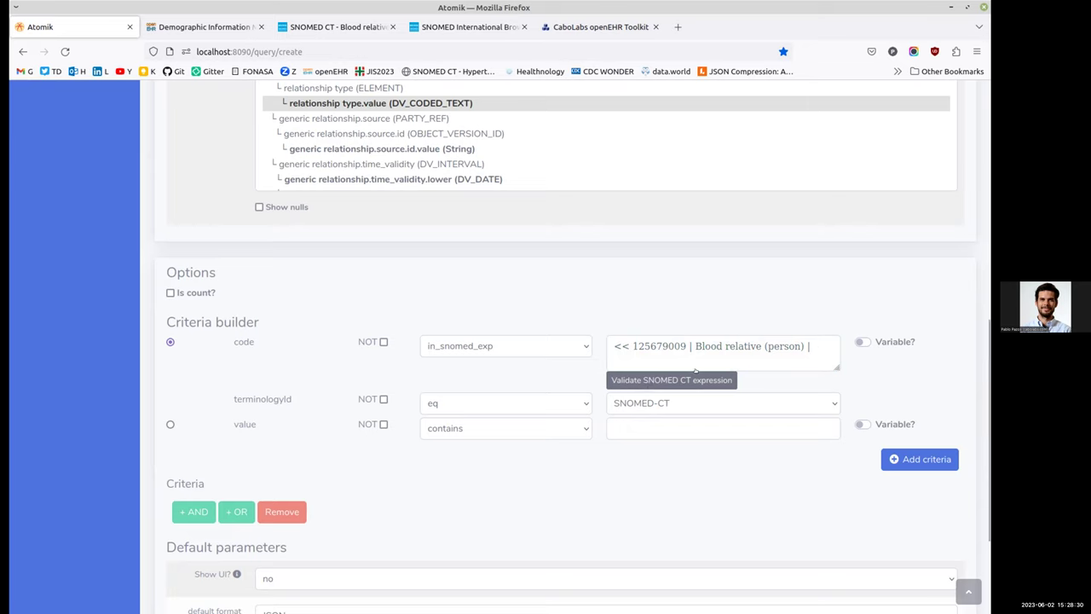
left_click(696, 375)
- Validate "xxx" as a test SNOMED CT expression for the code criterion, and restore "<< 125679009 | Blood relative (person) |"
left_click_drag(810, 346, 604, 341)
key("ctrl+c")
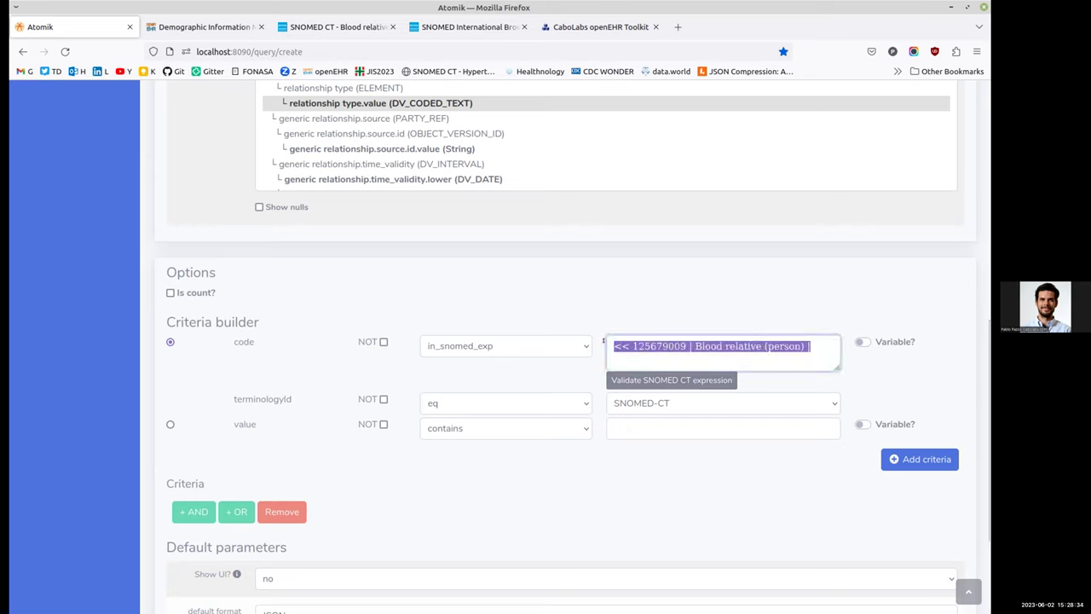
key("BackSpace")
type("xxx")
left_click(664, 373)
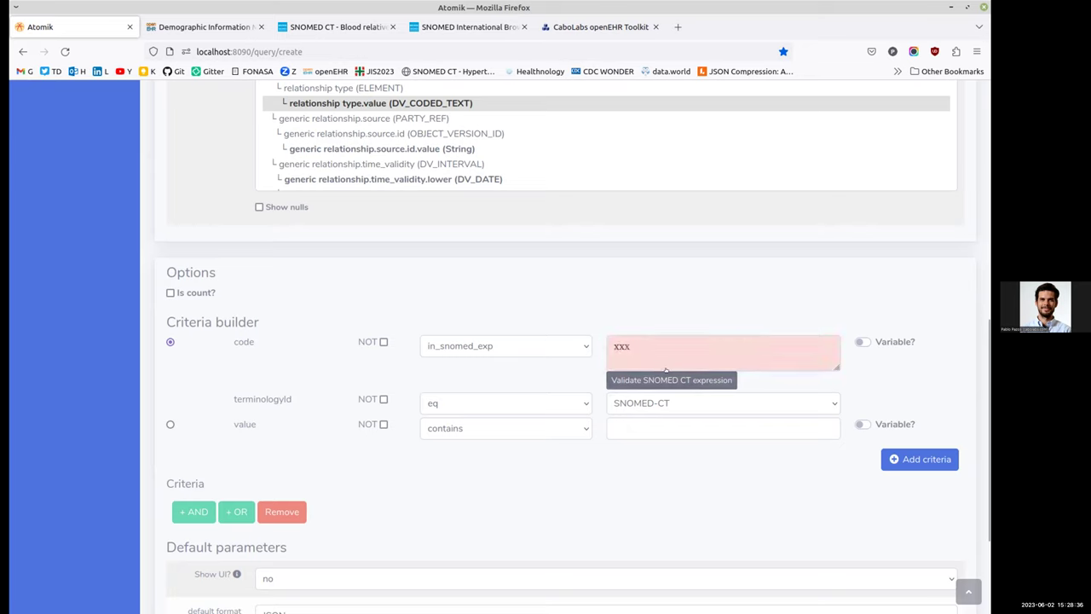
double_click(649, 341)
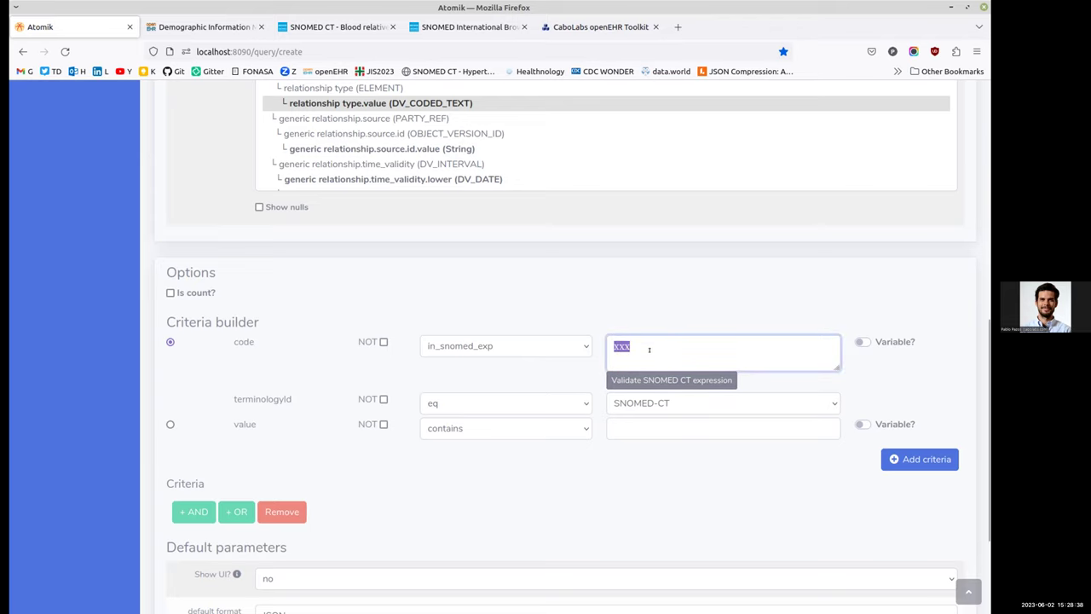
key("ctrl+v")
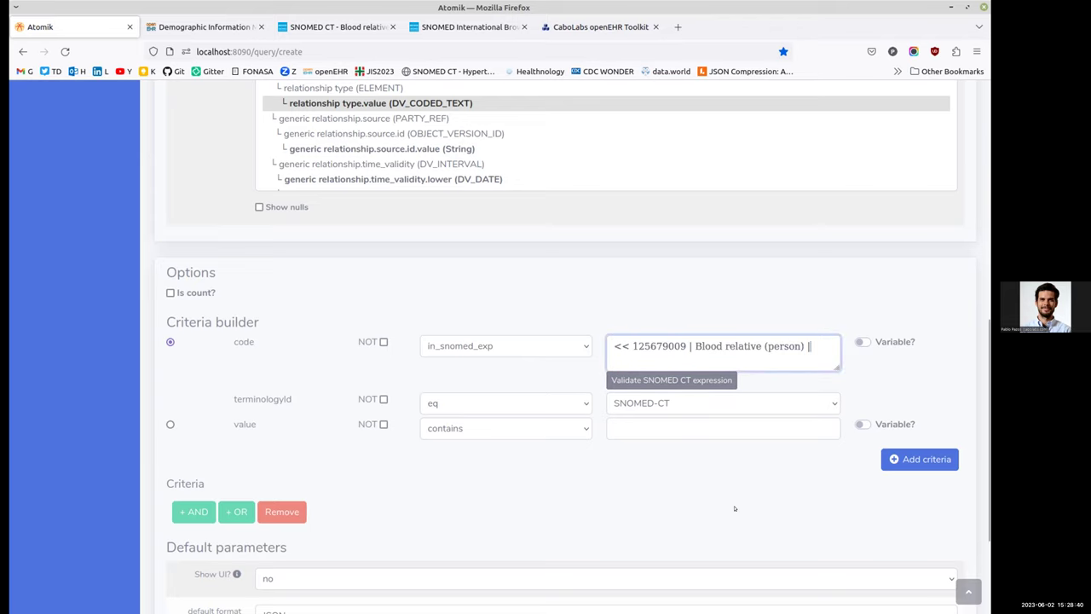
- Add the relationship type criterion with the in_snomed_exp Blood relative code expression and SNOMED-CT terminology to the query
scroll(734, 508, "down", 2)
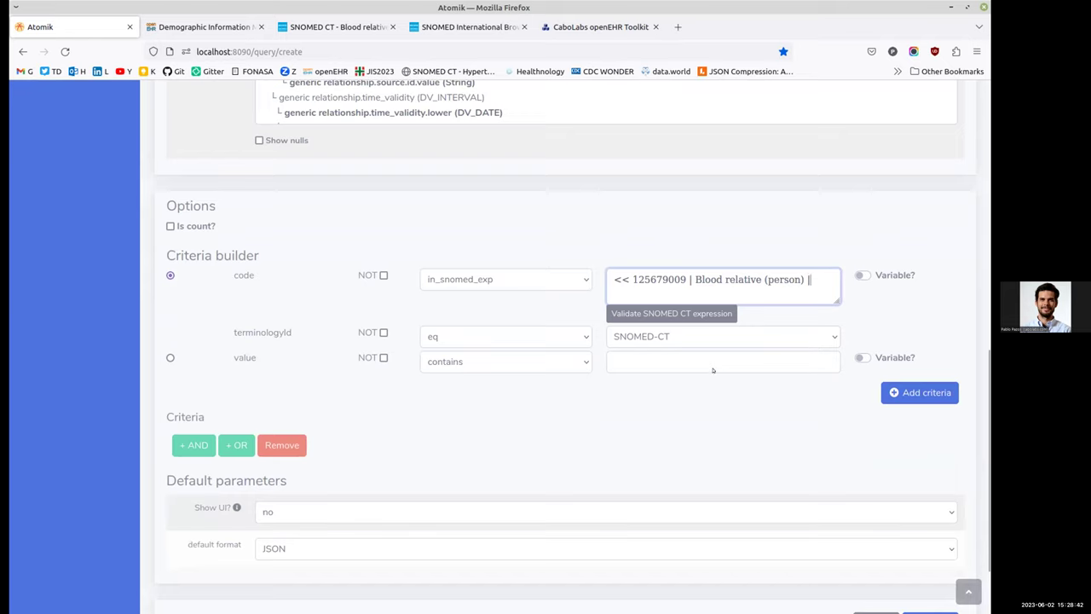
scroll(847, 424, "down", 2)
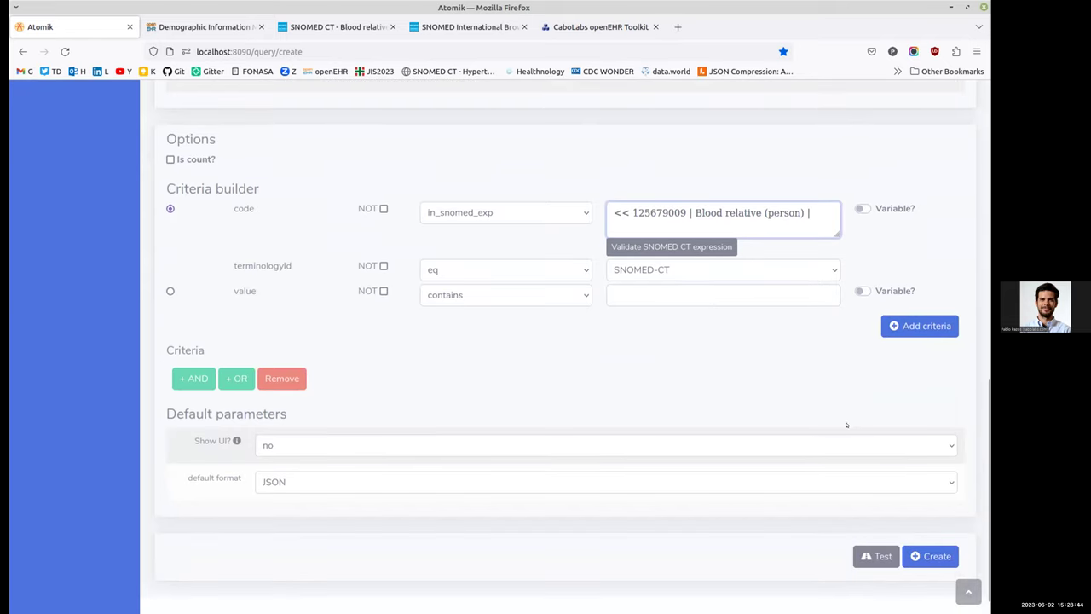
triple_click(659, 212)
left_click(919, 325)
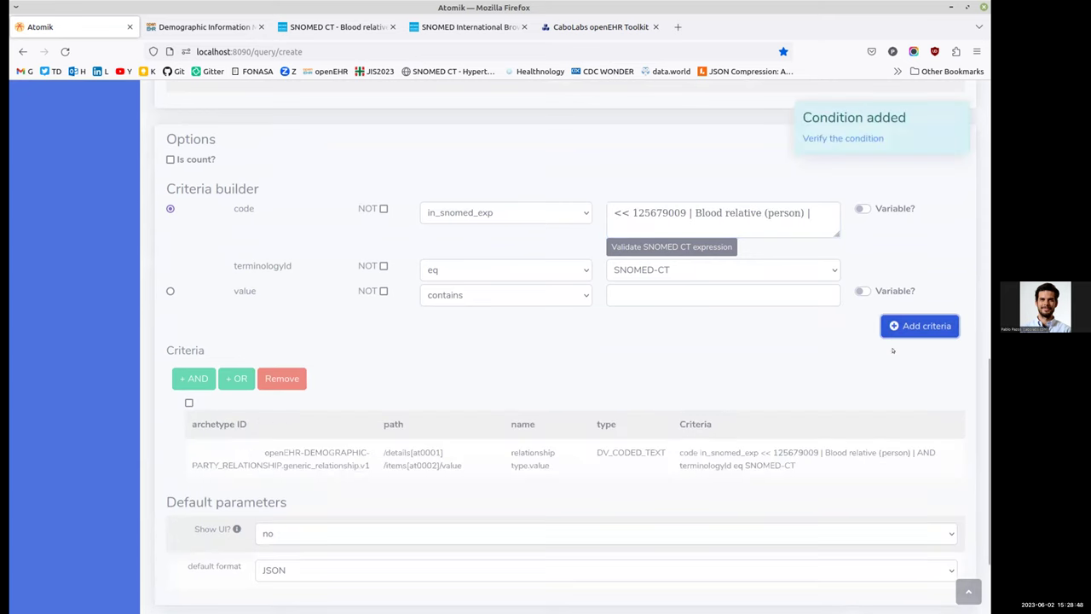
- Review the archetype ID, path, name, type and SNOMED CT expression of the added condition
scroll(508, 481, "down", 3)
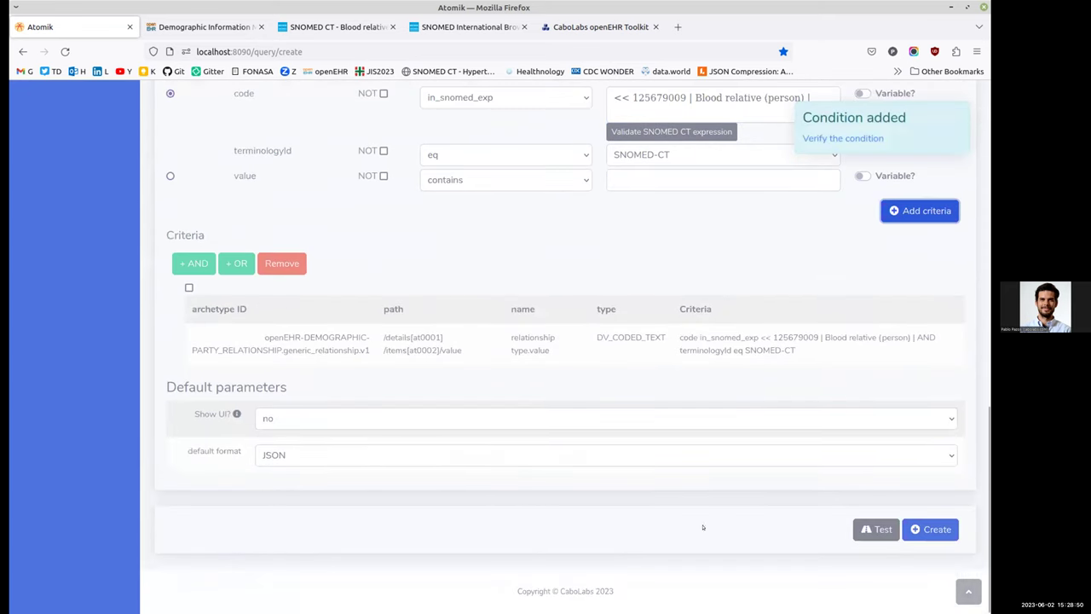
double_click(422, 348)
left_click(303, 337)
double_click(397, 337)
double_click(539, 337)
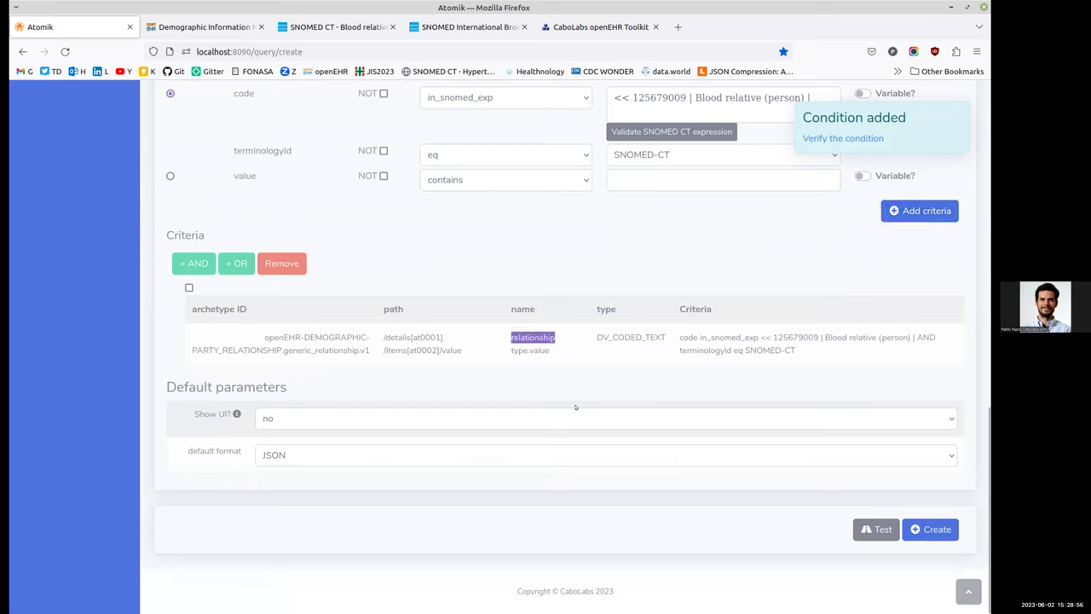
double_click(631, 338)
double_click(687, 338)
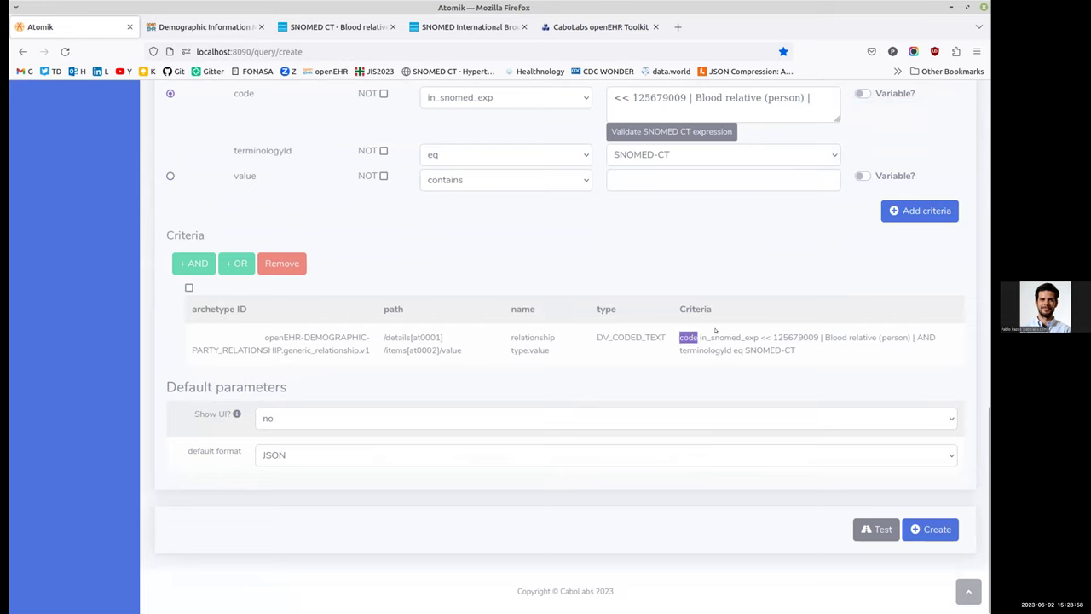
double_click(740, 338)
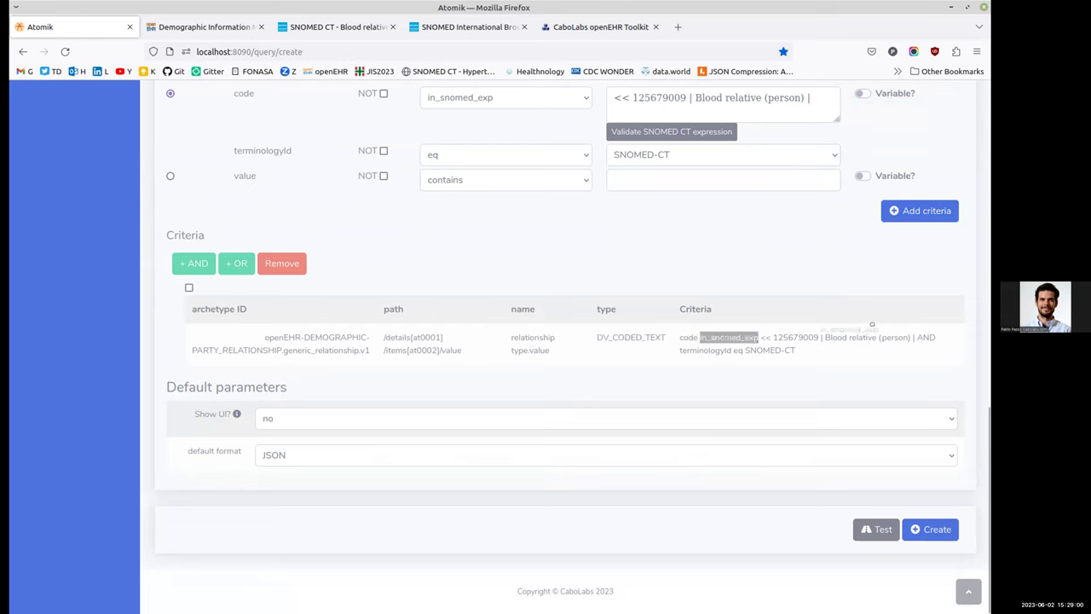
left_click(911, 339)
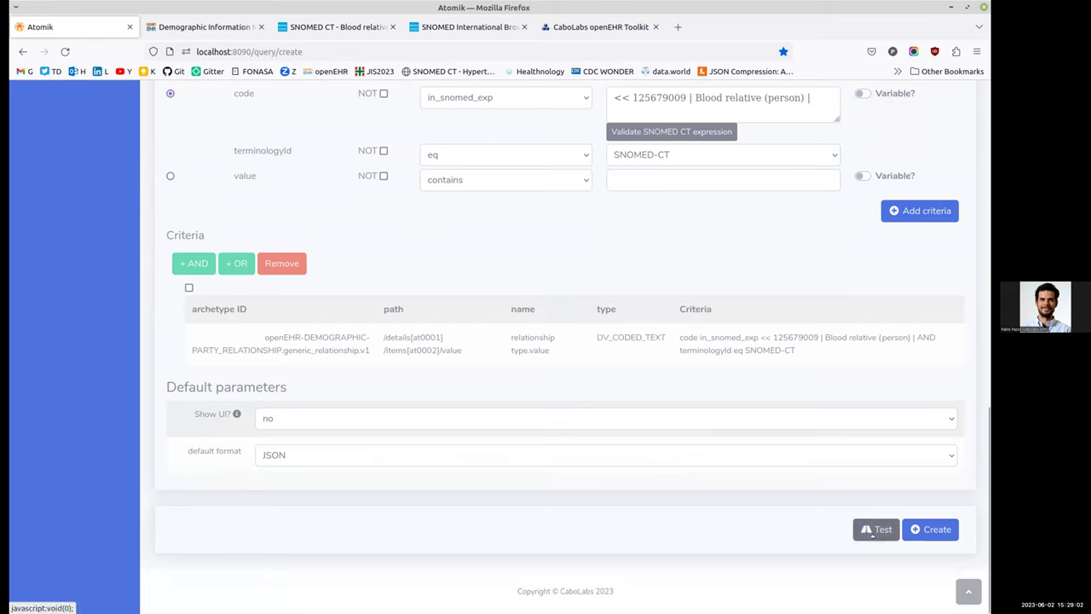
- Test the relationship query by executing the document search without retrieving data
left_click(874, 529)
scroll(715, 521, "down", 3)
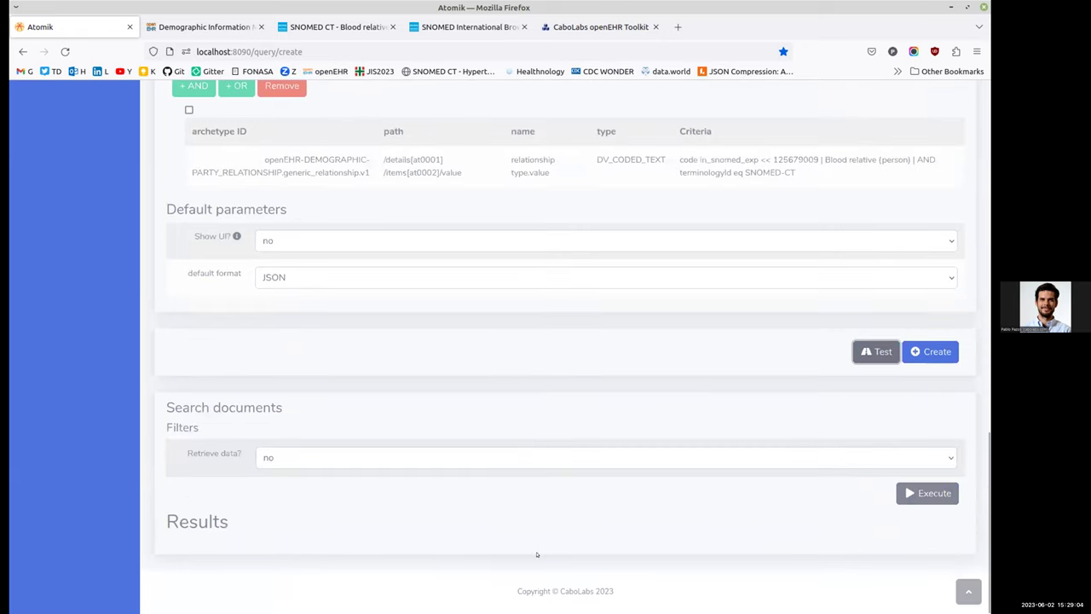
left_click(935, 493)
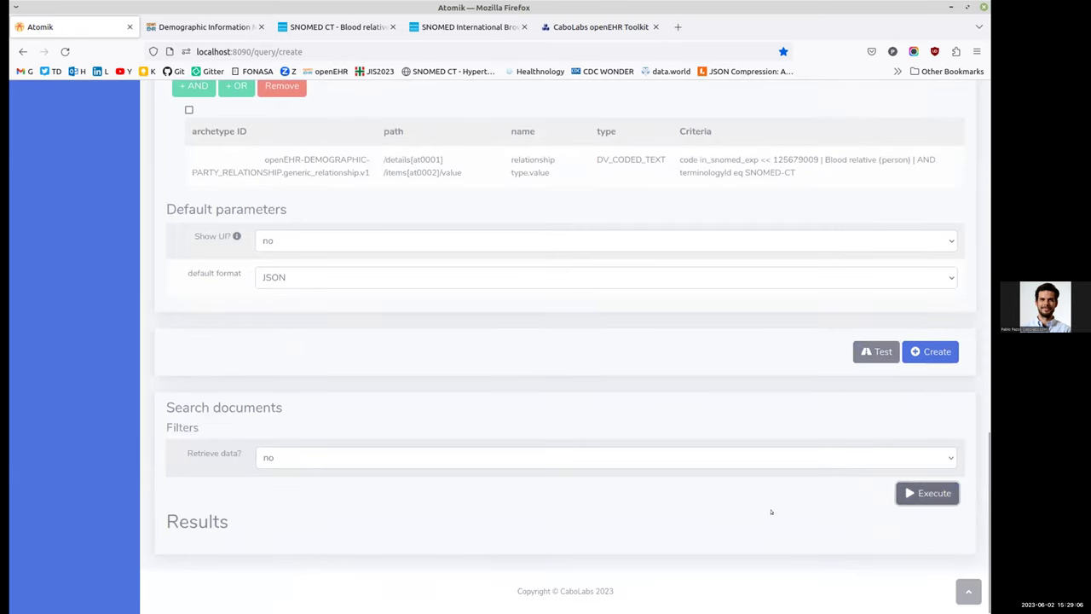
scroll(511, 537, "down", 3)
scroll(432, 556, "down", 3)
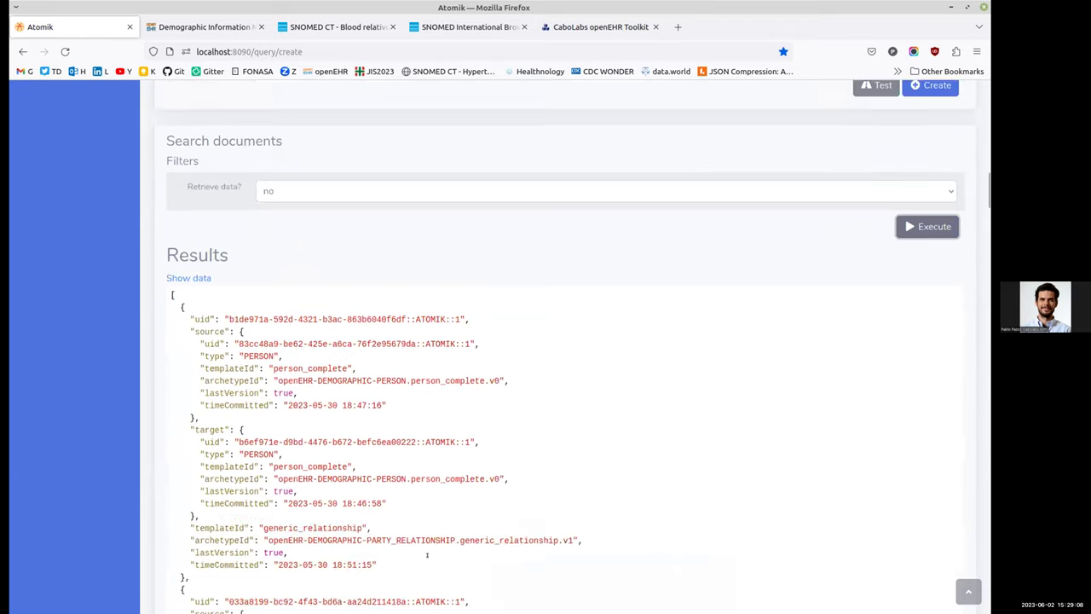
- Set Retrieve data to yes and execute the relationship query again
scroll(470, 445, "up", 2)
left_click(282, 258)
left_click(282, 294)
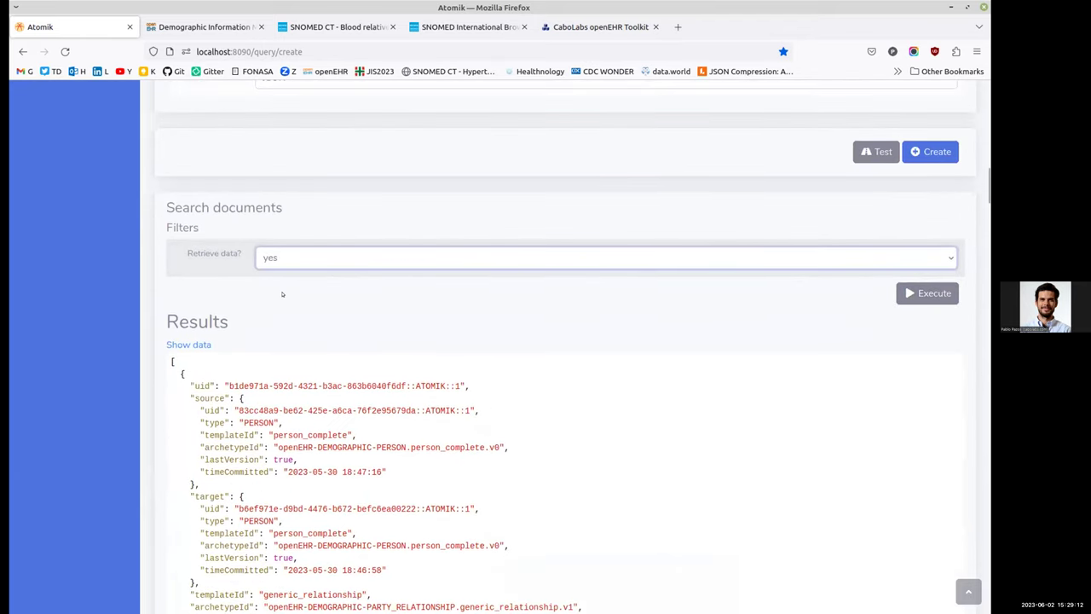
left_click(927, 294)
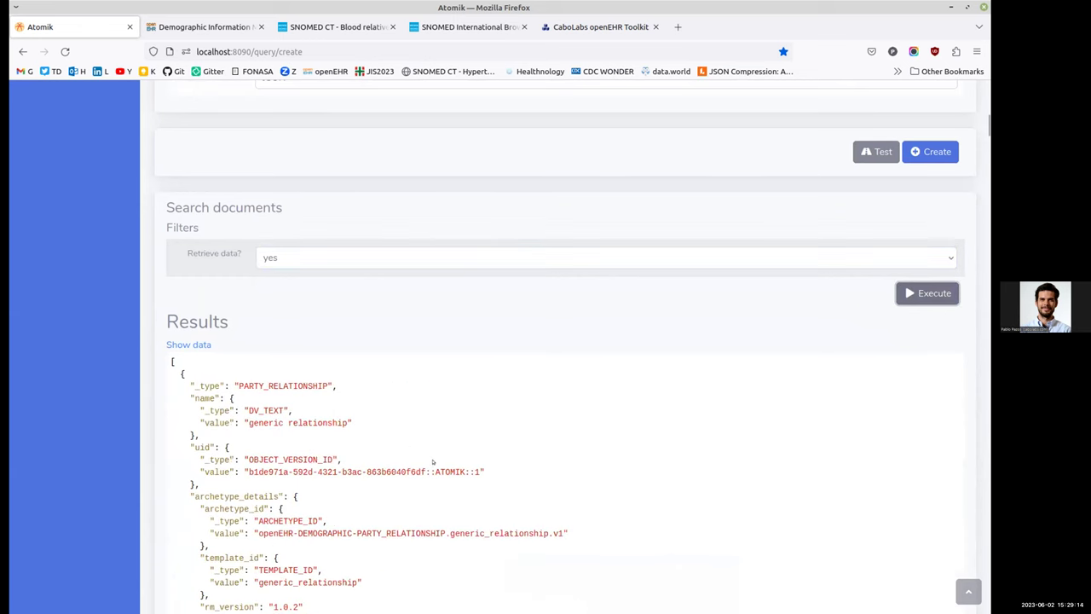
- Examine the first returned party relationship in the JSON results, checking its relationship type, coded value and SNOMED CT code
scroll(538, 499, "down", 3)
left_click_drag(252, 252, 268, 461)
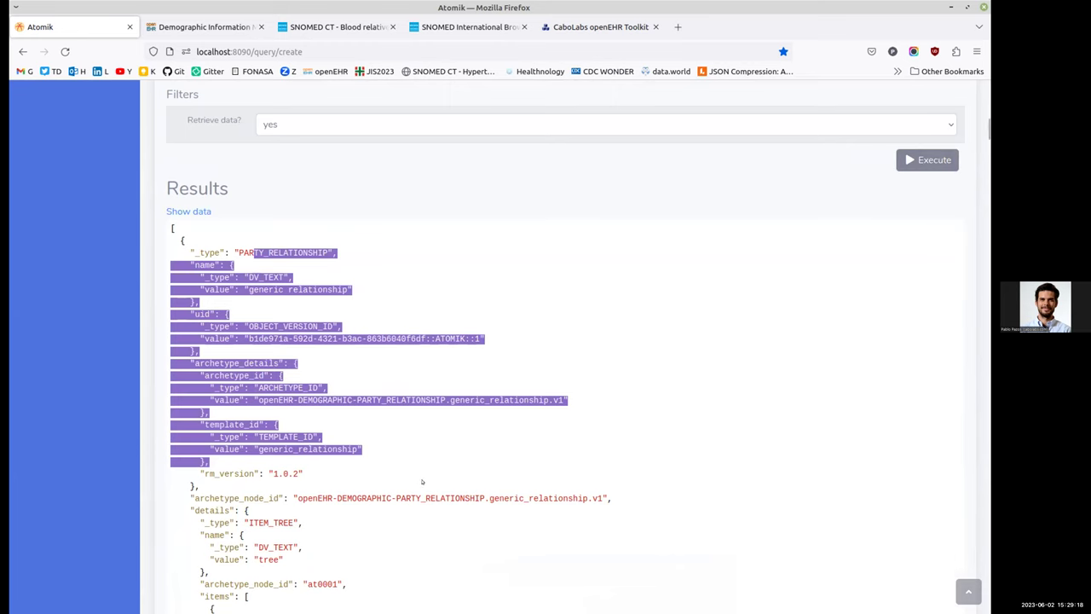
scroll(417, 485, "down", 3)
scroll(413, 490, "down", 1)
left_click(294, 314)
scroll(414, 360, "down", 3)
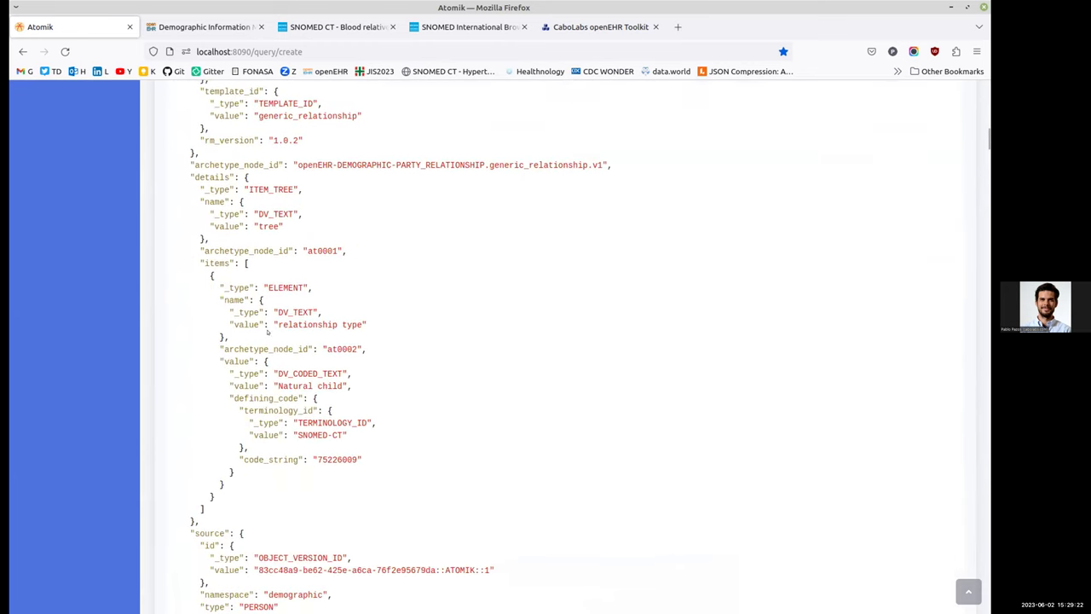
left_click_drag(220, 287, 363, 460)
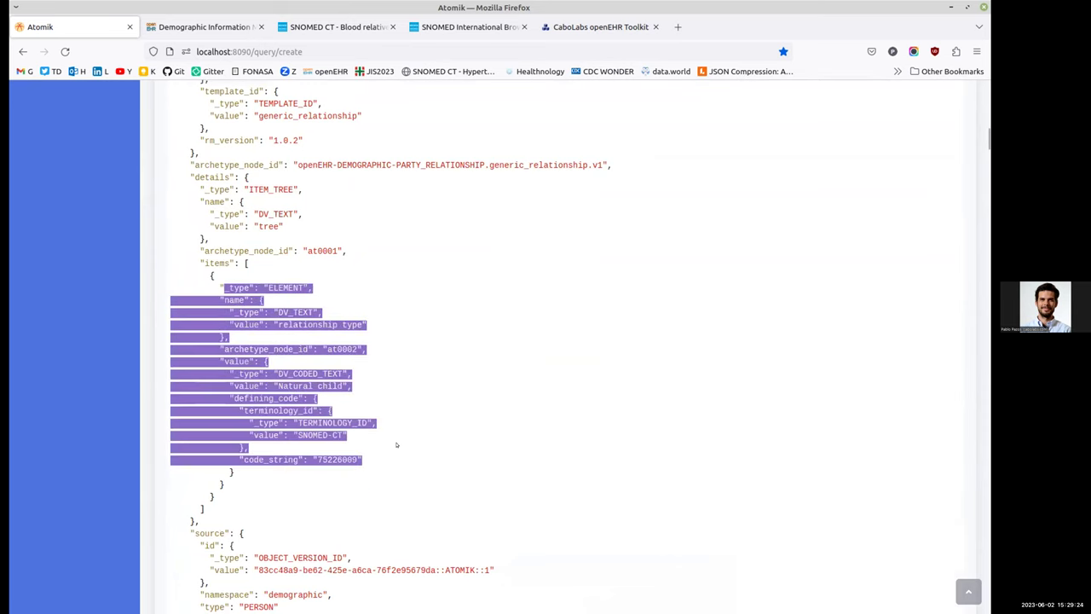
left_click(296, 324)
left_click_drag(296, 324, 360, 325)
left_click(441, 484)
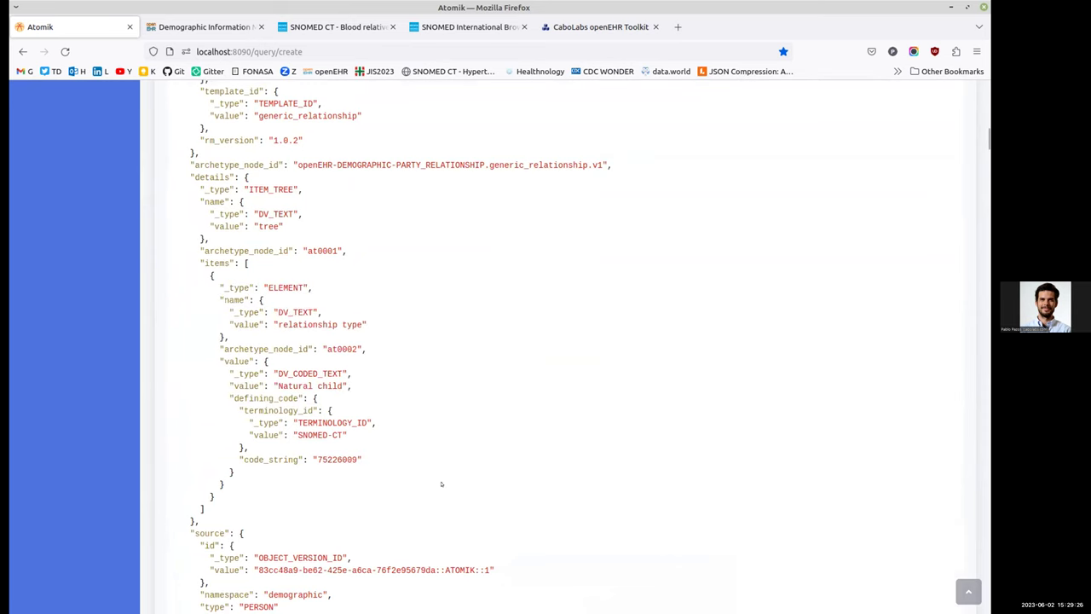
left_click(358, 420)
left_click_drag(283, 373, 322, 385)
double_click(323, 459)
- Examine the concept code and term of the Blood relative expression in the code criterion against the added condition
scroll(572, 433, "up", 15)
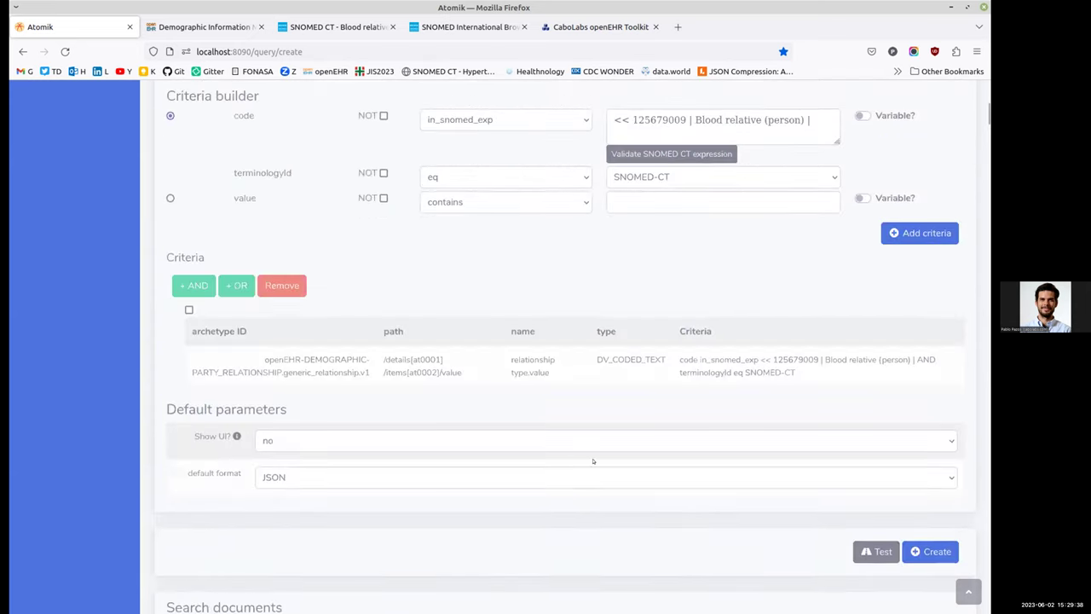
scroll(593, 461, "up", 1)
double_click(648, 175)
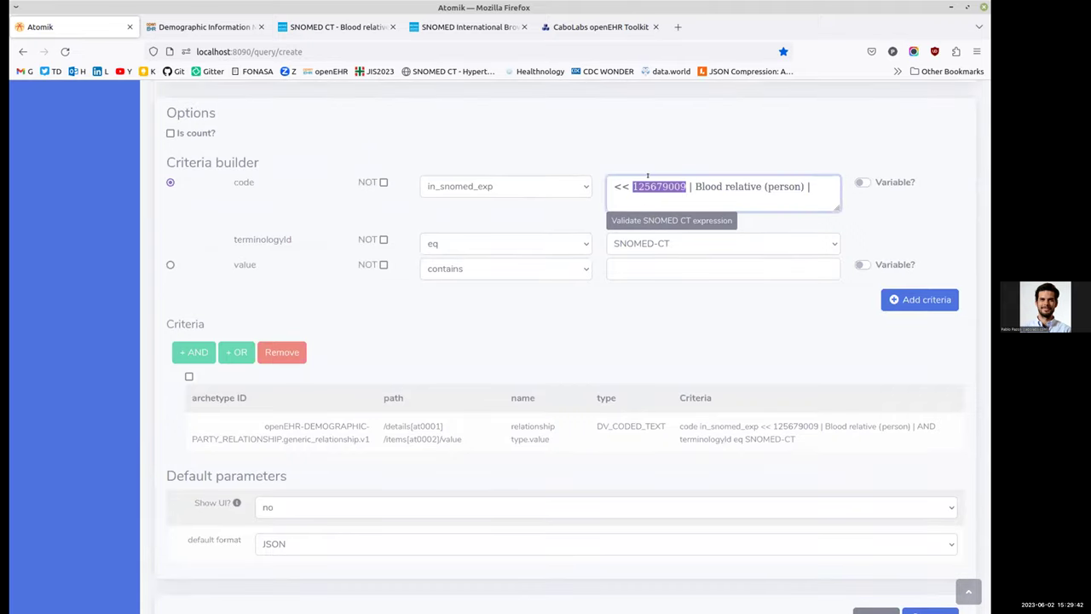
left_click_drag(812, 186, 611, 182)
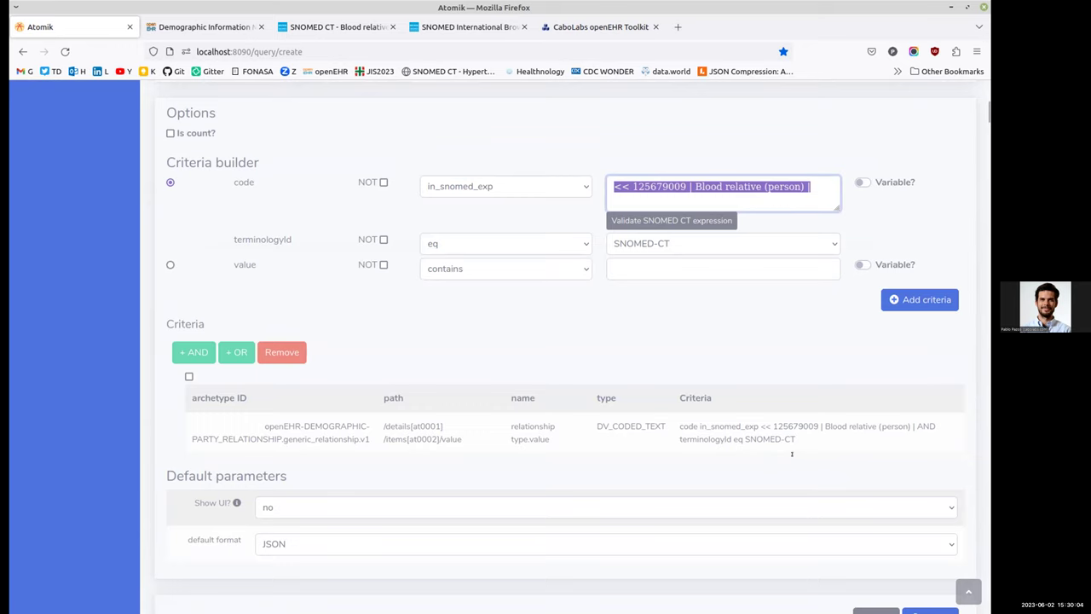
double_click(657, 186)
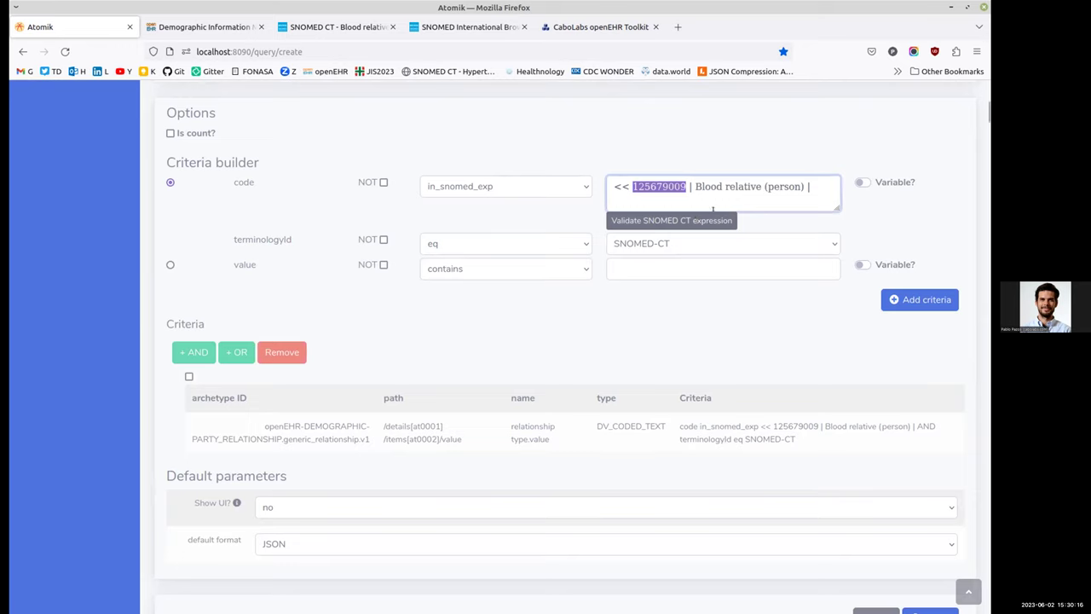
left_click_drag(811, 187, 596, 156)
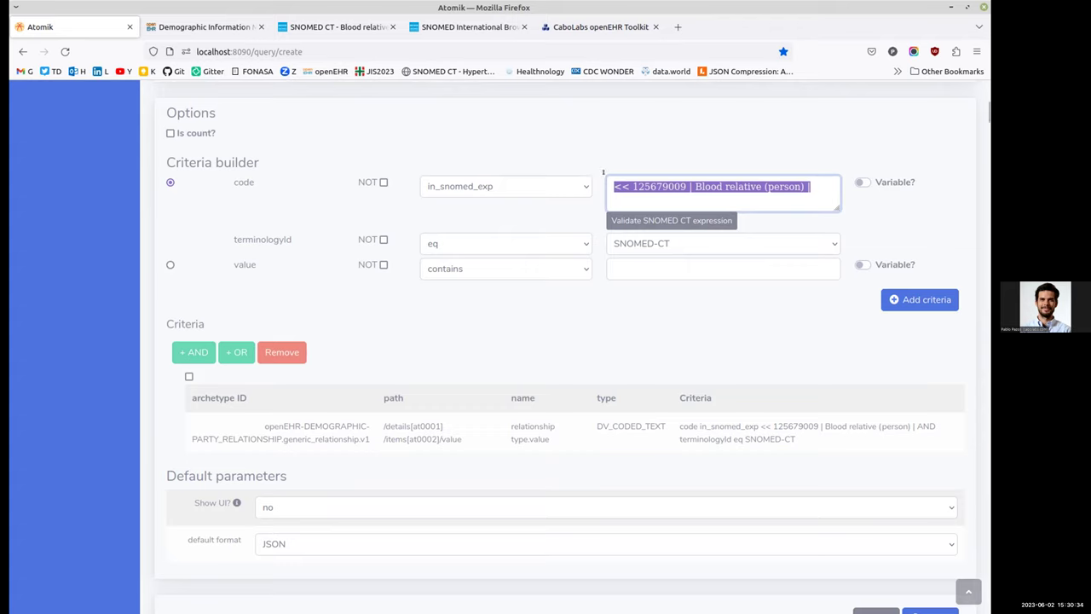
double_click(642, 186)
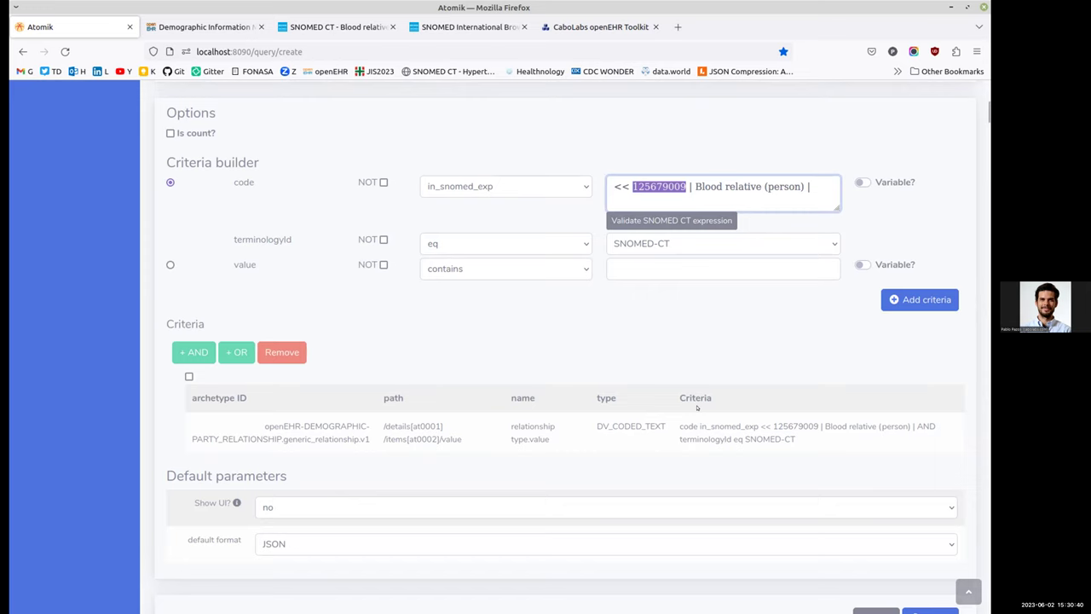
scroll(676, 136, "down", 1)
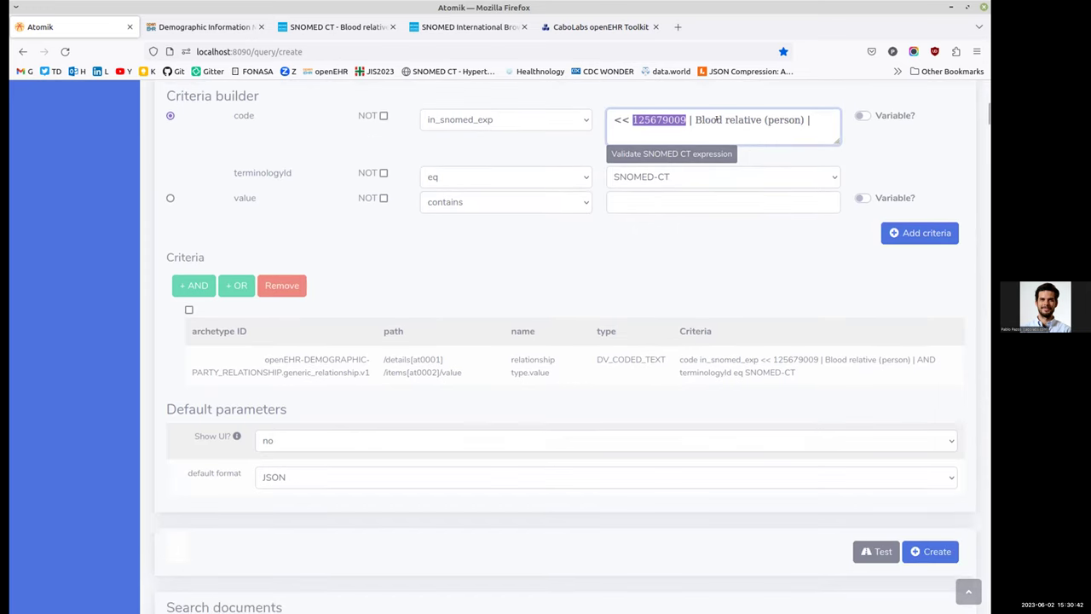
double_click(725, 120)
- Select the generic relationship.source.id.value data point for the party relationship query
scroll(583, 247, "up", 3)
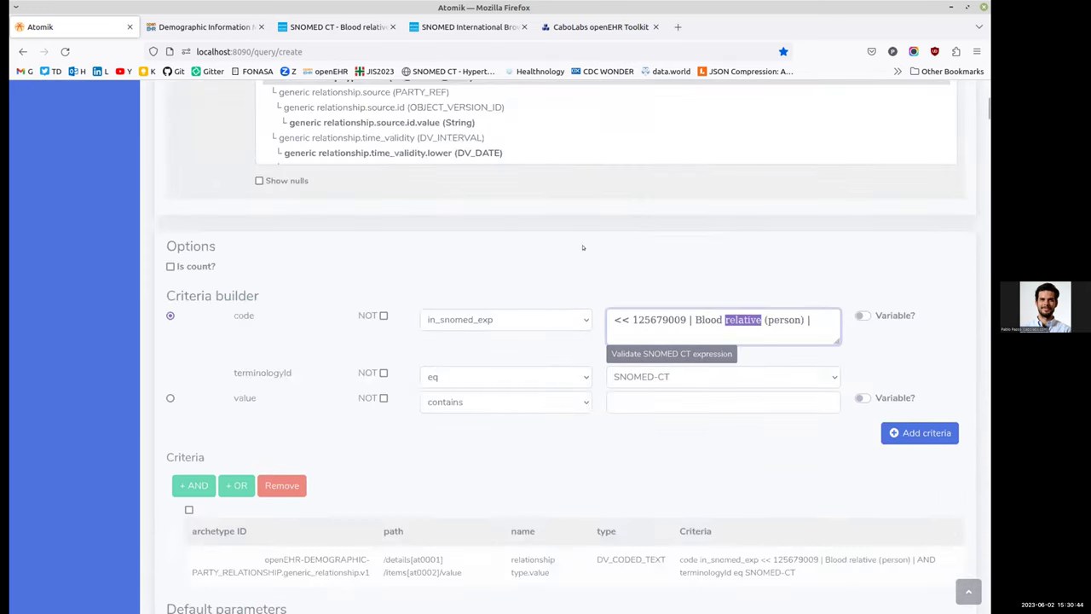
scroll(416, 395, "up", 2)
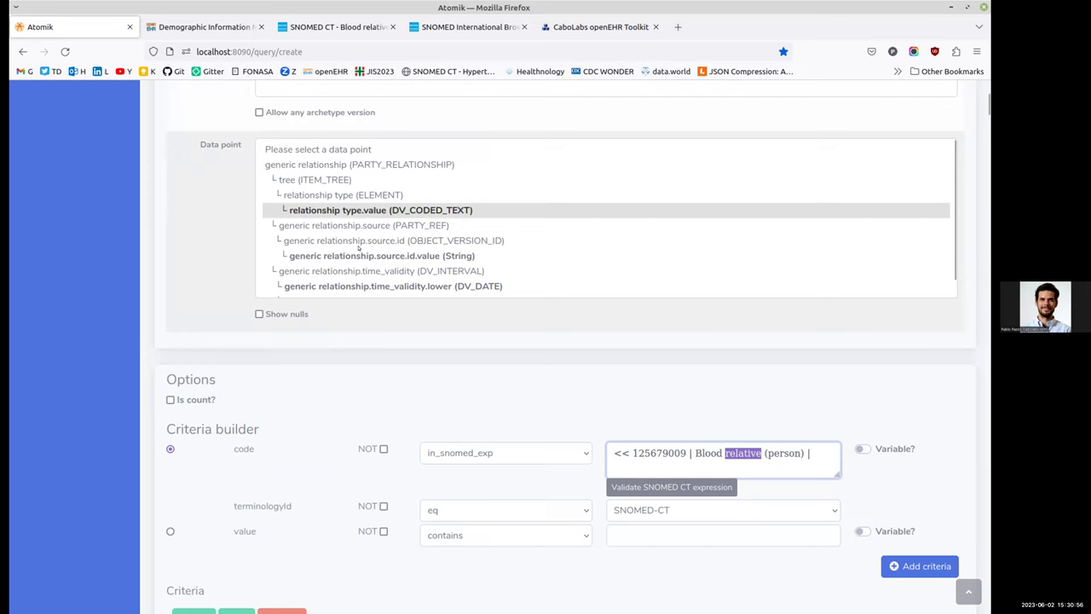
left_click(349, 256)
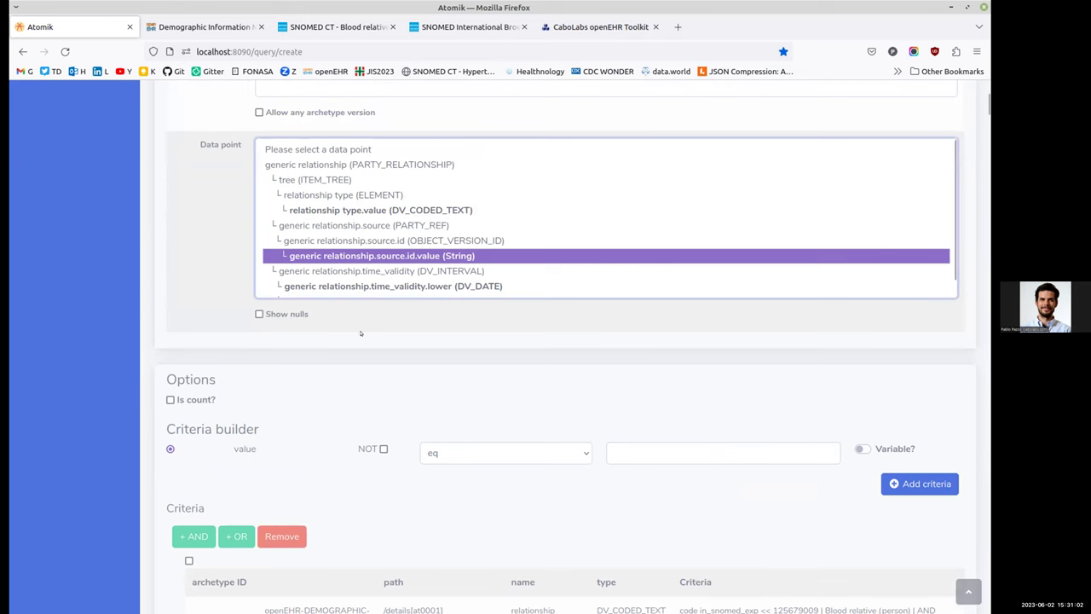
scroll(444, 256, "up", 5)
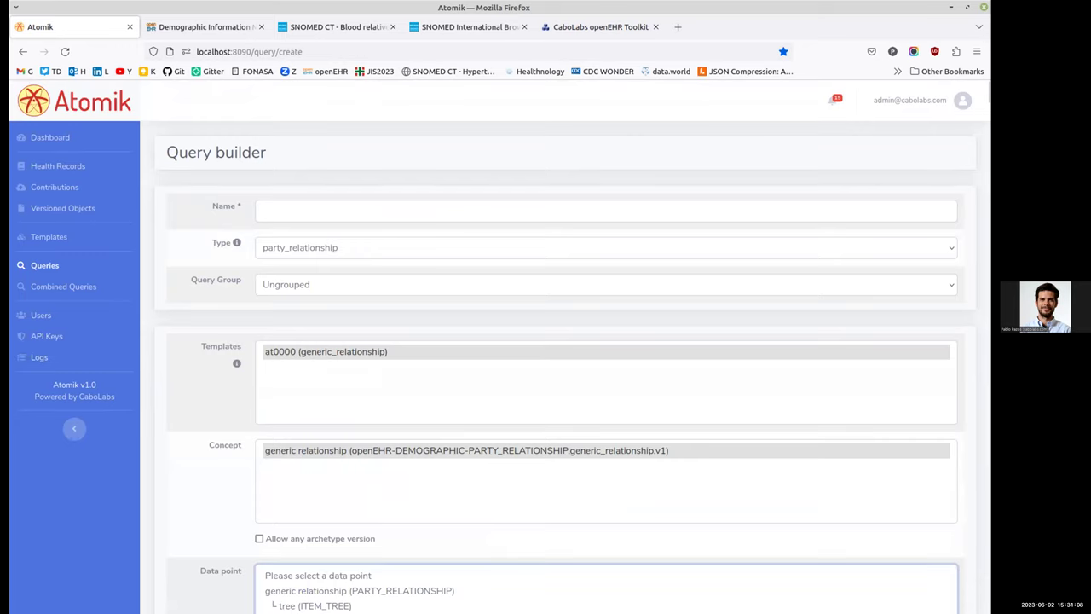
- Switch to the Atomik Demo PDF, start the presentation and advance to the Demographics (vision) slide
key("alt+Tab")
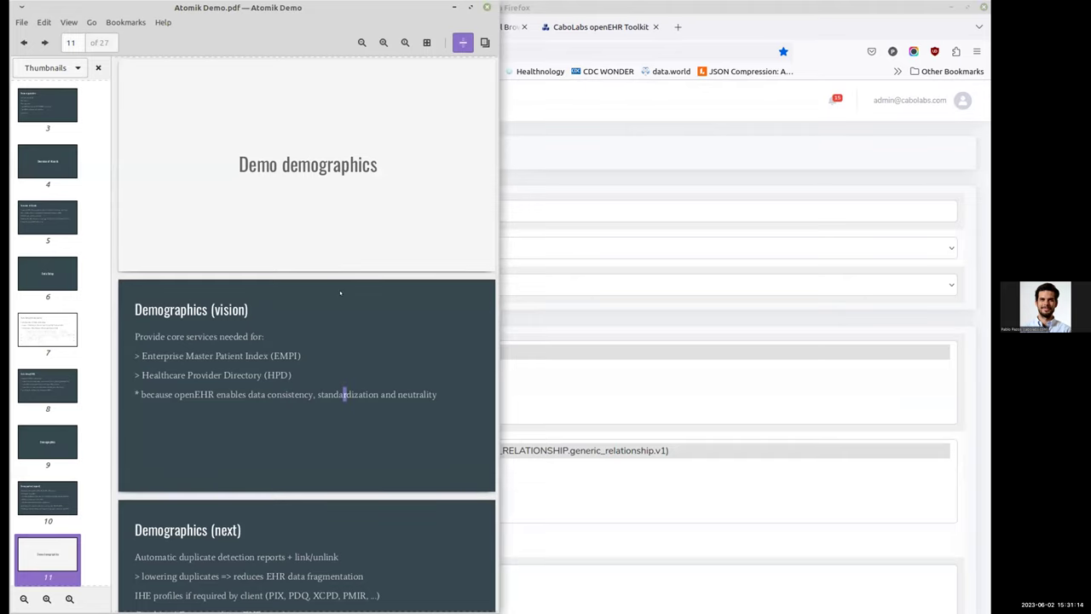
key("F5")
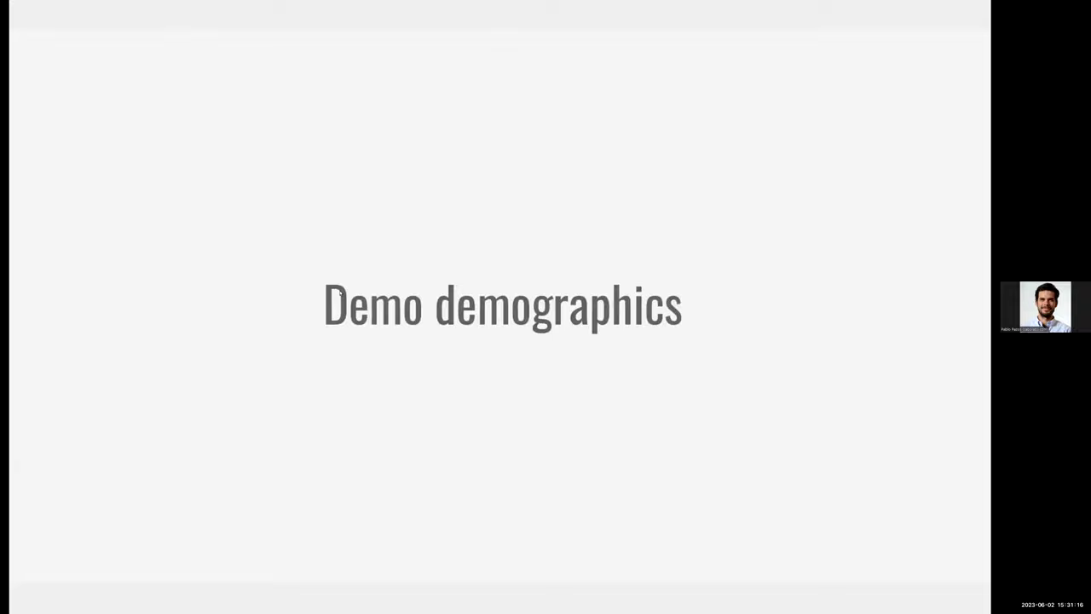
key("Right")
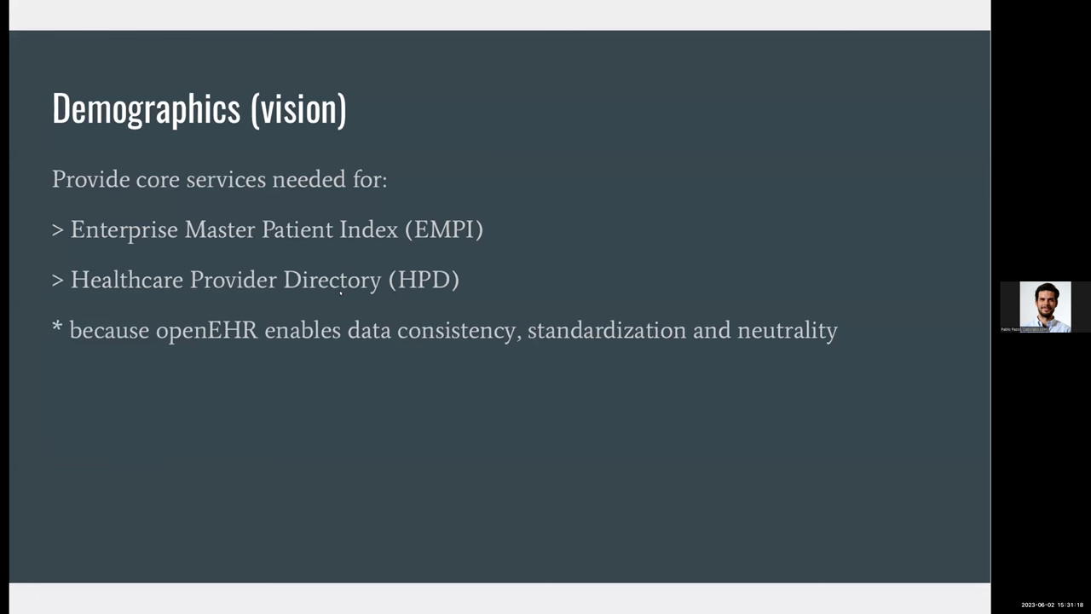
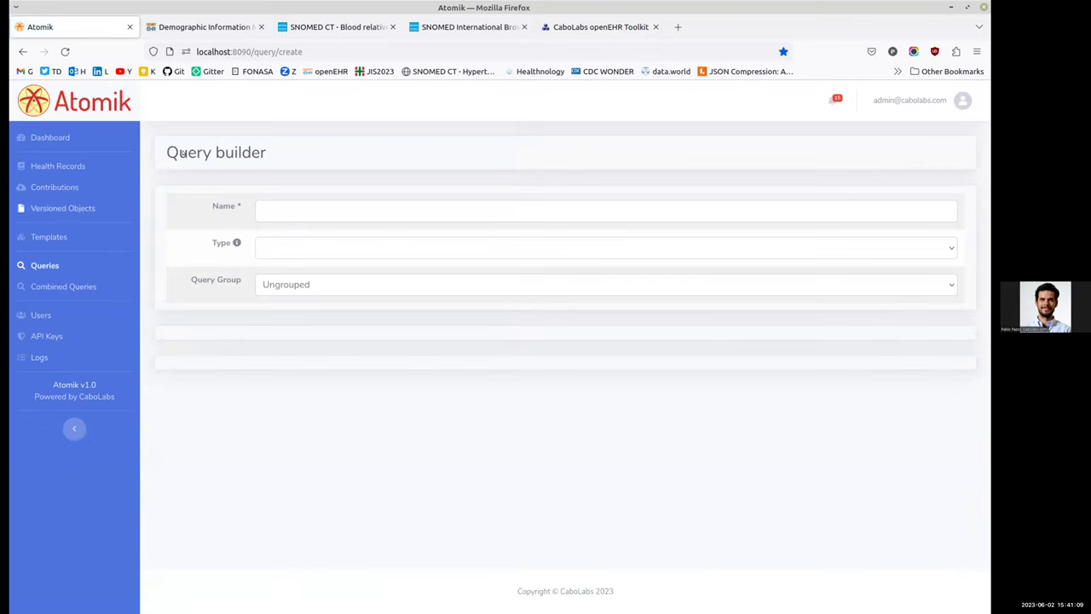
- Set the new query's type to composition and select the encounter with coded diagnosis template
left_click(276, 205)
left_click(280, 246)
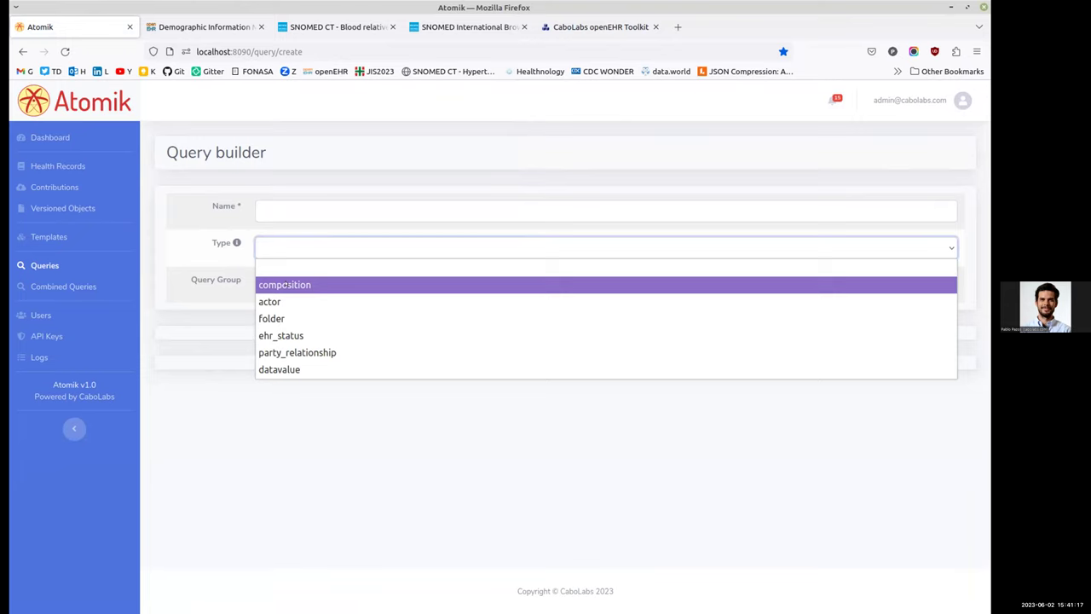
left_click(284, 285)
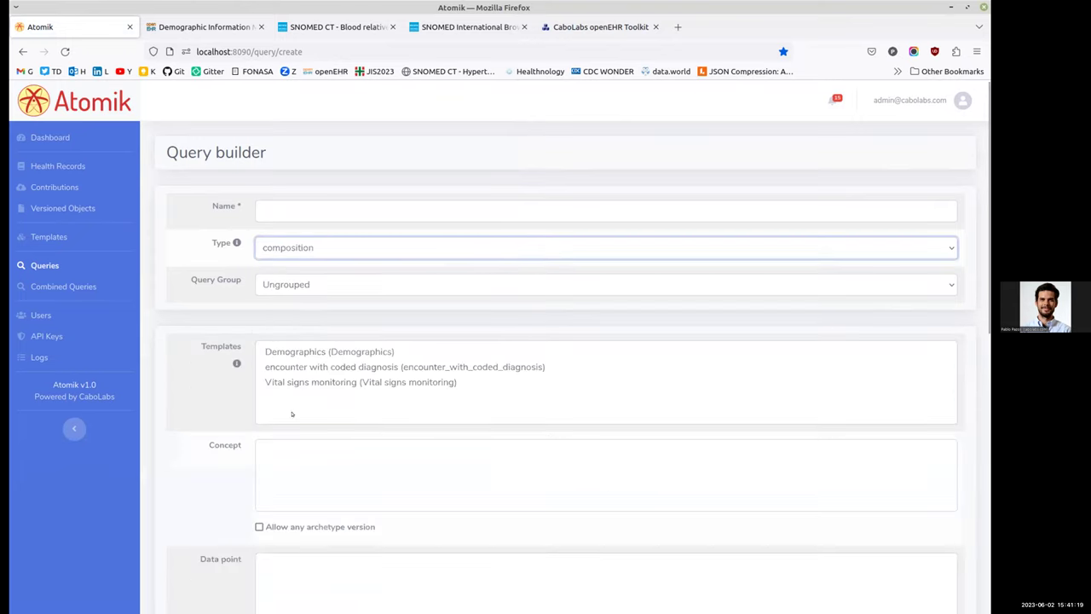
scroll(191, 405, "down", 2)
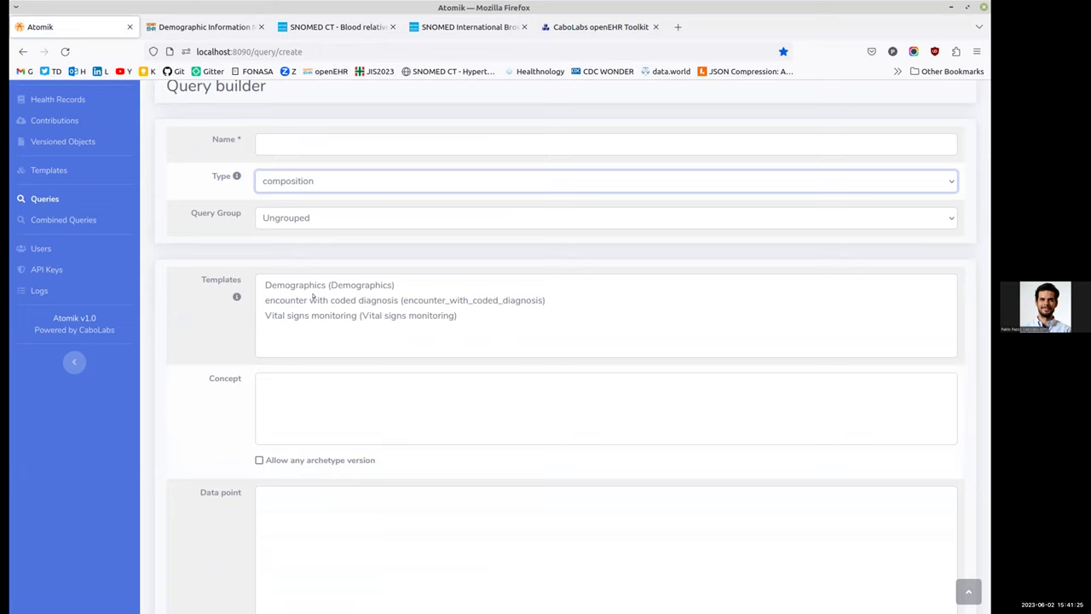
left_click(376, 298)
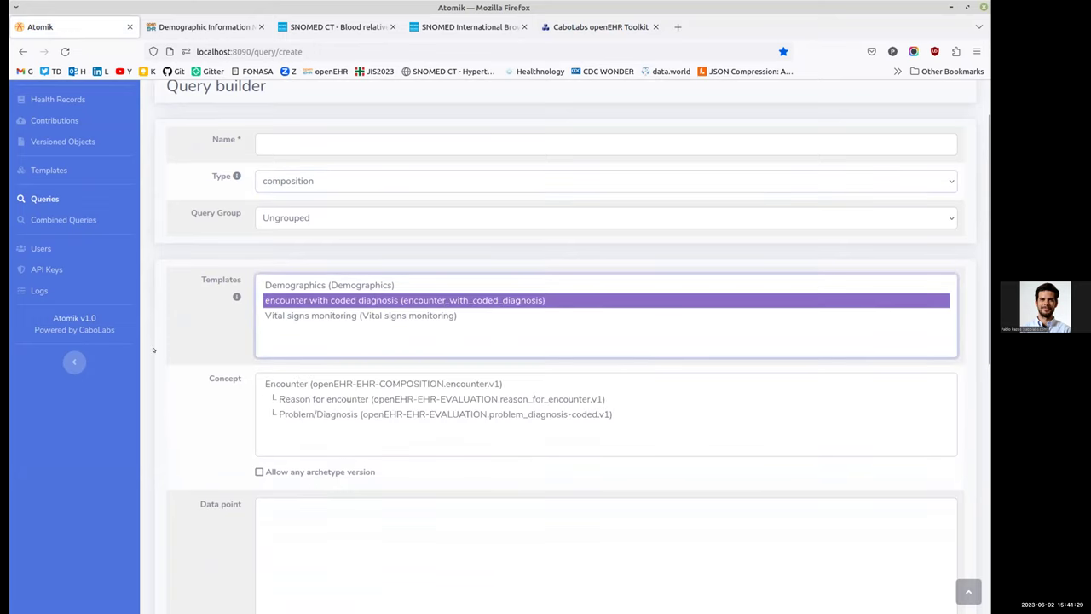
- Select the Problem/Diagnosis concept and its Problem/Diagnosis name.value (DV_CODED_TEXT) data point for the query
scroll(192, 324, "down", 2)
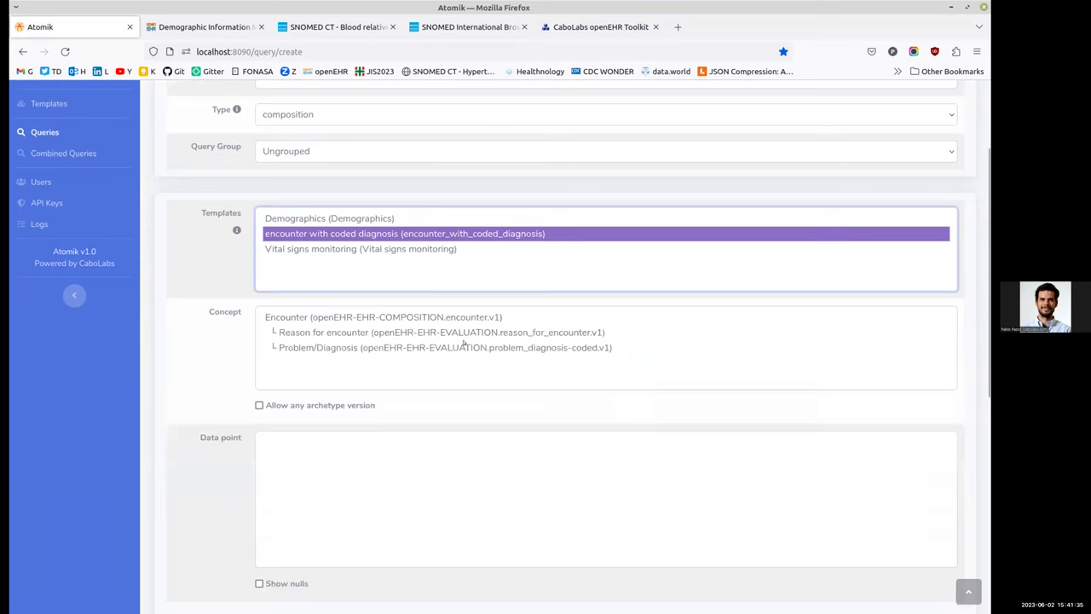
left_click(294, 346)
scroll(227, 352, "down", 3)
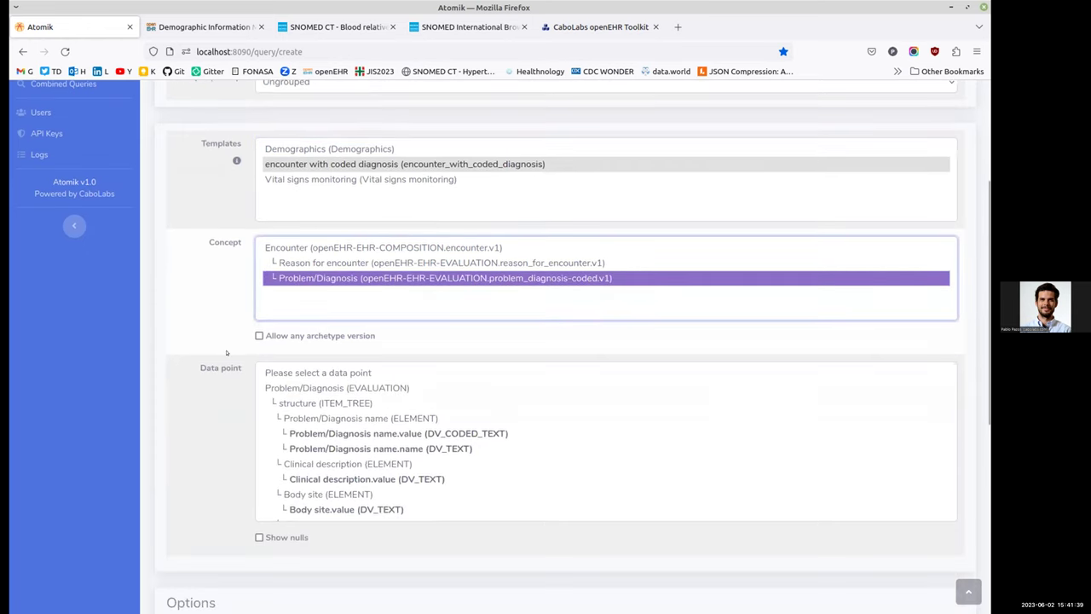
scroll(388, 333, "down", 1)
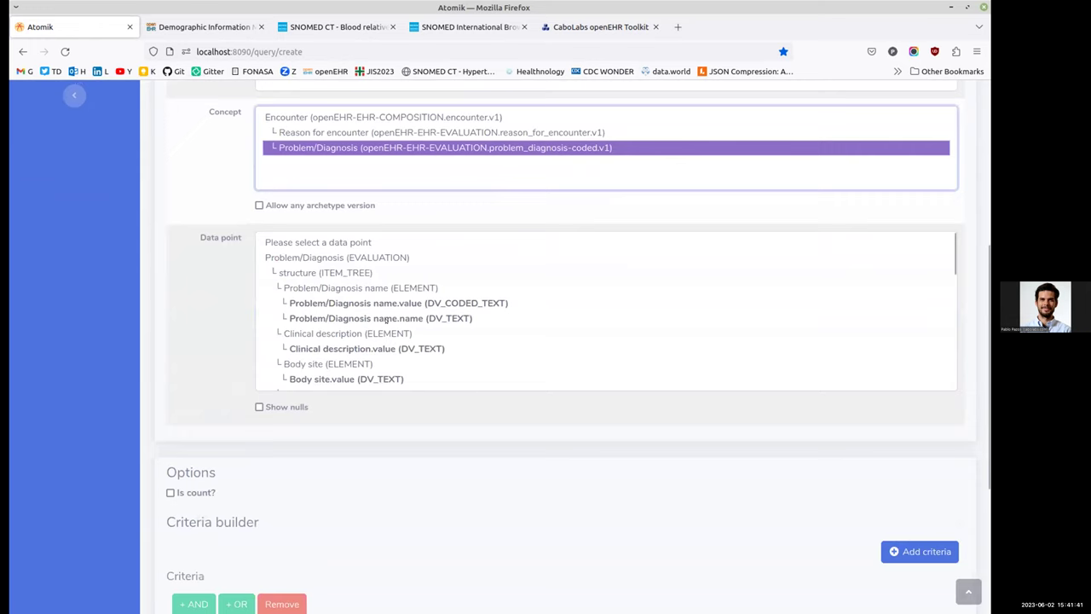
scroll(442, 285, "down", 4)
scroll(358, 361, "up", 5)
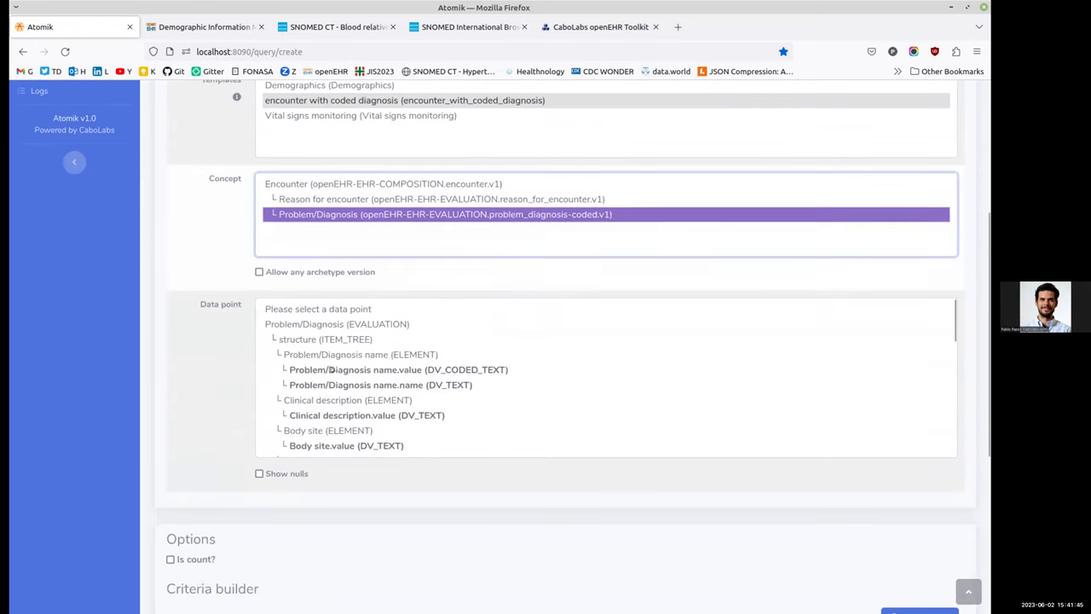
left_click(454, 370)
- Set the code criterion to in_snomed_exp with the expression << 73211009 | Diabetes mellitus (disorder) | MINUS << 8801005 | Secondary diabetes mellitus (disorder) |
scroll(180, 287, "down", 2)
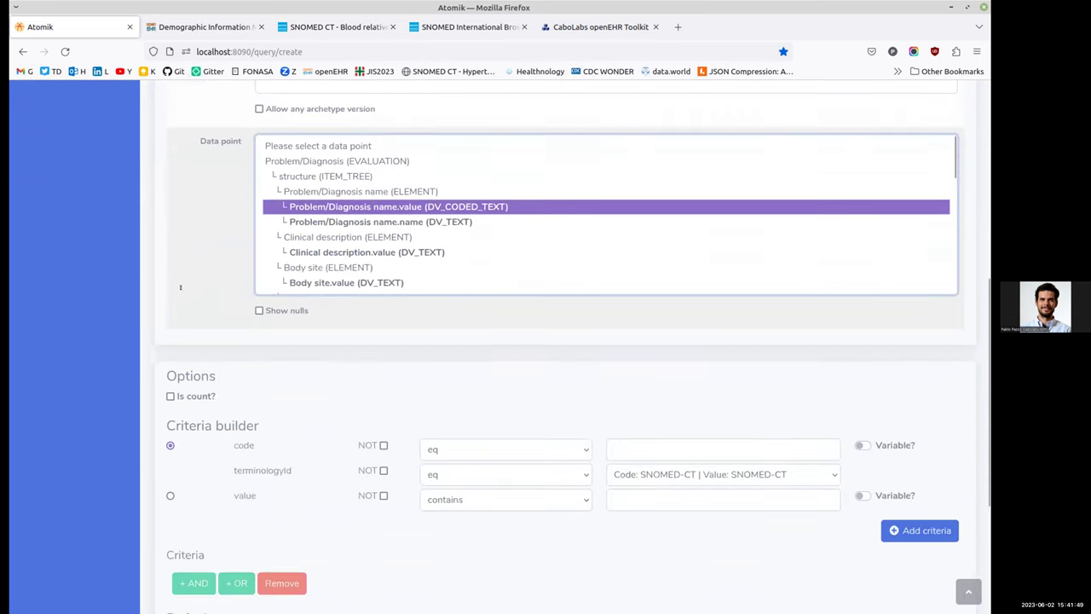
scroll(181, 287, "down", 4)
scroll(490, 484, "up", 1)
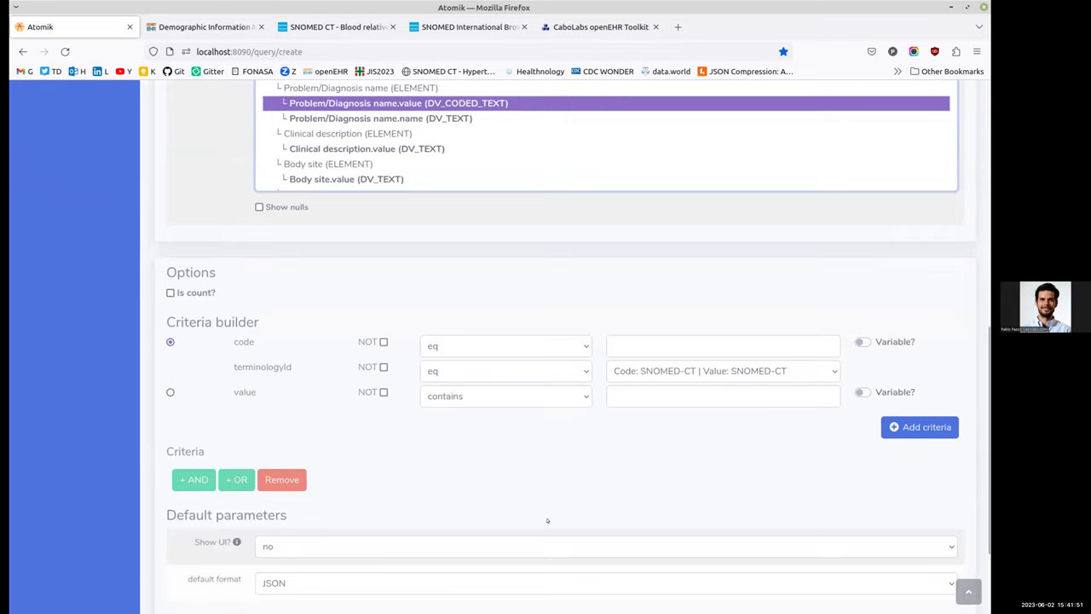
left_click(486, 346)
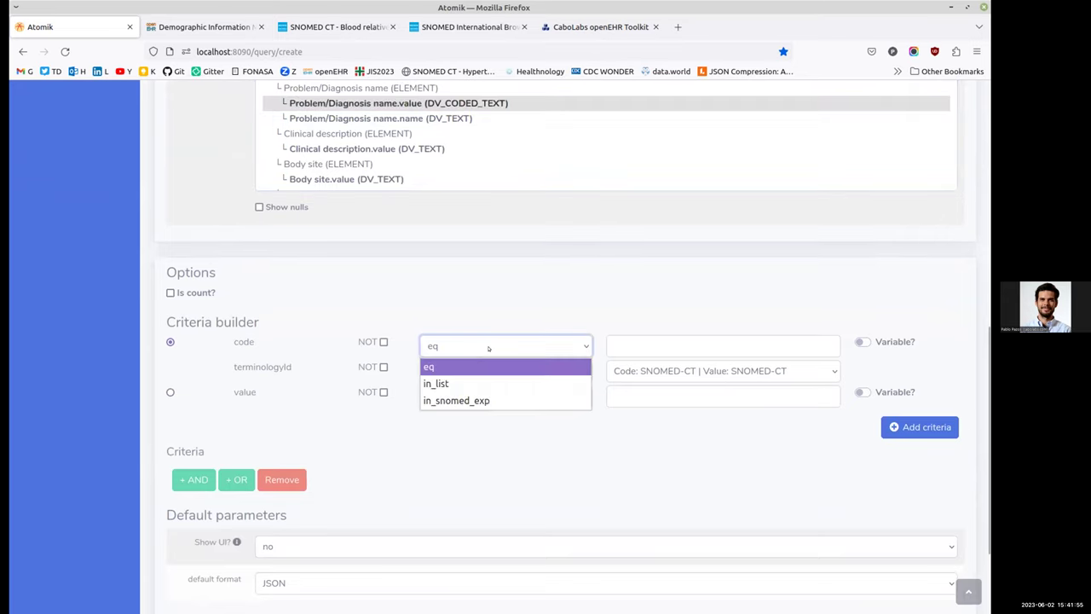
left_click(479, 401)
left_click(640, 345)
type("xx")
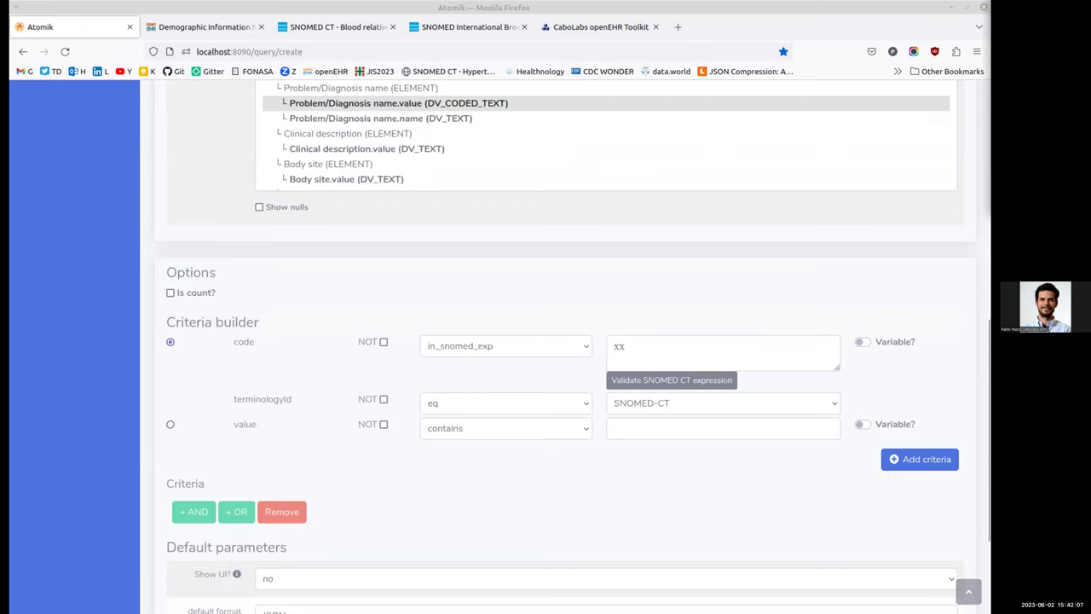
double_click(640, 345)
type("<< 73211009 | Diabetes mellitus (disorder) | MINUS << 8801005 | Secondary diabetes mellitus (disorder) |")
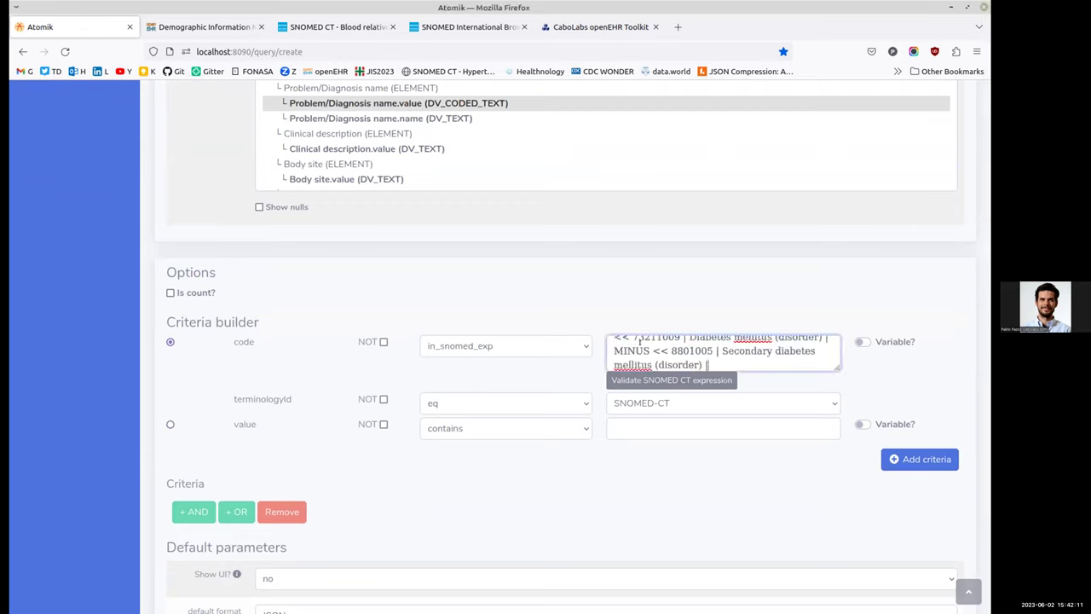
- Enlarge the expression field, validate the SNOMED CT expression and add it to the query as a criterion
left_click_drag(835, 361, 837, 447)
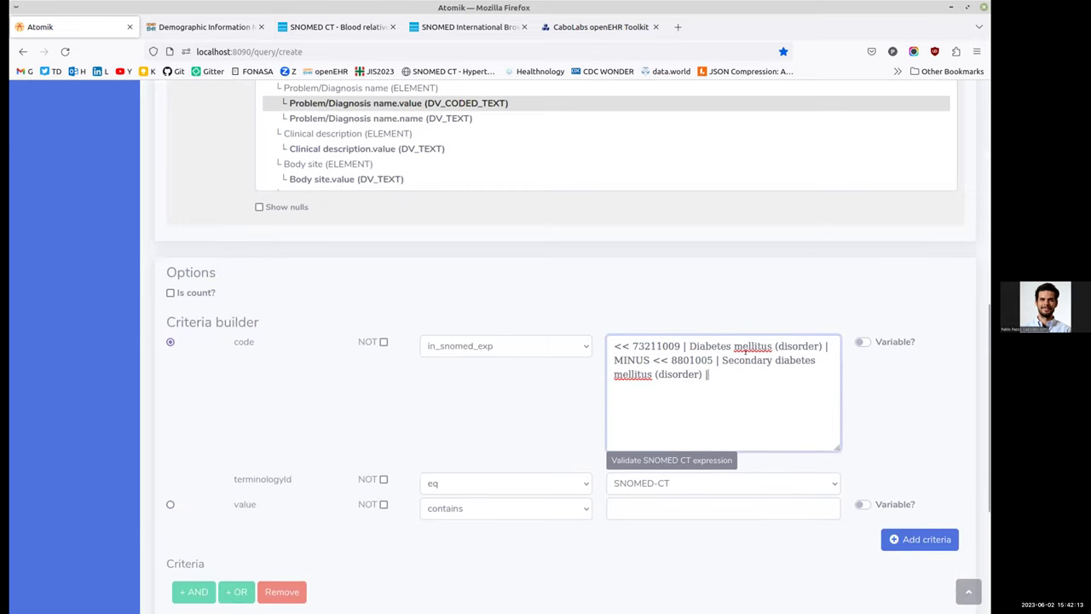
left_click_drag(606, 342, 829, 346)
left_click_drag(624, 354, 707, 375)
left_click(671, 459)
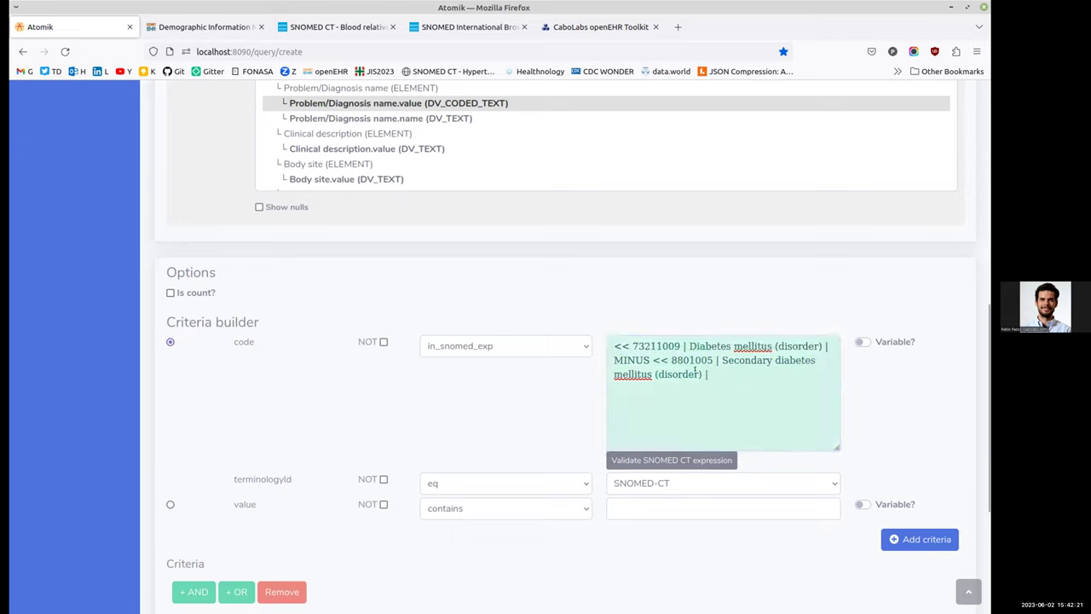
scroll(740, 201, "down", 3)
left_click(920, 469)
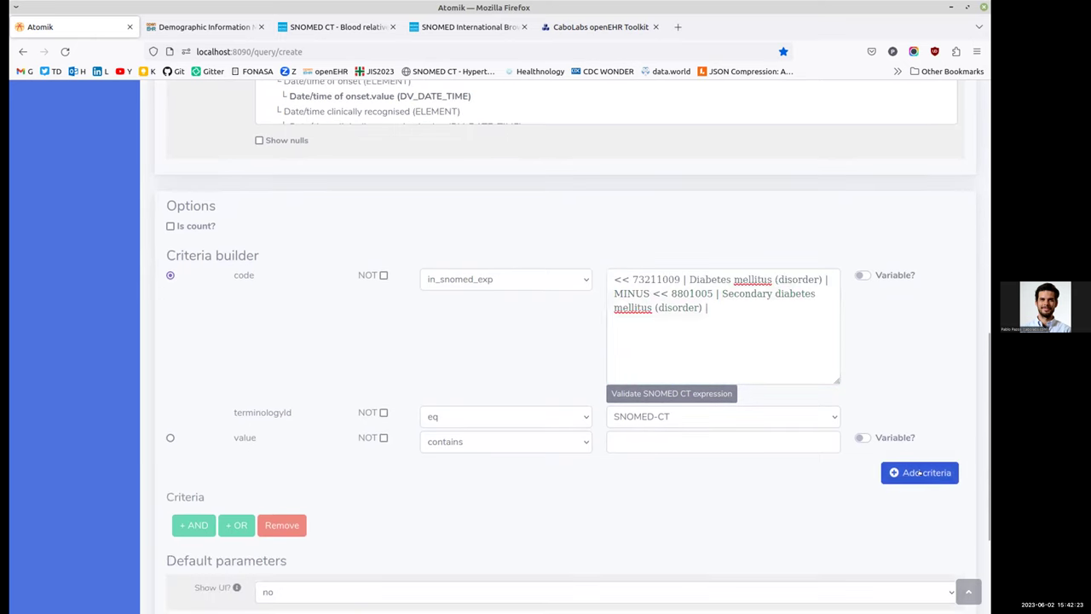
- Test the diabetes query on documents with data retrieval set to no and execute it
scroll(407, 463, "down", 3)
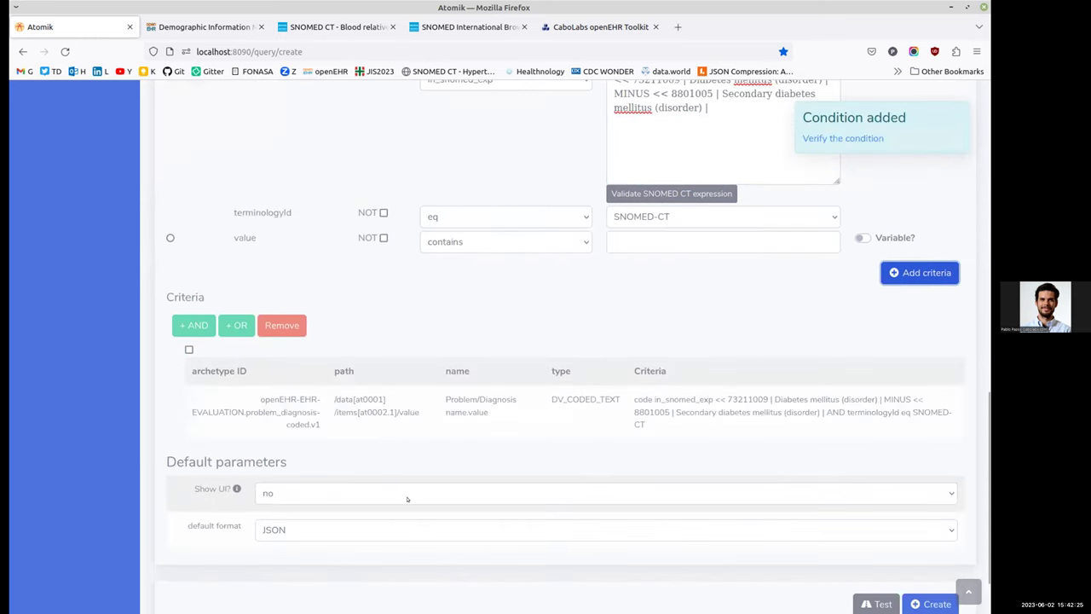
scroll(406, 502, "down", 1)
left_click(877, 530)
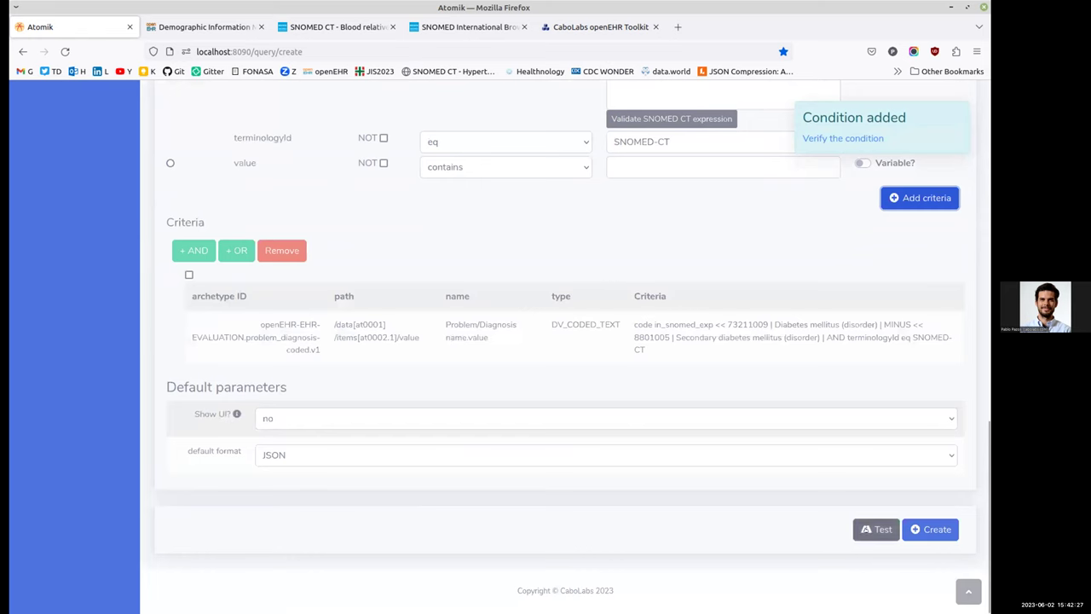
scroll(640, 520, "down", 3)
scroll(640, 520, "down", 3)
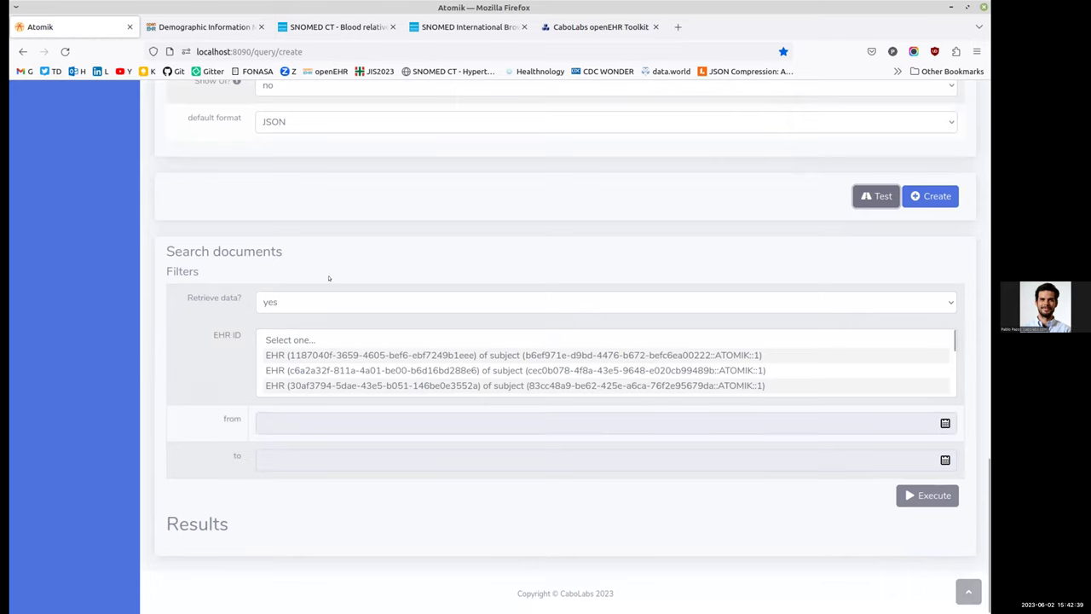
left_click(293, 303)
left_click(274, 319)
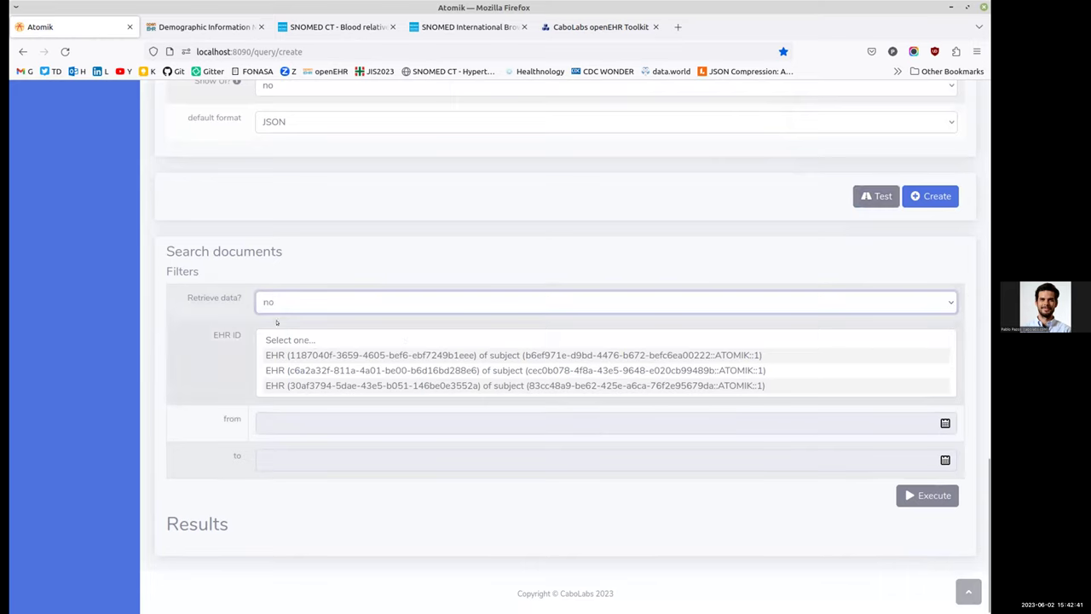
left_click(922, 496)
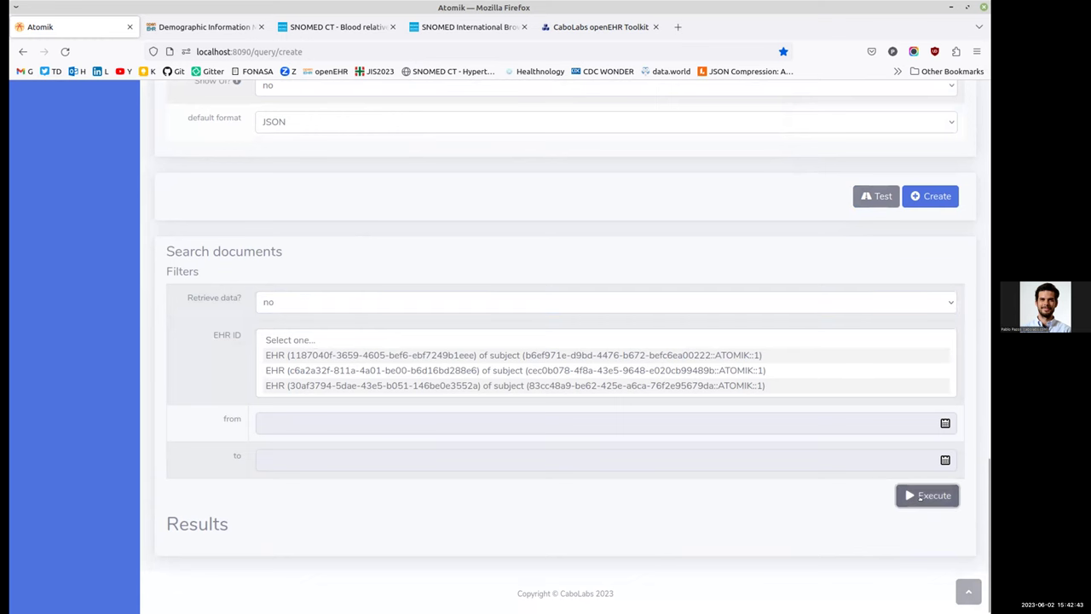
- Examine the first entry in the JSON results, checking its EHR identifier key and the composition metadata grouped under it
scroll(632, 516, "down", 6)
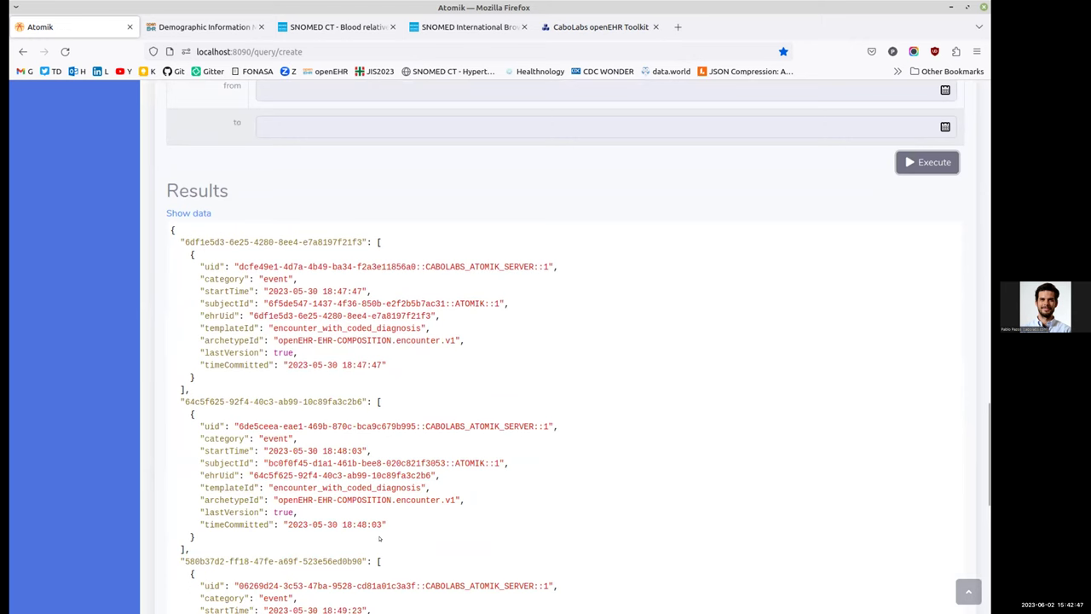
scroll(453, 454, "up", 1)
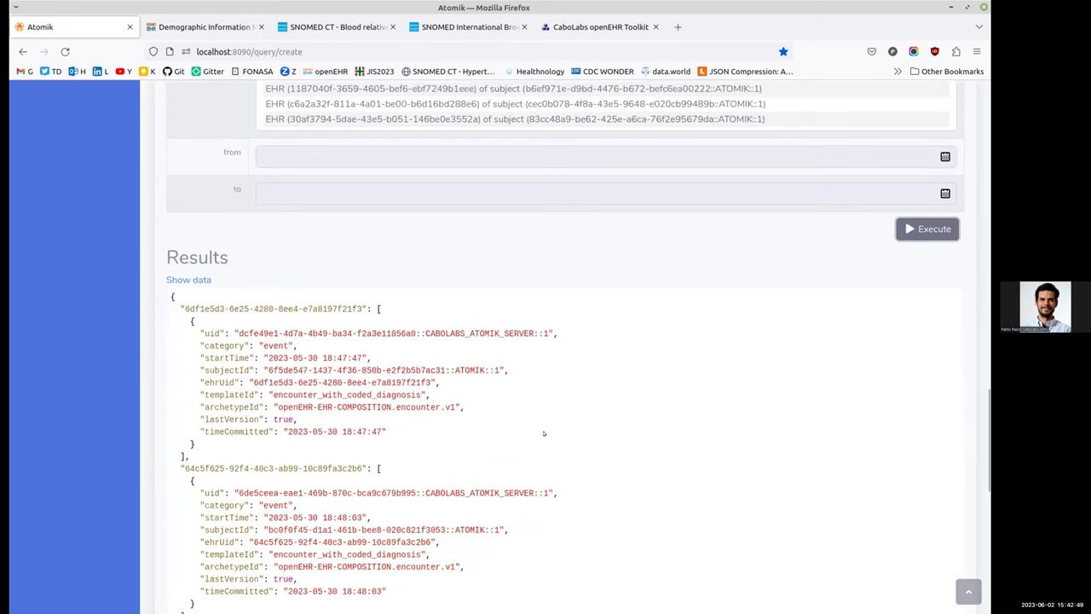
scroll(503, 414, "down", 1)
left_click_drag(180, 242, 361, 243)
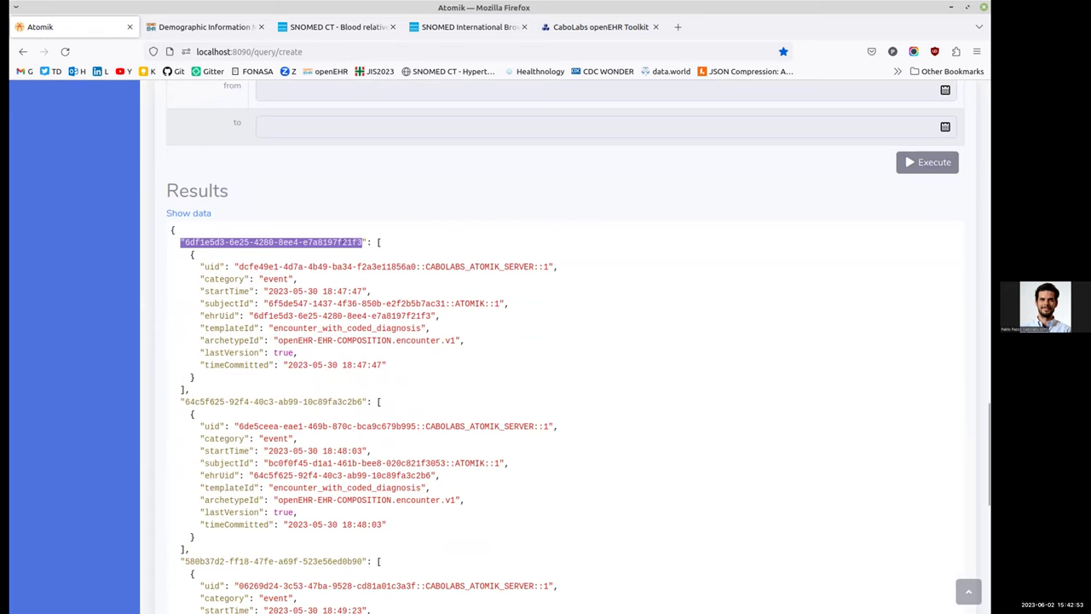
left_click_drag(189, 254, 192, 376)
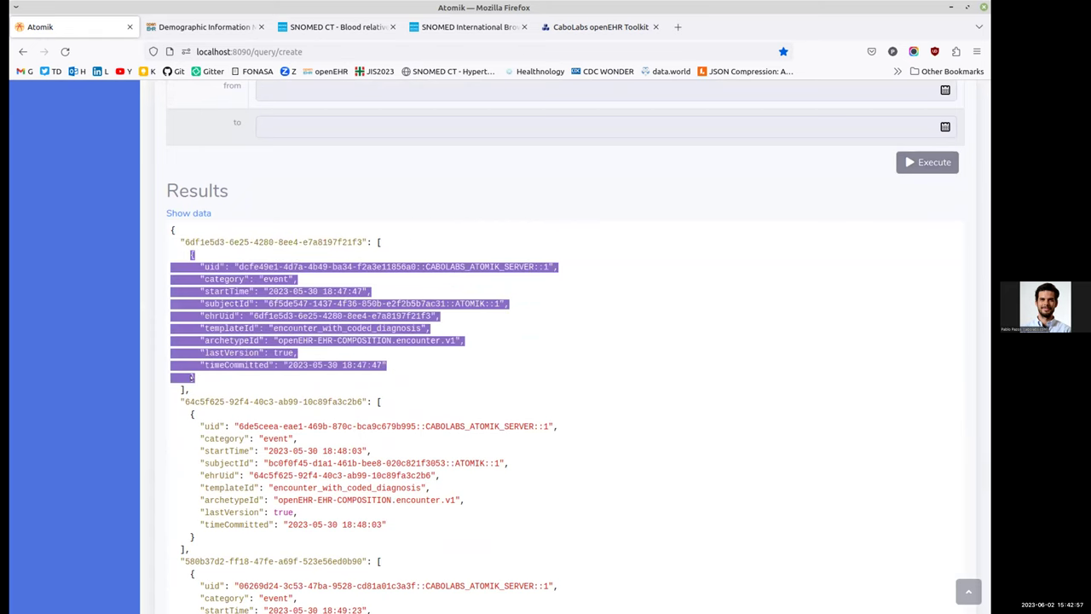
left_click(321, 389)
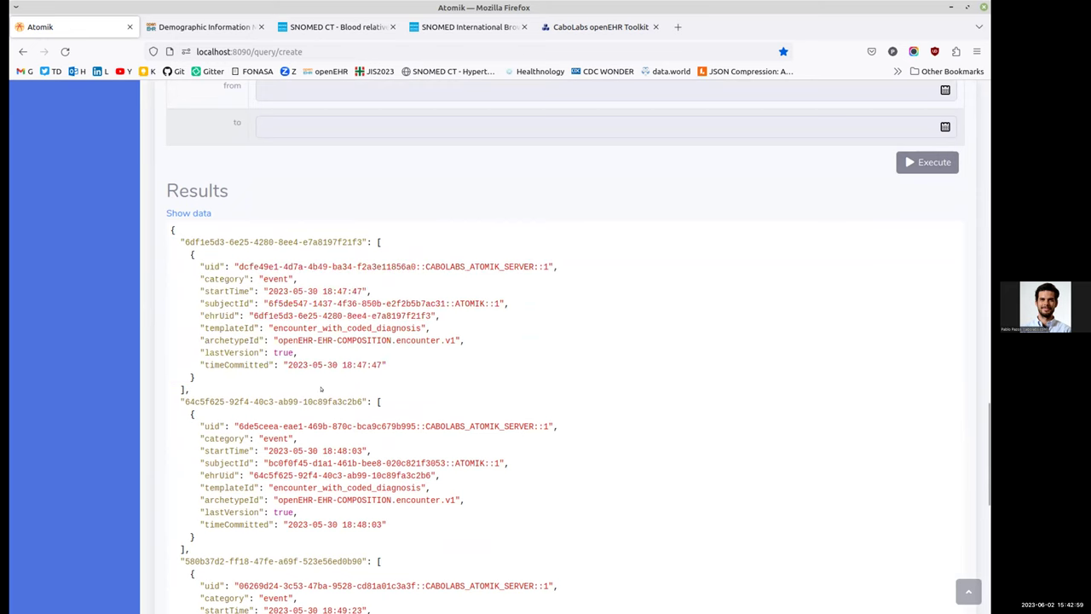
- Review the Diabetes mellitus and excluded Secondary diabetes mellitus parts of the added criterion's SNOMED CT expression
scroll(489, 390, "up", 4)
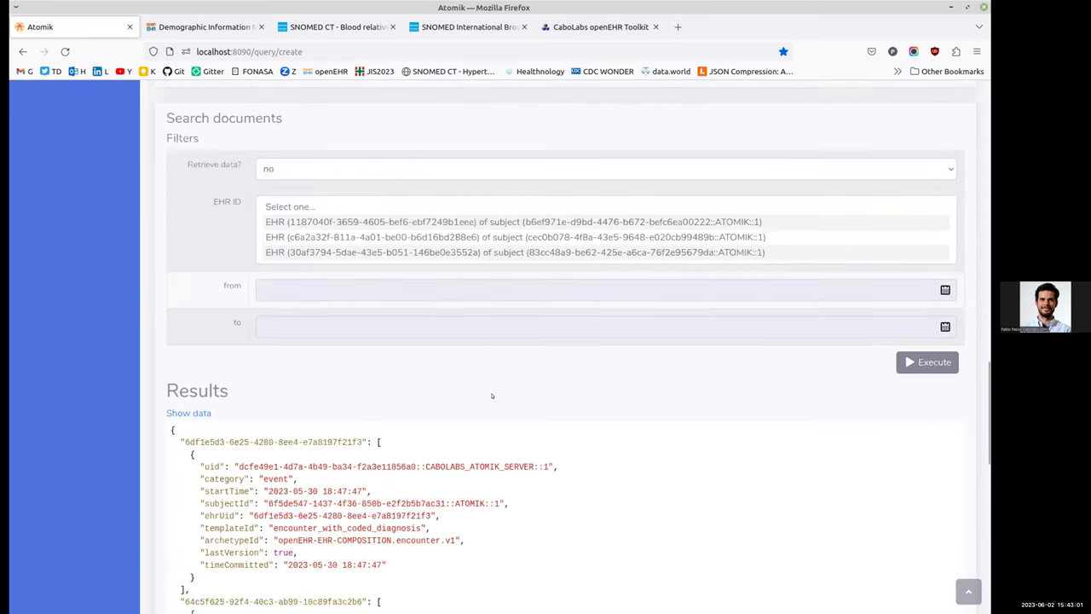
scroll(778, 286, "up", 3)
left_click_drag(748, 258, 867, 250)
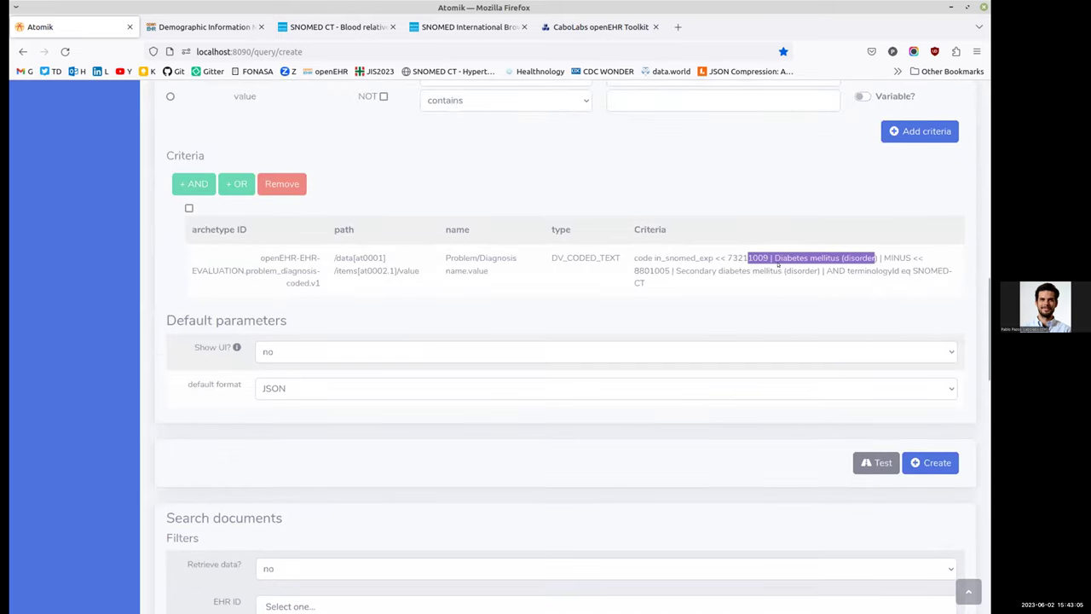
double_click(801, 270)
- Examine the first returned composition's metadata and uid, and compare the EHR identifier keys of the second and third results
scroll(470, 517, "down", 3)
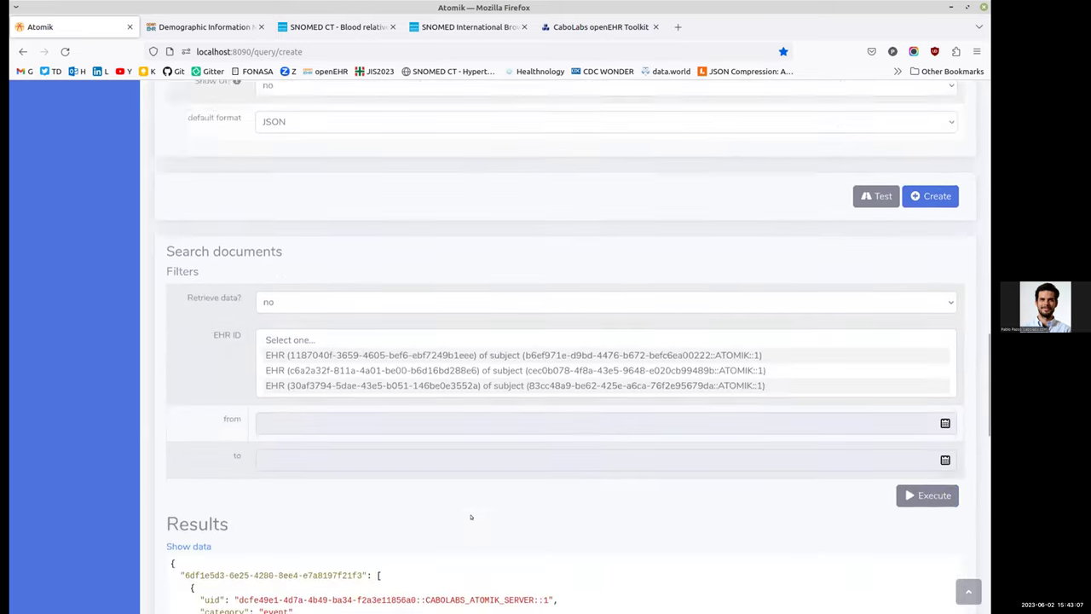
scroll(471, 517, "down", 3)
left_click_drag(171, 398, 260, 500)
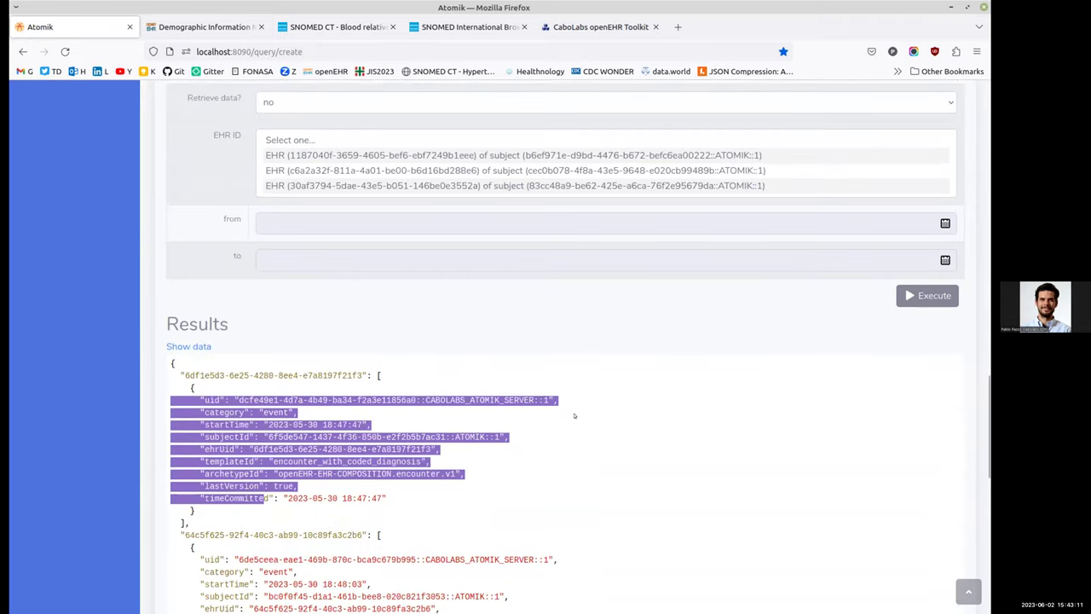
left_click(461, 456)
left_click_drag(243, 399, 546, 390)
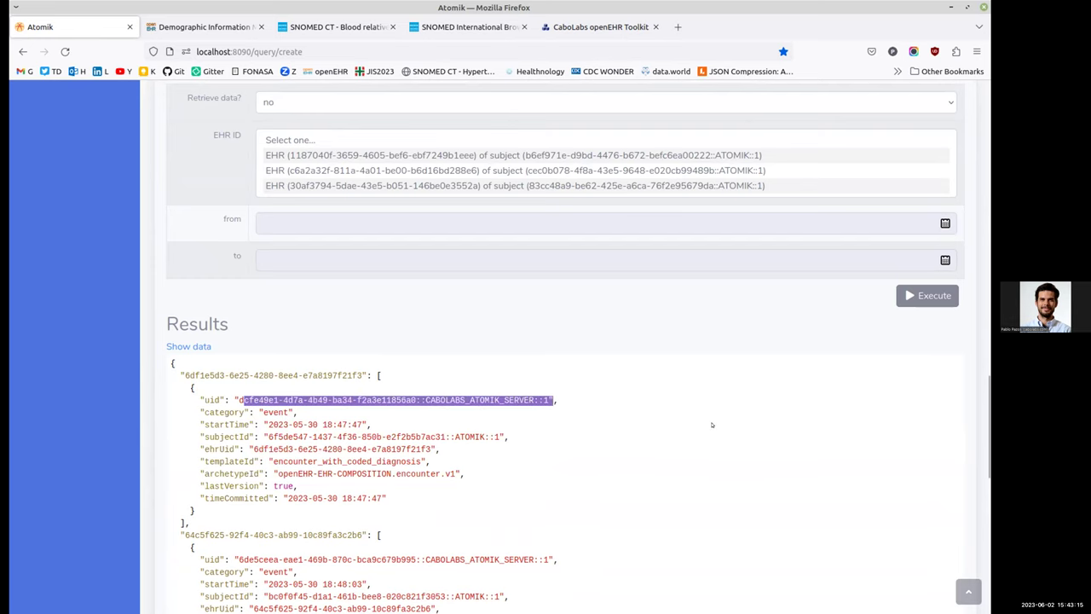
scroll(545, 453, "down", 2)
left_click_drag(184, 468, 331, 468)
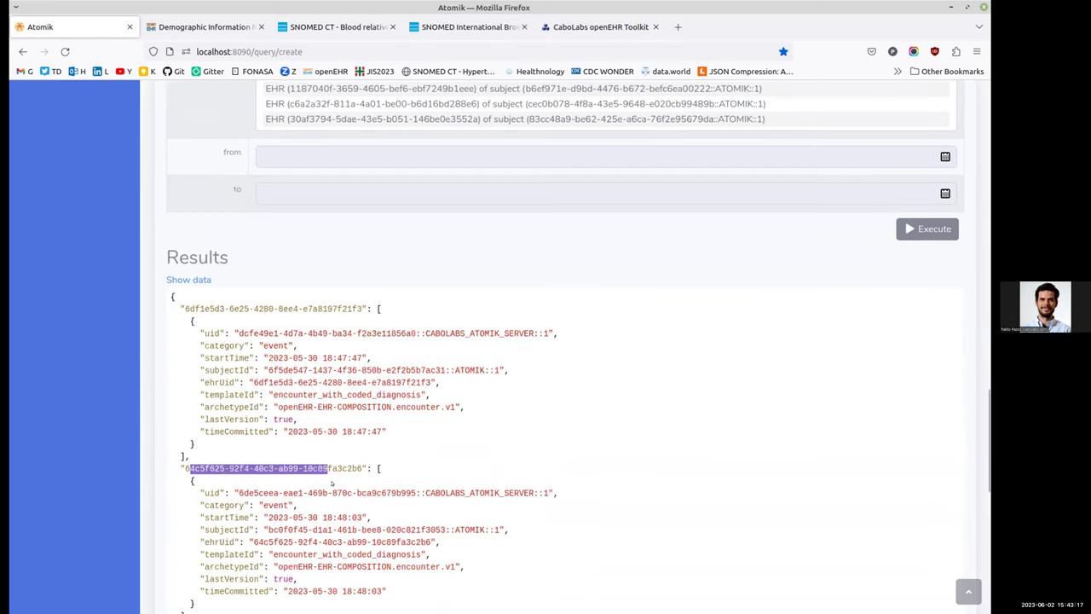
scroll(331, 468, "down", 4)
left_click_drag(205, 494, 333, 494)
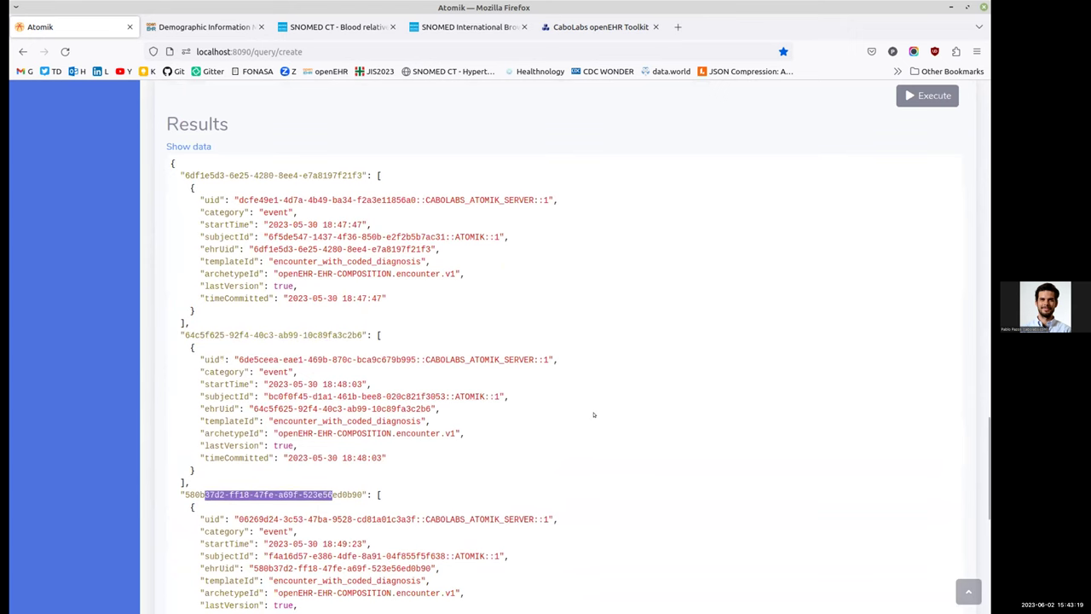
- Set the document search to retrieve full data (yes) and execute the diabetes query again
scroll(594, 415, "up", 8)
left_click(293, 168)
left_click(286, 196)
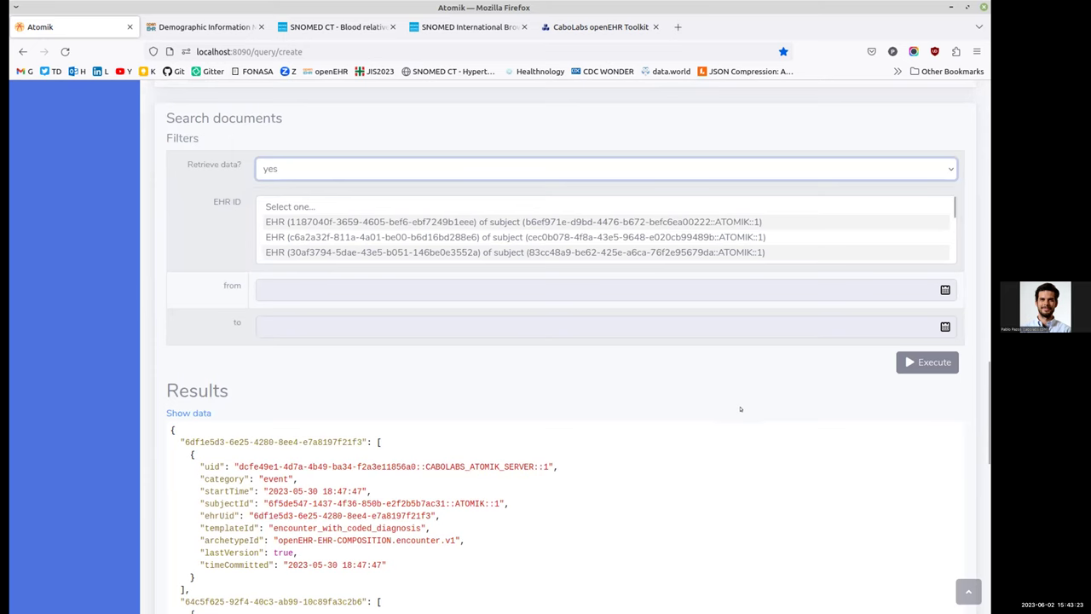
left_click(921, 362)
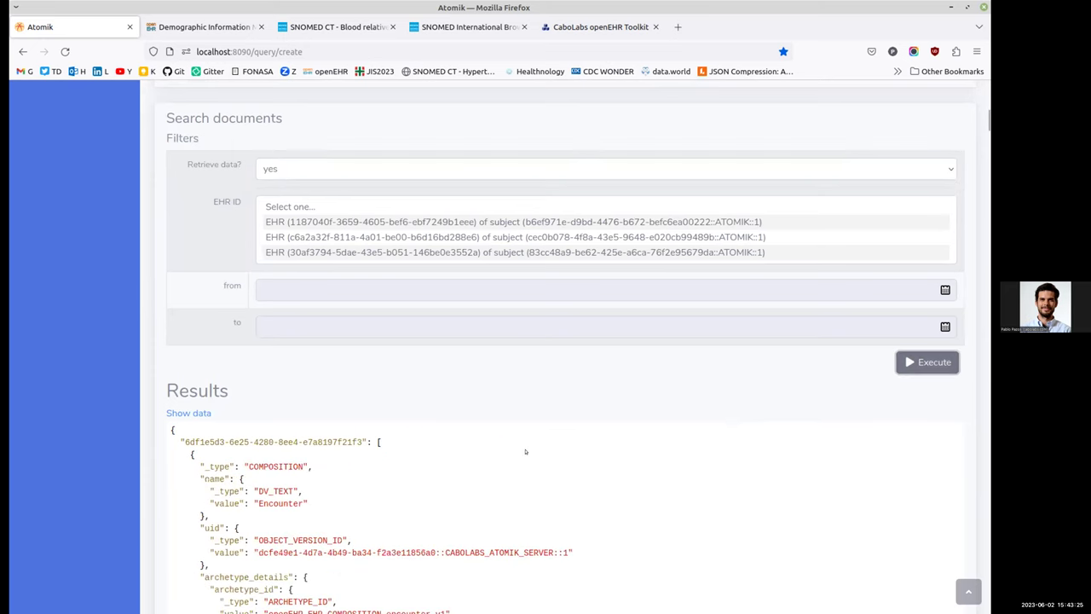
- Examine the first returned composition's full JSON, including its name, uid, archetype and template details
scroll(519, 454, "down", 3)
scroll(254, 227, "up", 5)
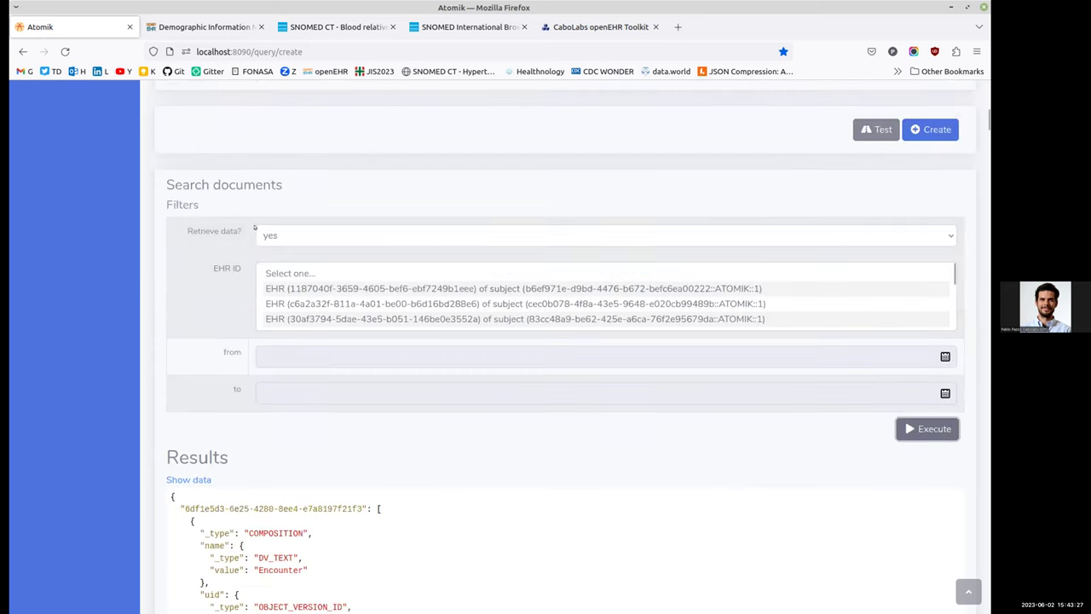
scroll(377, 480, "down", 4)
left_click_drag(241, 334, 220, 544)
scroll(563, 480, "down", 3)
left_click(406, 334)
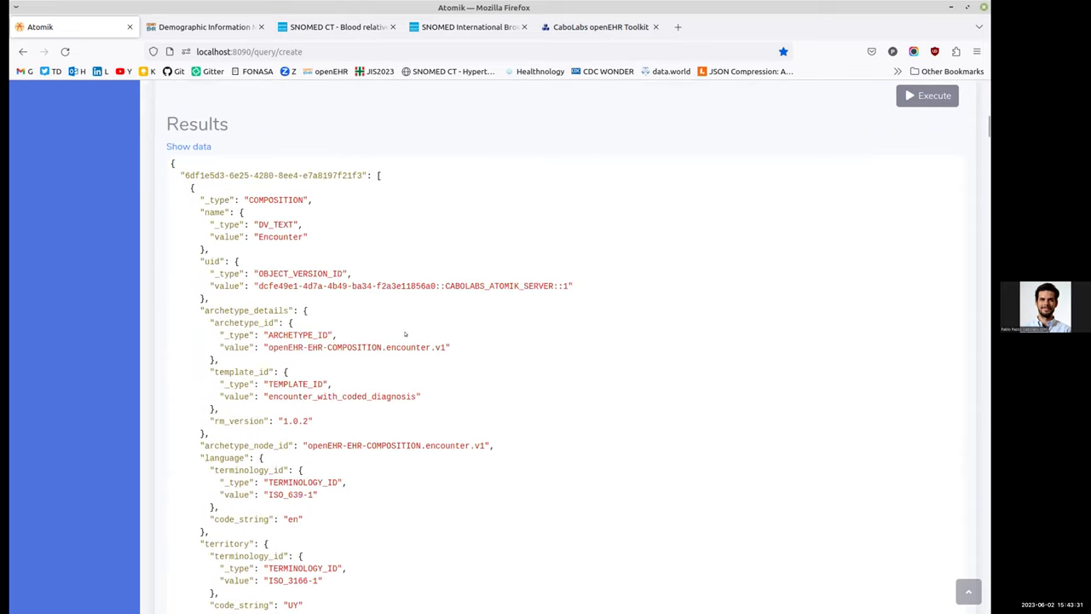
left_click_drag(334, 211, 345, 344)
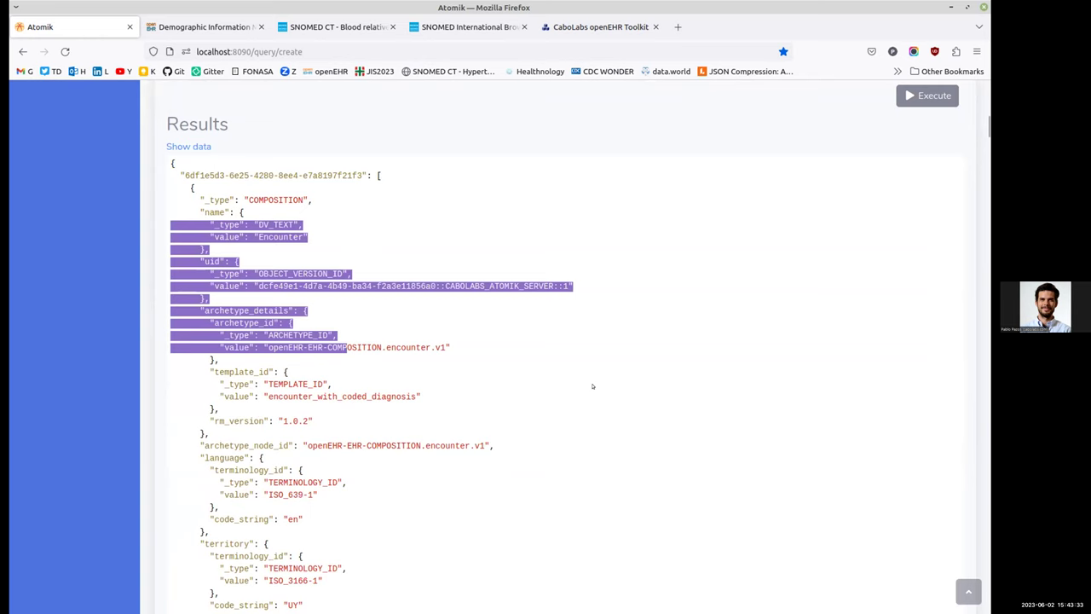
scroll(565, 361, "down", 3)
left_click(534, 368)
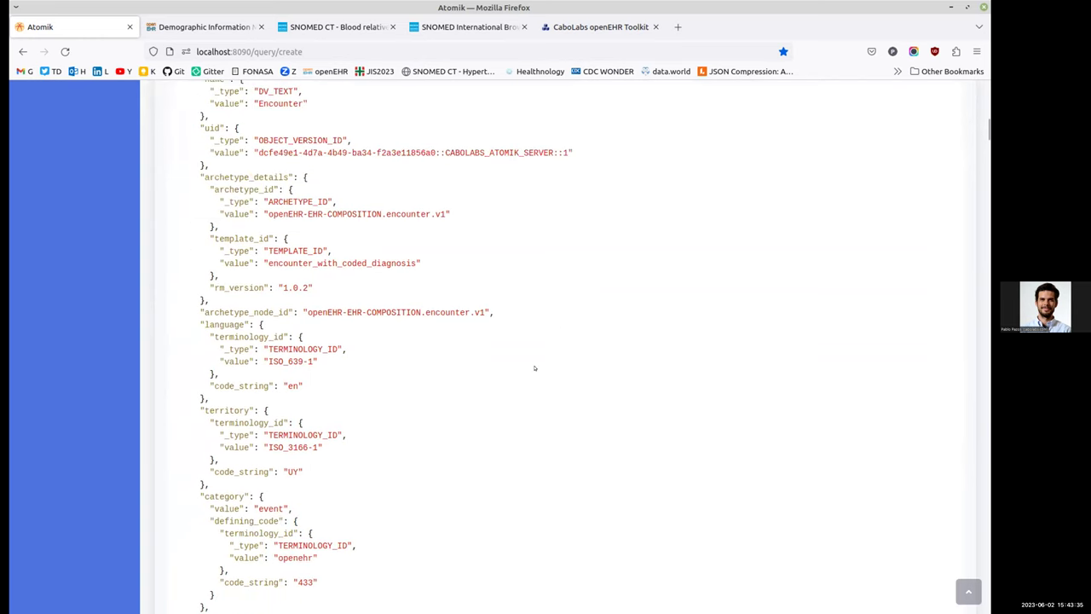
- Search the page for "problem" and advance through the matches to the Presenting problem element in the results
key("ctrl+f")
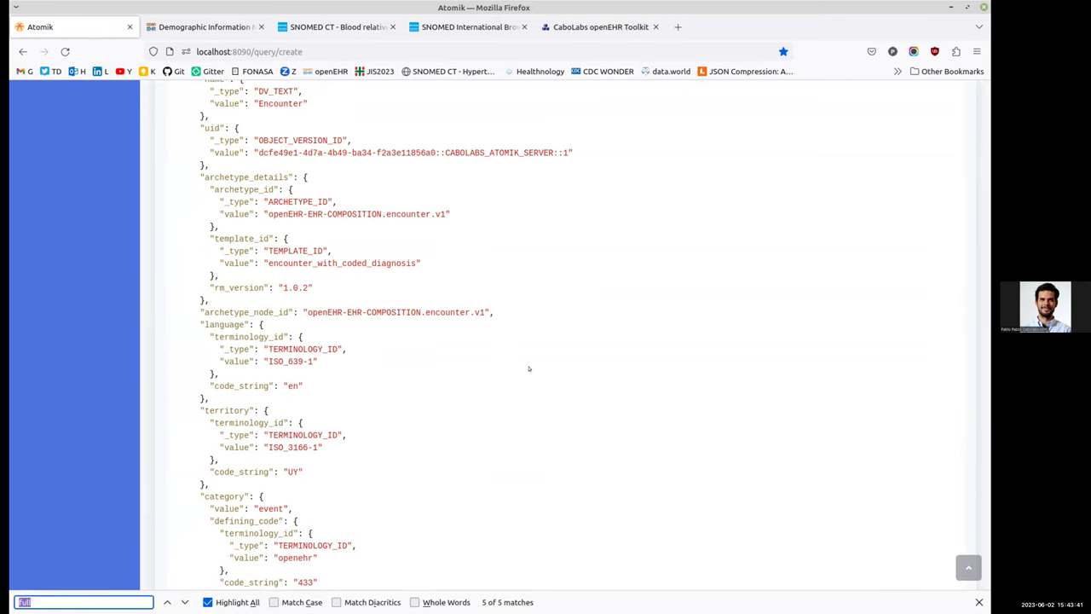
type("prob")
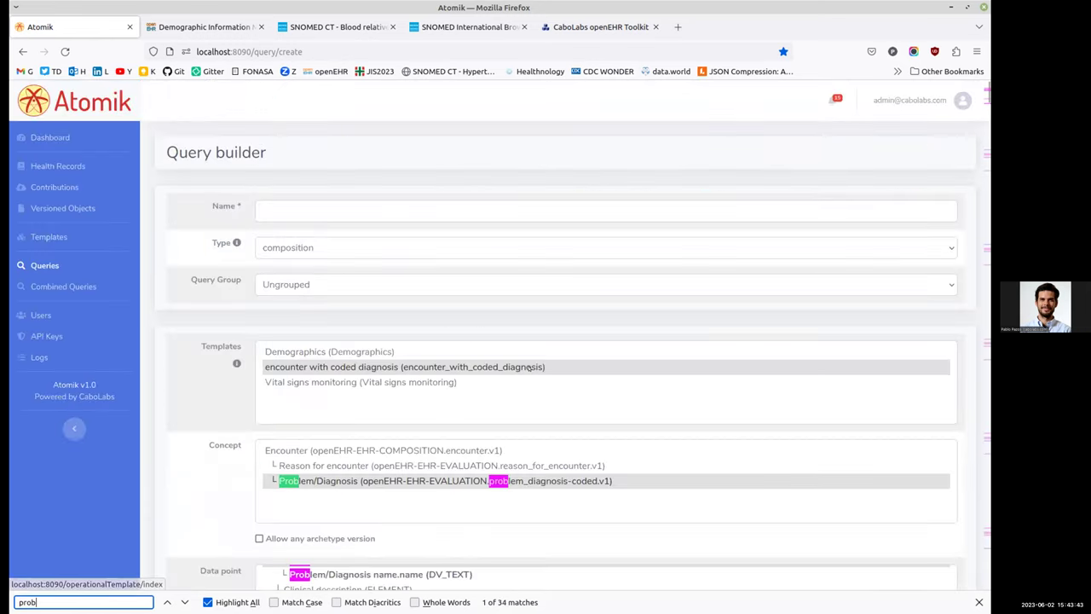
type("lem")
key("Return")
key("Return")
key("Return")
key("Return")
key("Return")
key("Return")
key("Return")
key("Return")
key("Return")
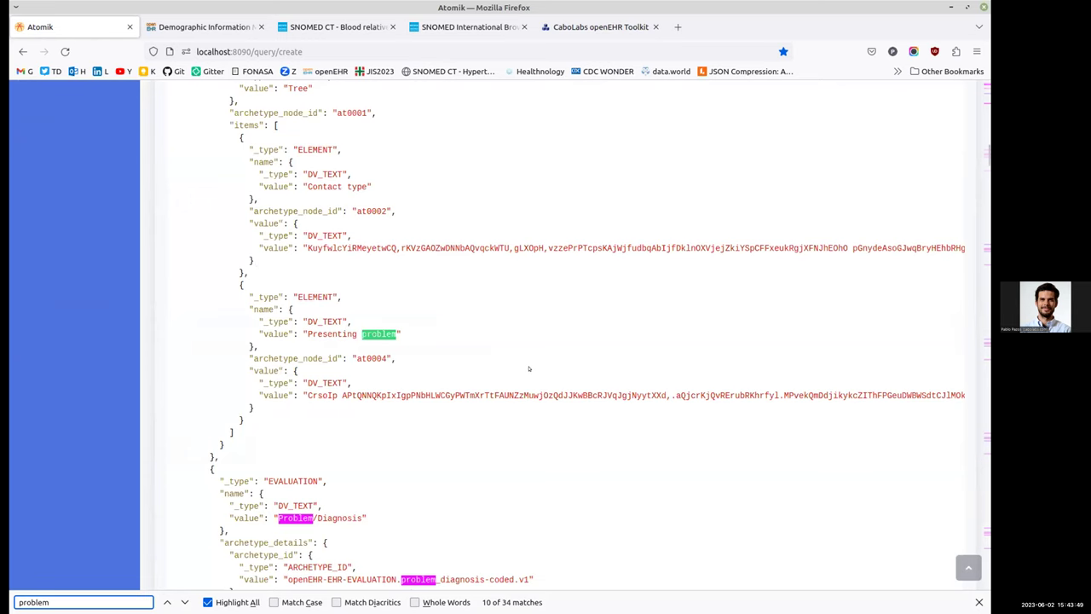
- Examine the first document's Problem/Diagnosis evaluation, checking the diagnosis name element's coded value and SNOMED CT code
scroll(529, 368, "down", 3)
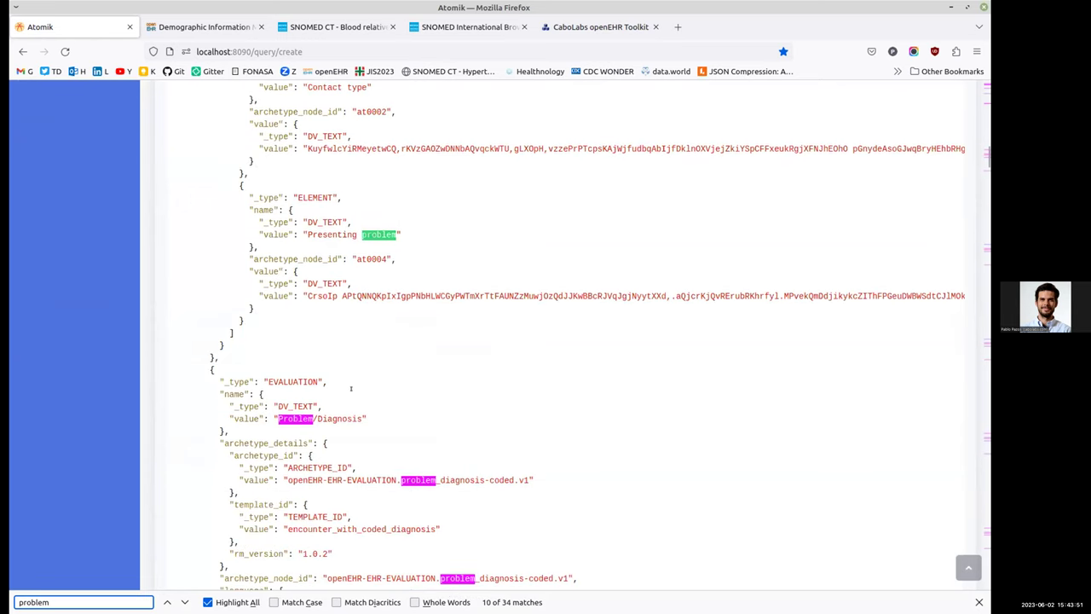
scroll(440, 409, "down", 1)
left_click_drag(170, 274, 358, 371)
scroll(506, 376, "down", 8)
scroll(507, 376, "down", 6)
scroll(509, 377, "down", 4)
scroll(510, 377, "down", 2)
left_click_drag(278, 316, 426, 314)
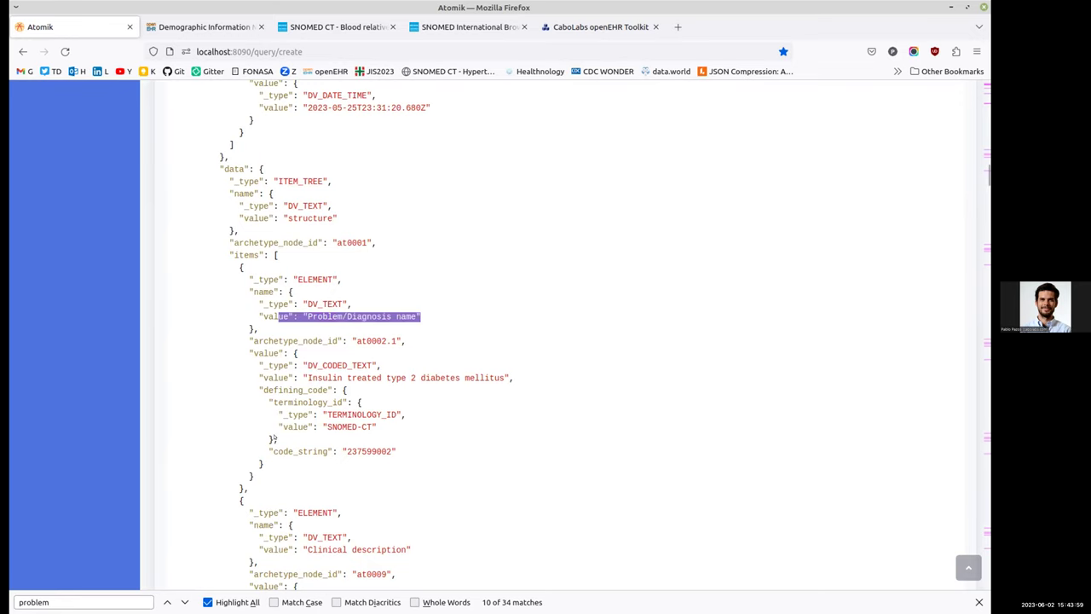
left_click_drag(277, 376, 512, 370)
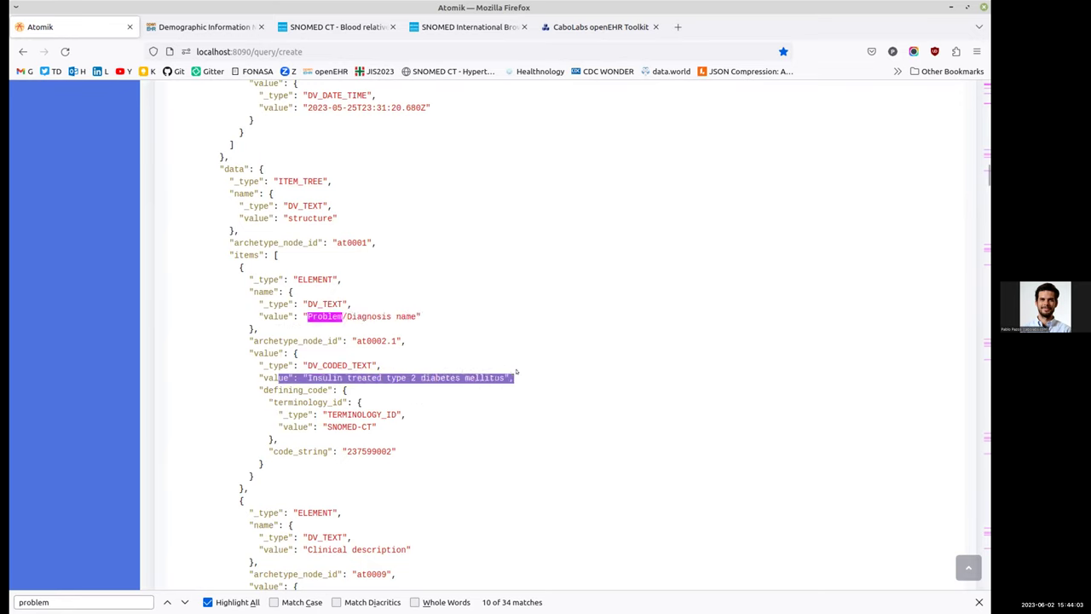
left_click_drag(346, 451, 388, 445)
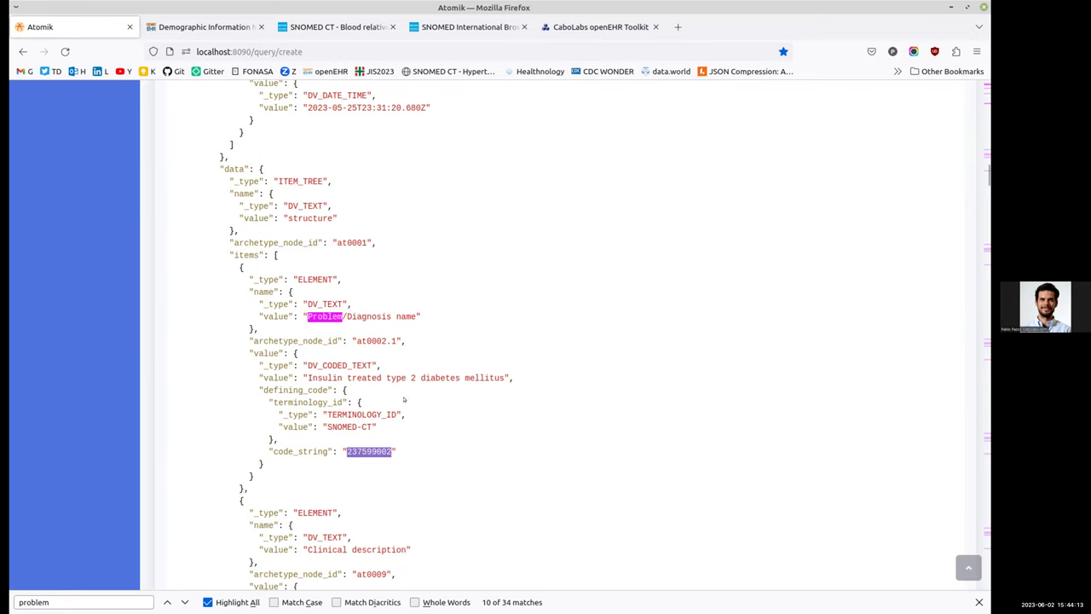
- Search the results for "Problem/Diagnosis name" and examine the diagnosis text and code in the second document
left_click(360, 314)
left_click_drag(305, 313, 416, 313)
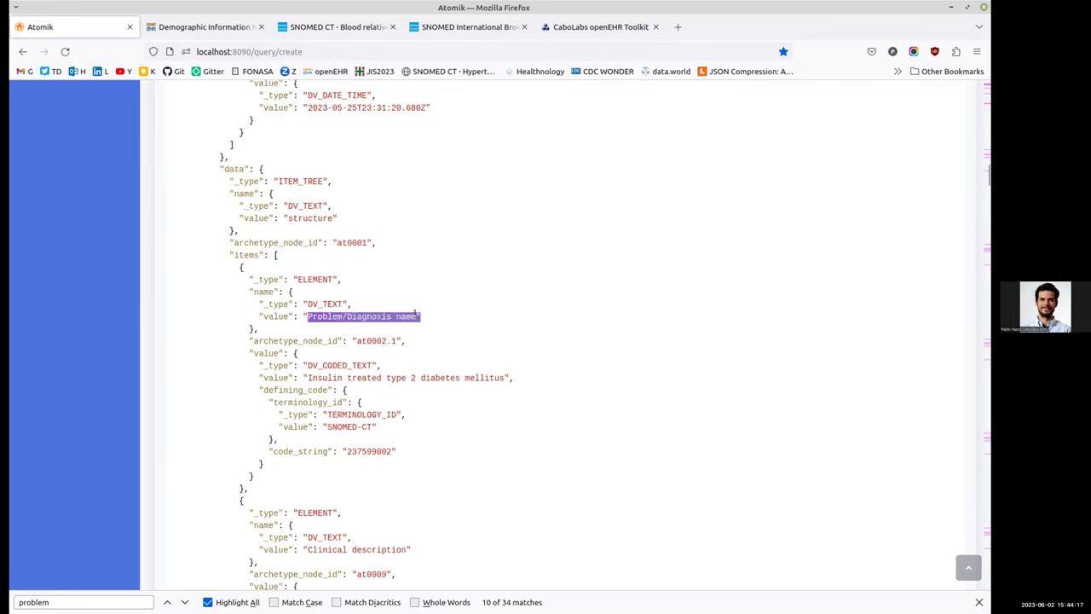
key("ctrl+f")
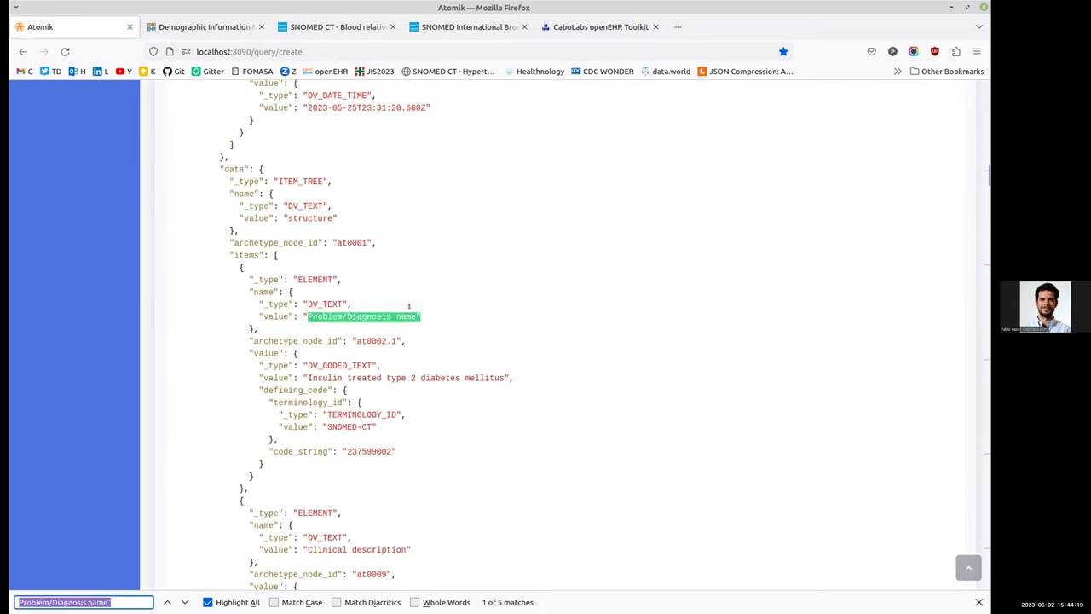
key("Return")
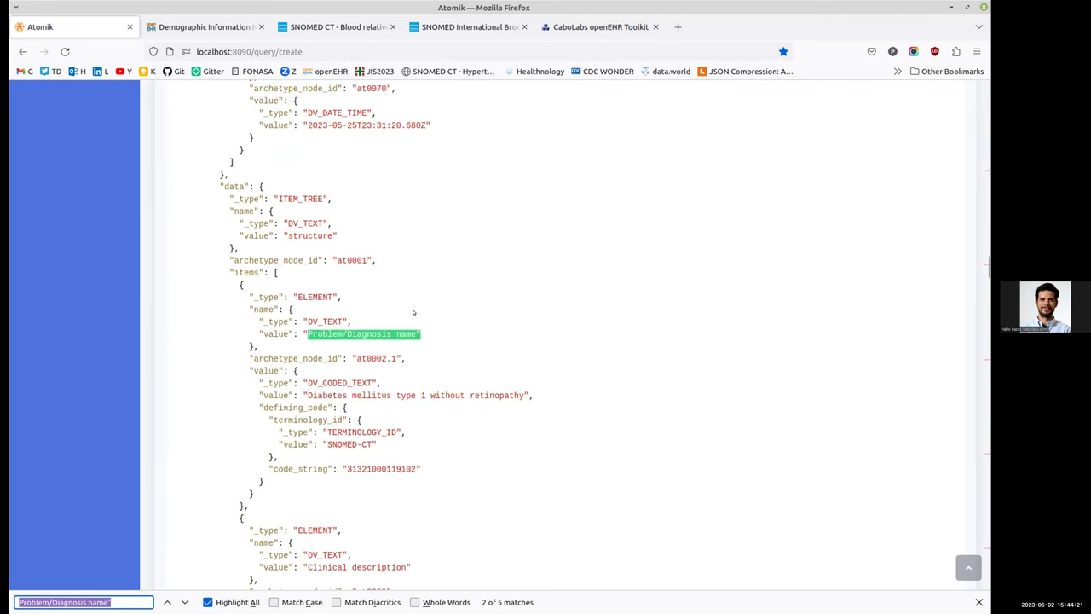
left_click_drag(305, 388, 394, 387)
left_click_drag(480, 389, 528, 394)
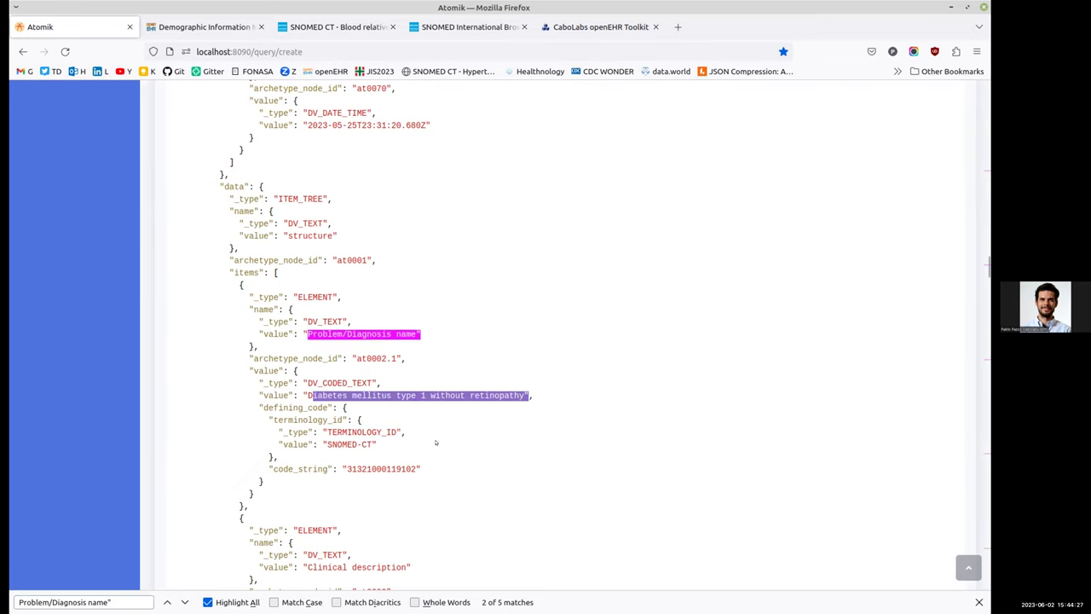
double_click(381, 469)
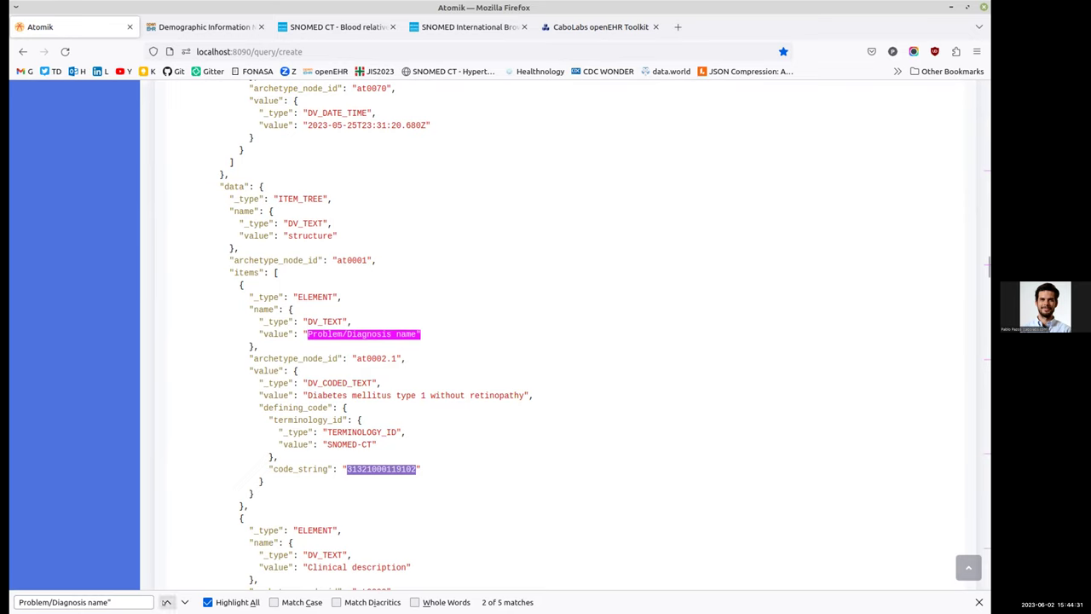
- Go to the next "Problem/Diagnosis name" match and check the third document's diagnosis text and code
left_click(184, 602)
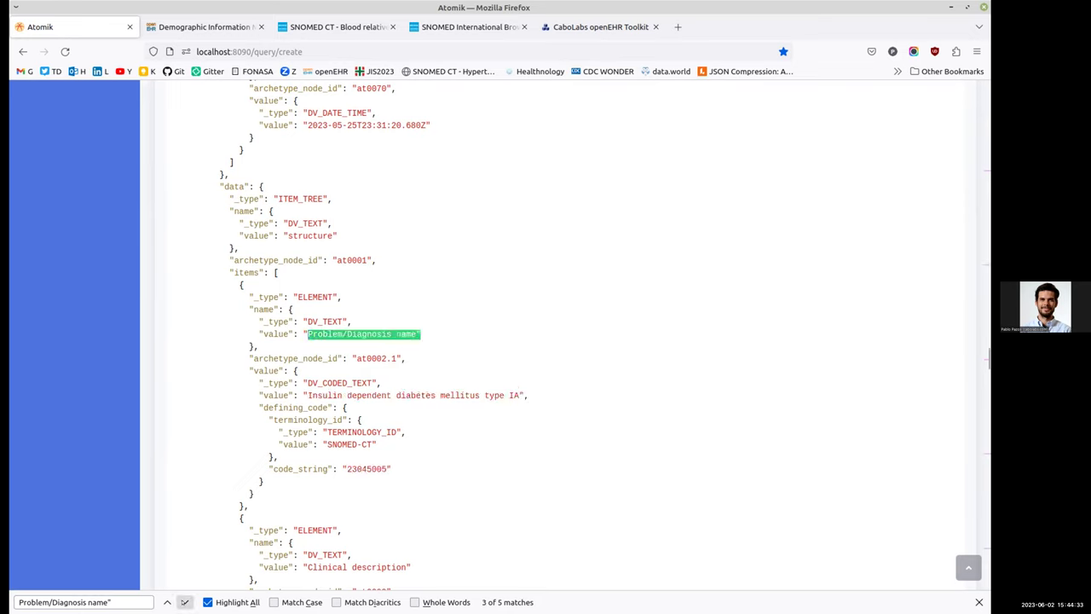
left_click_drag(322, 396, 521, 390)
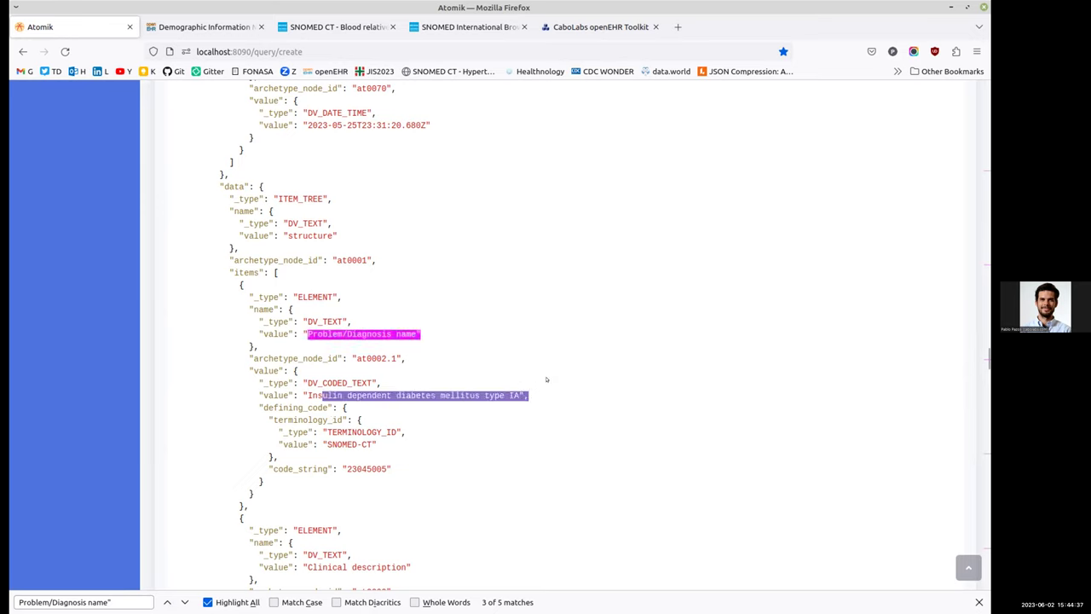
double_click(361, 468)
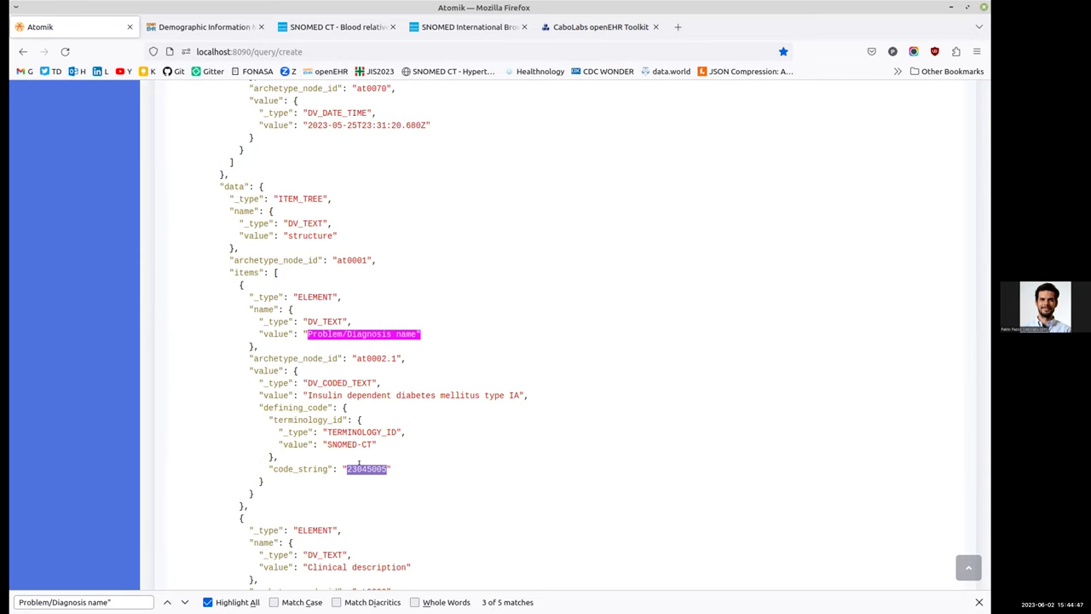
- Return to the query builder and select the Severity.value (DV_CODED_TEXT) data point of the Problem/Diagnosis concept
scroll(752, 294, "up", 15)
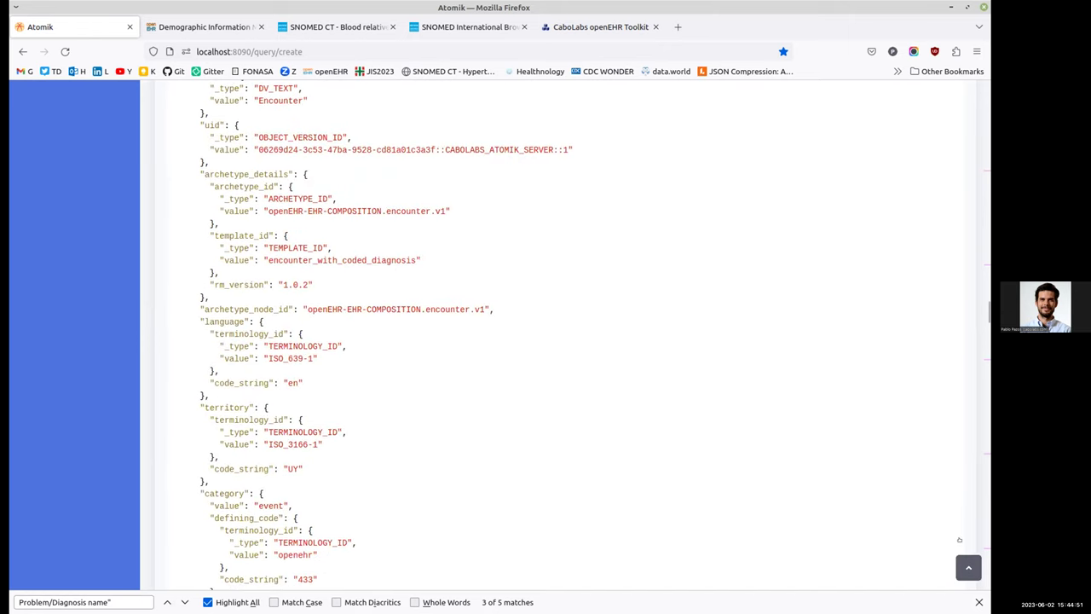
left_click(968, 567)
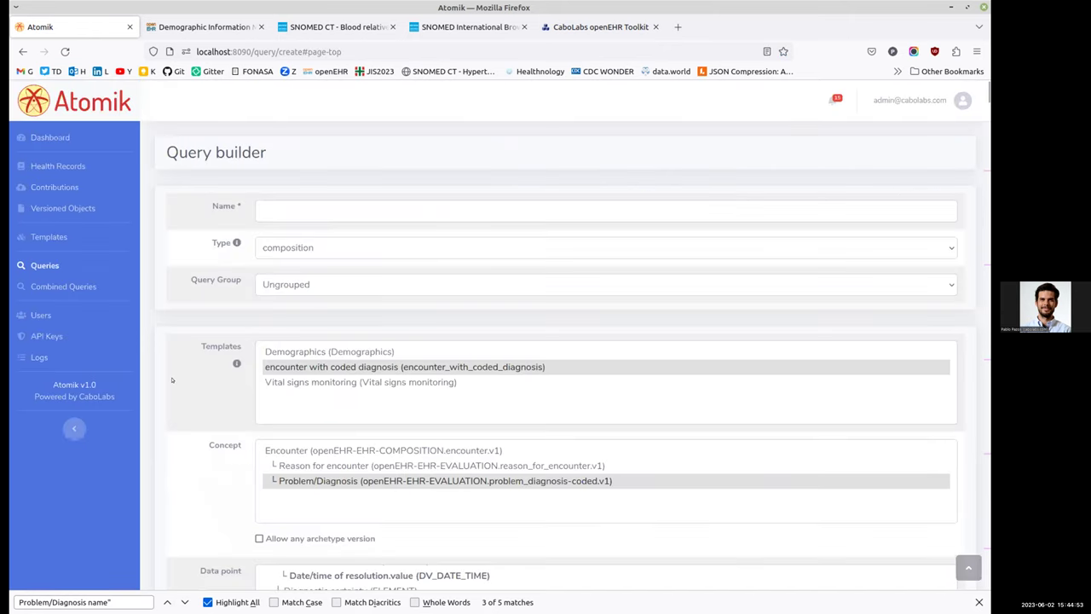
scroll(171, 379, "down", 3)
scroll(528, 389, "up", 4)
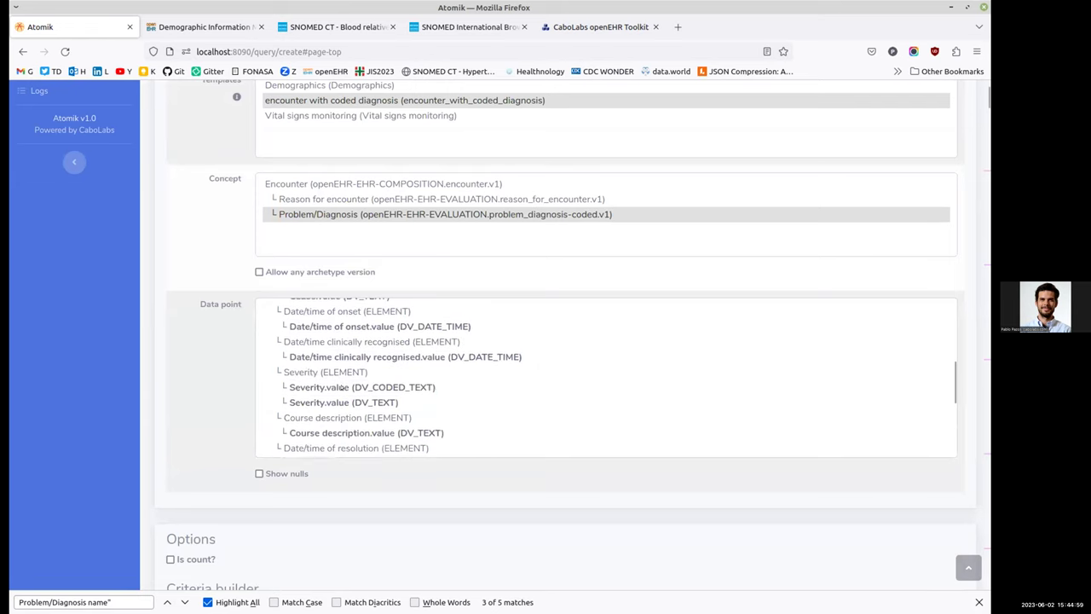
left_click(341, 388)
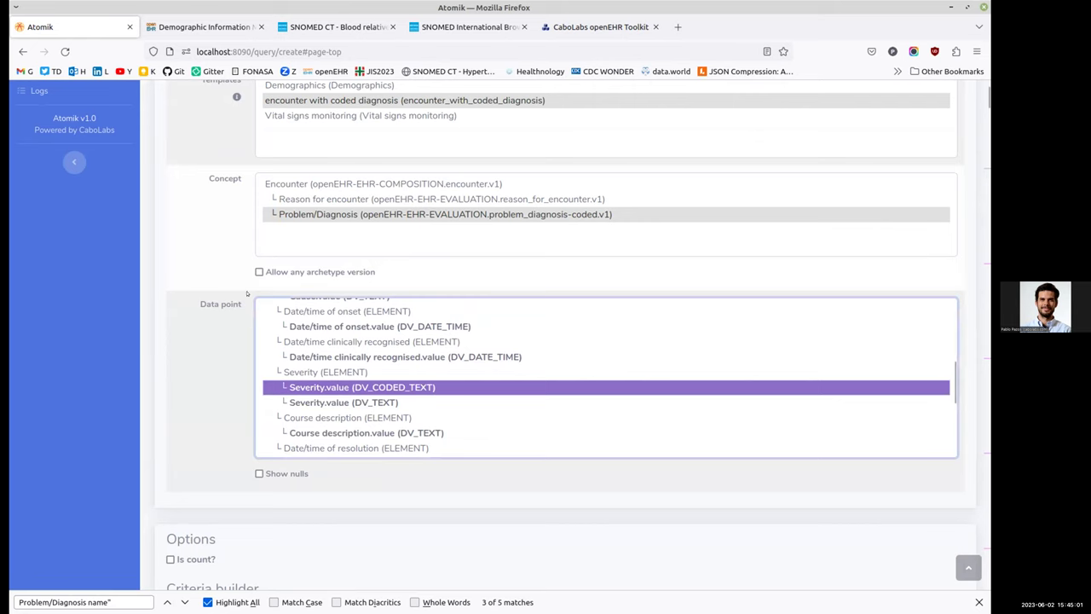
scroll(173, 360, "down", 5)
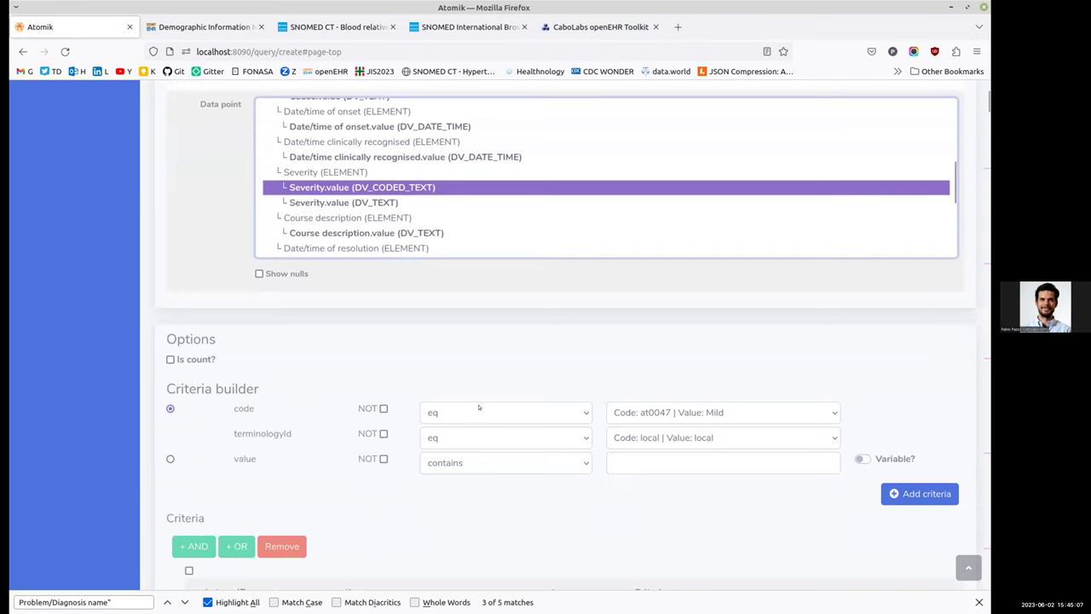
- Add a severity criterion with code eq at0047 (Mild) and terminologyId eq local, and check it in the criteria list
left_click(761, 412)
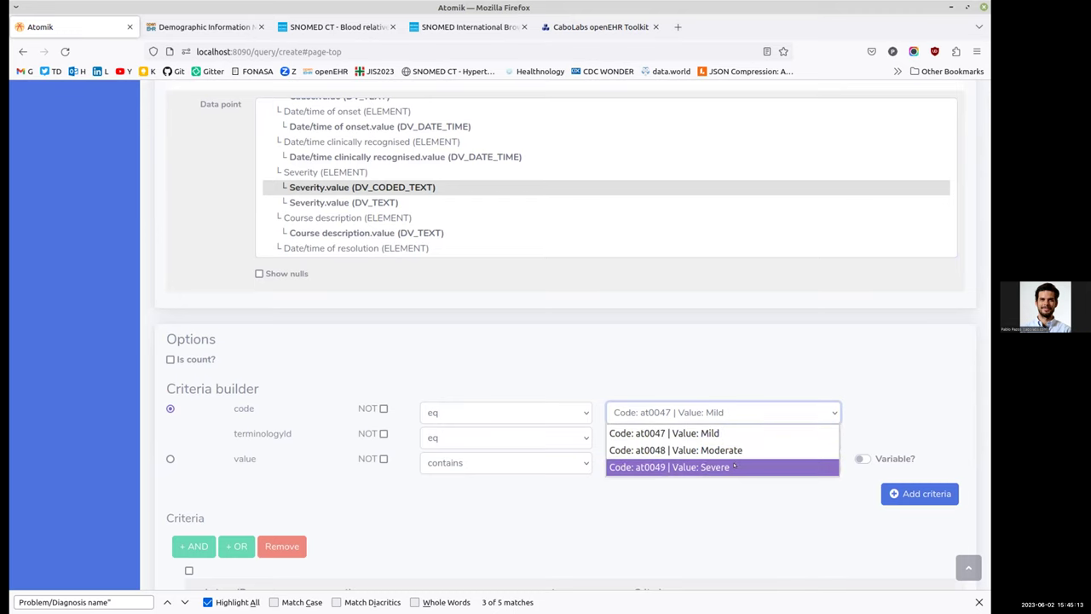
left_click(603, 546)
left_click(731, 409)
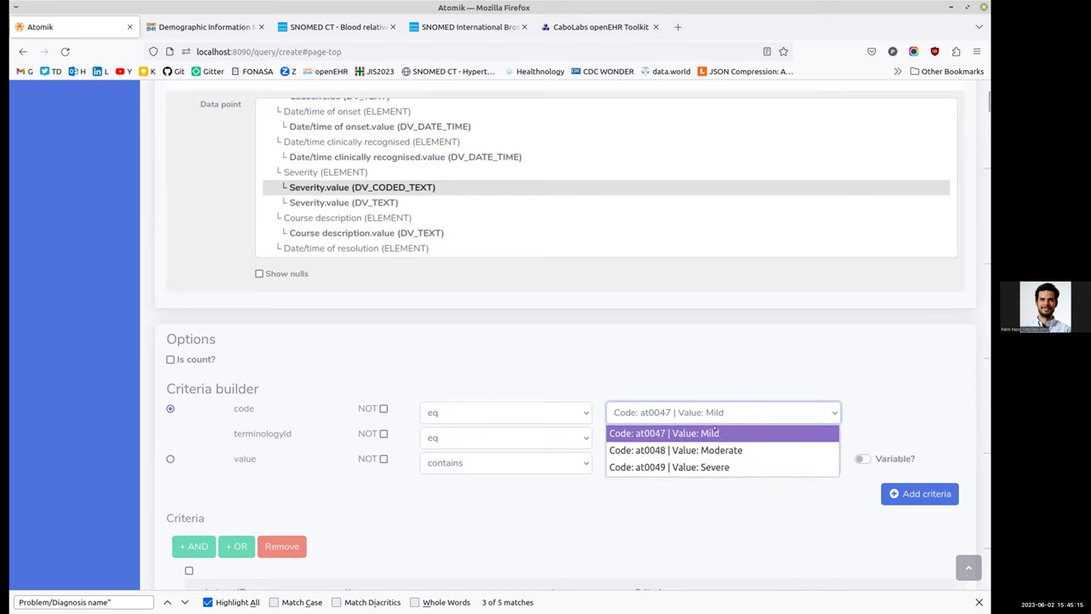
left_click(715, 432)
left_click(920, 494)
scroll(733, 518, "down", 3)
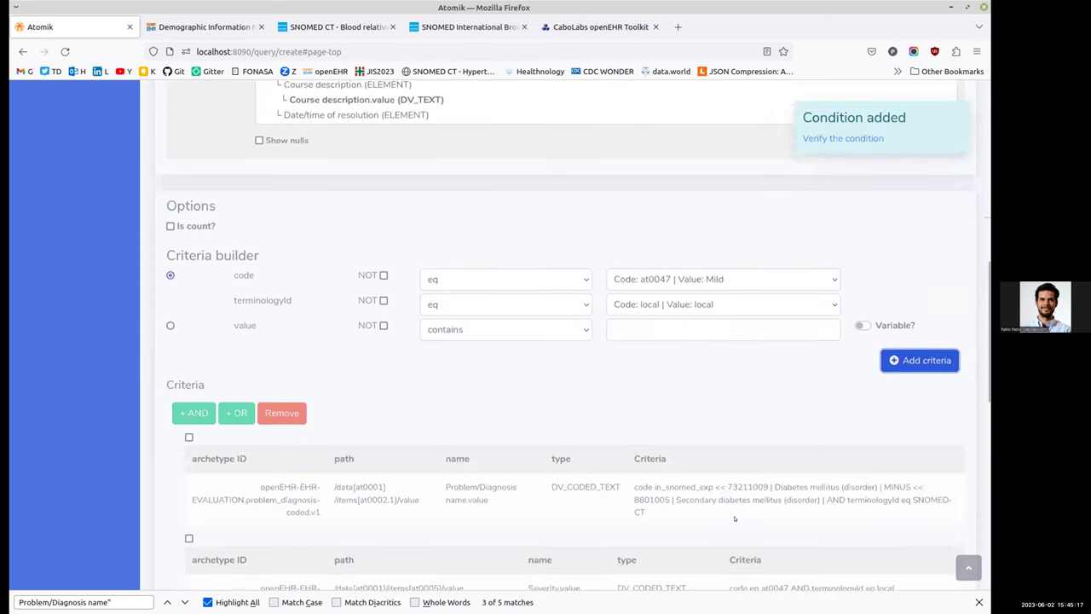
scroll(734, 518, "down", 3)
left_click_drag(731, 388, 894, 388)
left_click_drag(529, 388, 579, 388)
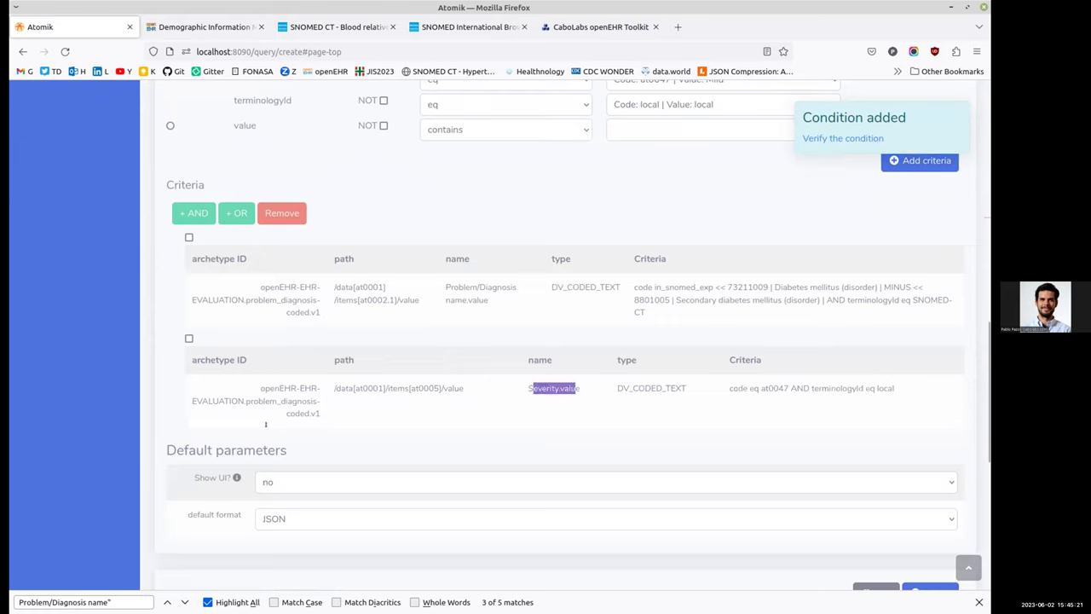
- Combine the SNOMED CT diabetes criterion and the severity criterion with AND, and review both conditions
left_click(188, 339)
left_click(189, 237)
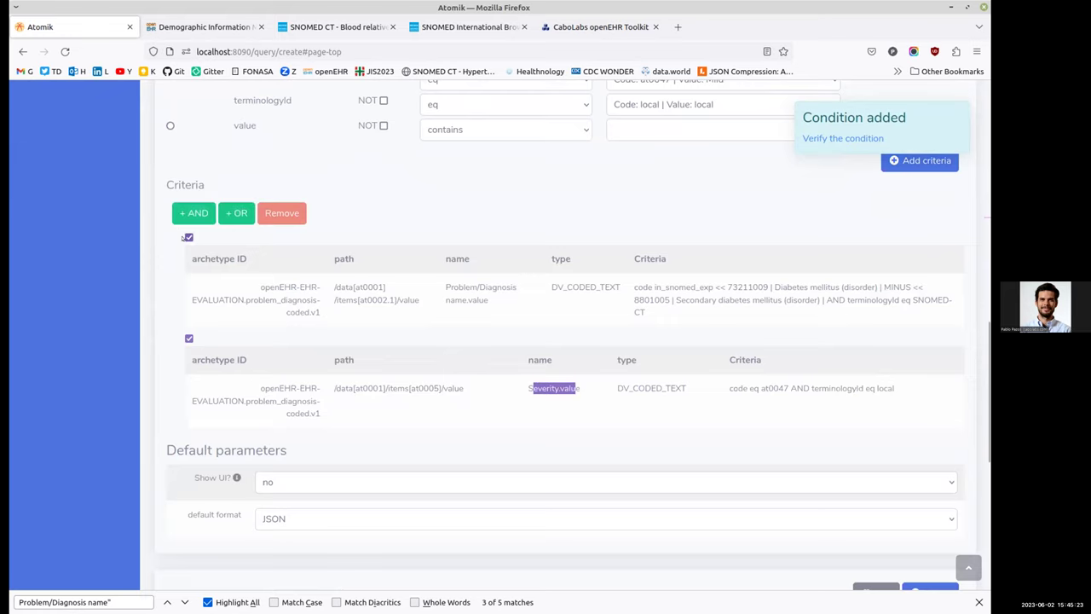
left_click_drag(670, 287, 742, 312)
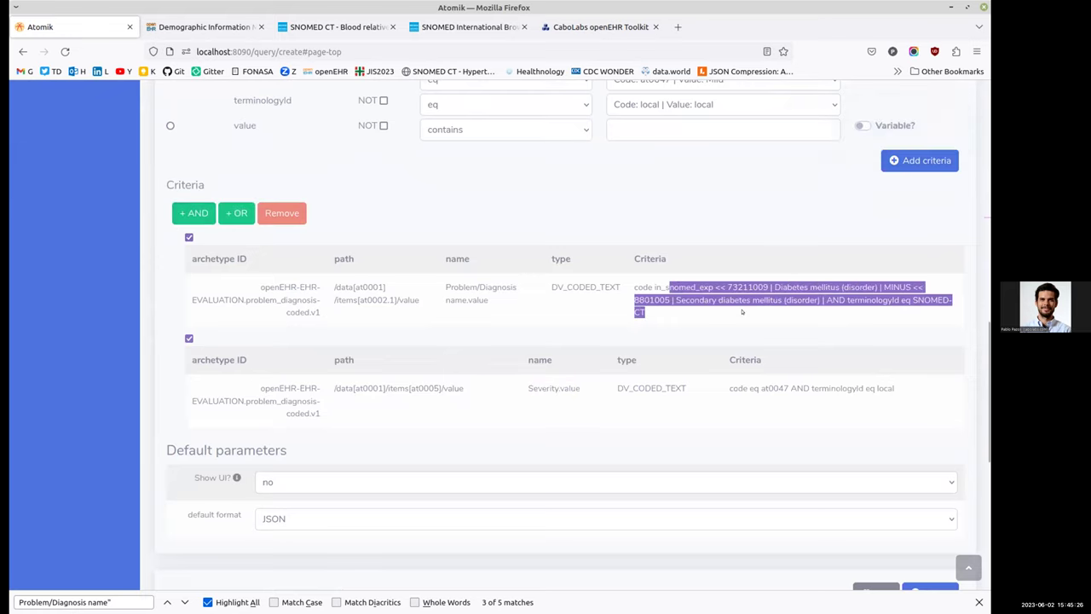
left_click(188, 214)
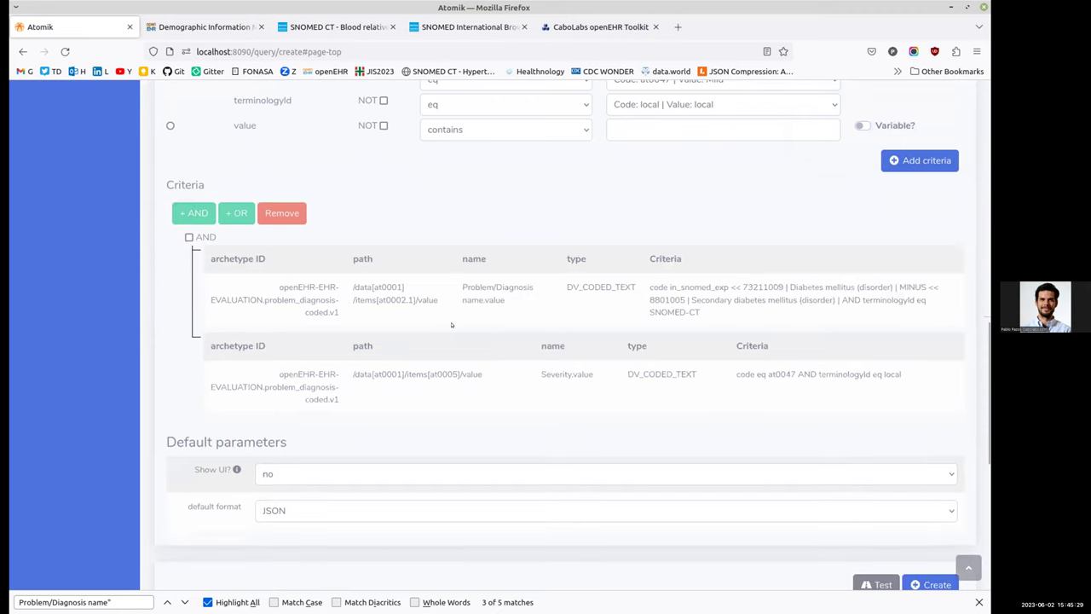
left_click_drag(736, 374, 921, 368)
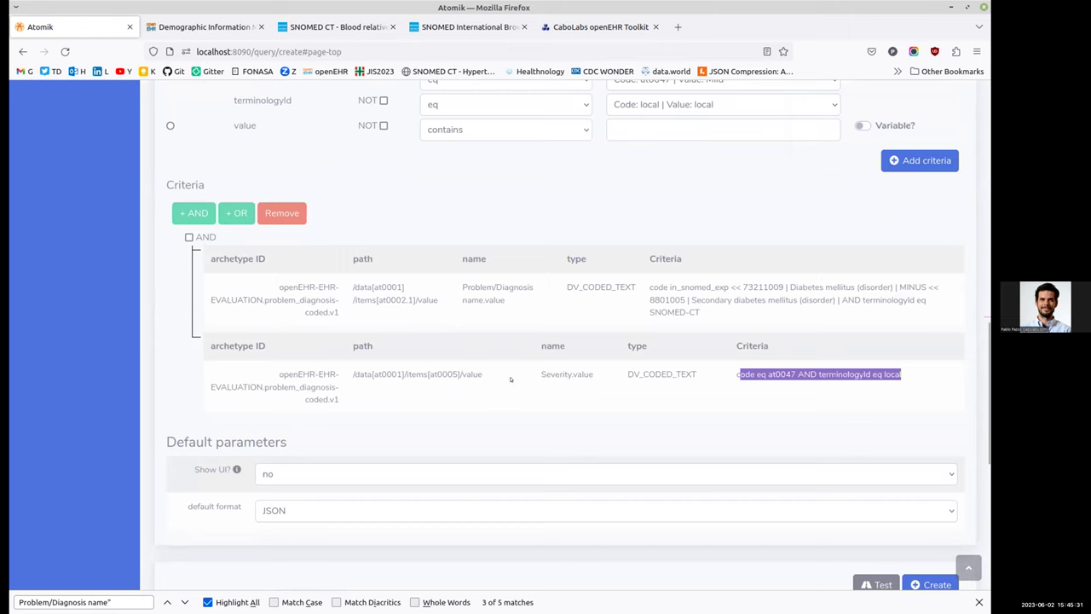
scroll(712, 341, "down", 4)
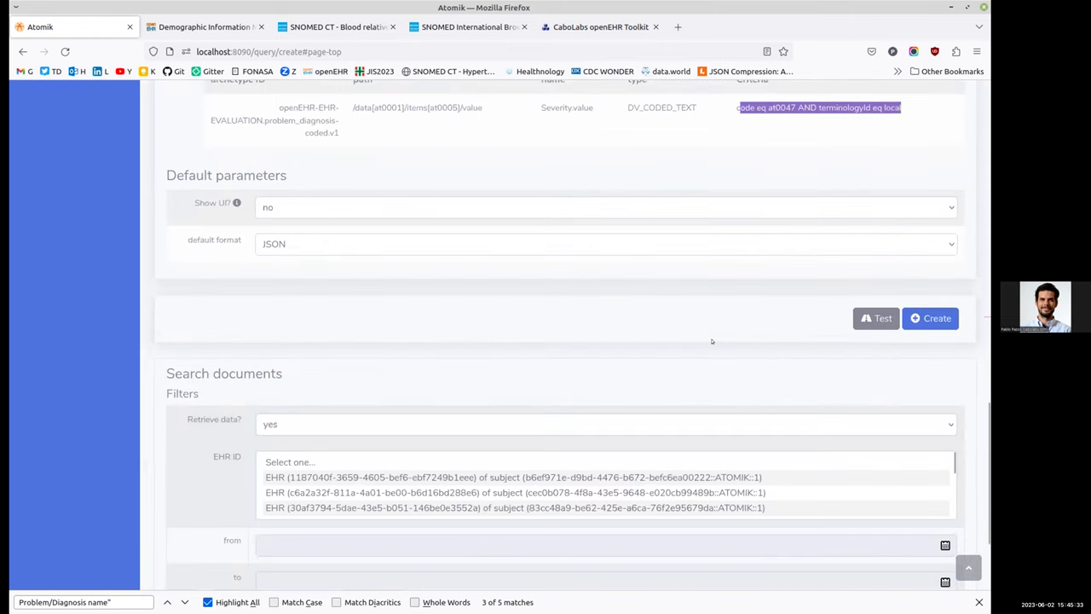
- Execute the combined diabetes and mild severity query with data retrieval on, and look at the start of the returned composition
scroll(712, 341, "down", 3)
left_click(929, 470)
scroll(689, 458, "down", 4)
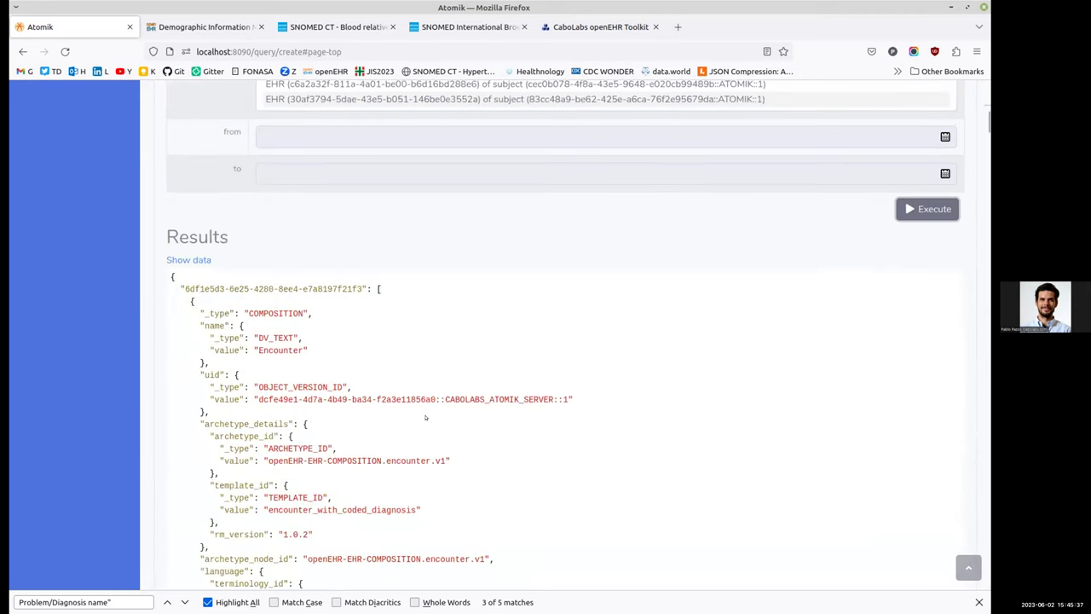
left_click_drag(270, 448, 259, 312)
scroll(669, 426, "down", 1)
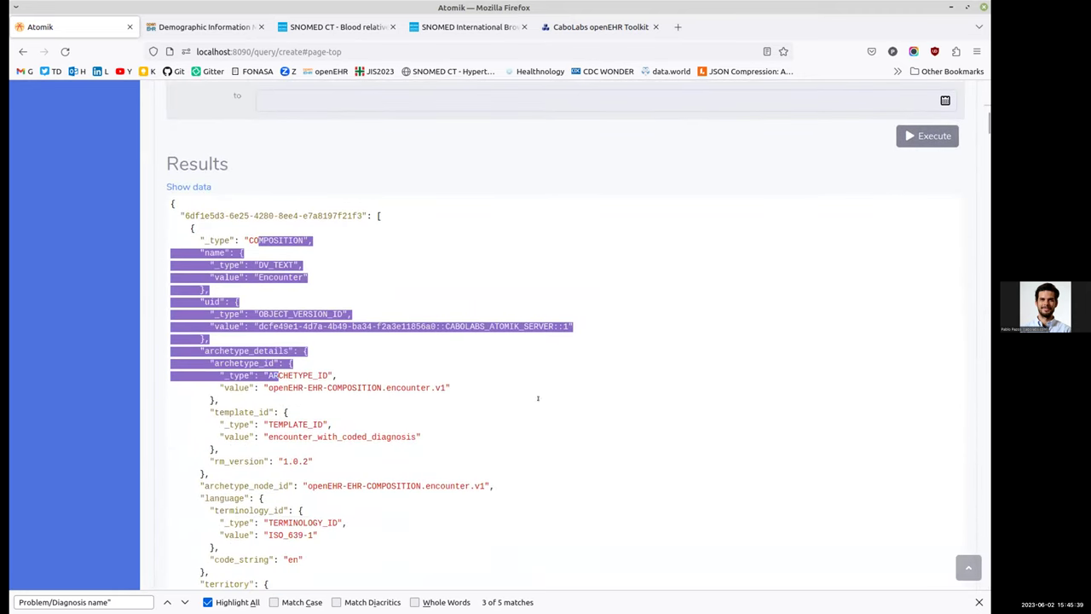
- Find "sever" in the results and check the Severity element's text value, terminology and code string
left_click(406, 380)
key("ctrl+f")
type("sever")
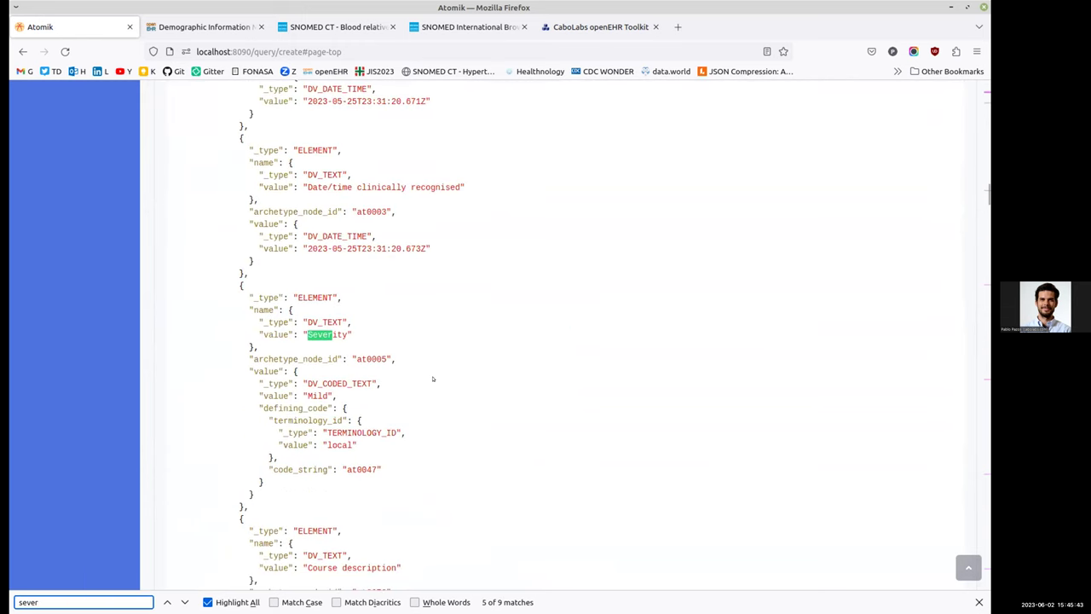
left_click_drag(256, 379, 379, 465)
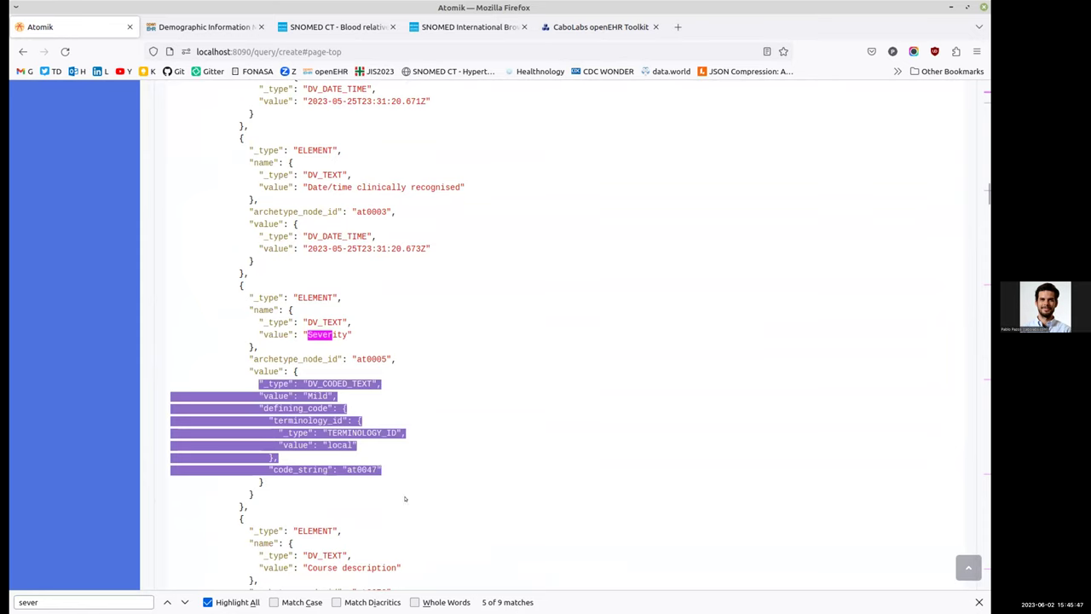
left_click(387, 444)
left_click_drag(302, 395, 336, 397)
left_click_drag(339, 469, 386, 469)
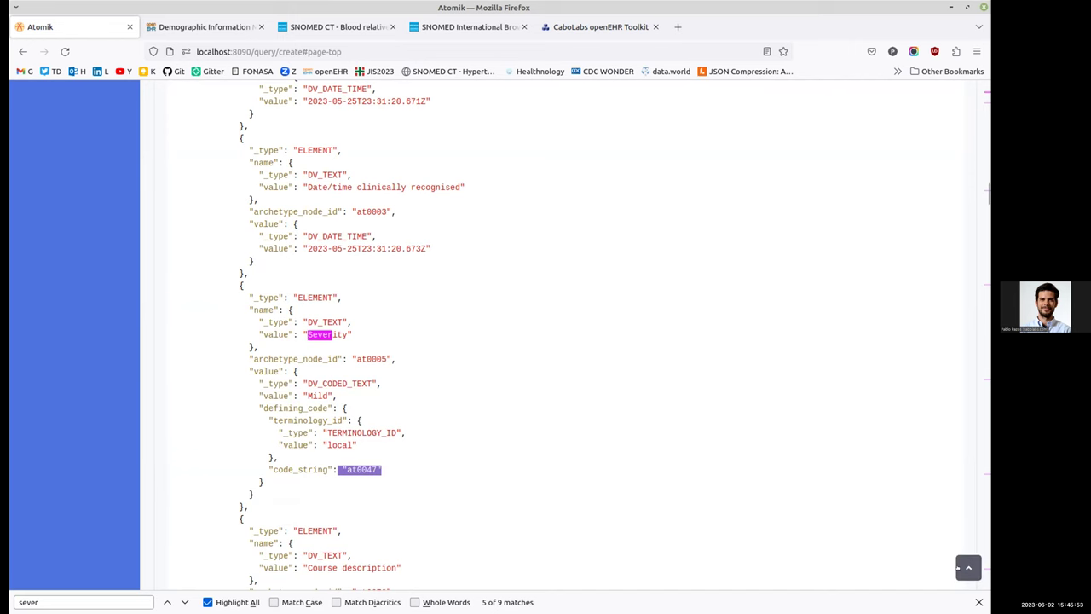
- Return to the start of the query builder and look through the available query types, keeping composition
left_click(968, 567)
scroll(557, 483, "up", 10)
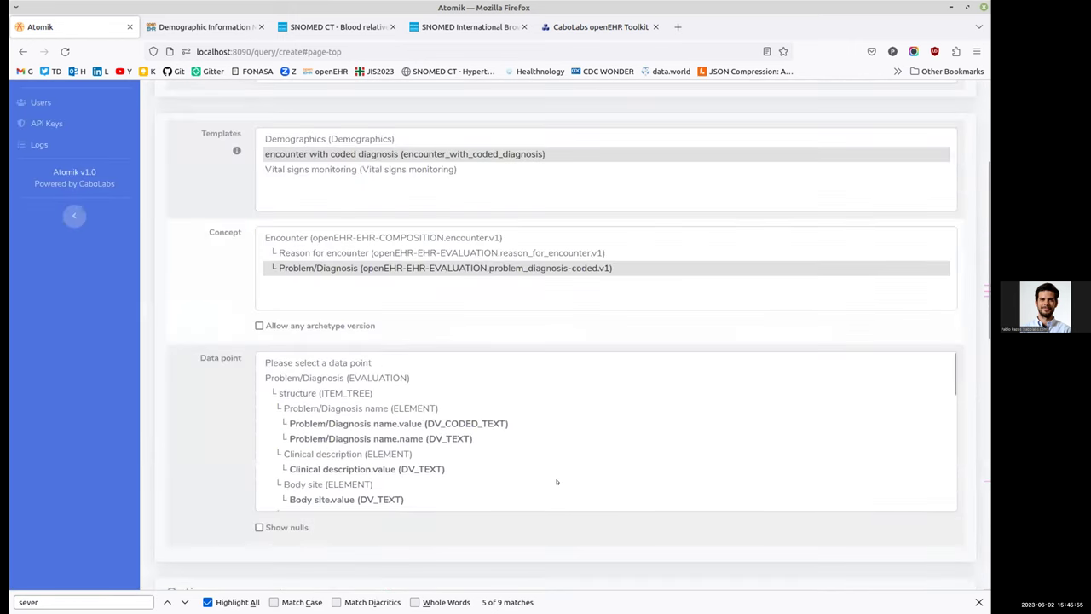
scroll(210, 390, "up", 3)
scroll(155, 398, "down", 3)
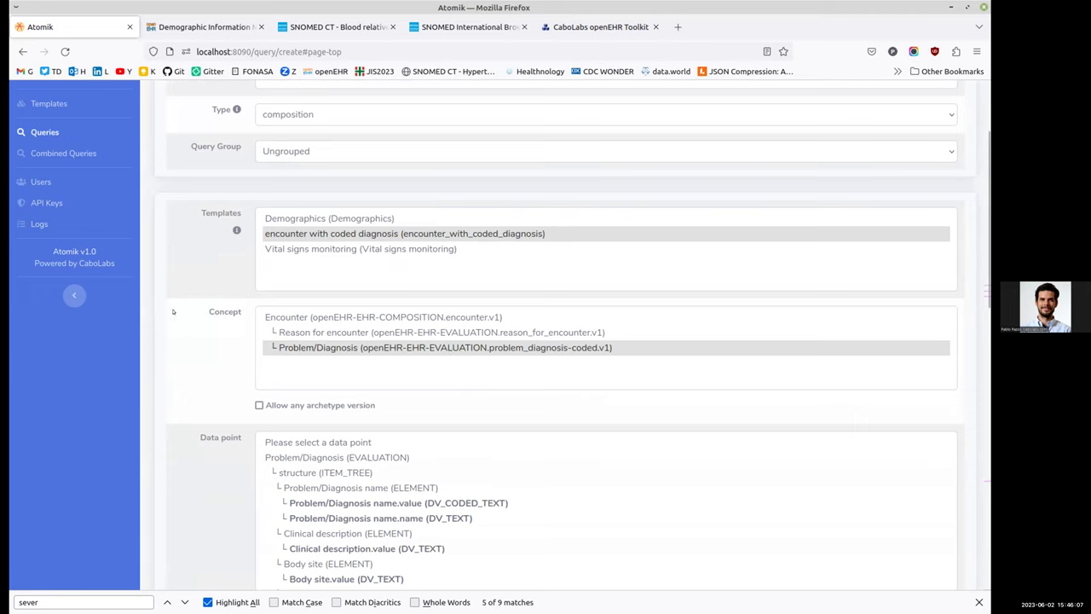
scroll(229, 313, "up", 3)
left_click(304, 247)
key("Down")
key("Down")
key("Down")
key("Down")
key("Down")
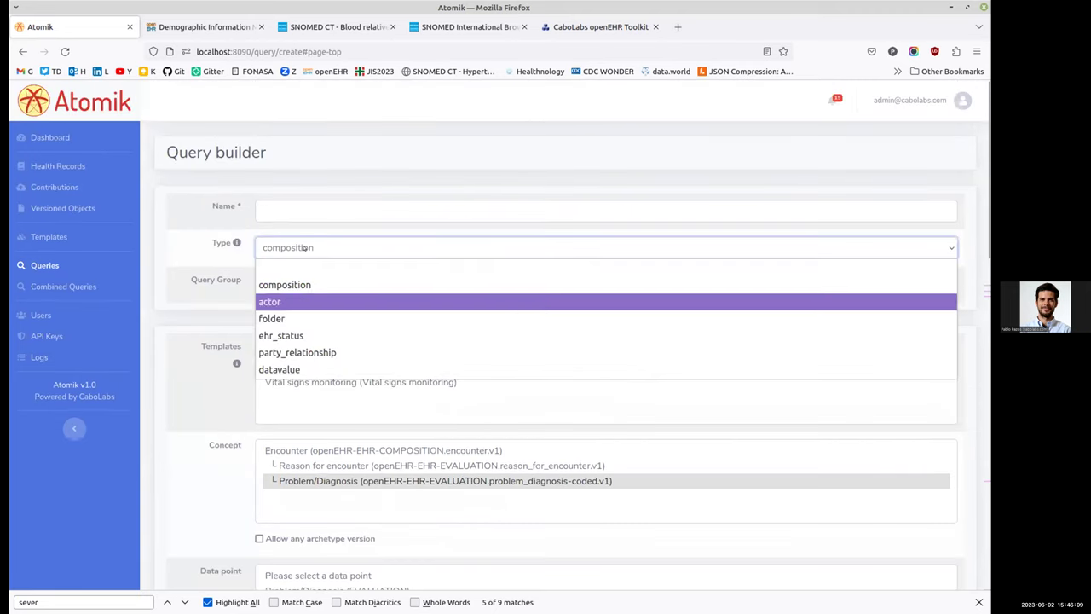
key("Up")
key("Escape")
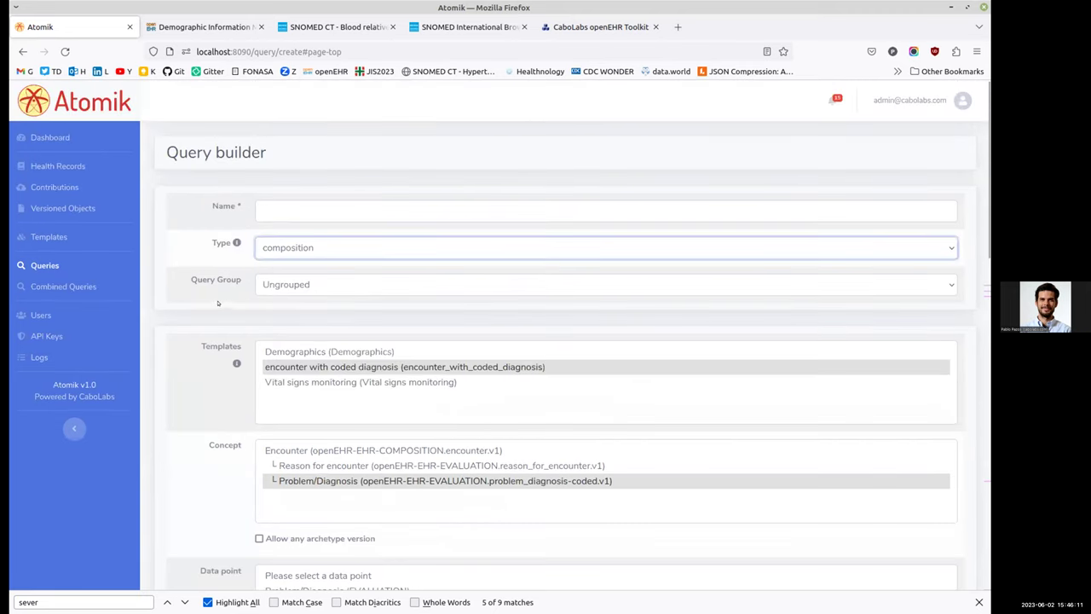
- Reload the query builder to start a fresh query of type datavalue on the Vital signs monitoring template
key("F5")
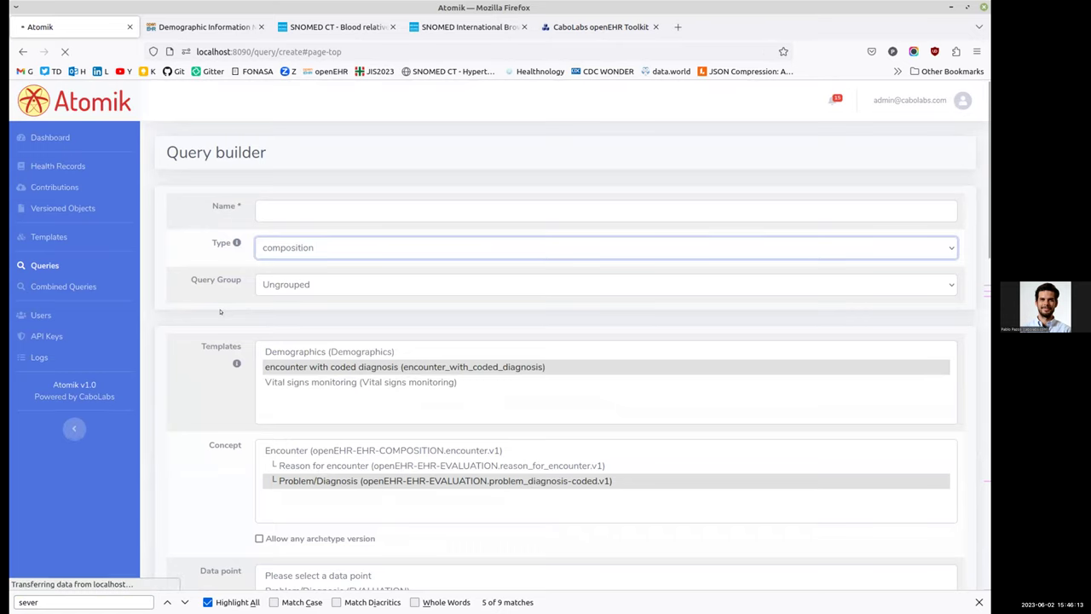
left_click(303, 246)
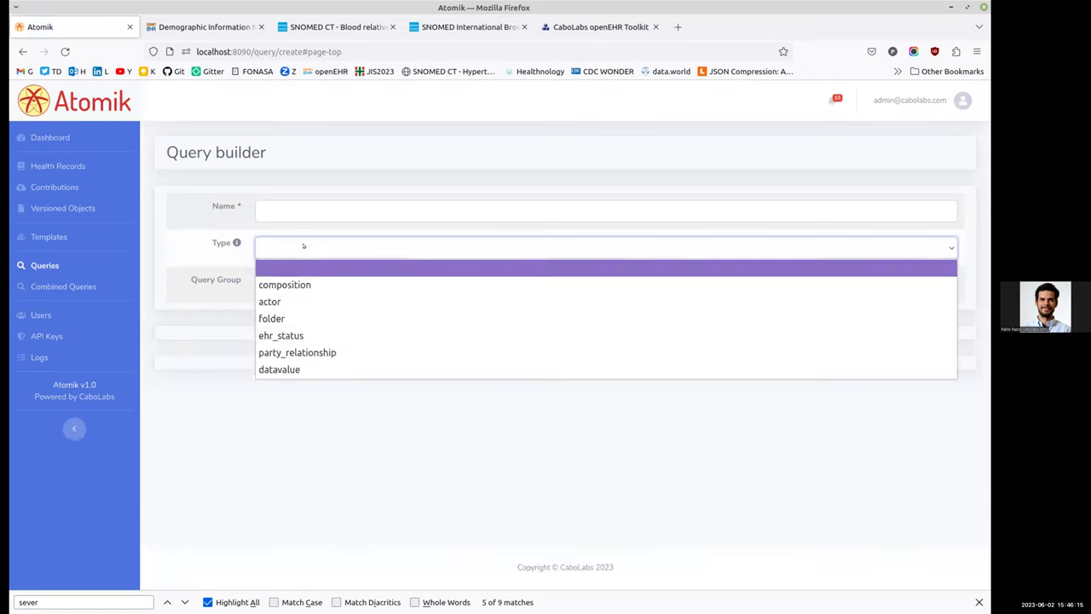
left_click(301, 370)
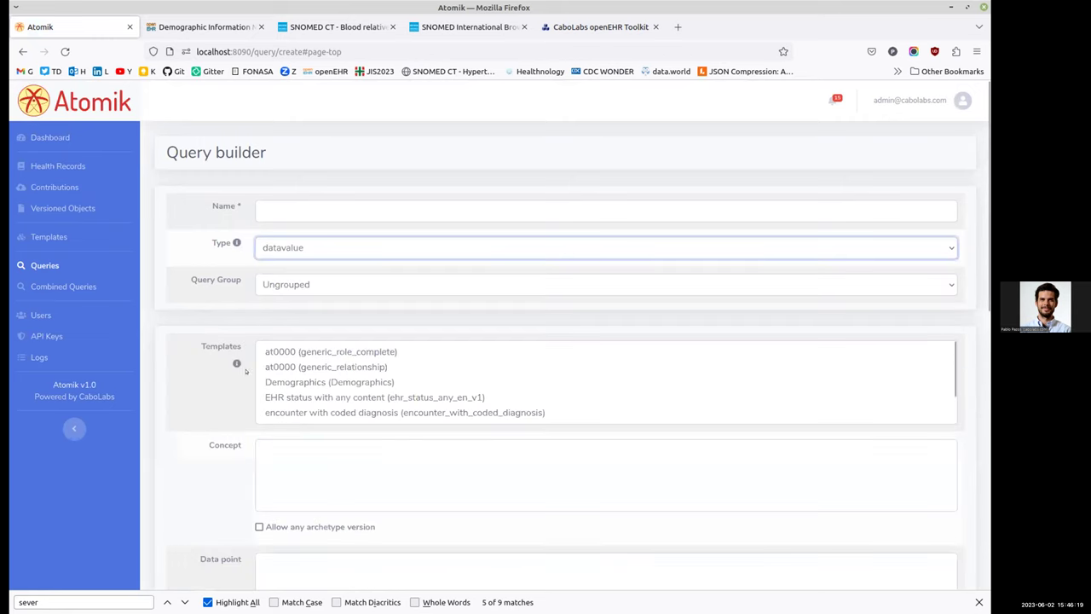
scroll(393, 381, "down", 1)
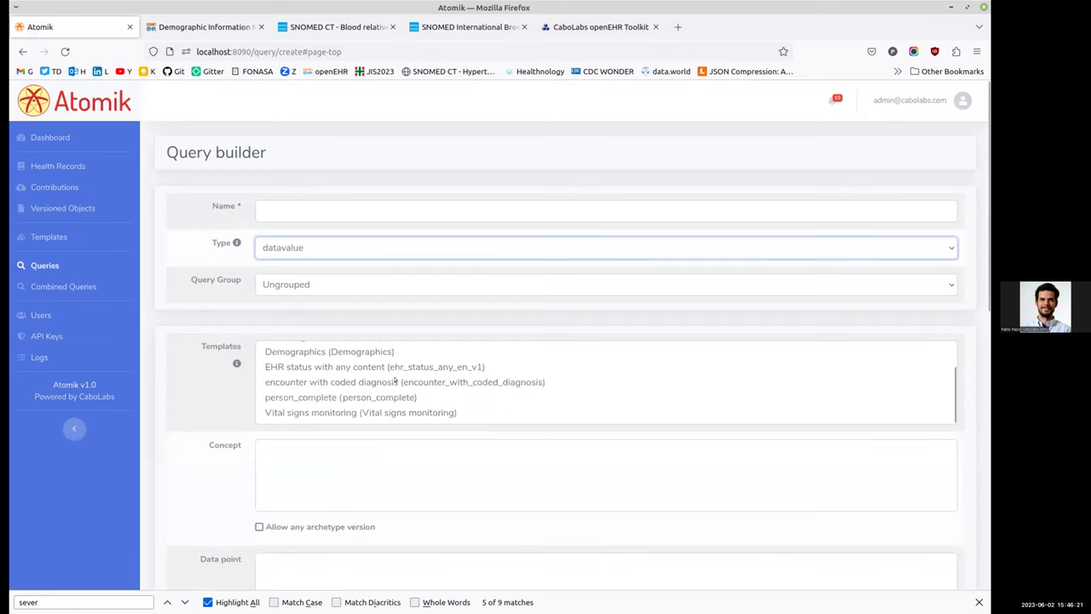
left_click(378, 411)
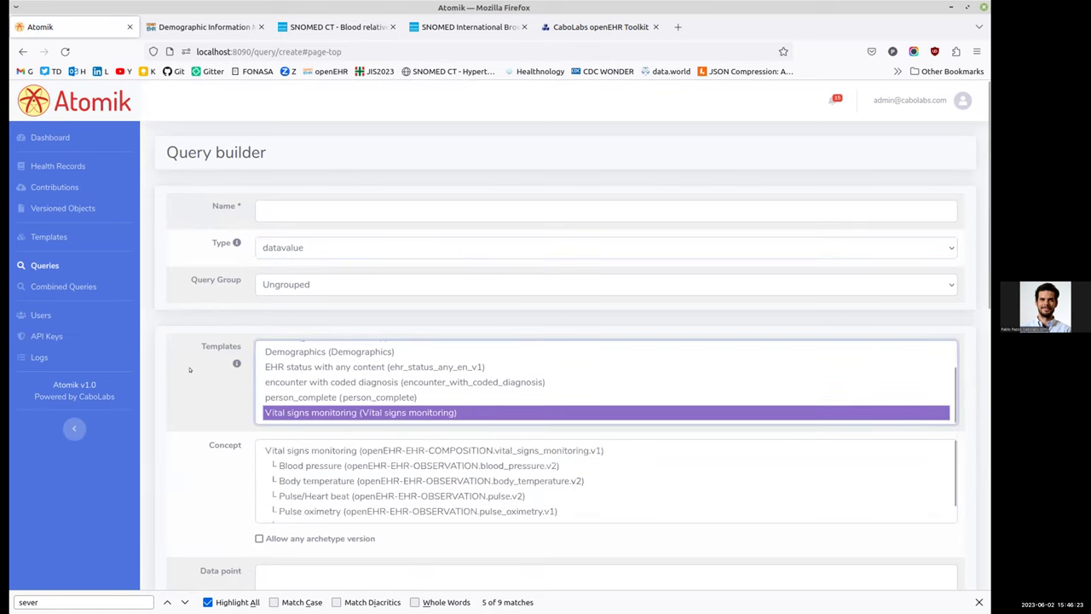
- Add projections for Systolic.value and Diastolic.value (DV_QUANTITY) of the Blood pressure concept
scroll(189, 369, "down", 2)
left_click(292, 398)
scroll(292, 333, "down", 2)
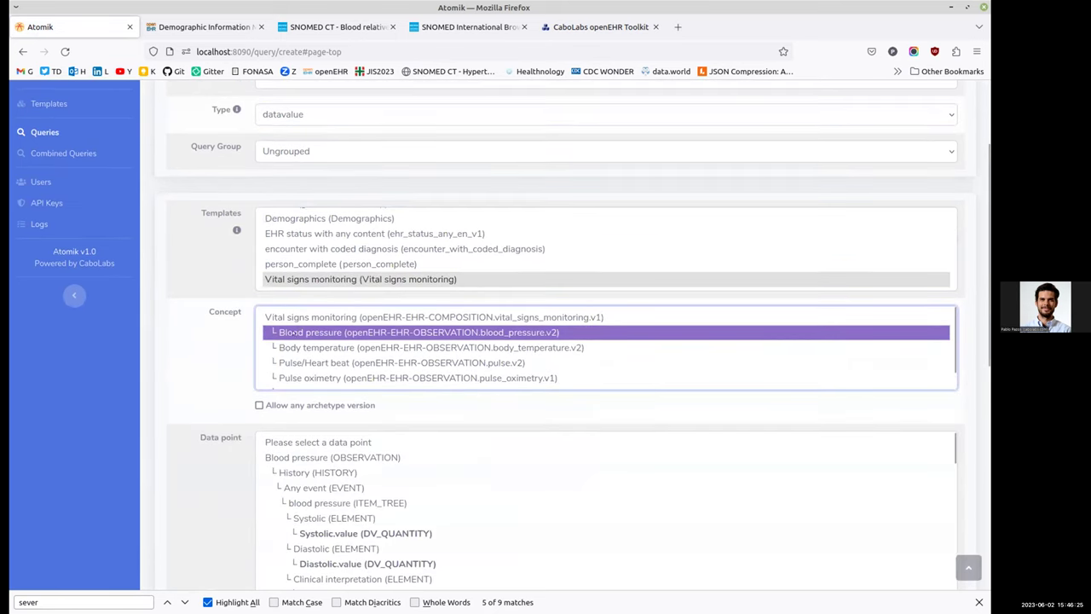
scroll(397, 333, "down", 2)
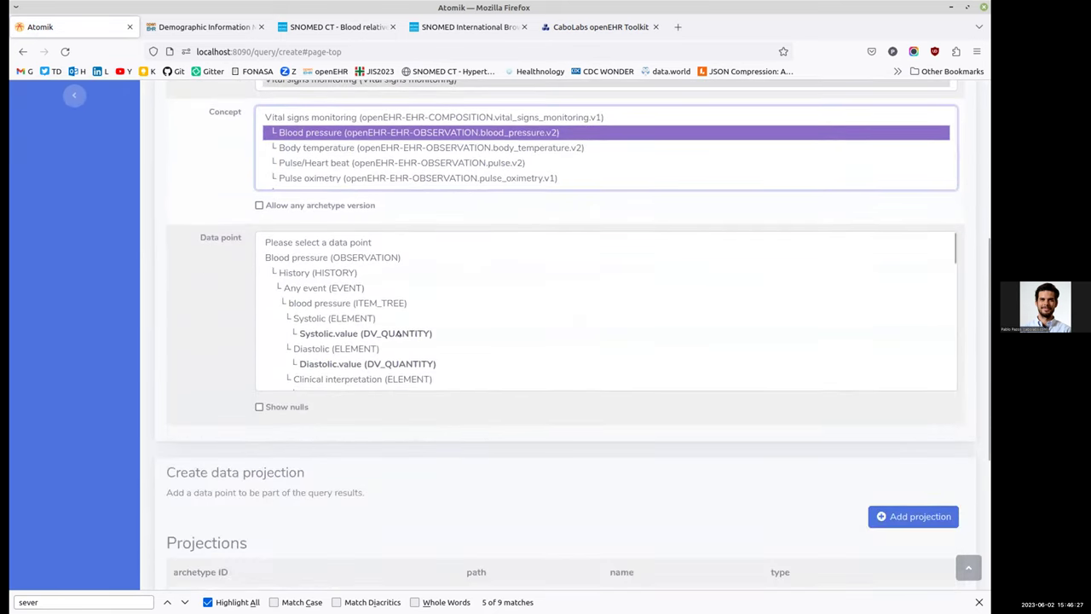
left_click(397, 334)
left_click(901, 524)
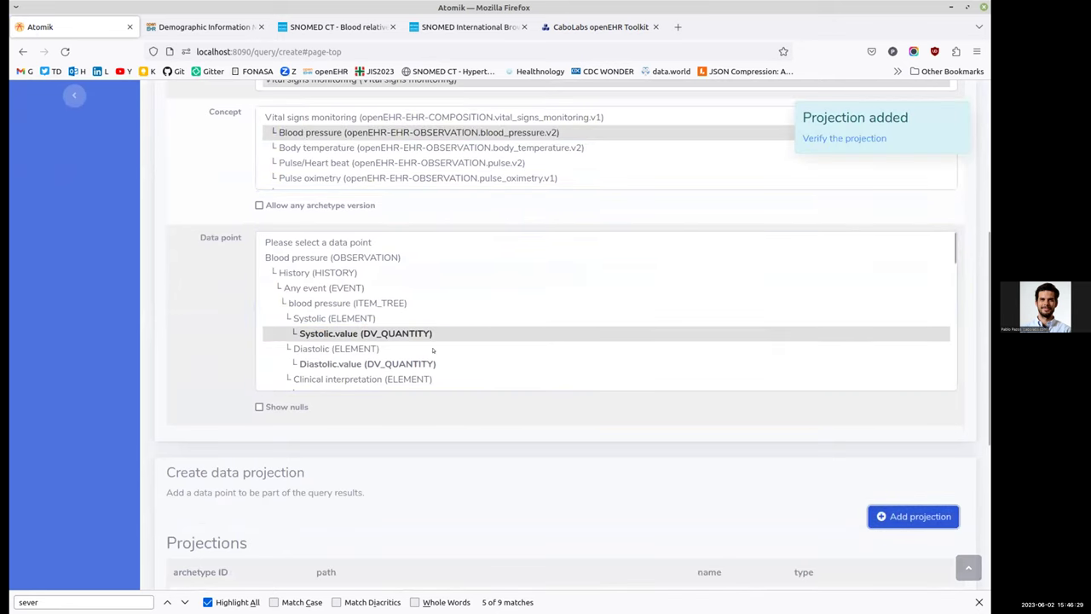
left_click(367, 364)
left_click(891, 515)
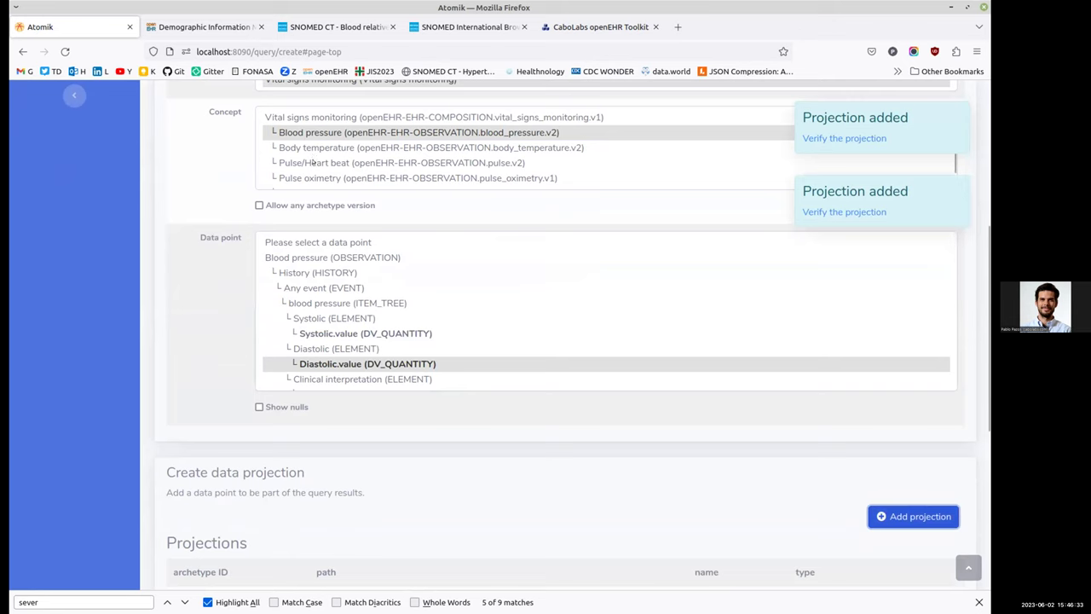
- Add Rate.value (DV_QUANTITY) projections for both the Pulse/Heart beat and the Respiration concepts
left_click(288, 163)
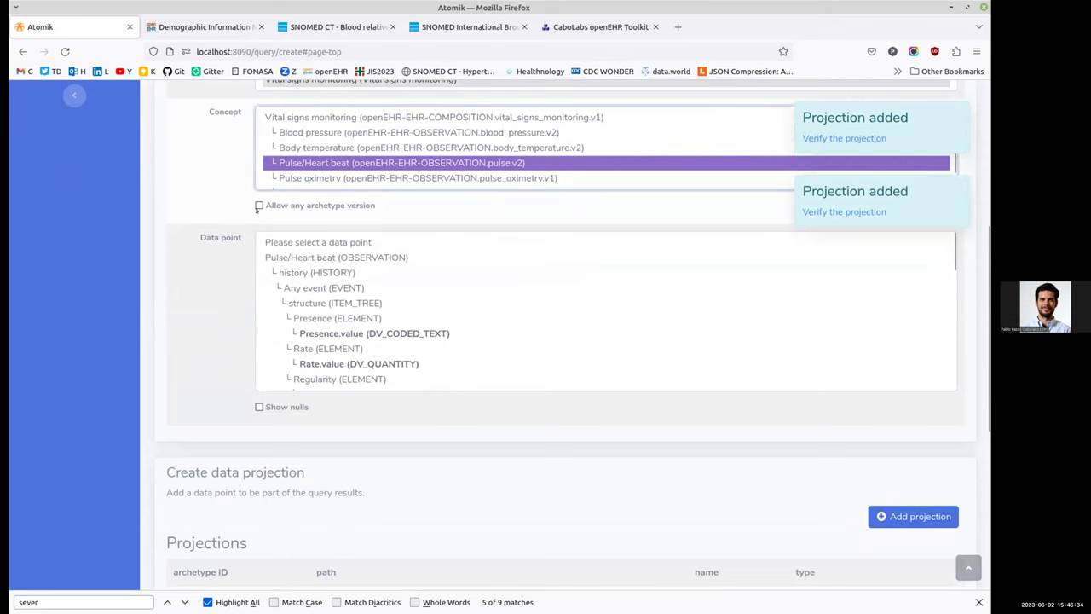
left_click(340, 364)
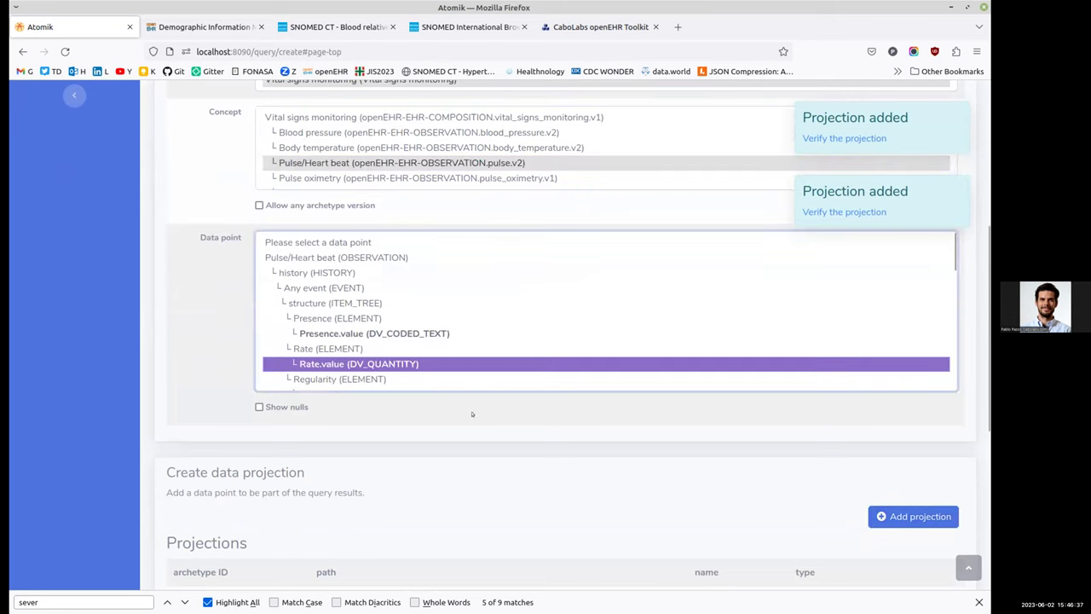
left_click(893, 526)
scroll(307, 143, "down", 3)
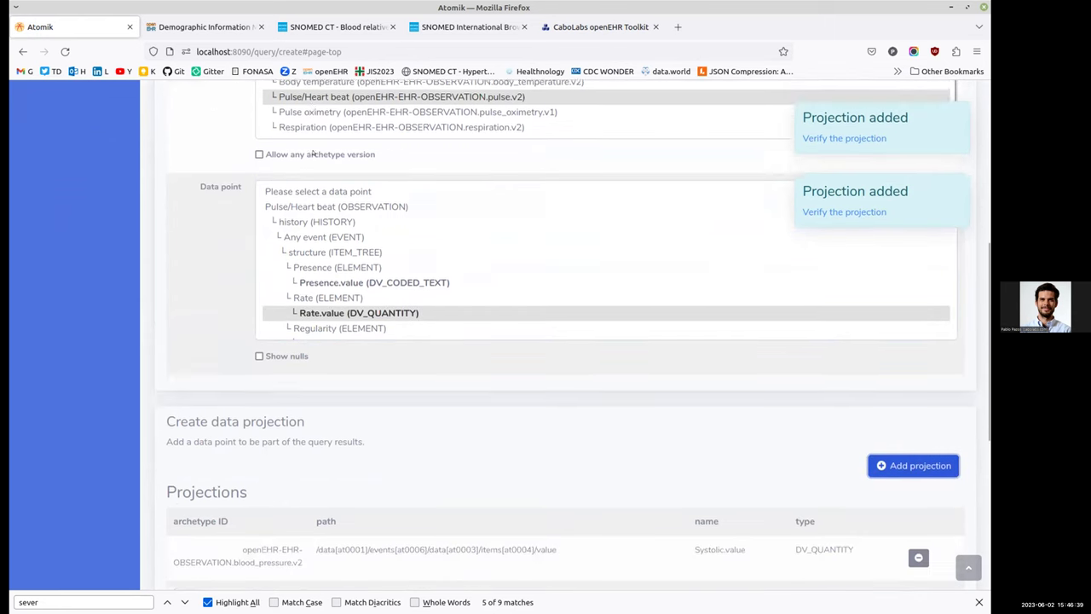
left_click(401, 126)
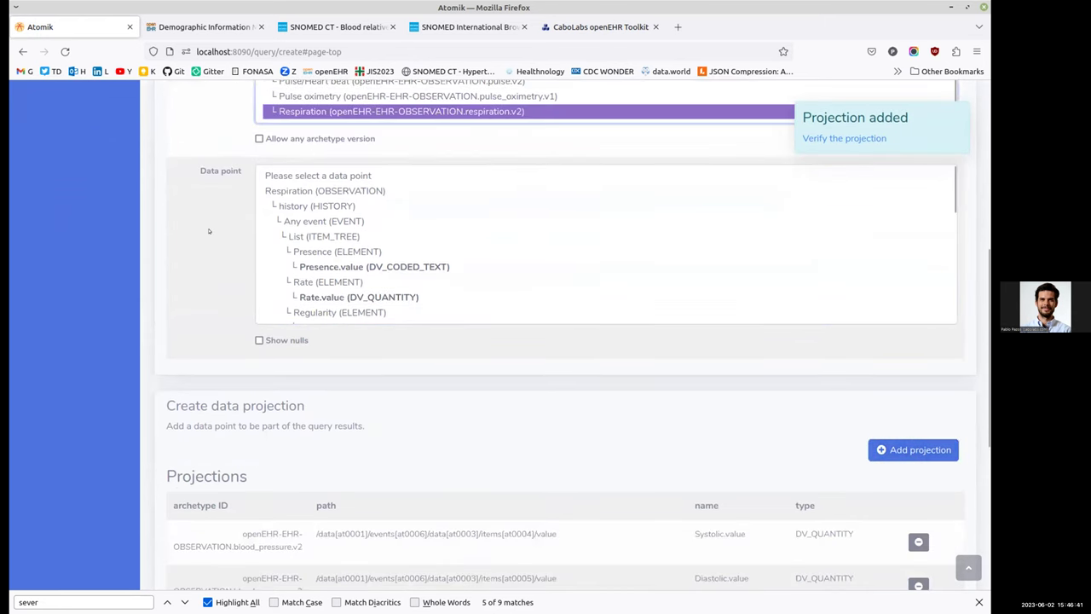
left_click(321, 297)
left_click(899, 449)
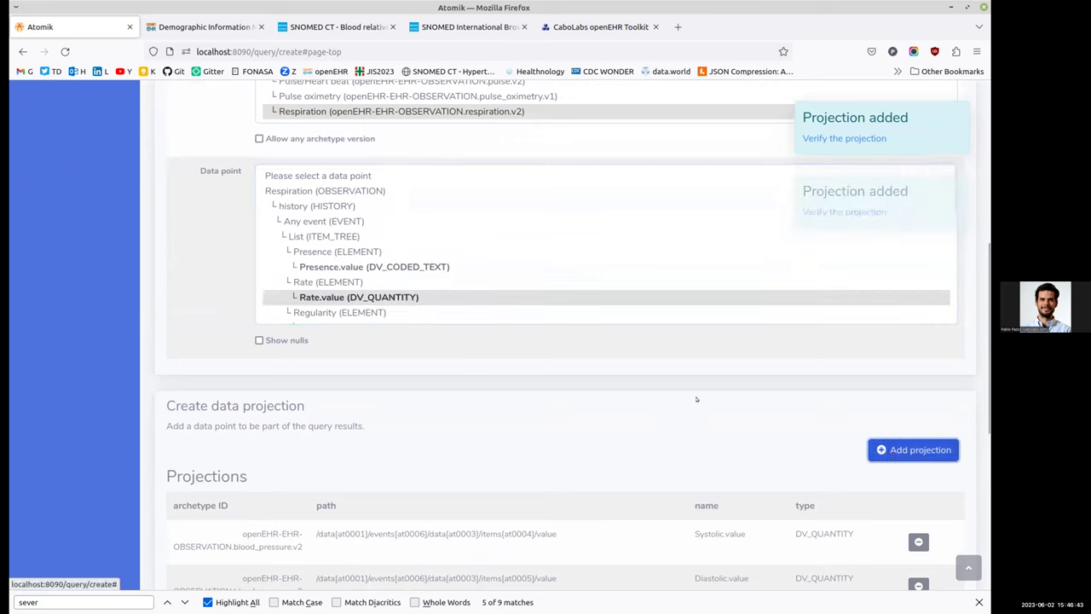
- Set the default group to path and review the systolic and diastolic entries in the projections list
scroll(695, 399, "down", 5)
scroll(509, 417, "down", 5)
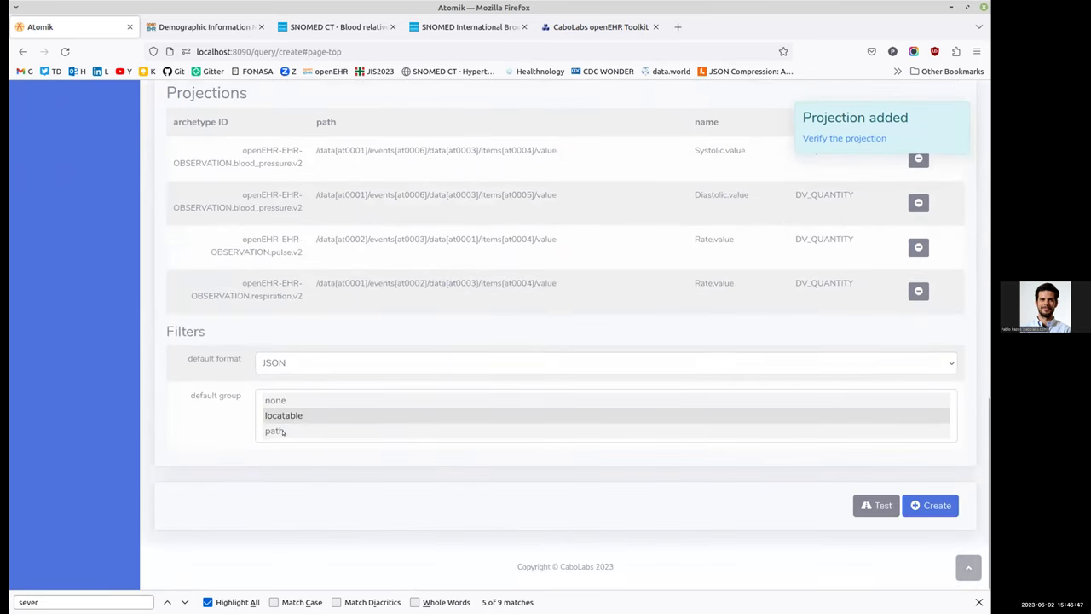
left_click(282, 430)
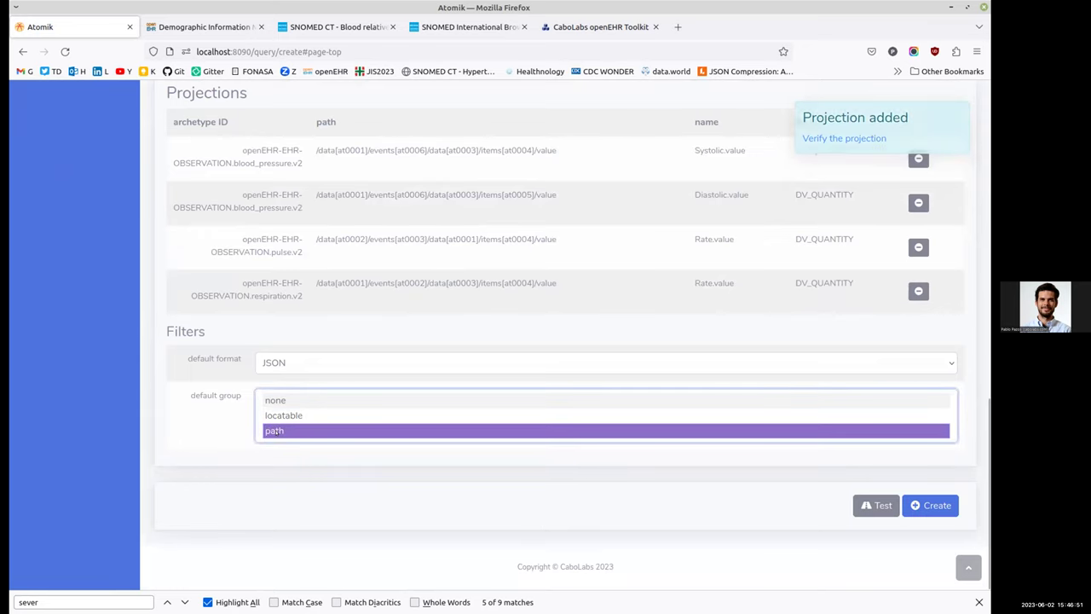
left_click_drag(512, 150, 762, 146)
right_click(694, 146)
left_click(669, 156)
left_click_drag(699, 194, 723, 220)
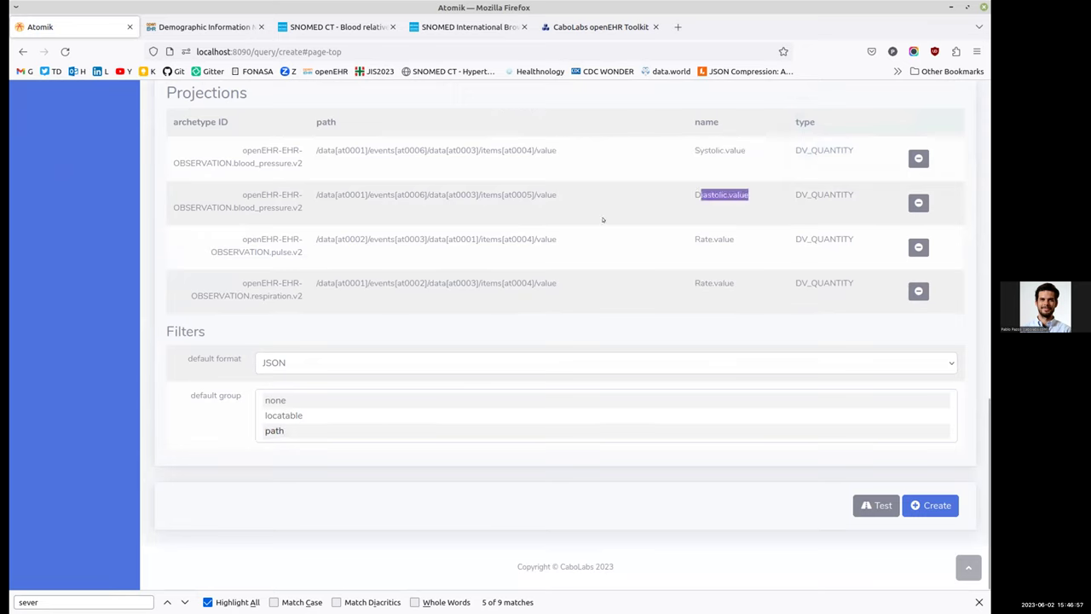
left_click(694, 229)
- Test the datavalue query by executing it for the first EHR in the list
left_click(876, 505)
scroll(202, 463, "down", 3)
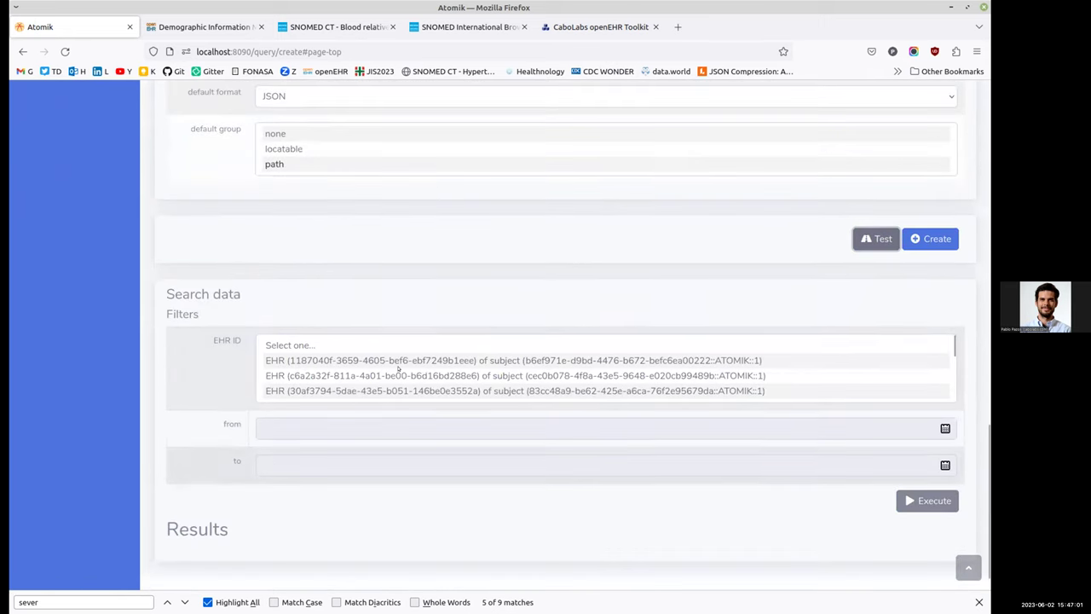
left_click(397, 361)
scroll(192, 377, "down", 1)
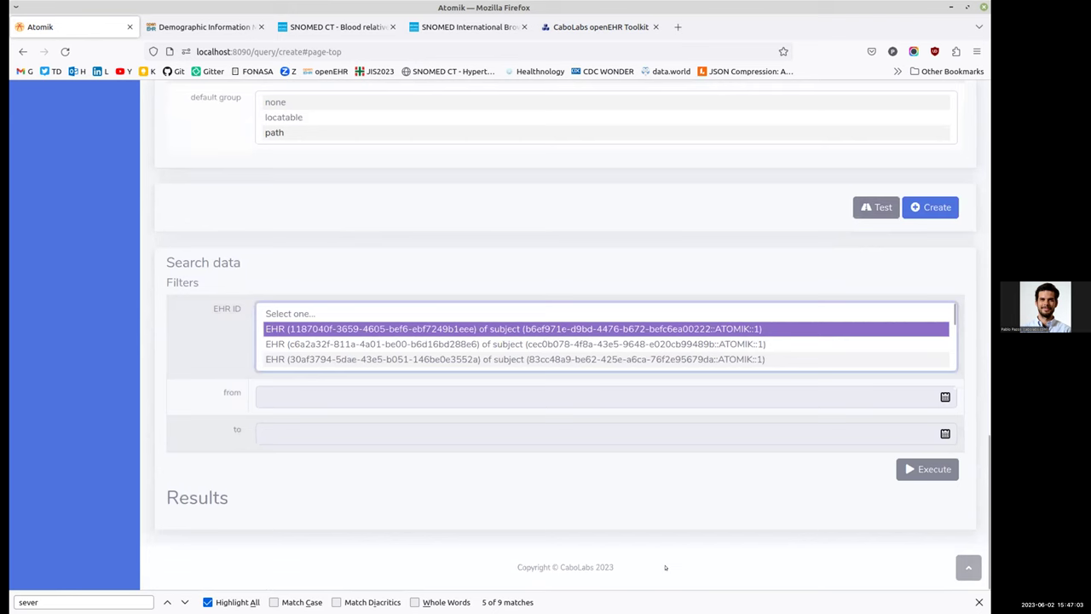
left_click(928, 469)
scroll(442, 444, "down", 8)
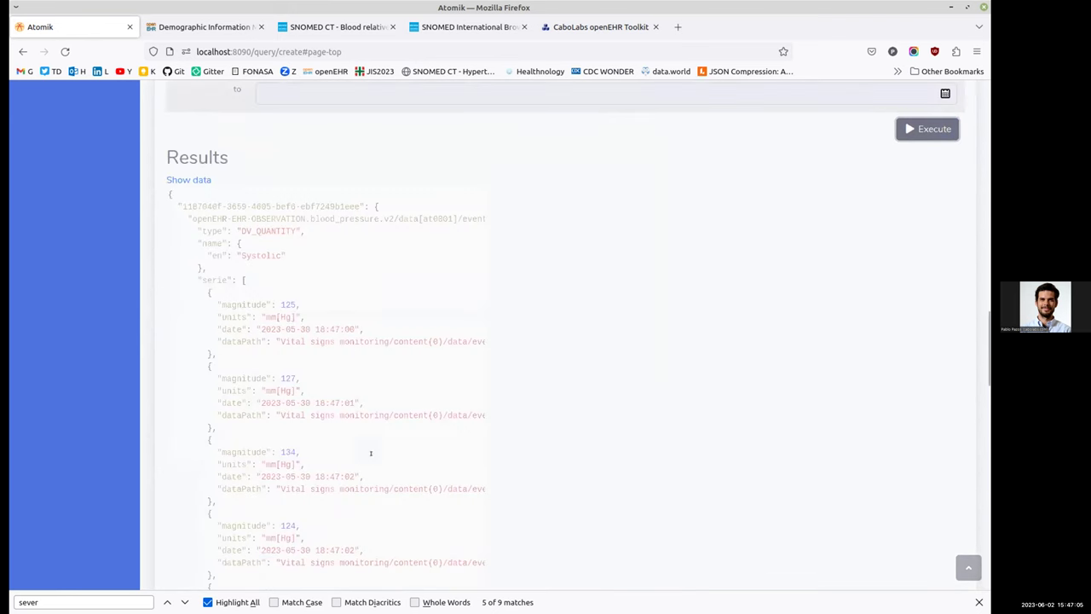
- Switch the JSON results to the chart display and inspect the systolic, diastolic and rate series point by point
scroll(441, 444, "up", 5)
scroll(441, 444, "up", 6)
scroll(477, 465, "down", 6)
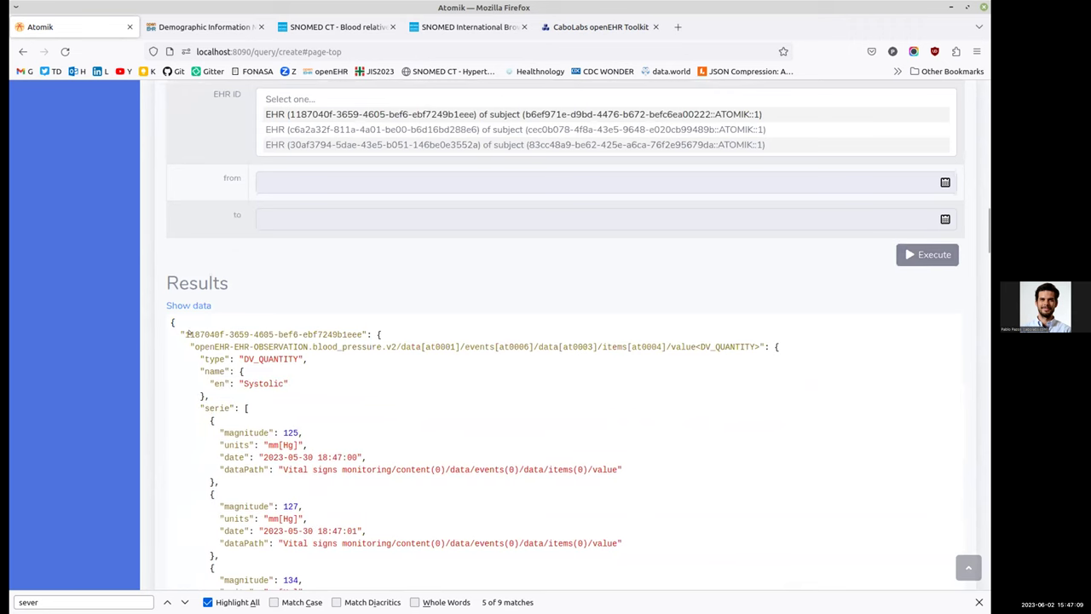
left_click(189, 305)
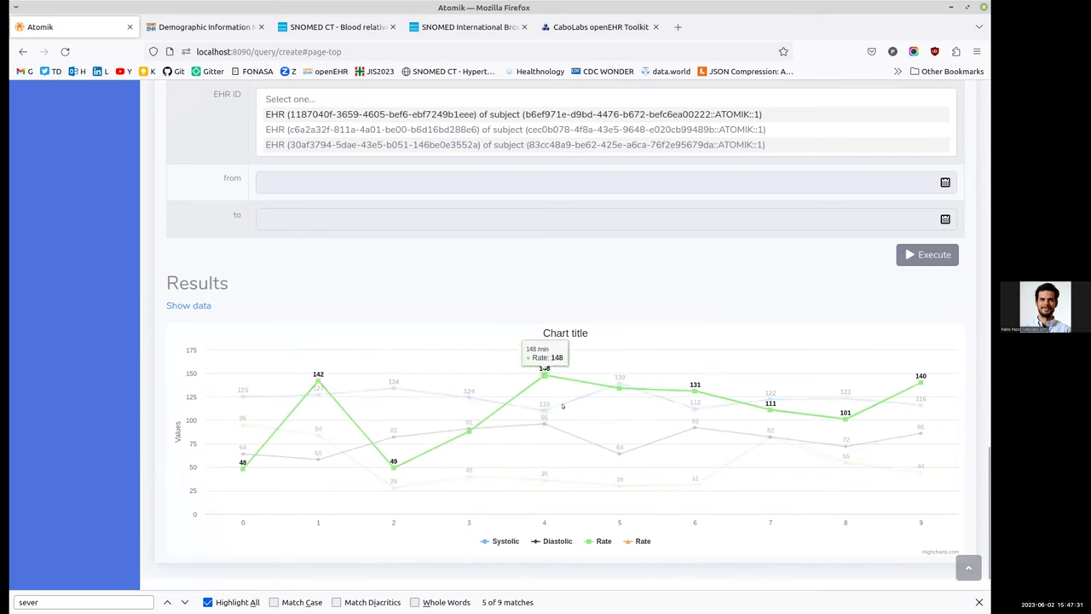
scroll(501, 313, "up", 3)
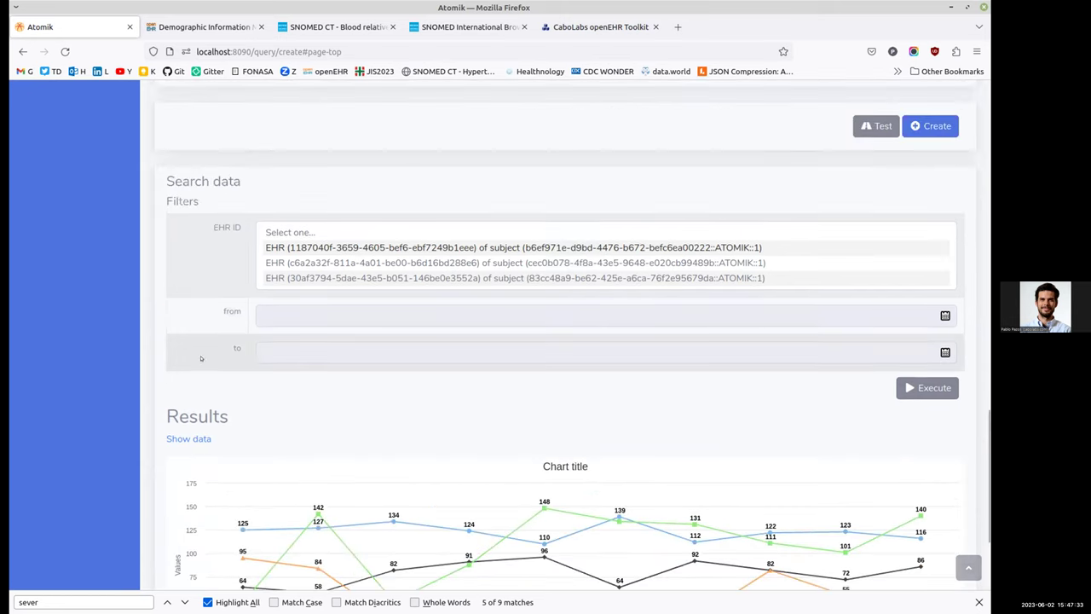
scroll(444, 442, "down", 2)
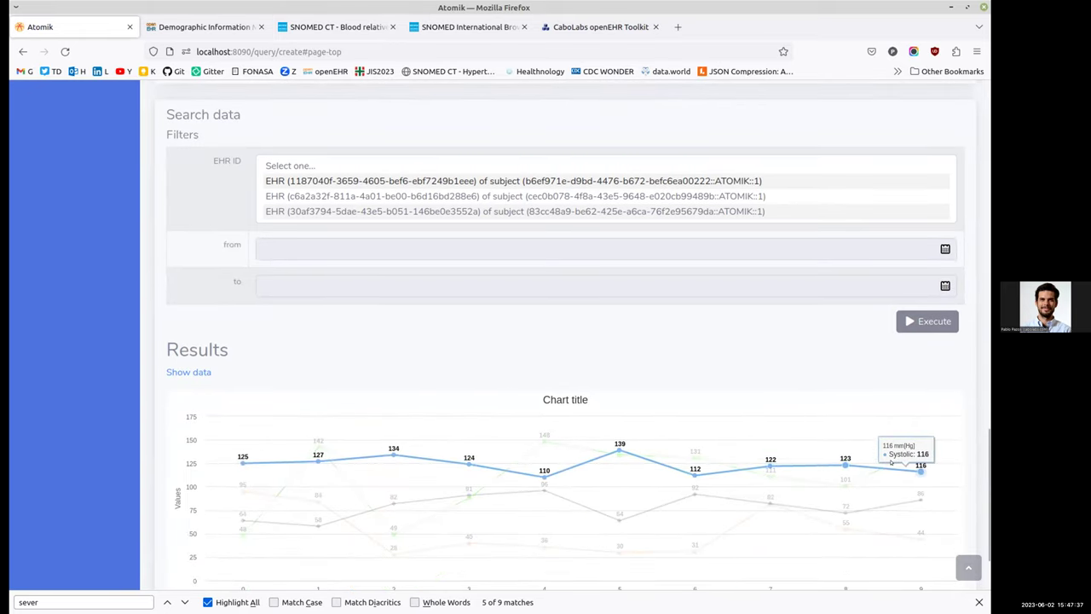
scroll(769, 340, "down", 3)
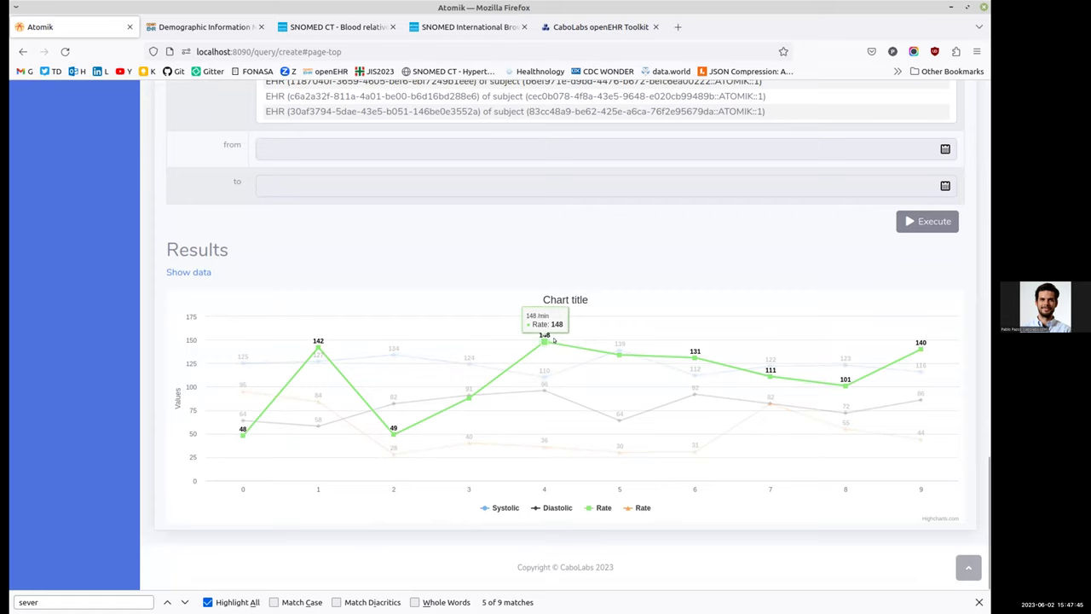
mouse_move(547, 395)
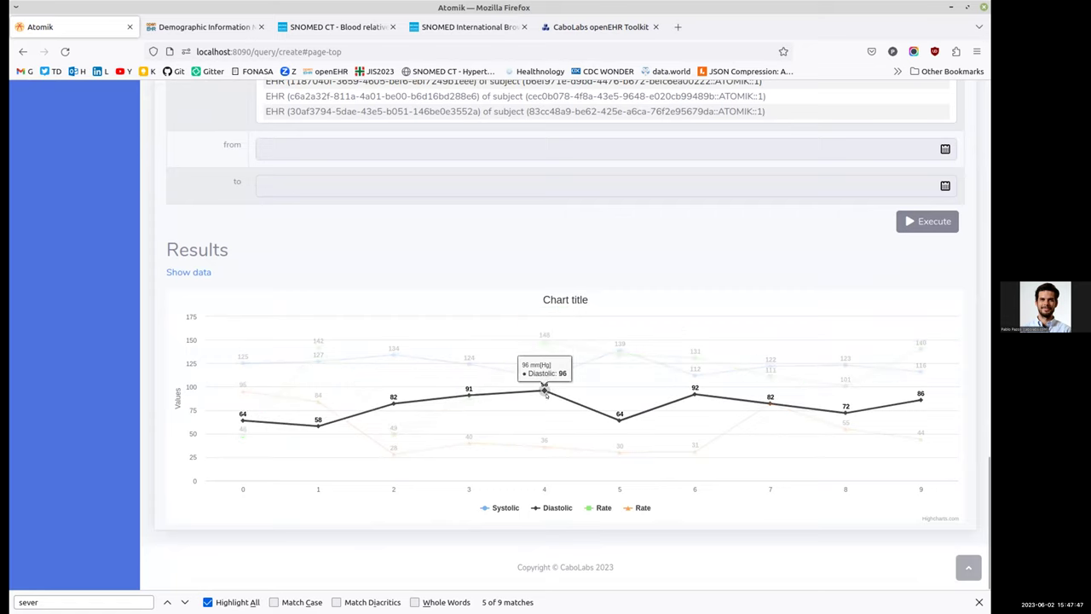
- Compare the systolic and diastolic series in the chart, then close the page search and return to the start of the query builder
mouse_move(546, 444)
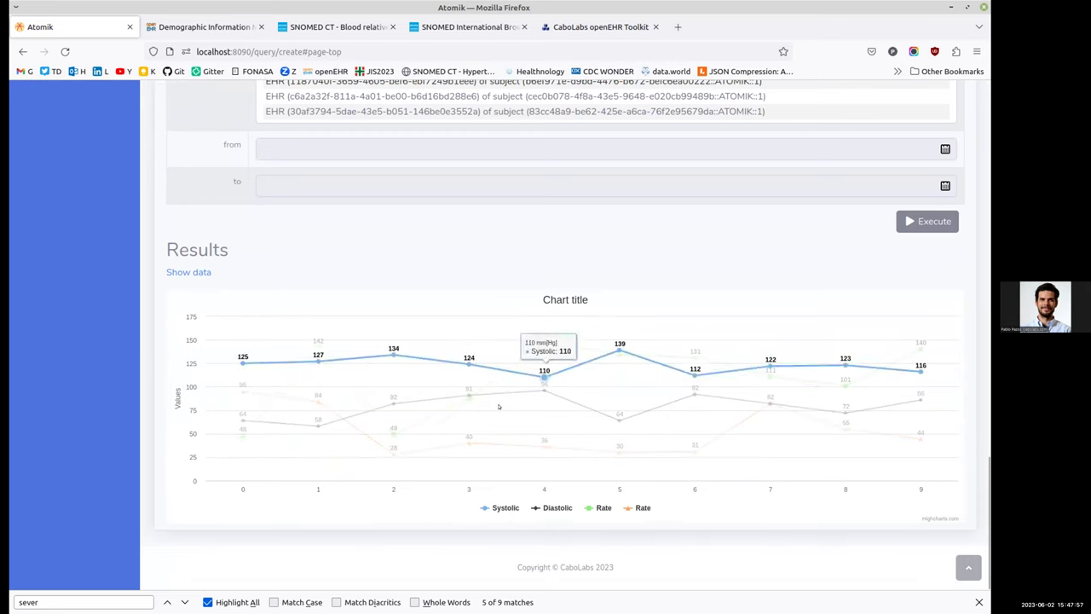
mouse_move(492, 444)
mouse_move(599, 378)
mouse_move(724, 399)
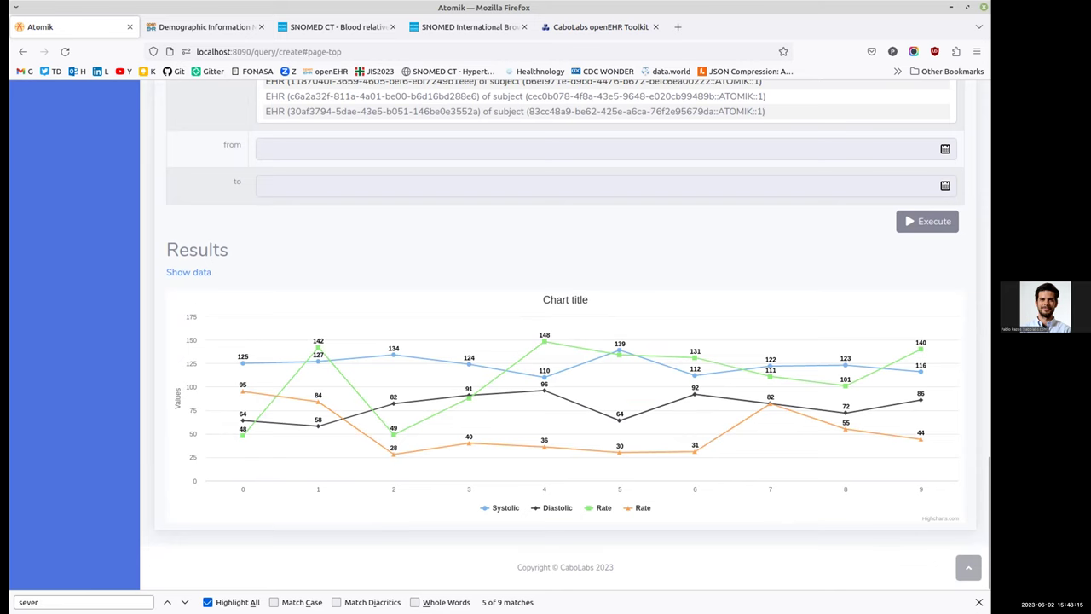
left_click(979, 601)
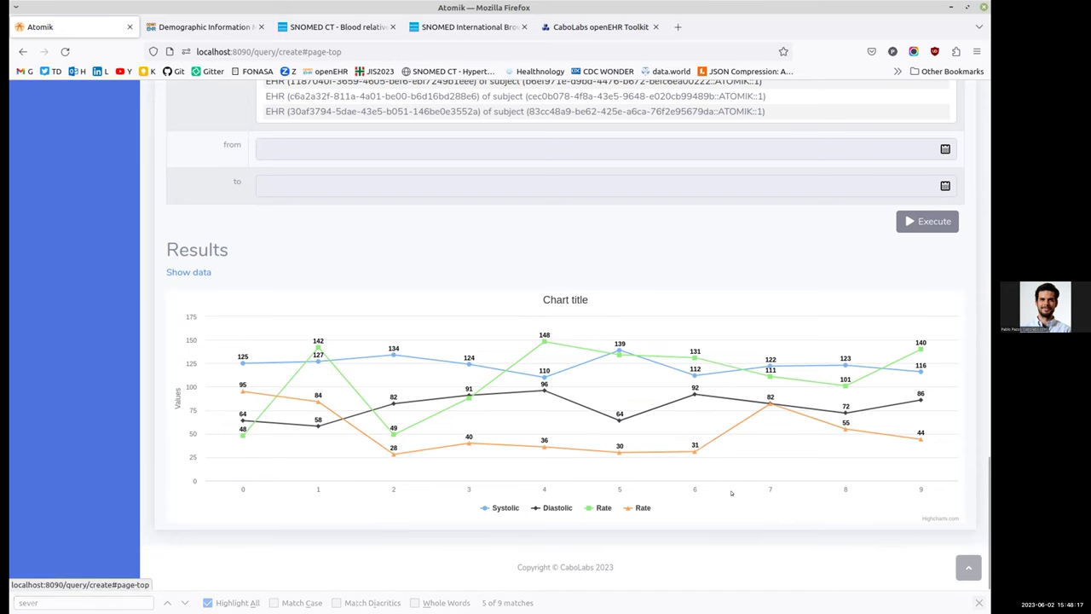
scroll(462, 503, "up", 15)
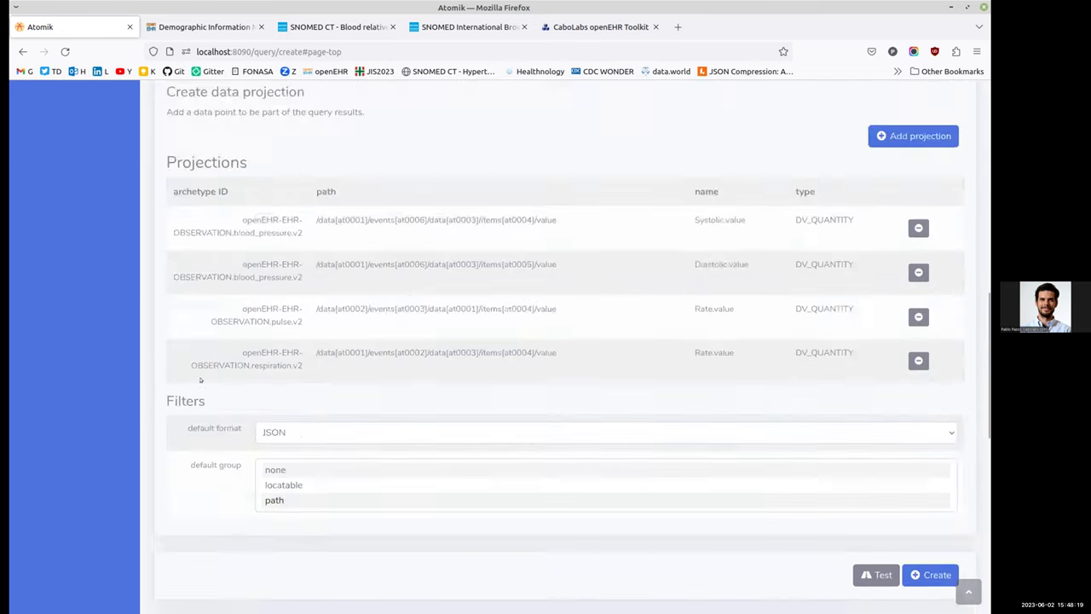
scroll(200, 379, "up", 2)
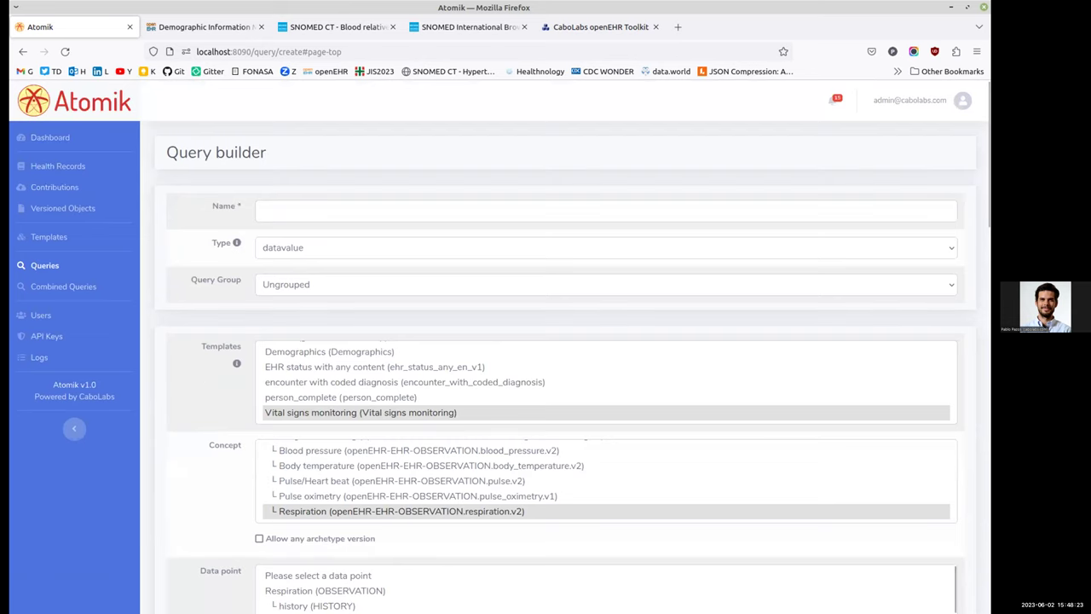
- Switch to the Atomik Demo.pdf slides and present the Combined queries slide in full screen
key("alt+Tab")
double_click(253, 7)
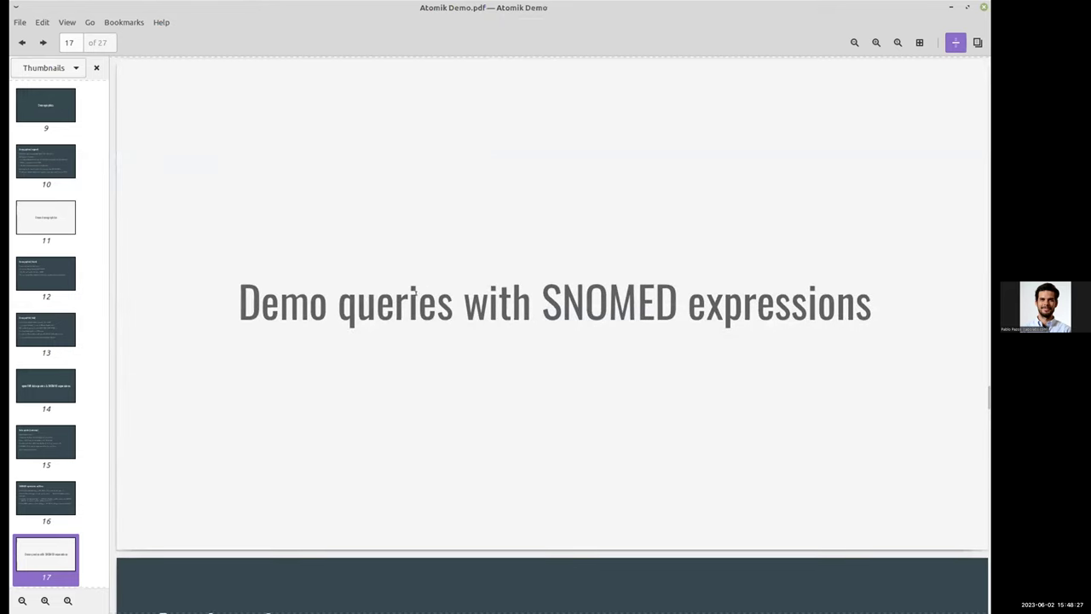
key("F5")
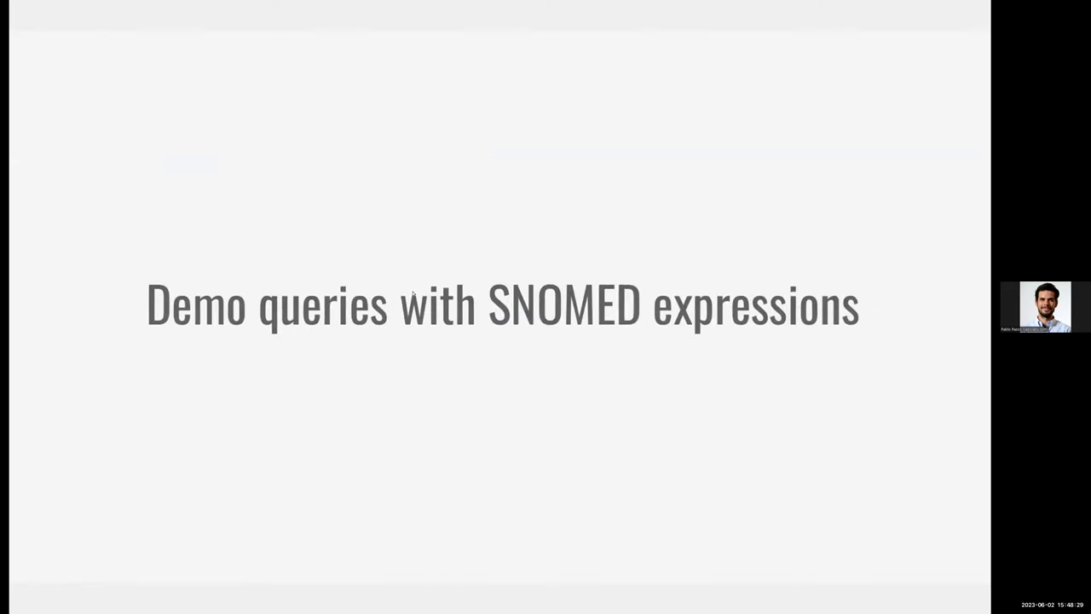
key("Right")
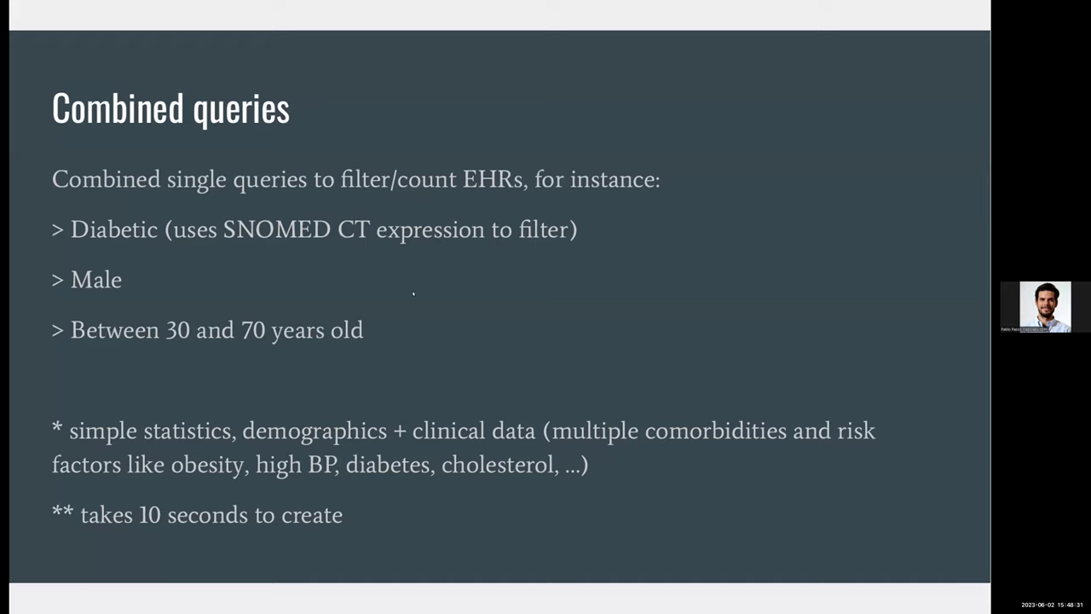
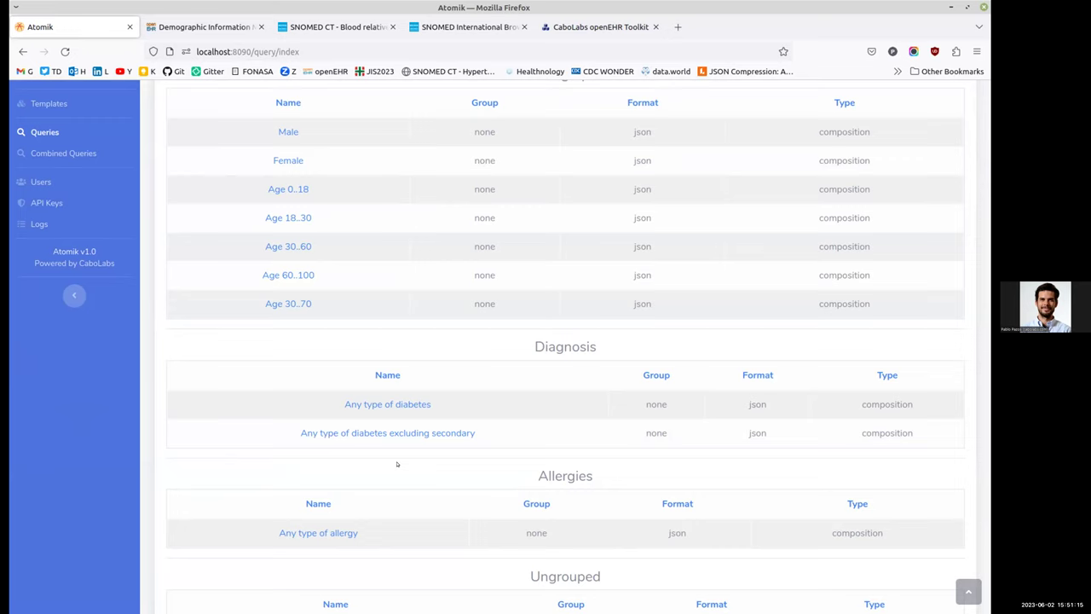
- Review the saved queries in the Demographic, Diagnosis, Allergies and Ungrouped groups, and open the list of combined queries
scroll(395, 465, "down", 2)
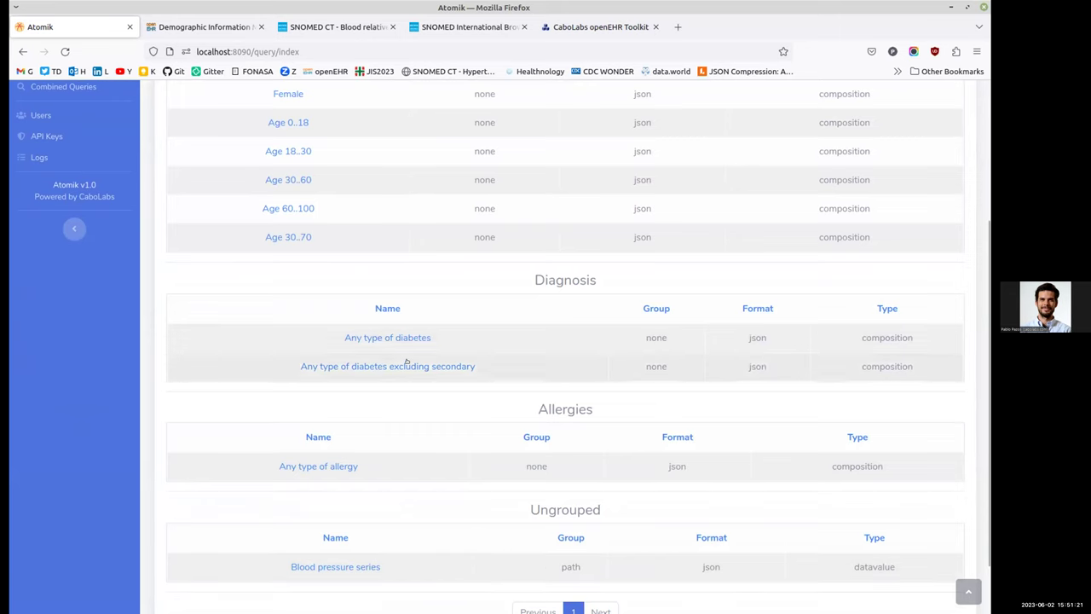
scroll(353, 524, "up", 3)
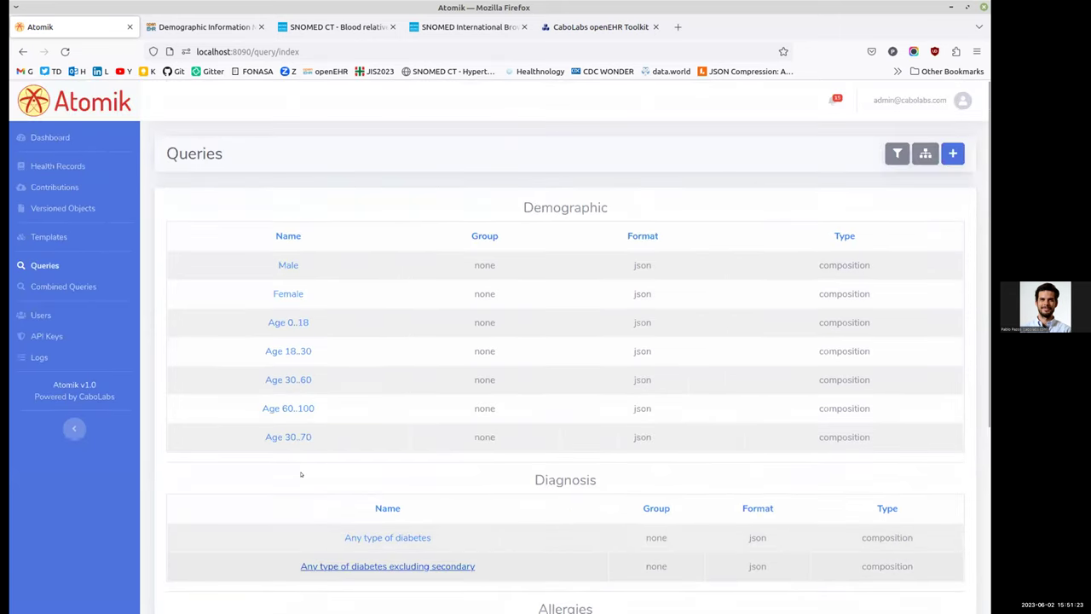
left_click(72, 287)
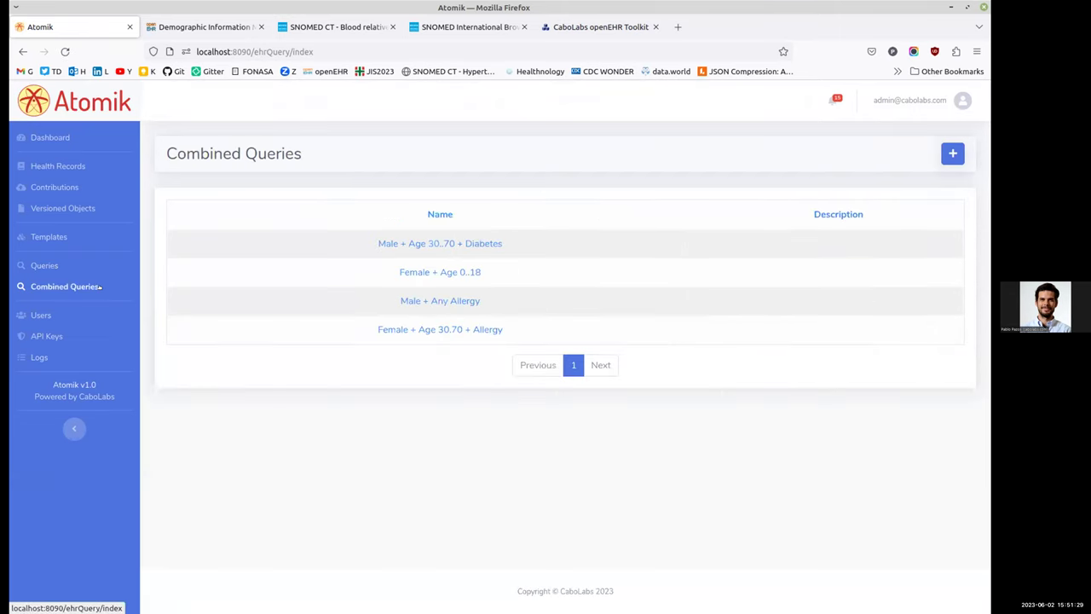
- Try selecting Male, Age 30..70 and Any type of diabetes excluding secondary in a new combined query, and return to the list without creating it
left_click(950, 151)
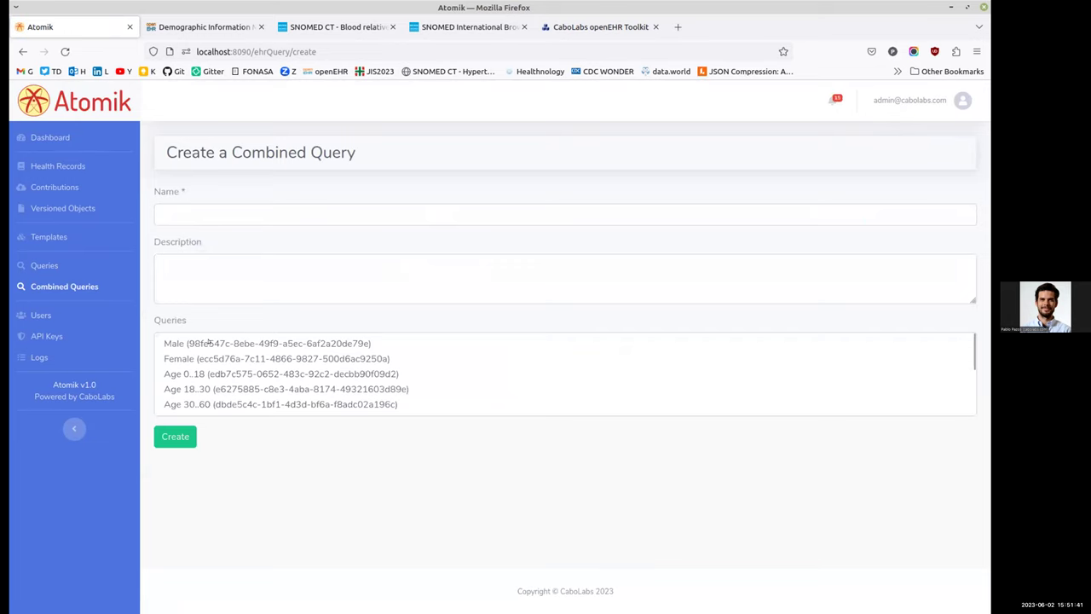
left_click(208, 343)
scroll(237, 383, "down", 3)
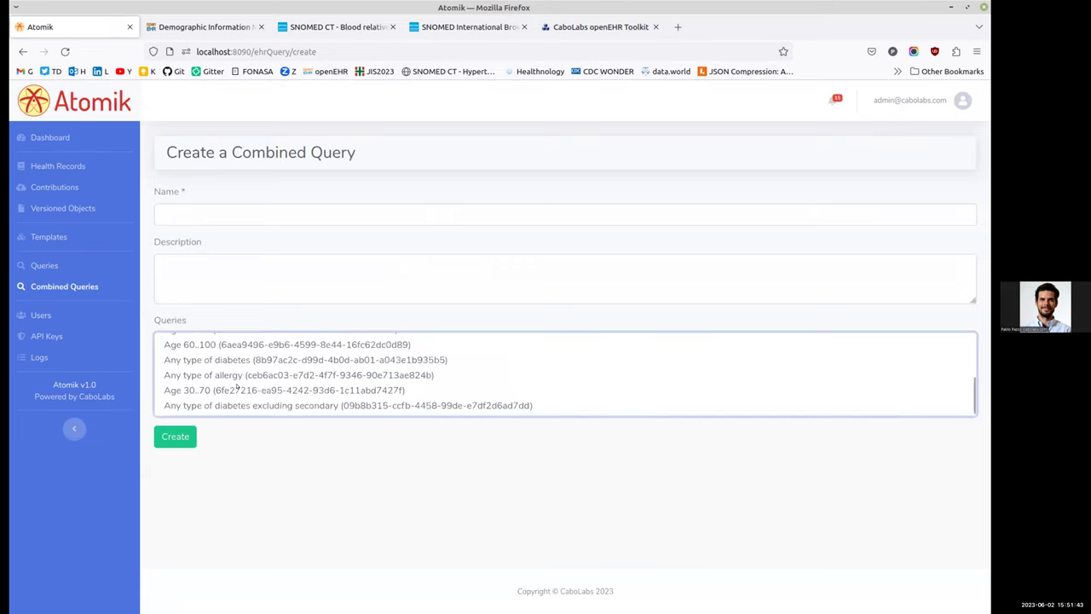
scroll(227, 390, "up", 3)
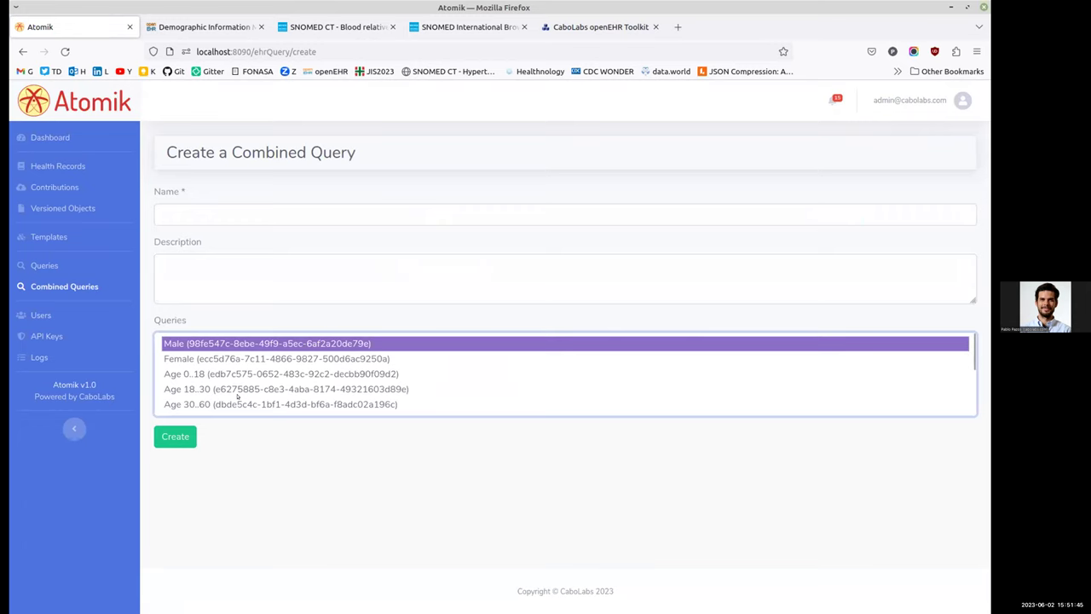
scroll(238, 397, "down", 3)
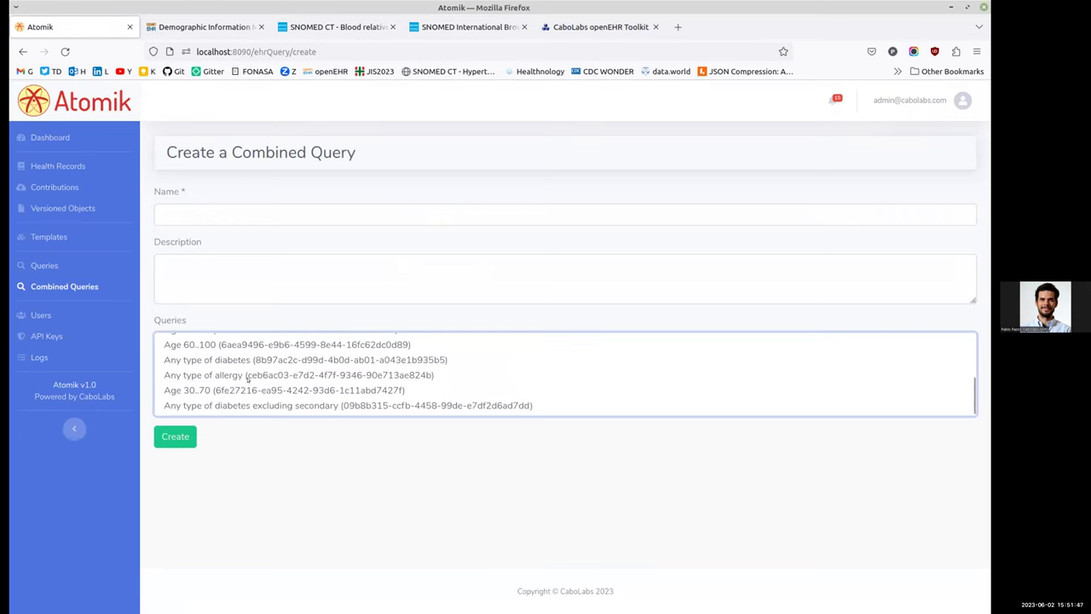
left_click(220, 390, "ctrl")
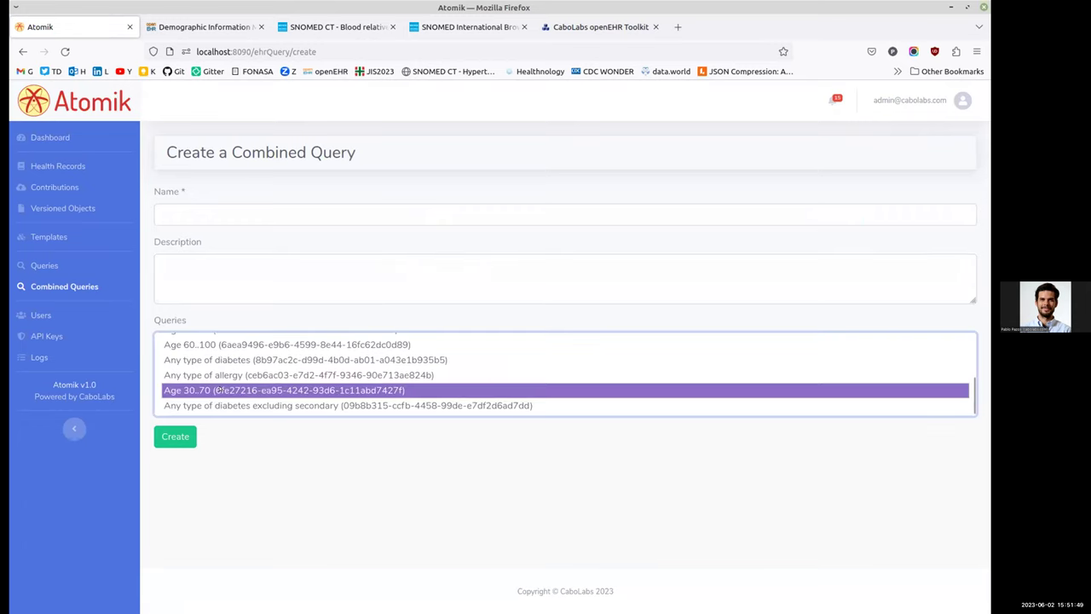
scroll(287, 406, "down", 1)
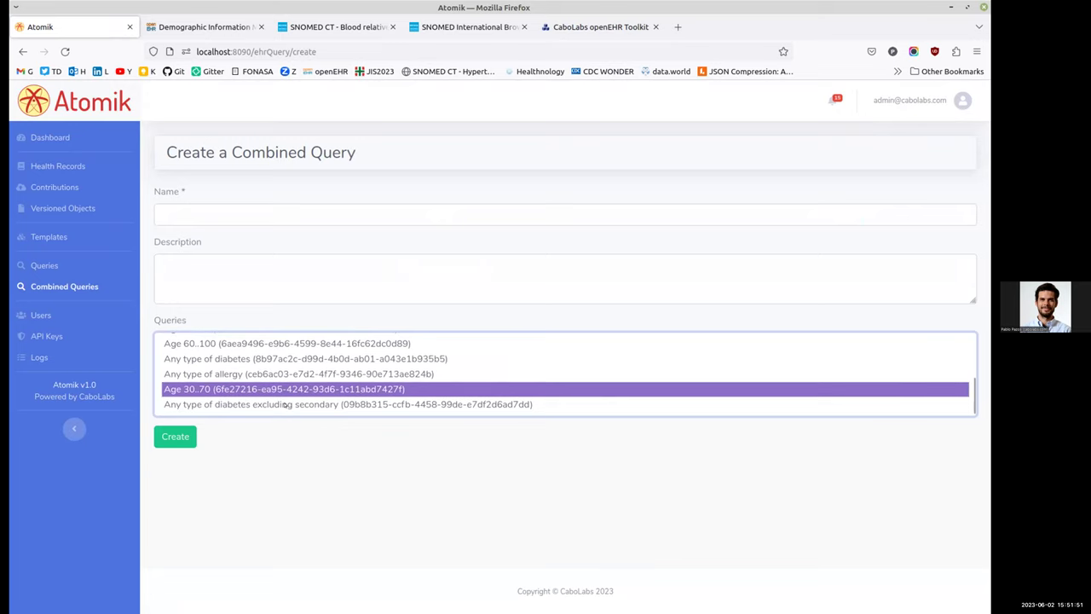
left_click(284, 406, "ctrl")
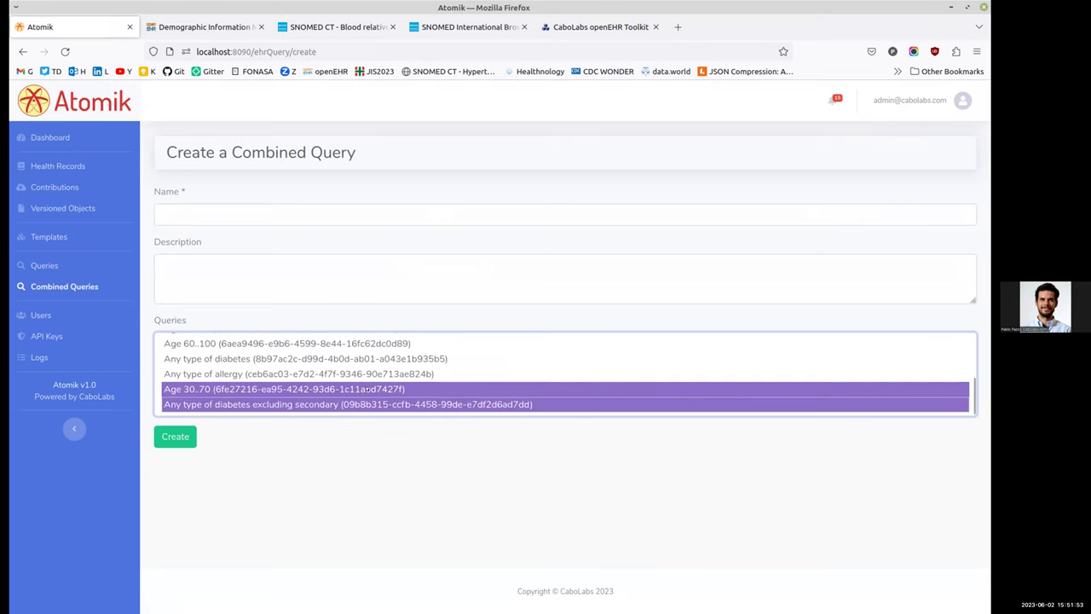
key("Home")
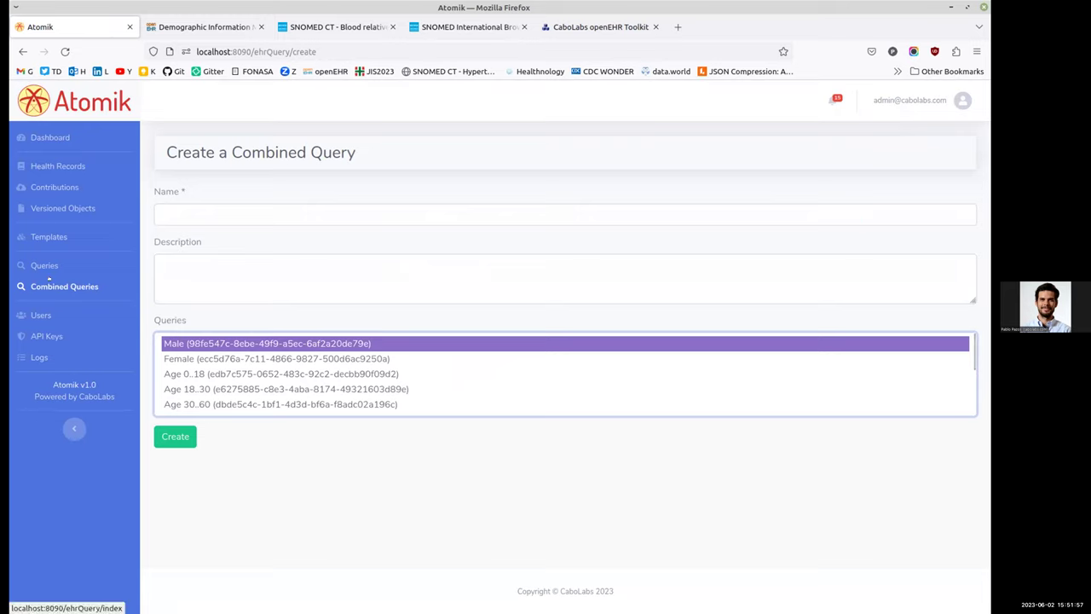
left_click(51, 287)
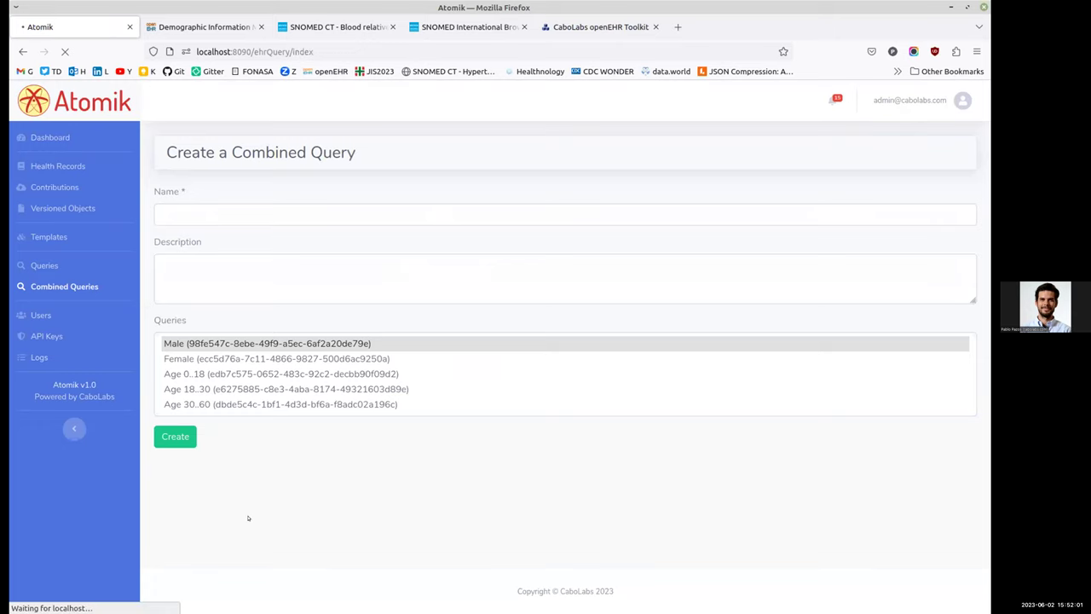
- Open the combined query Female + Age 30.70 + Allergy and execute it to list the matching EHRs
left_click(443, 329)
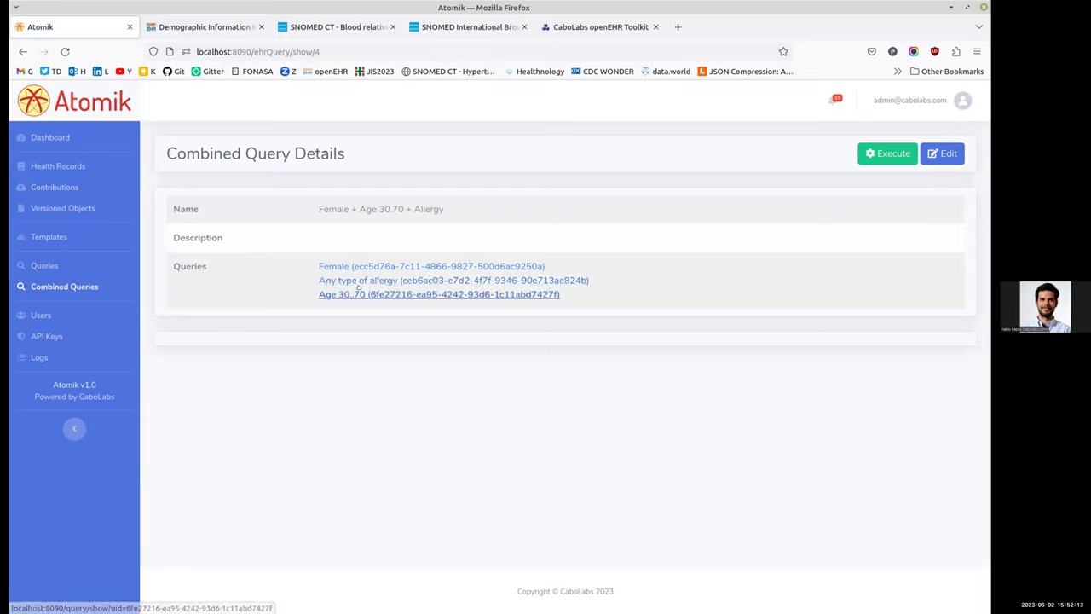
left_click(894, 153)
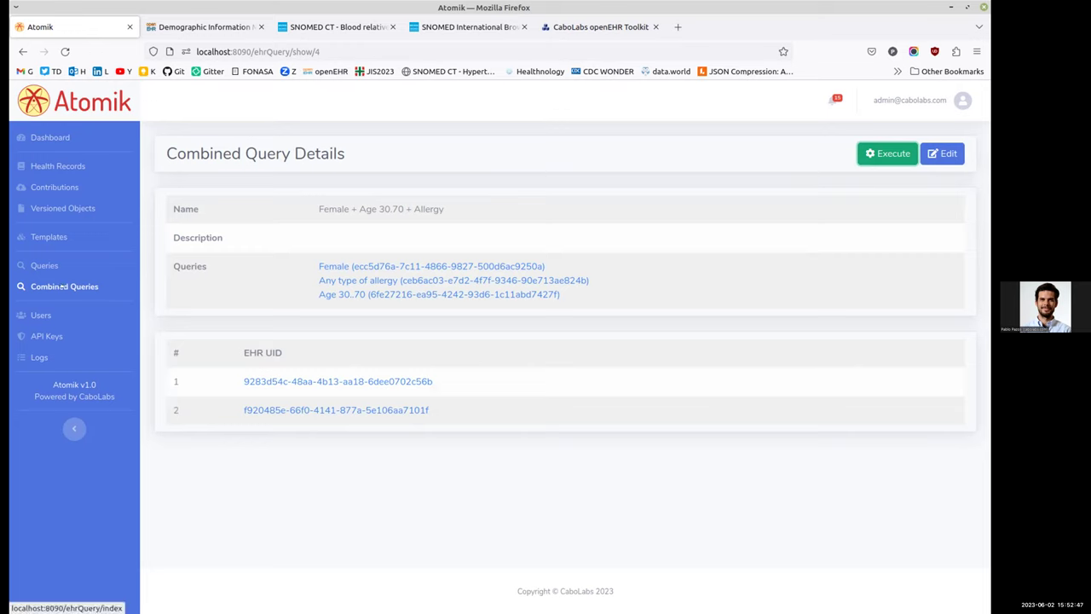
left_click(515, 436)
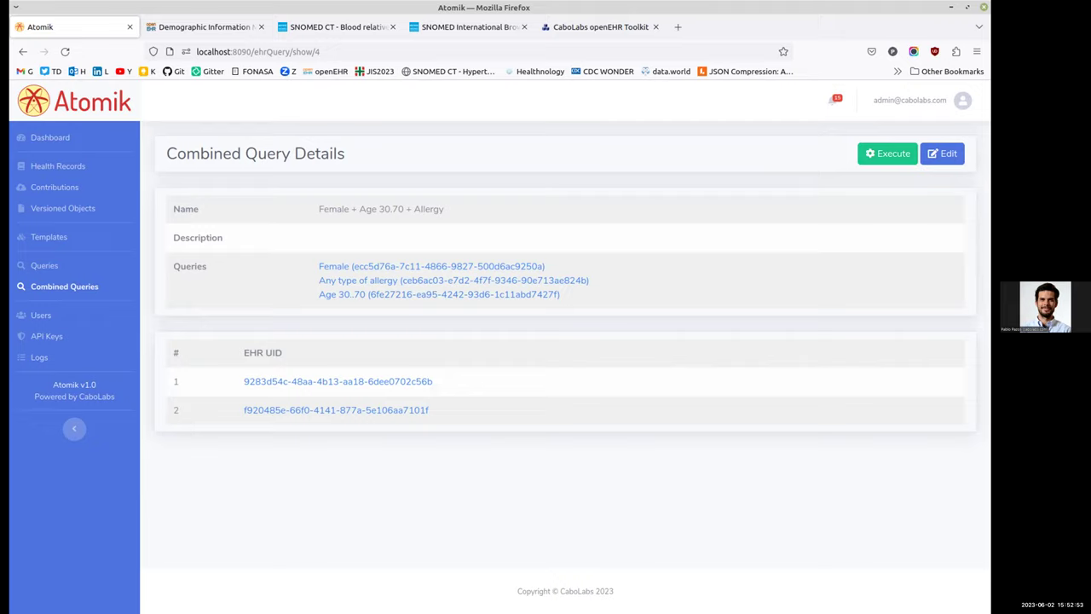
- Switch to the Atomik Demo.pdf slides, show slide 20 on openEHR Conformance Verification, and minimize the document viewer
key("alt+Tab")
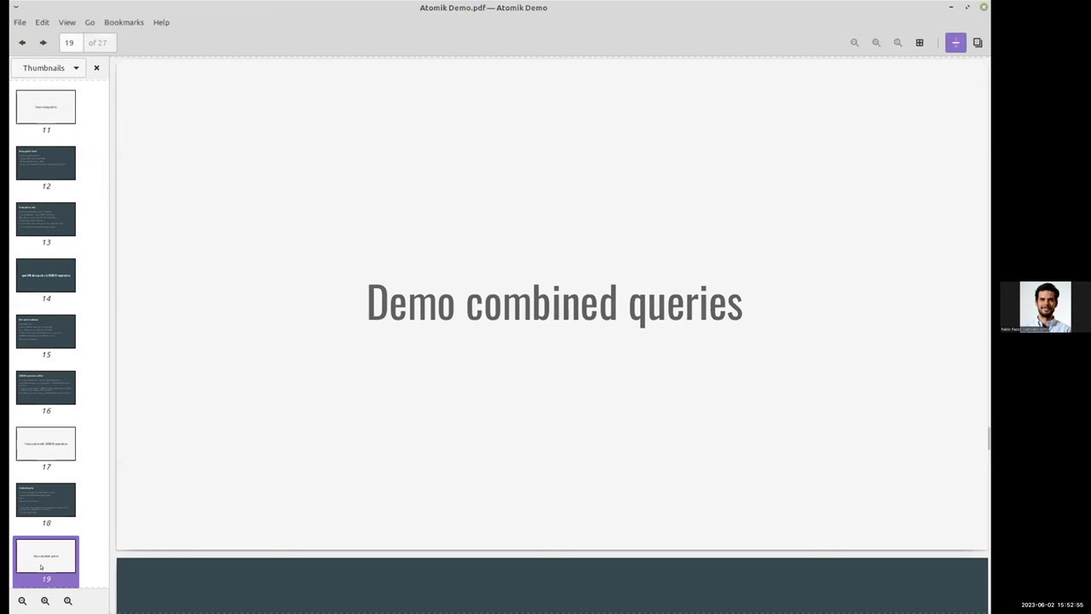
scroll(41, 557, "down", 1)
left_click(52, 502)
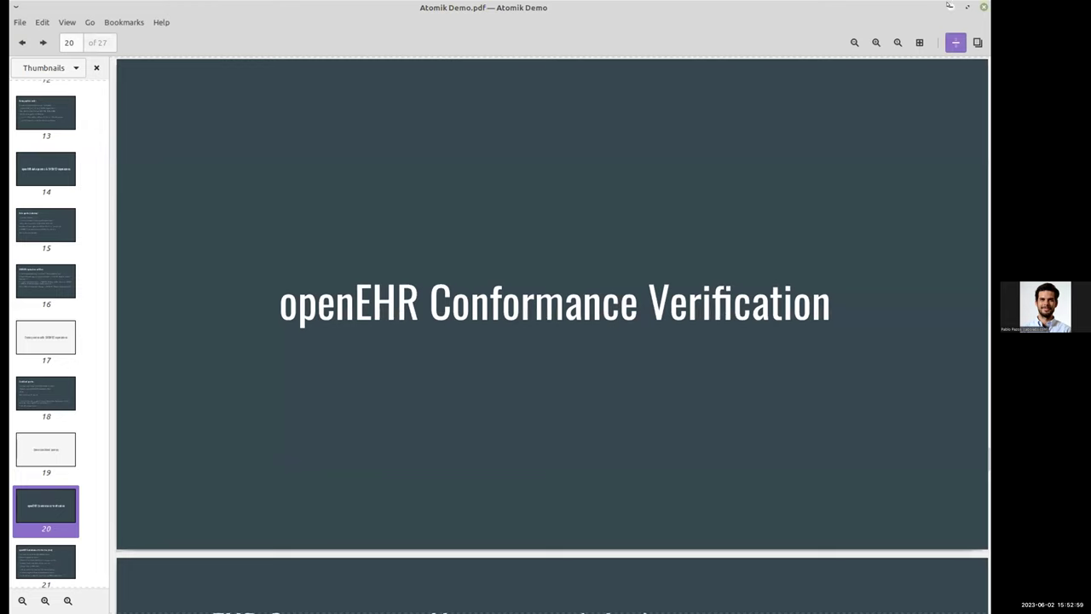
left_click(949, 6)
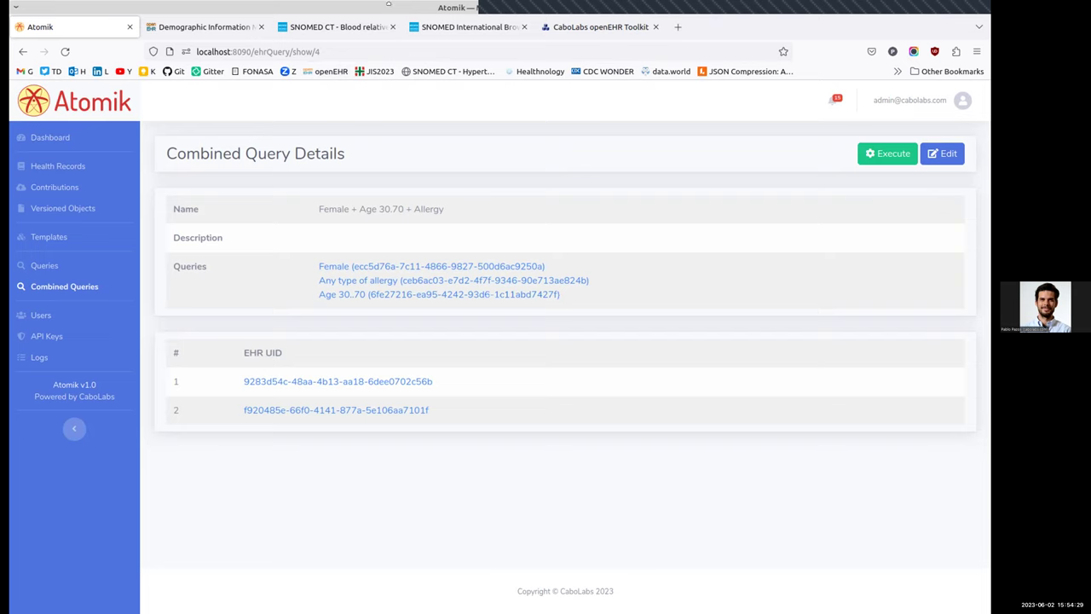
- Show the CaboLabs openEHR Toolkit page in a maximized browser window and highlight its openEHR Toolkit heading
double_click(388, 4)
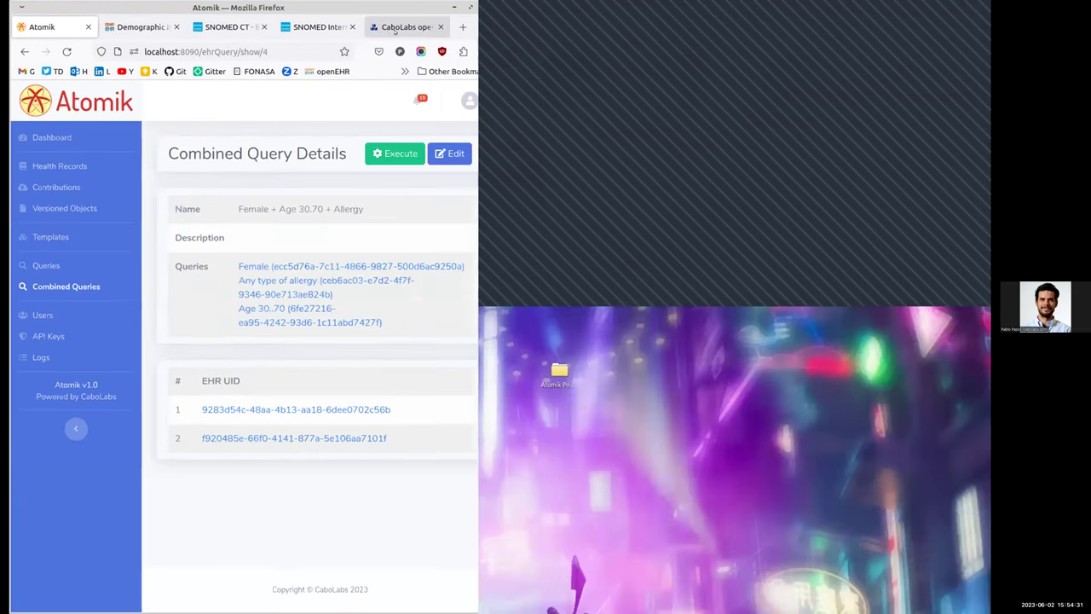
left_click(404, 27)
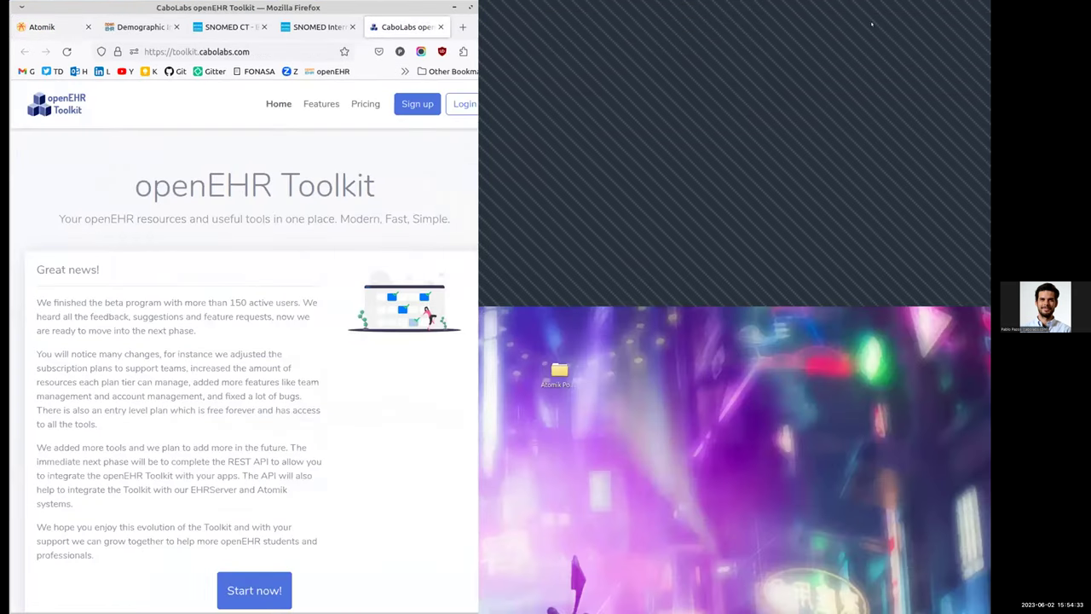
double_click(396, 4)
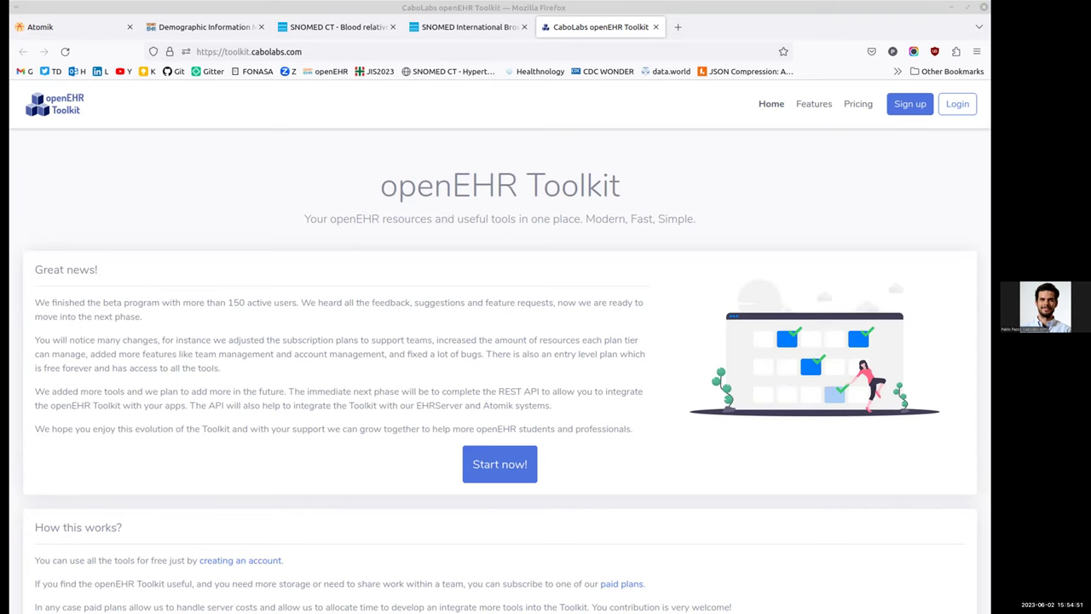
left_click_drag(370, 182, 680, 200)
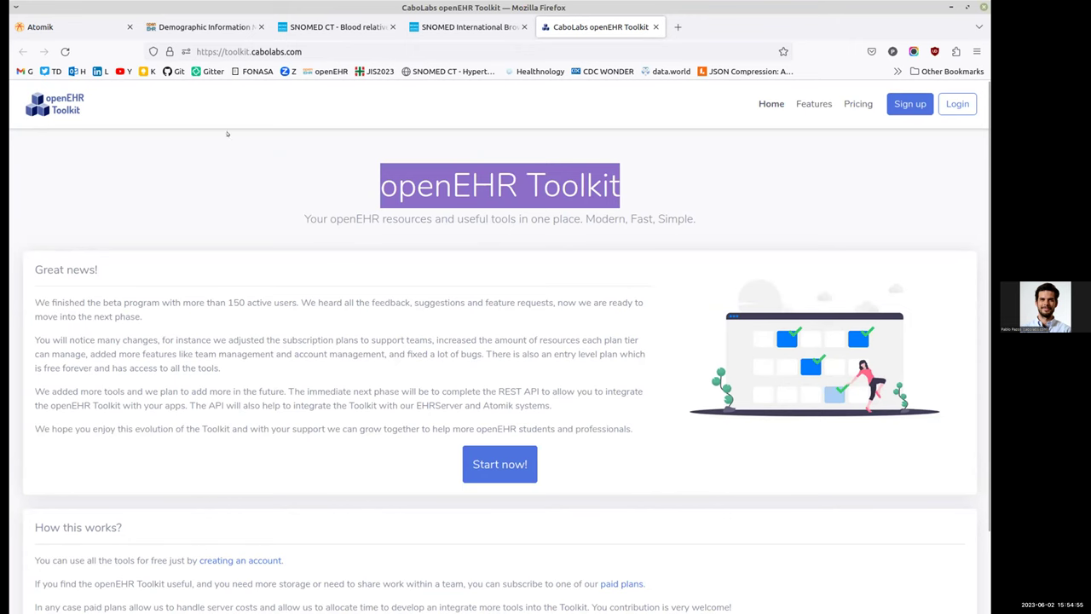
- Look up "arch" from a new browser tab's address field and open the suggested Google Docs document
left_click(50, 28)
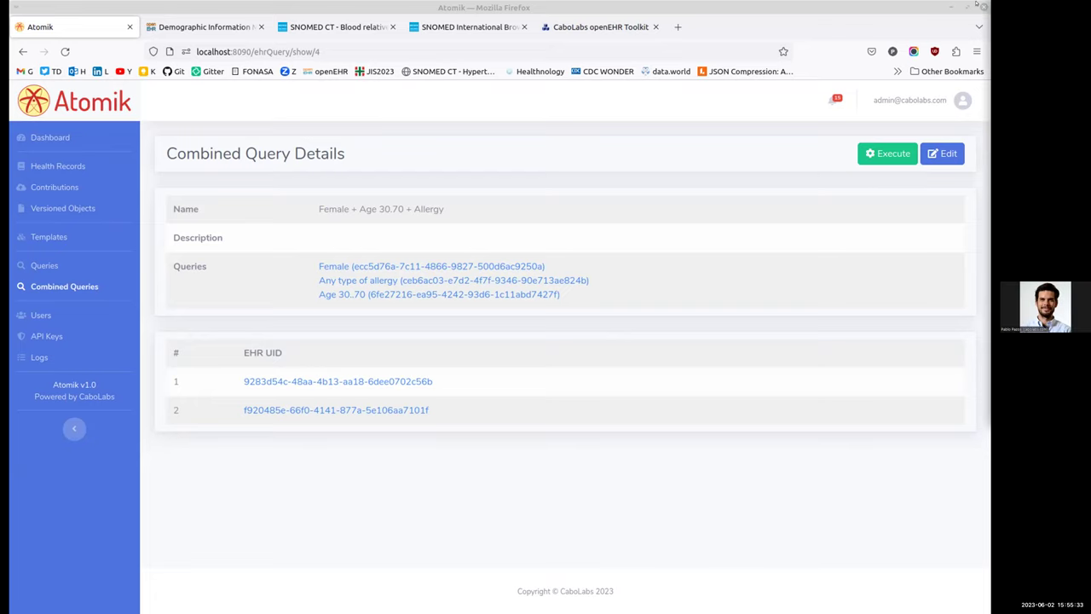
left_click(678, 27)
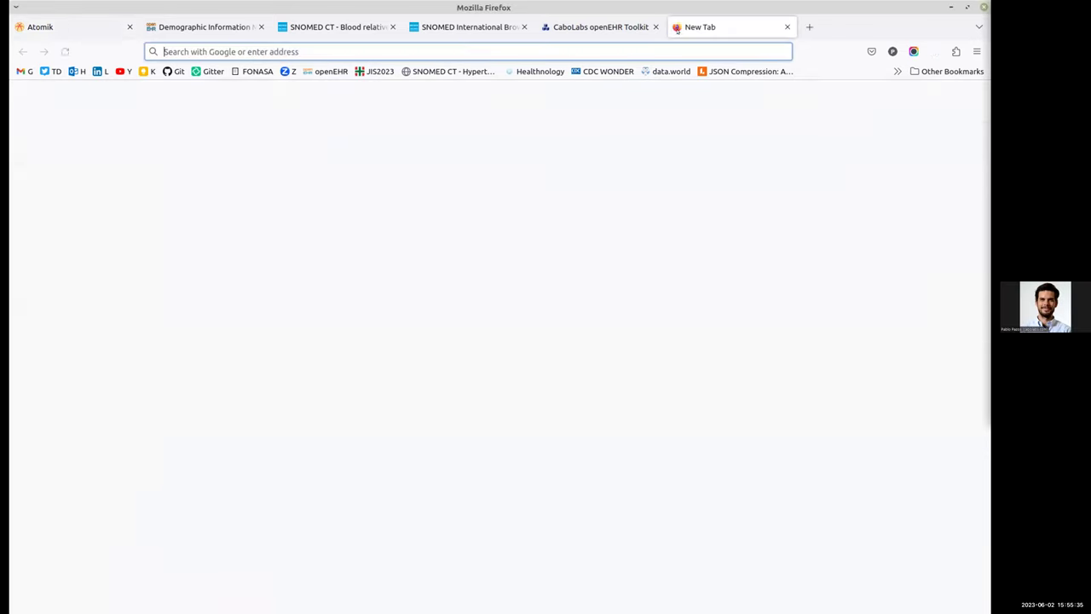
type("arch")
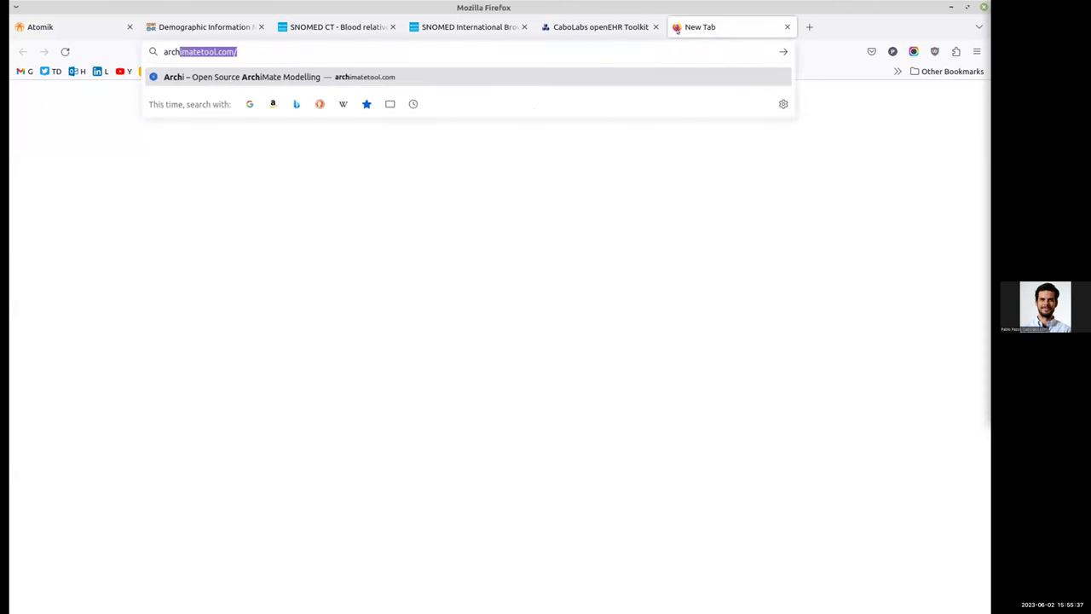
key("Down")
key("Down")
key("Down")
key("Down")
key("Down")
key("Return")
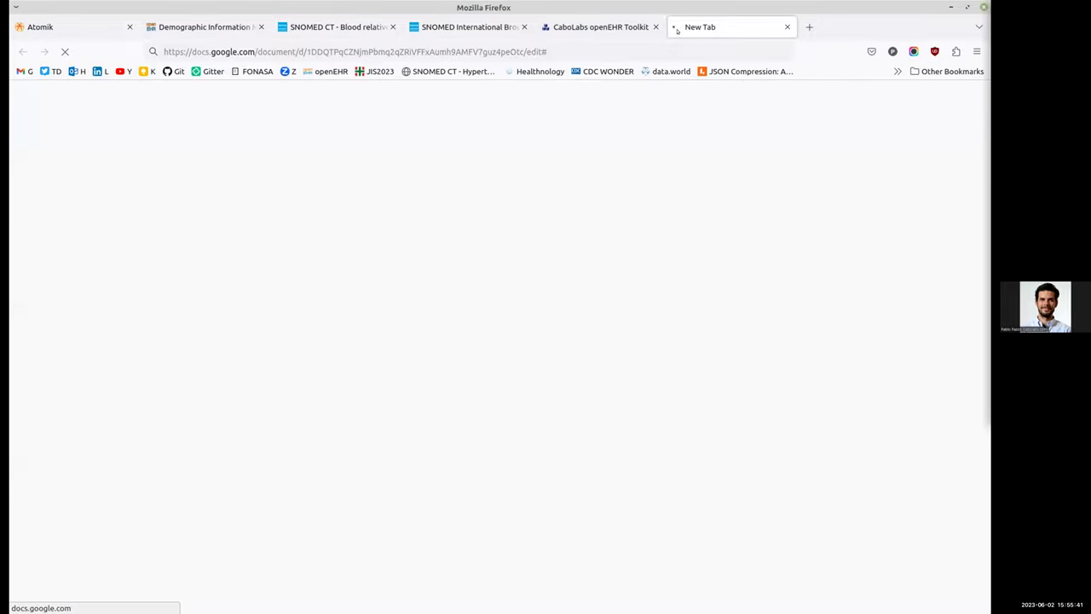